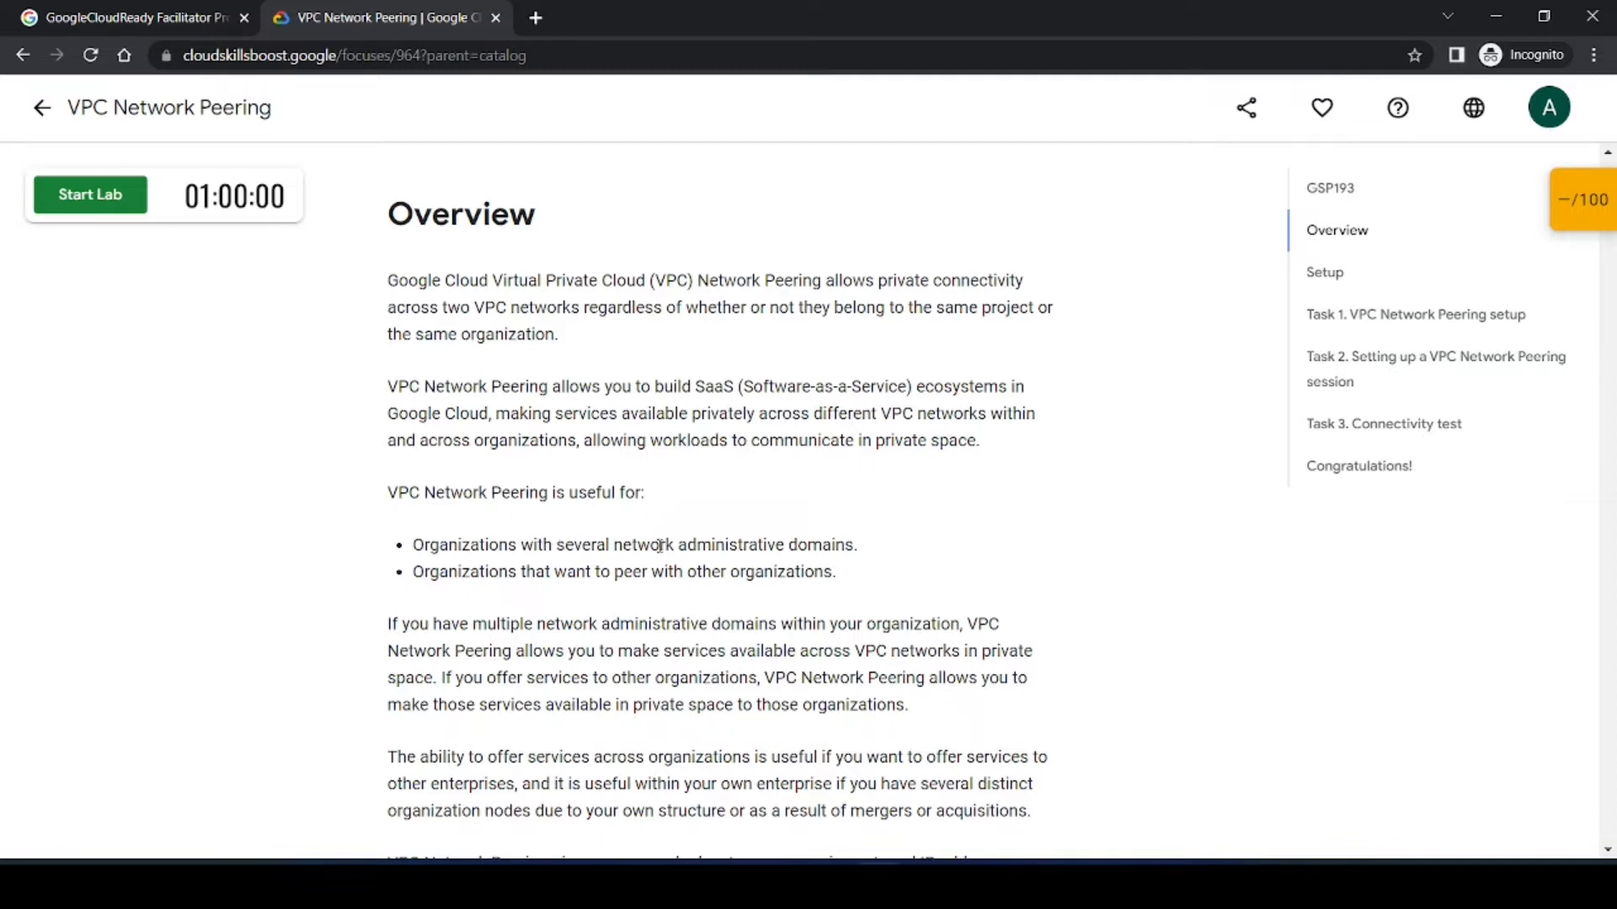
Step: Start the VPC Network Peering lab and open the Google Cloud console from the lab panel
{"action": "scroll", "coordinate": [684, 575], "scroll_direction": "down", "scroll_amount": 5}
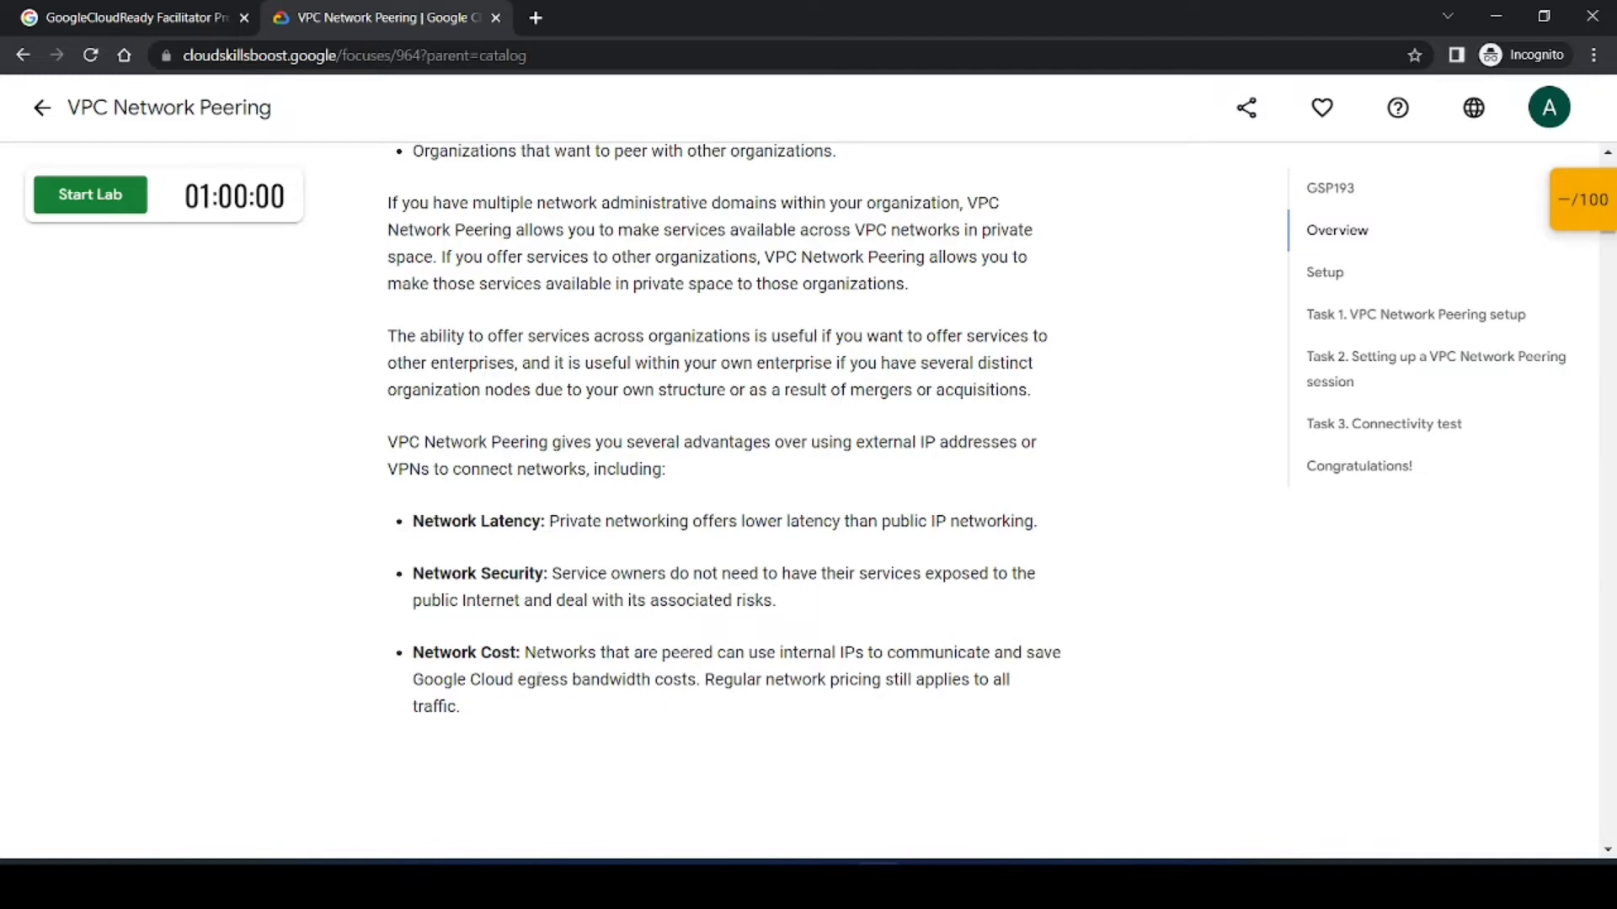
{"action": "scroll", "coordinate": [580, 671], "scroll_direction": "down", "scroll_amount": 9}
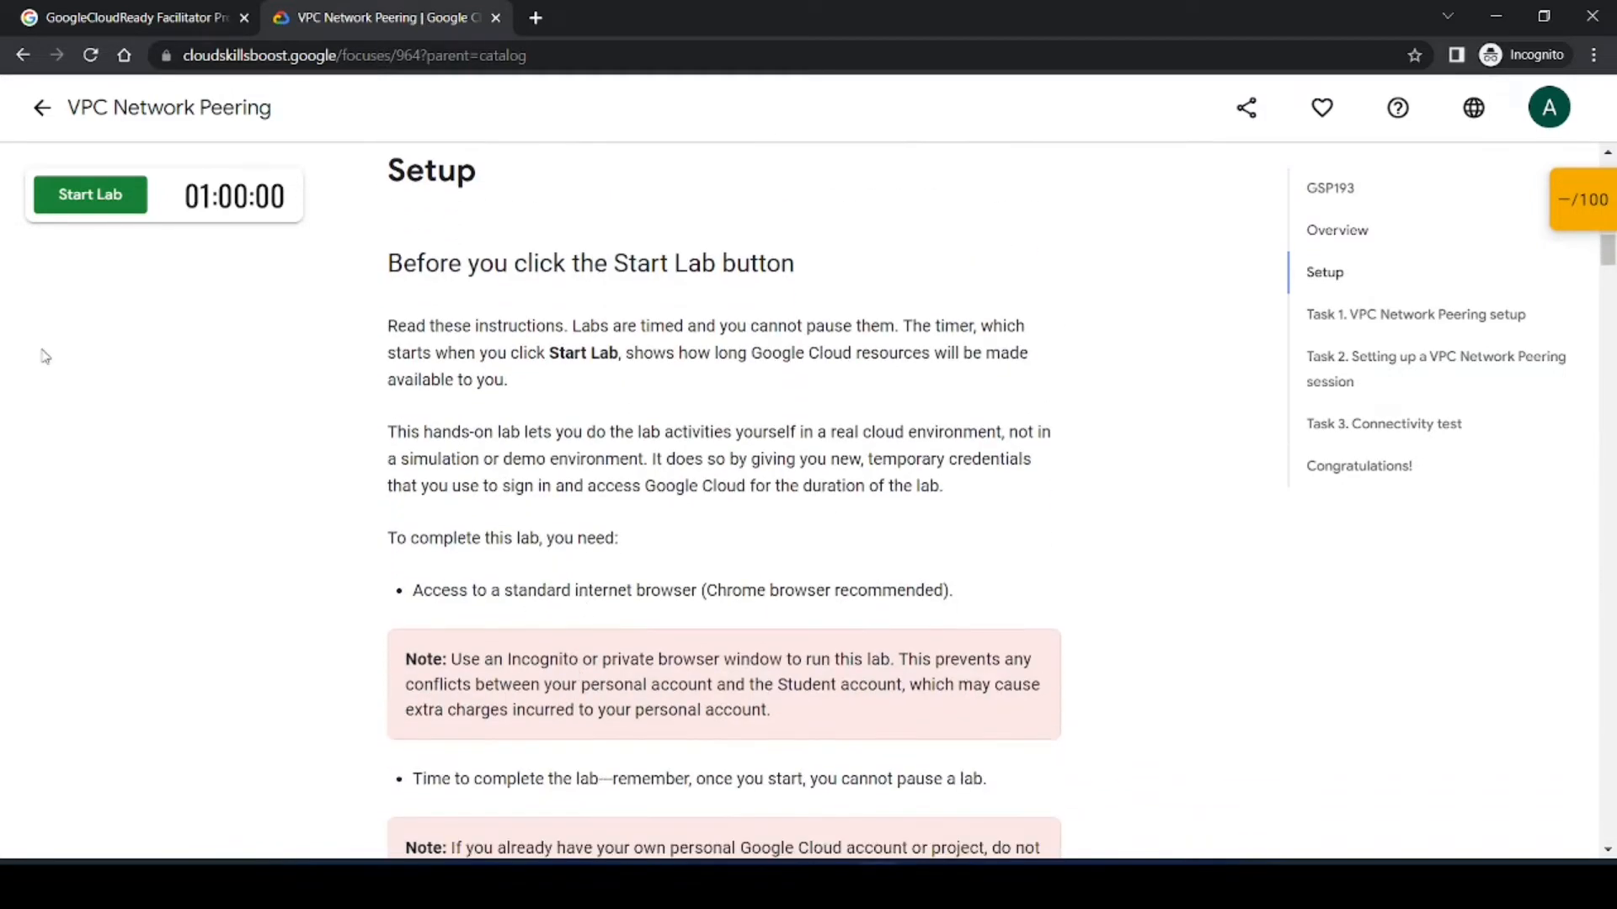
{"action": "left_click", "coordinate": [79, 192]}
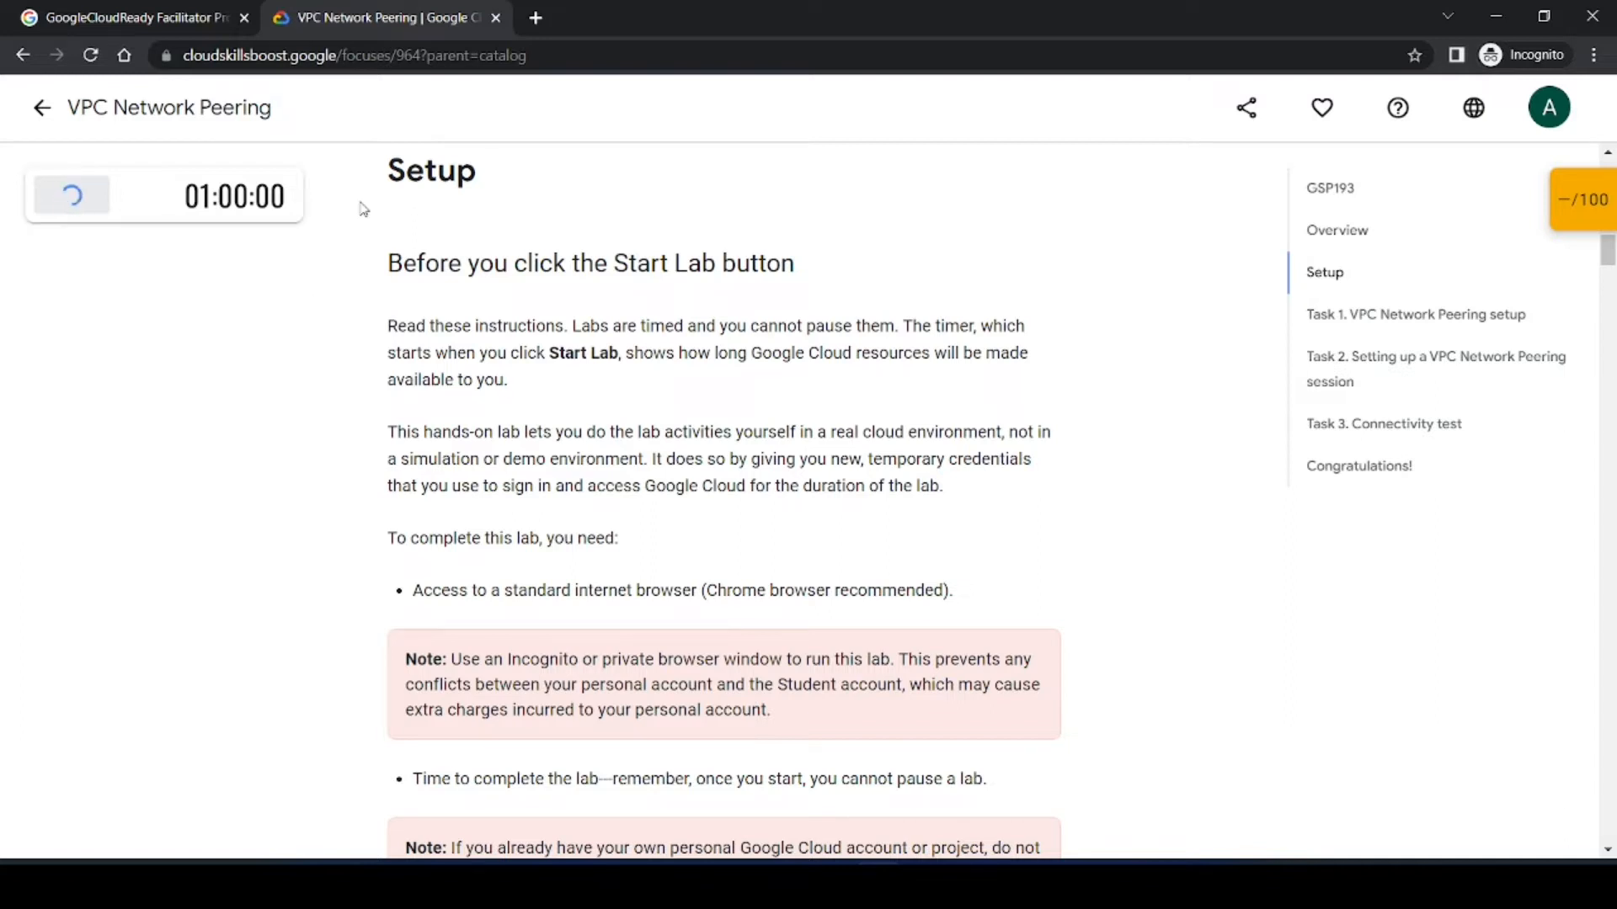
{"action": "left_click", "coordinate": [240, 348]}
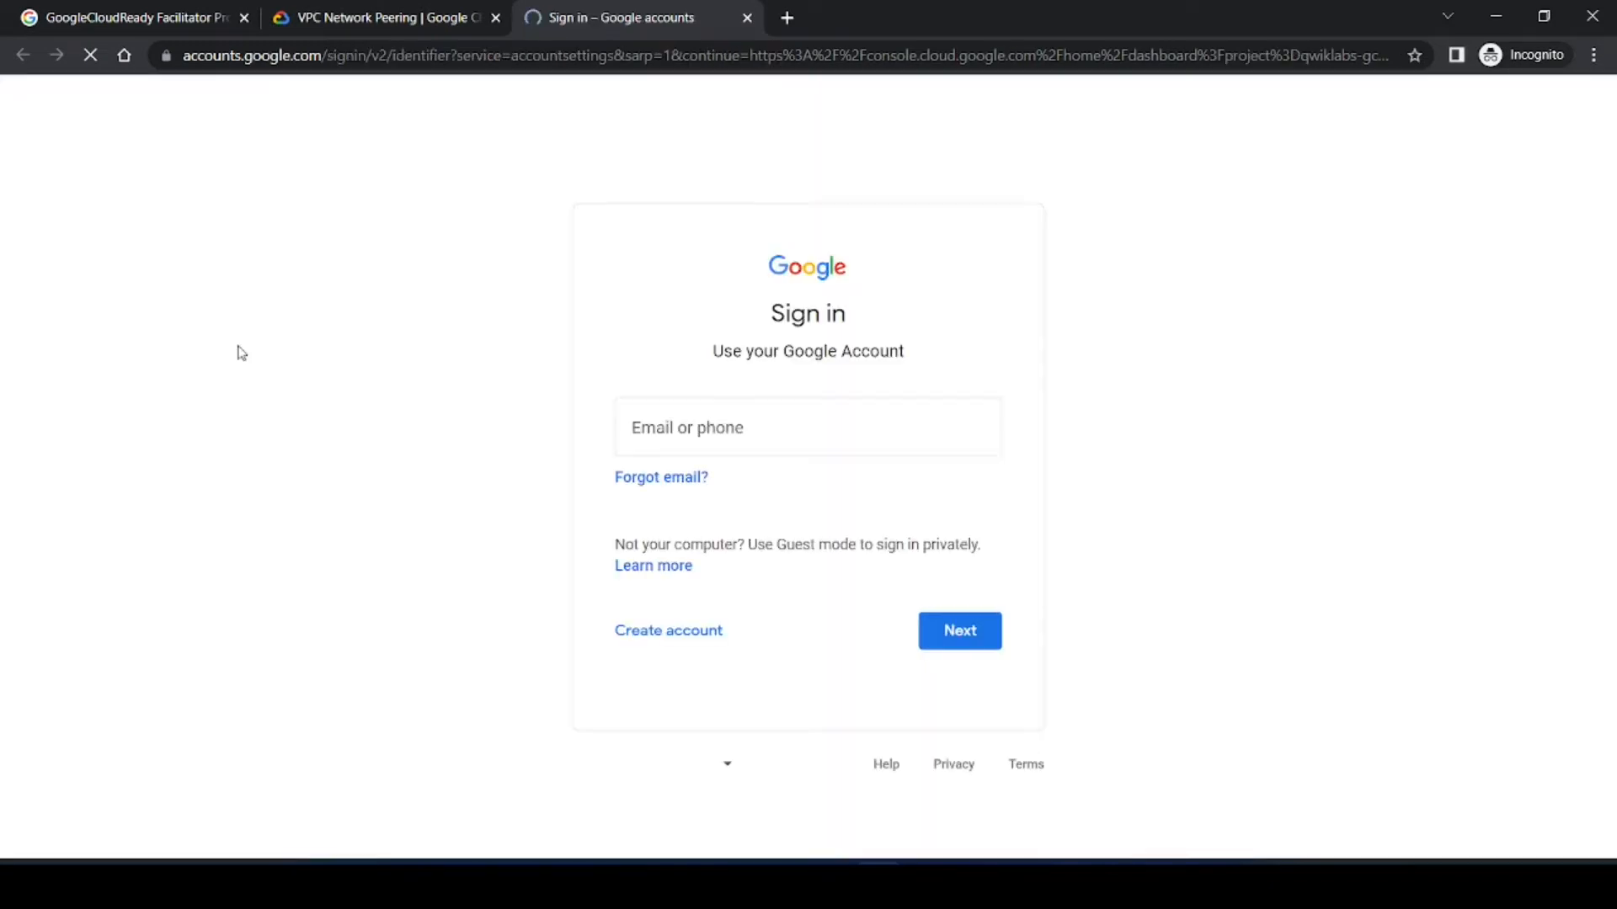
Step: Enter the lab username as the sign-in e-mail and continue
{"action": "key", "text": "ctrl+v"}
{"action": "left_click", "coordinate": [988, 654]}
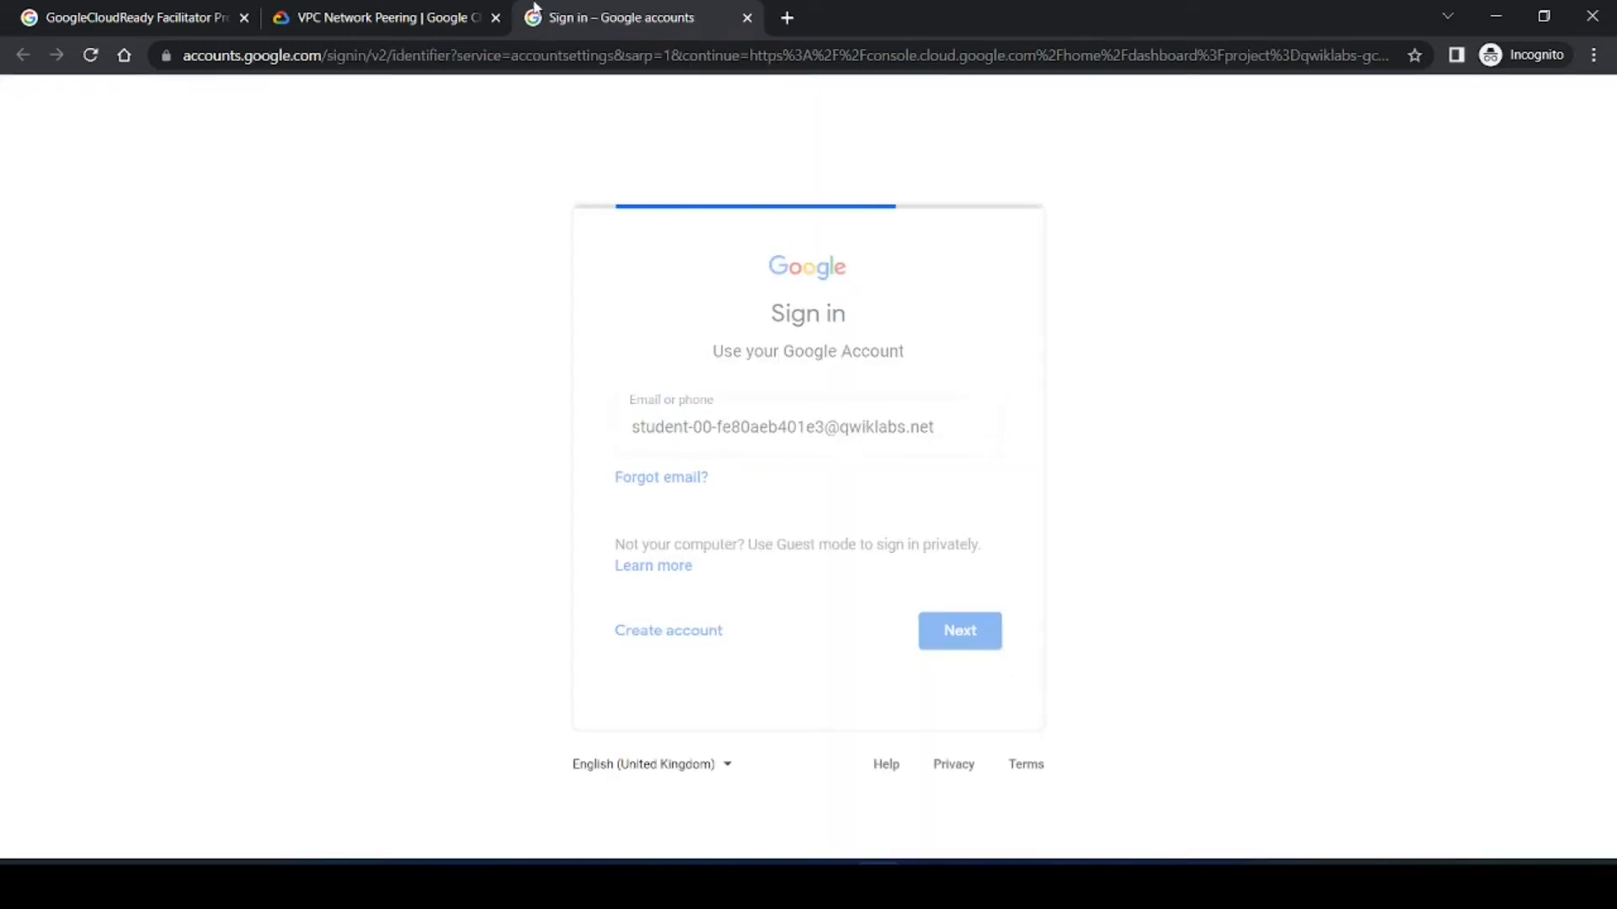
Step: Copy the lab password, enter it on the sign-in page, and accept the new account welcome terms
{"action": "left_click", "coordinate": [371, 17]}
{"action": "left_click", "coordinate": [269, 508]}
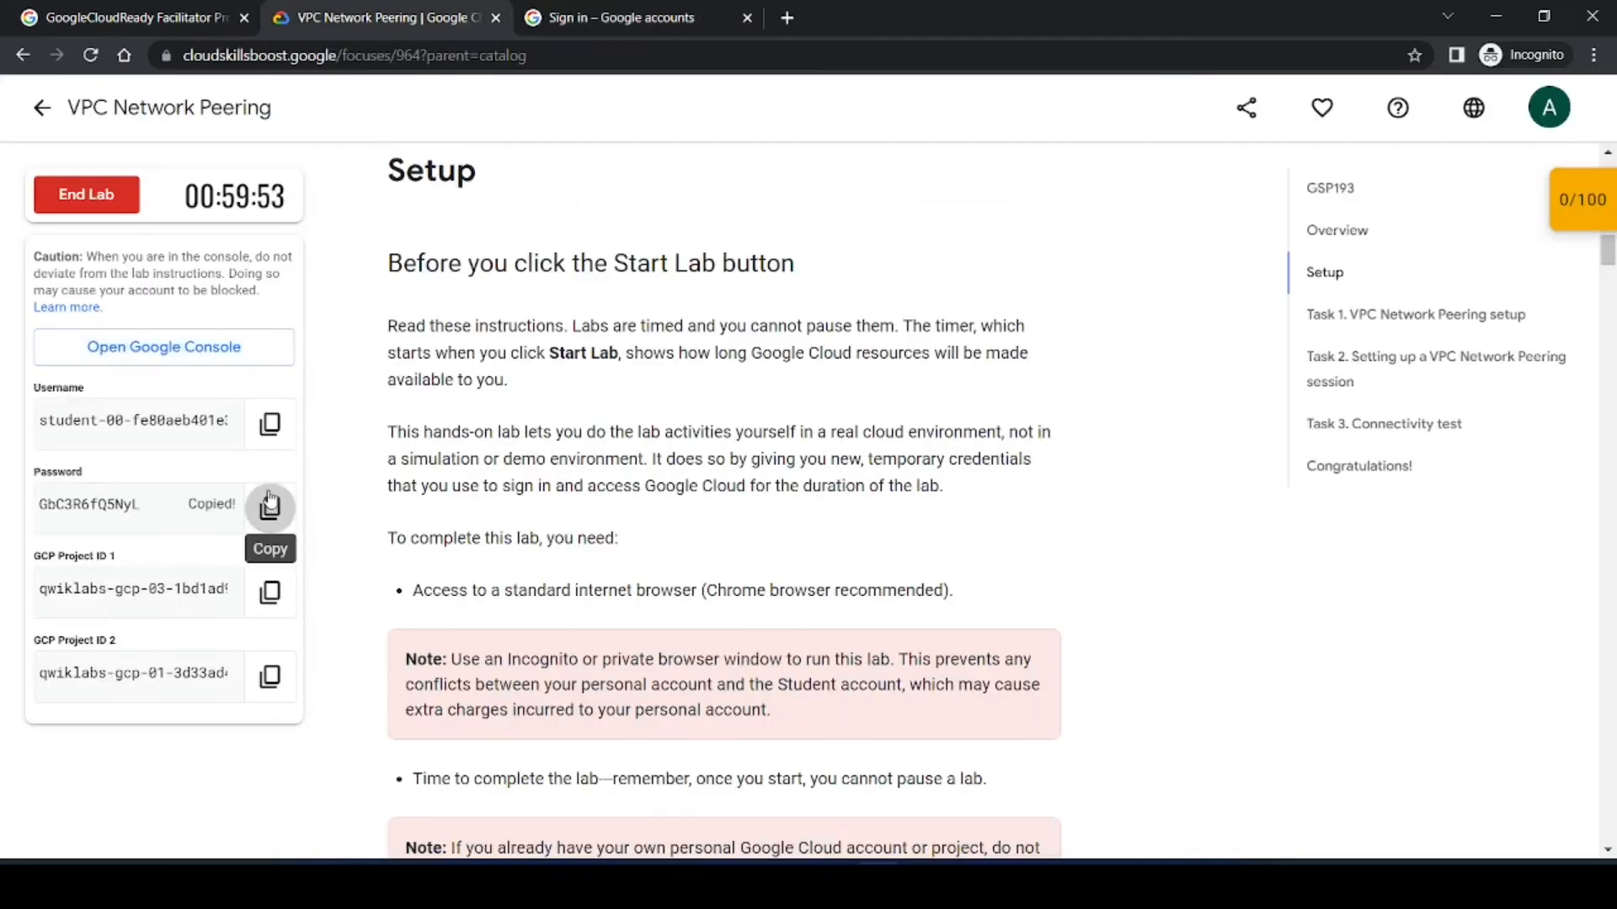
{"action": "left_click", "coordinate": [607, 17]}
{"action": "key", "text": "ctrl+v"}
{"action": "key", "text": "Return"}
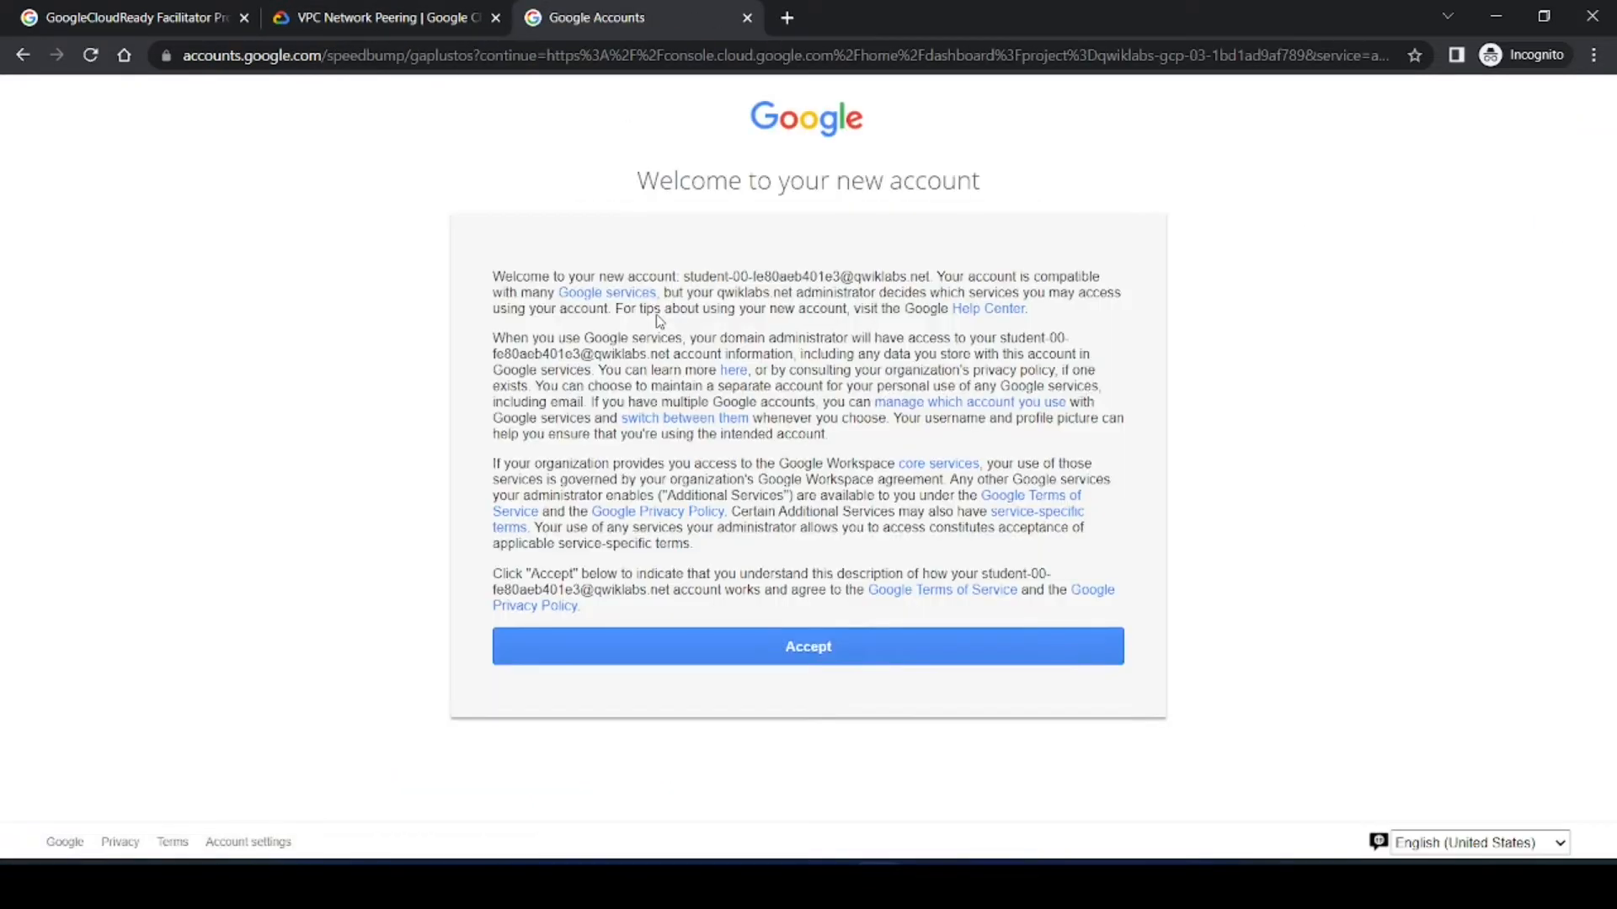
{"action": "left_click", "coordinate": [824, 660]}
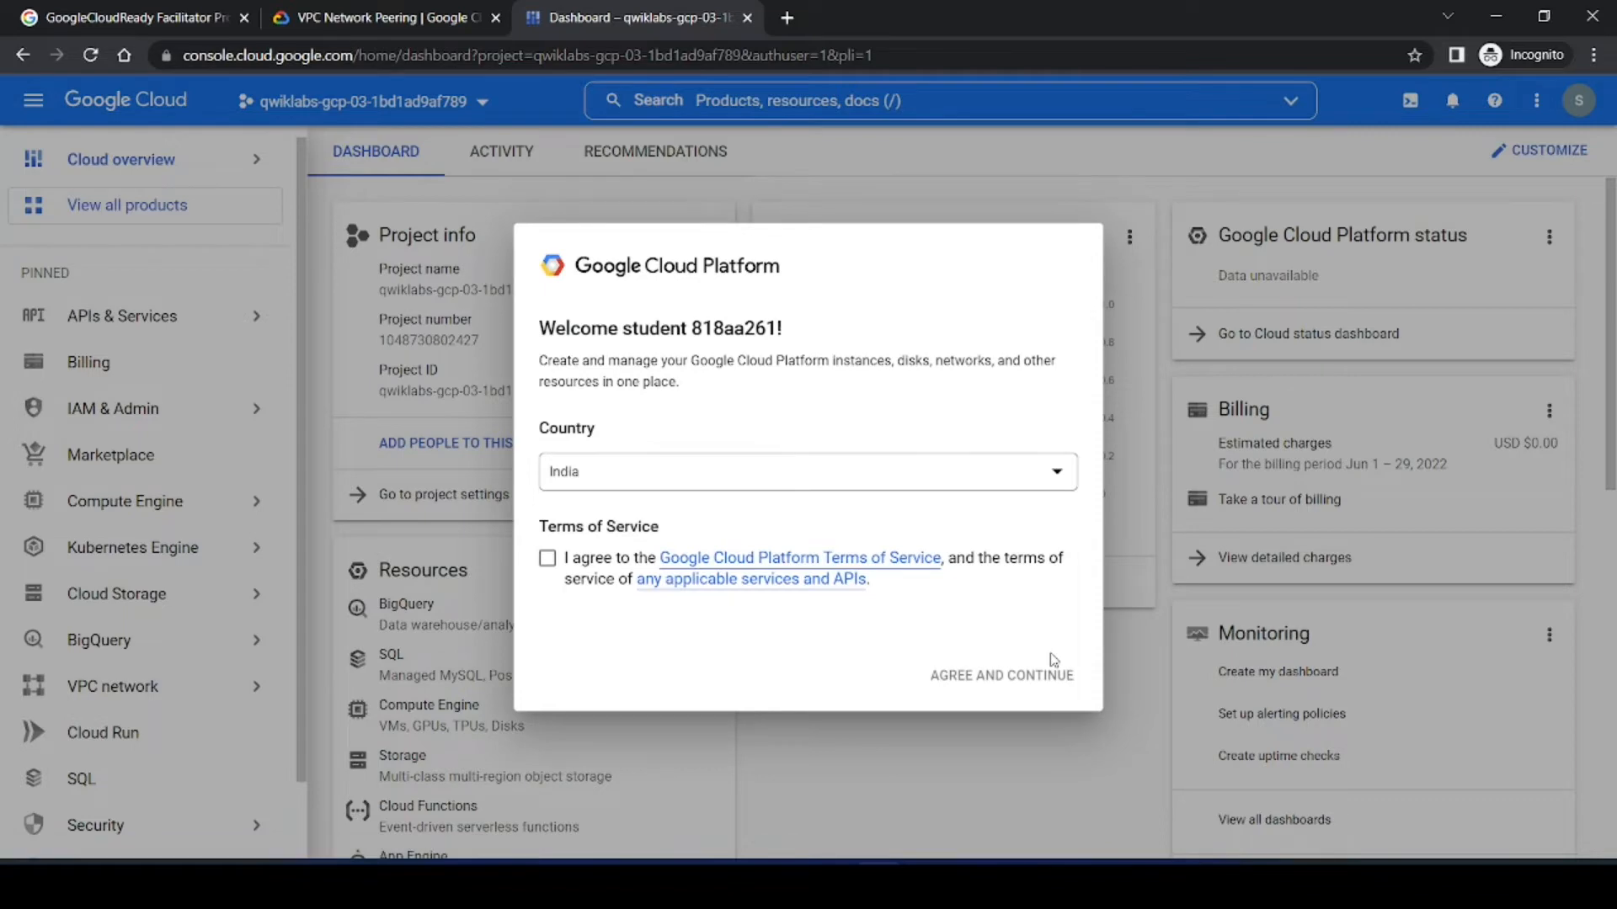
Step: Agree to the Google Cloud Platform terms of service and dismiss the support tools tip
{"action": "left_click", "coordinate": [546, 560]}
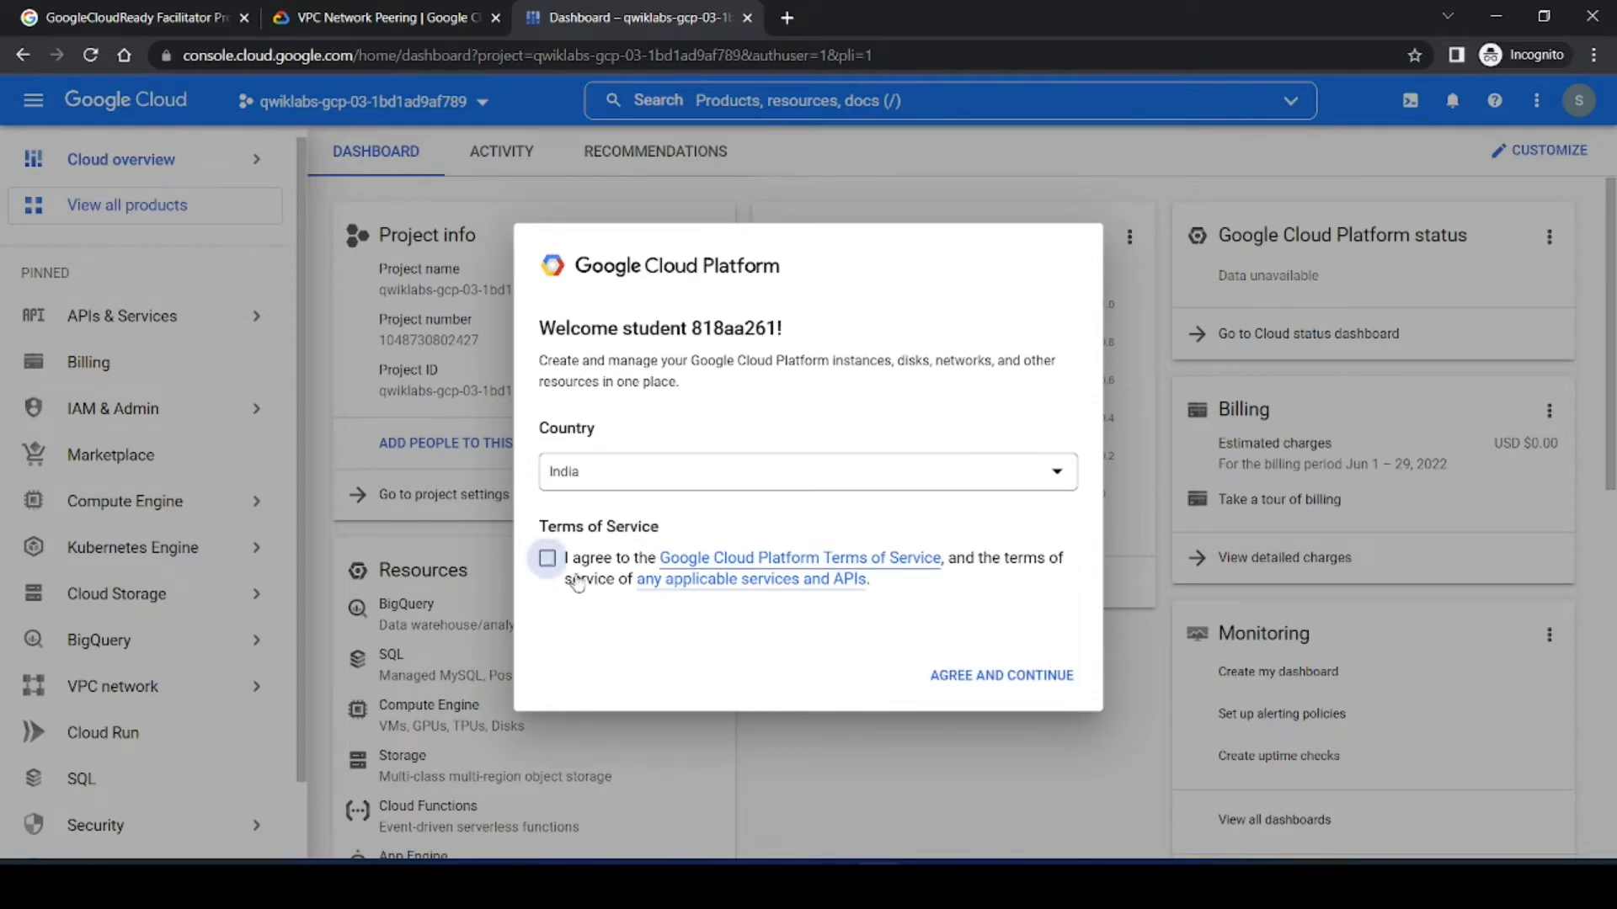
{"action": "left_click", "coordinate": [996, 678]}
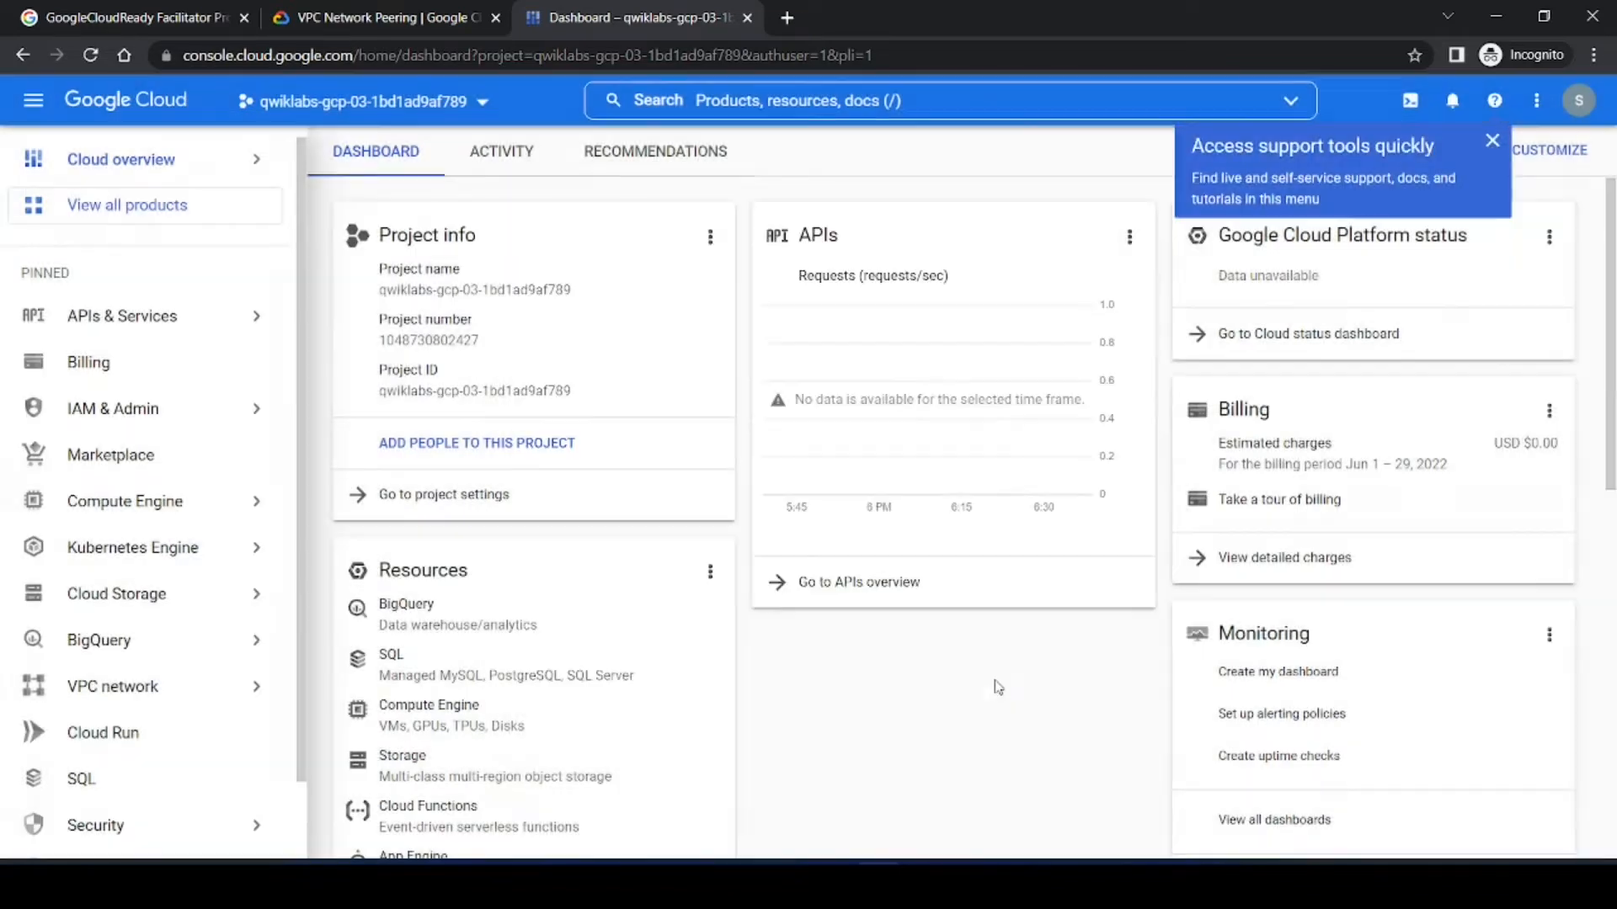
{"action": "left_click", "coordinate": [1492, 140]}
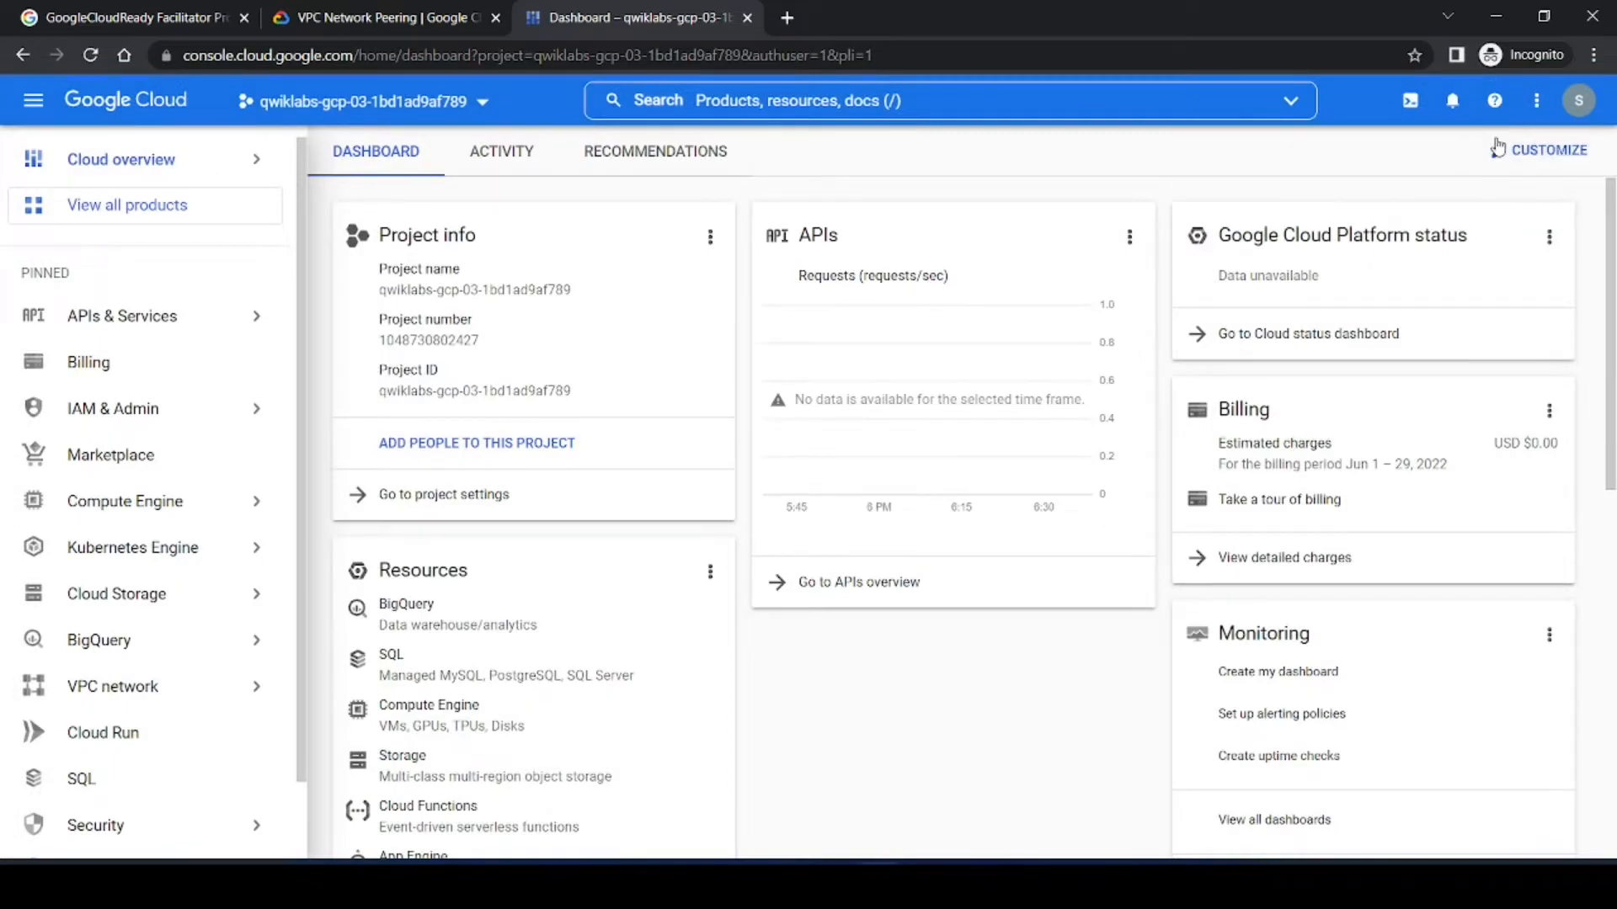
Step: Activate Cloud Shell in the console and collapse the navigation menu
{"action": "left_click", "coordinate": [401, 8]}
{"action": "scroll", "coordinate": [1008, 485], "scroll_direction": "down", "scroll_amount": 8}
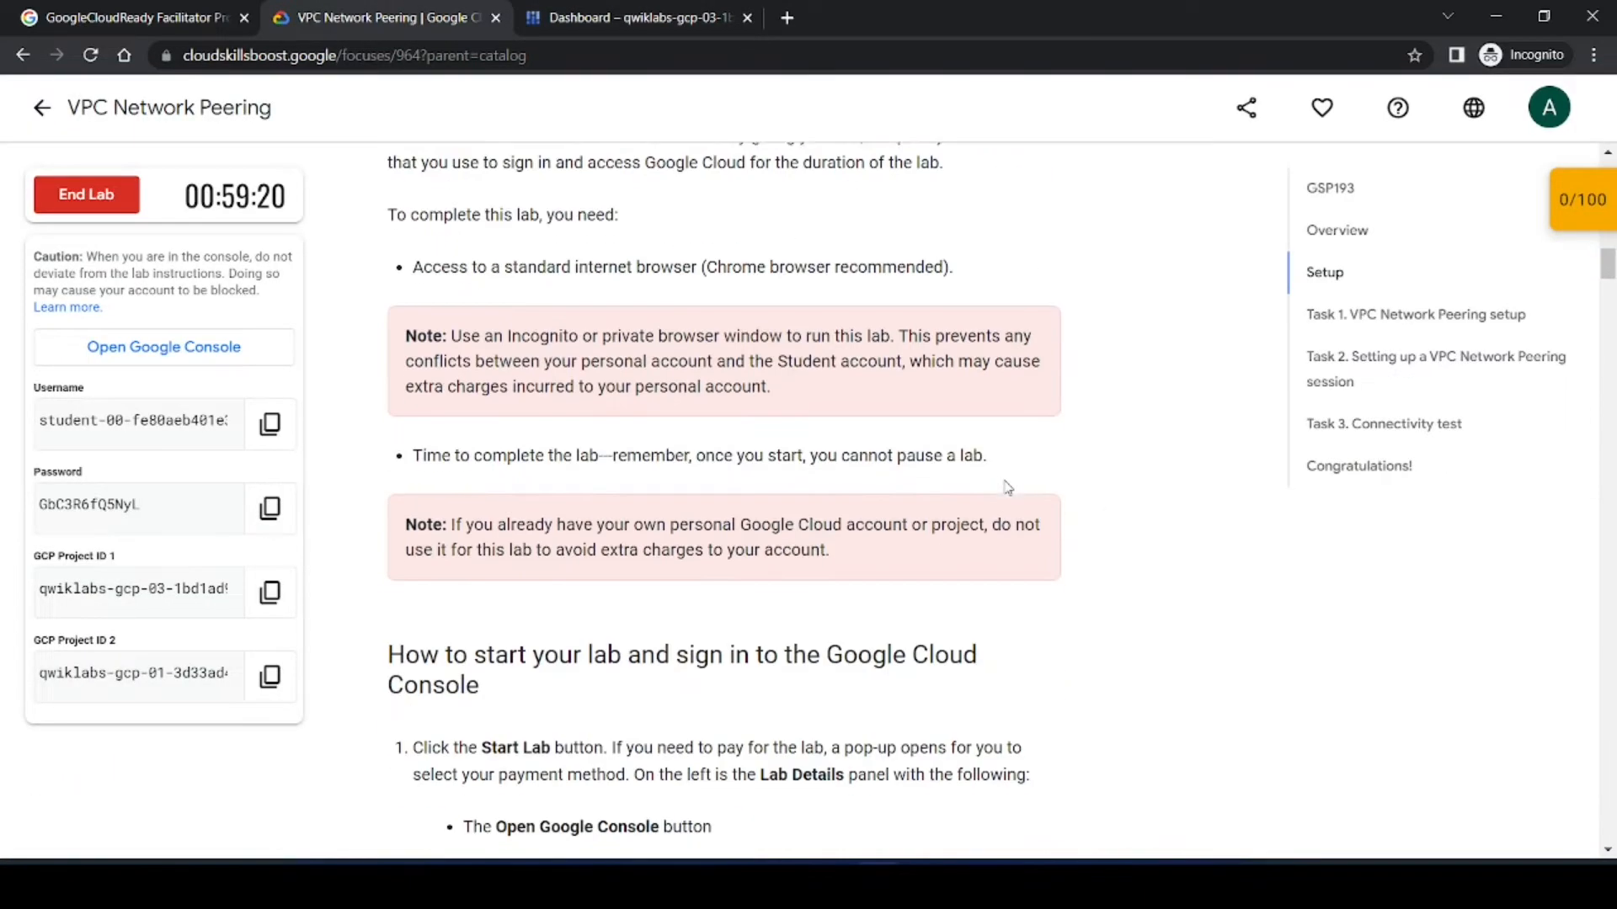
{"action": "scroll", "coordinate": [1008, 486], "scroll_direction": "down", "scroll_amount": 20}
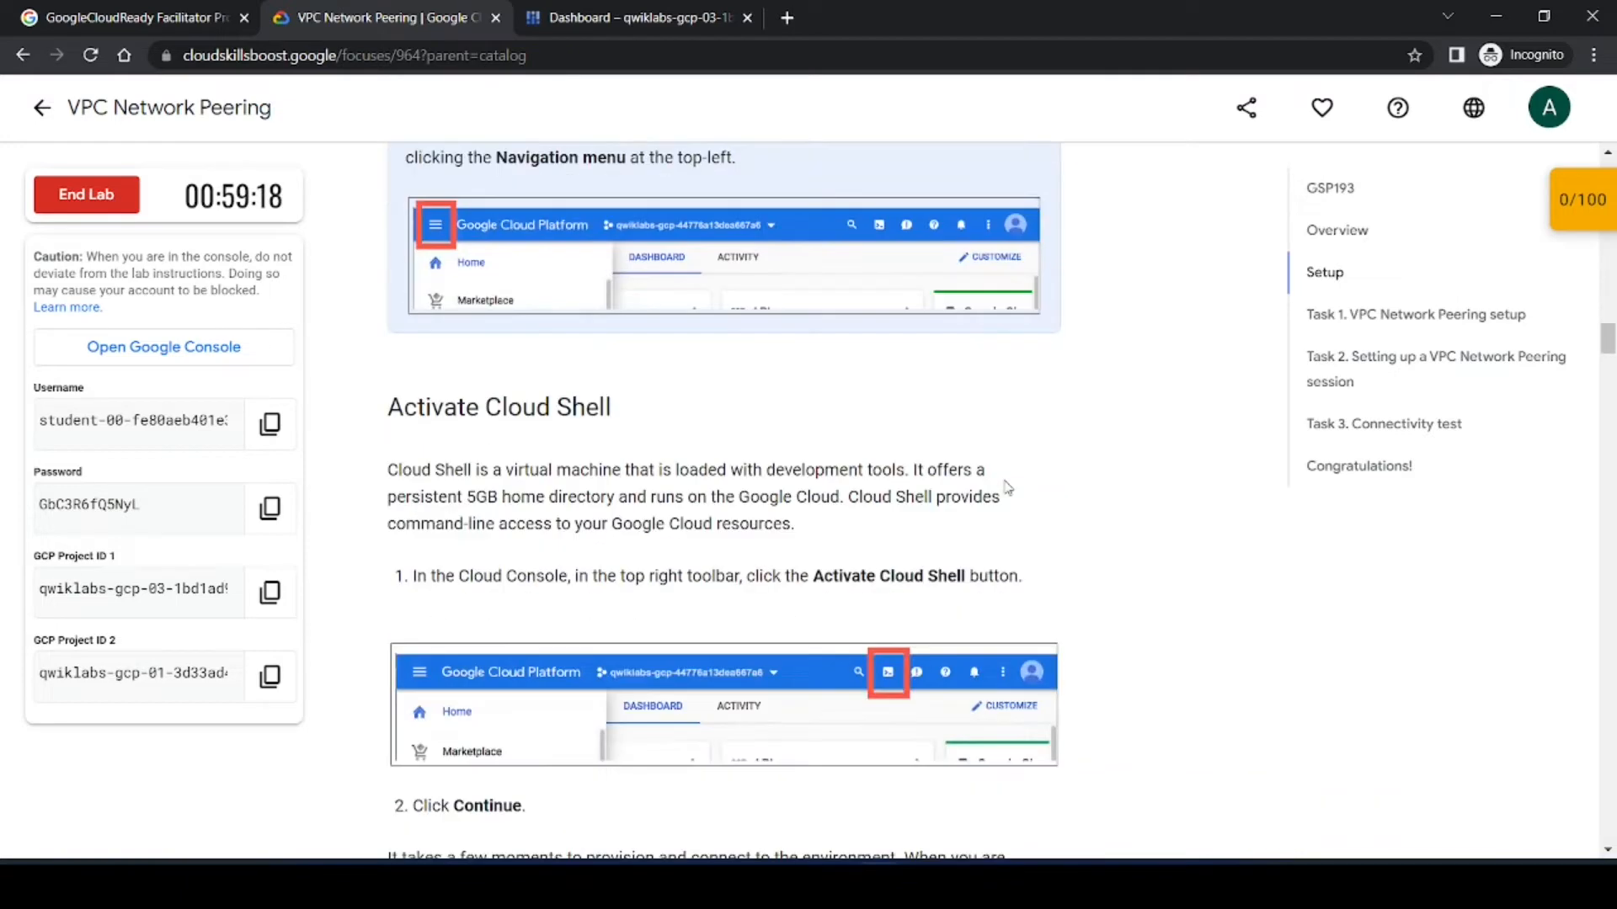
{"action": "scroll", "coordinate": [1008, 487], "scroll_direction": "up", "scroll_amount": 1}
{"action": "left_click", "coordinate": [606, 17]}
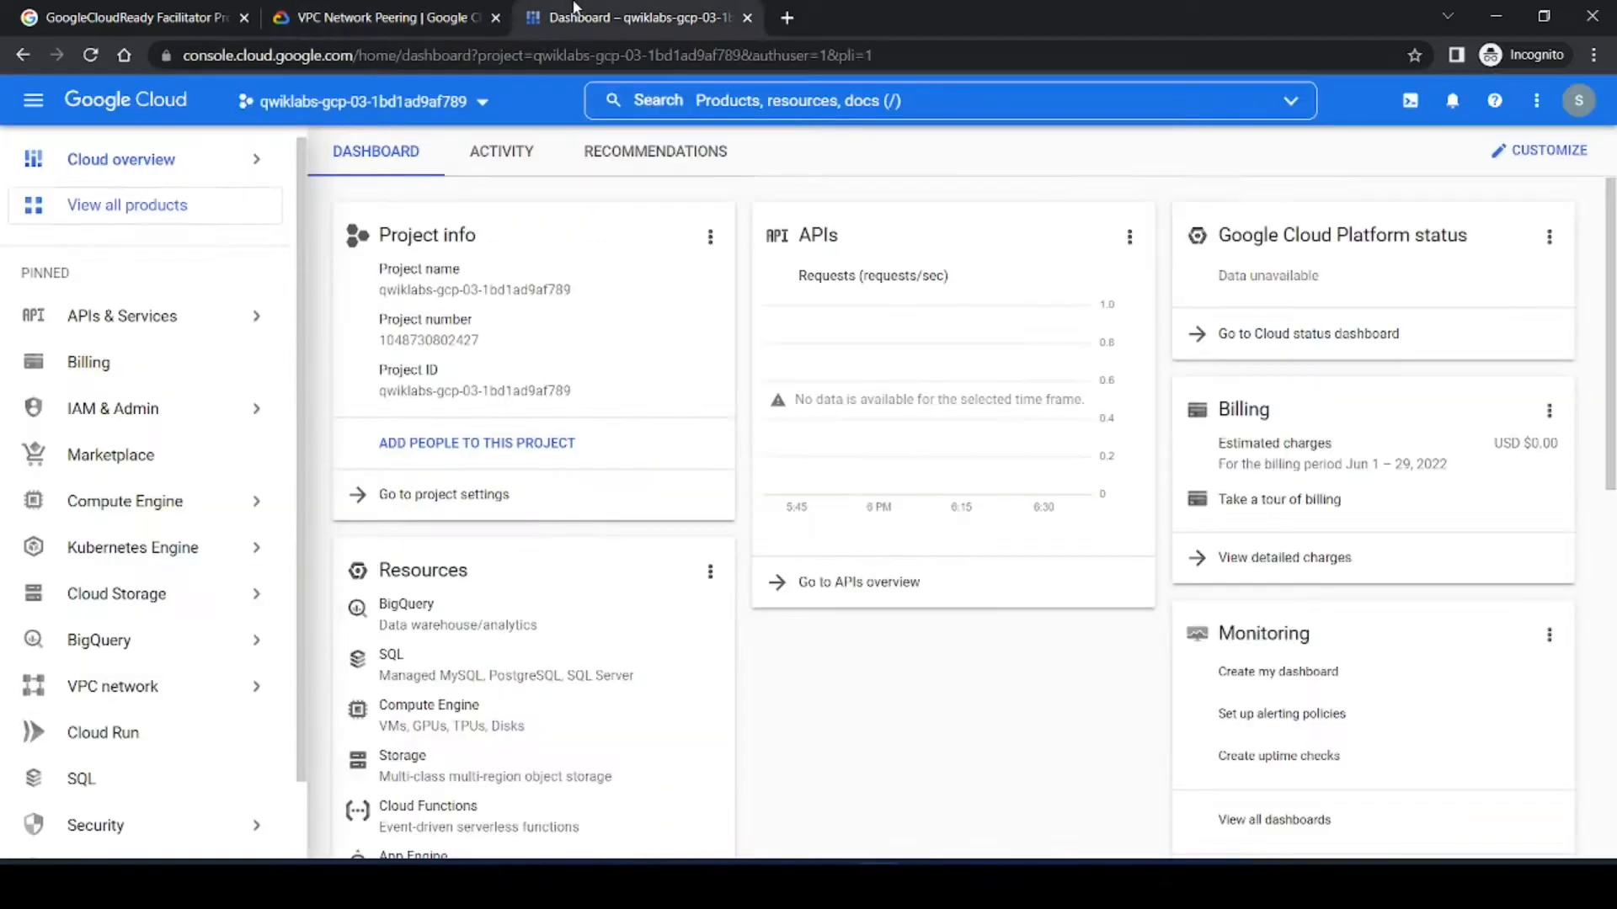
{"action": "left_click", "coordinate": [1400, 102]}
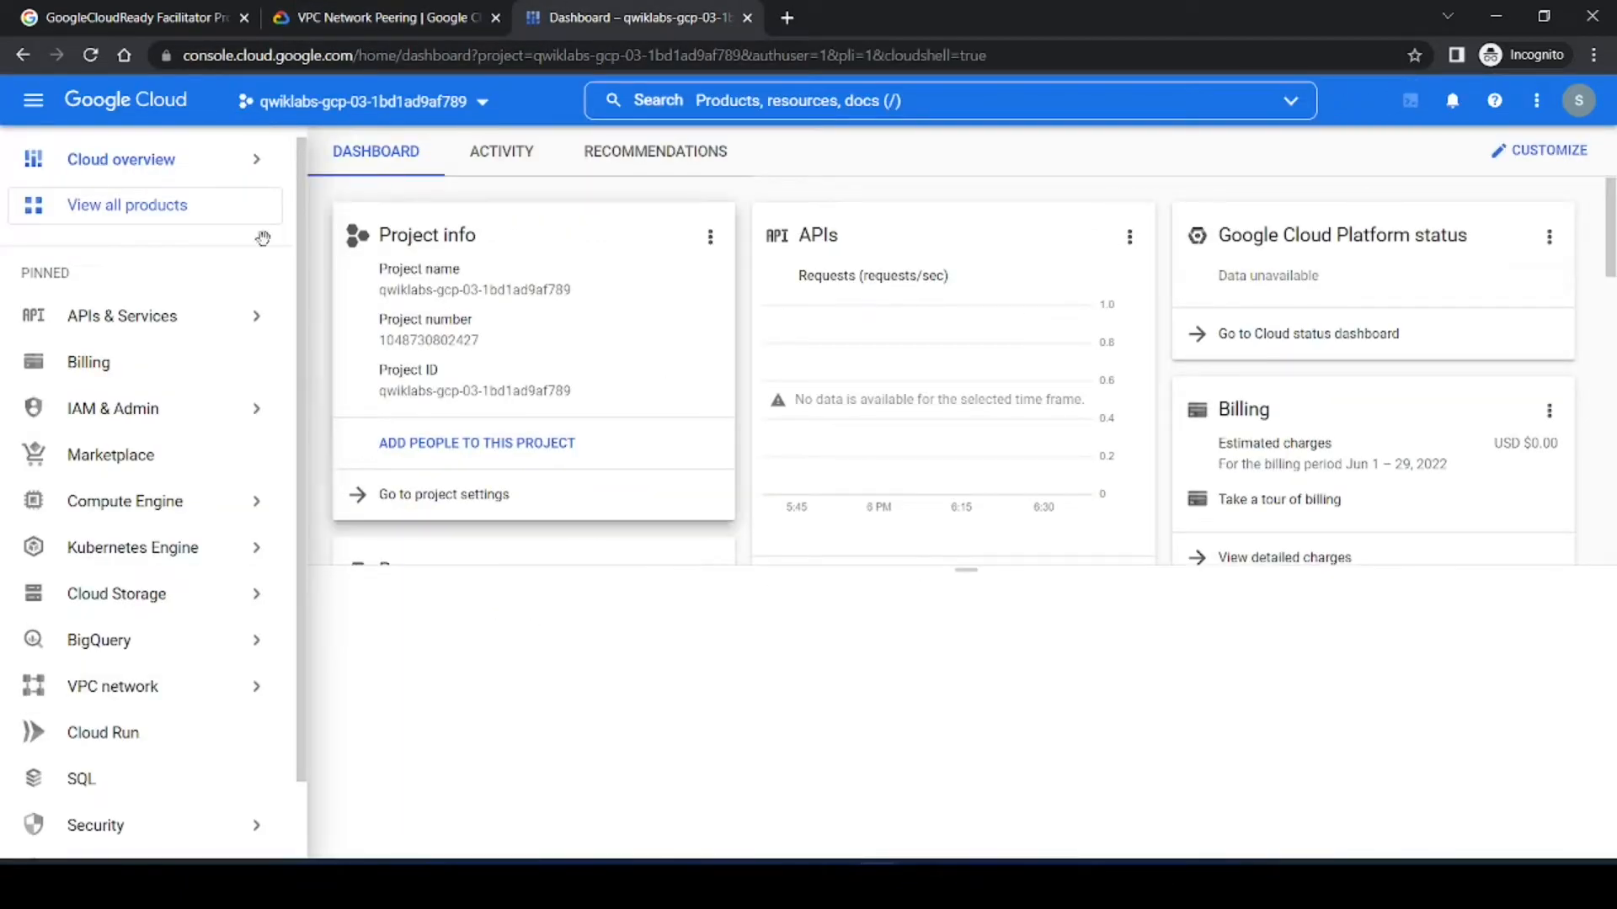
{"action": "mouse_move", "coordinate": [40, 160]}
{"action": "left_click", "coordinate": [34, 101]}
Step: Copy the gcloud auth list command from the lab and continue through the Cloud Shell introduction
{"action": "left_click", "coordinate": [383, 17]}
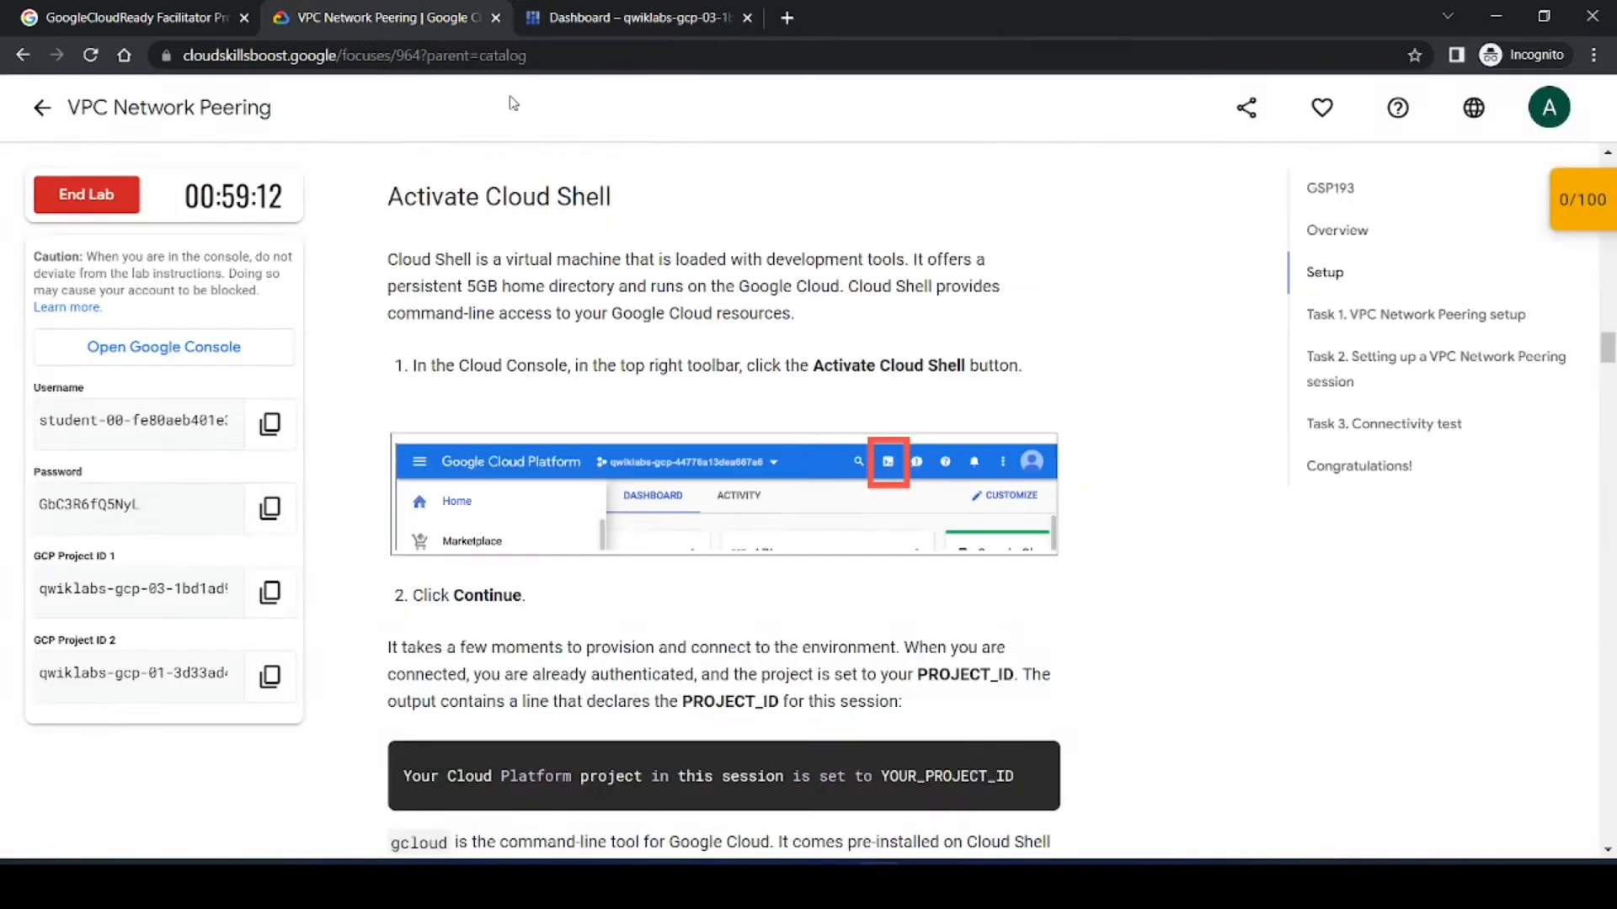
{"action": "scroll", "coordinate": [1000, 613], "scroll_direction": "down", "scroll_amount": 6}
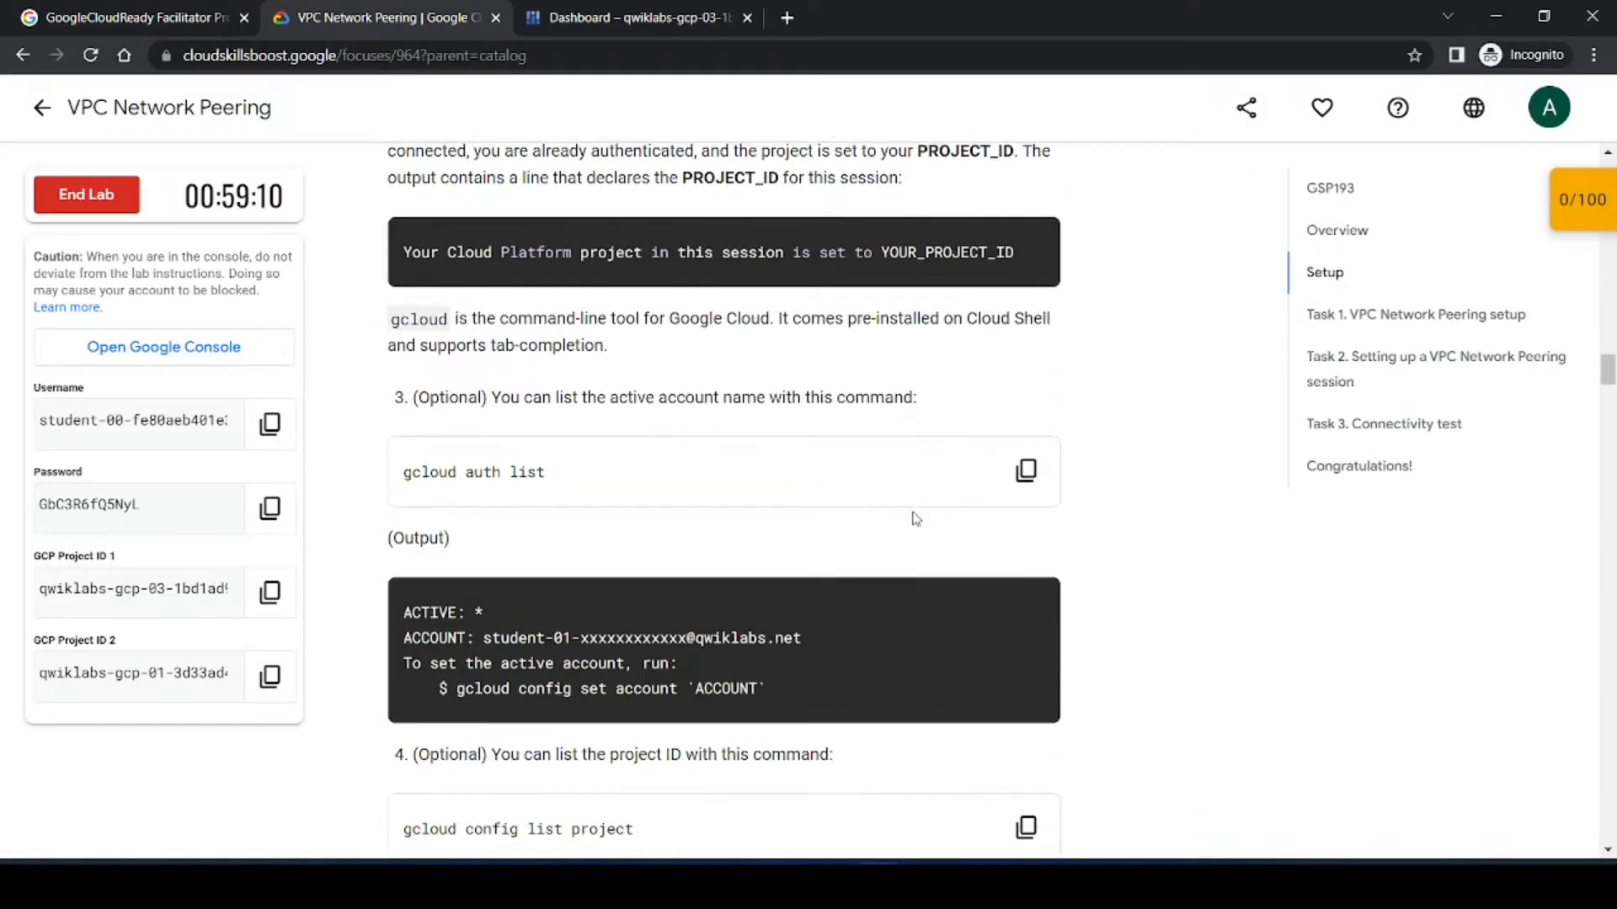
{"action": "left_click", "coordinate": [1027, 471]}
{"action": "key", "text": "ctrl+Tab"}
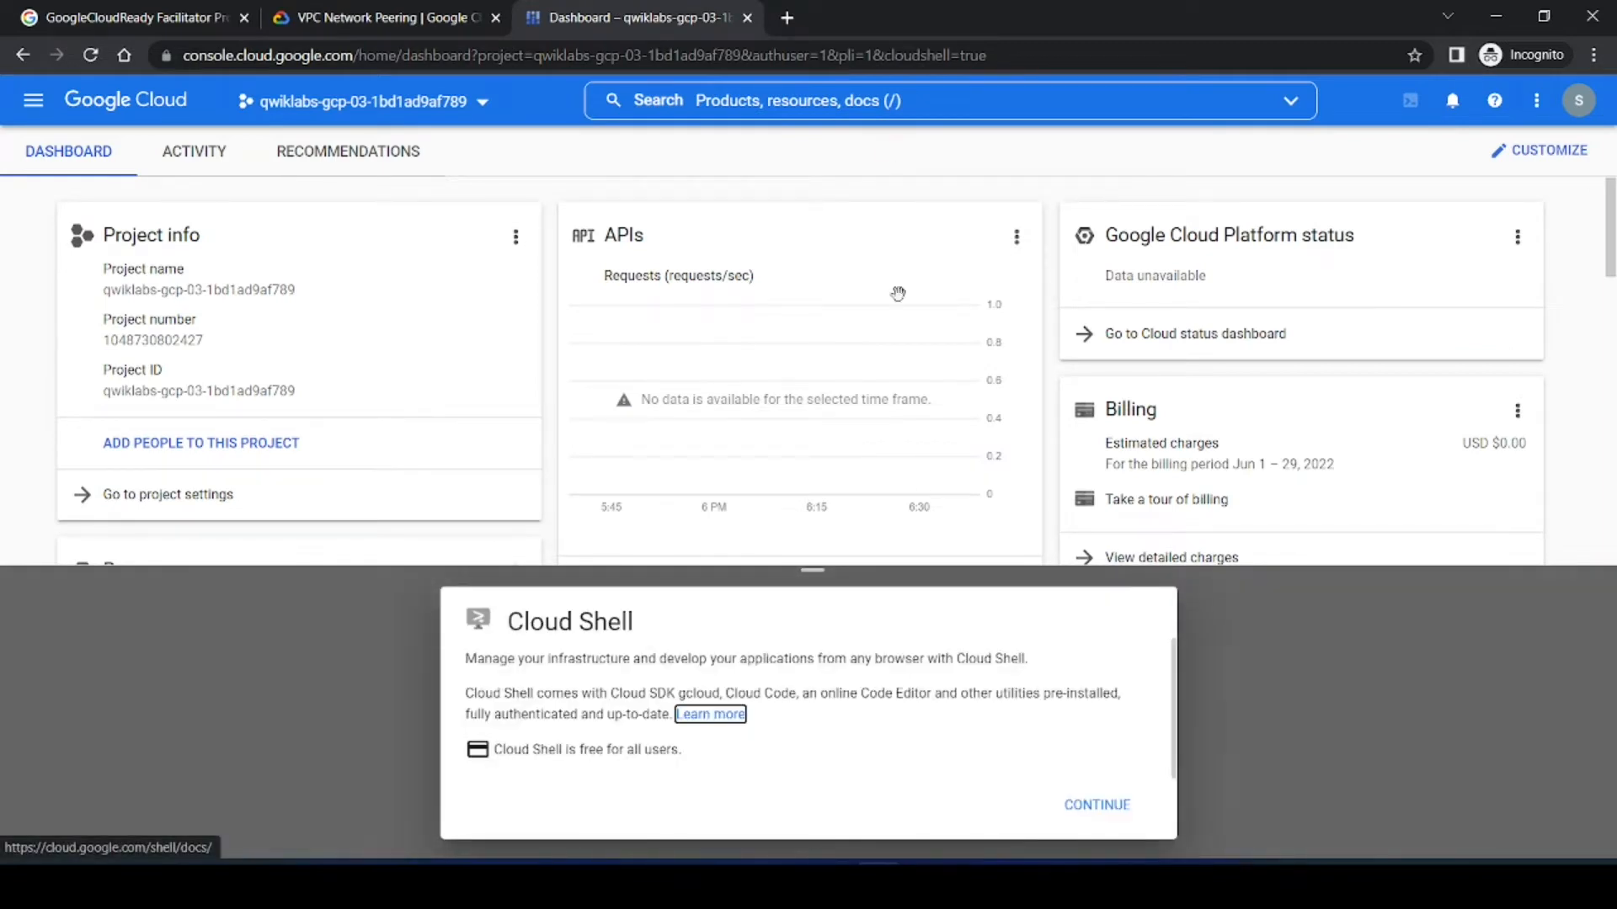
{"action": "left_click", "coordinate": [1078, 807]}
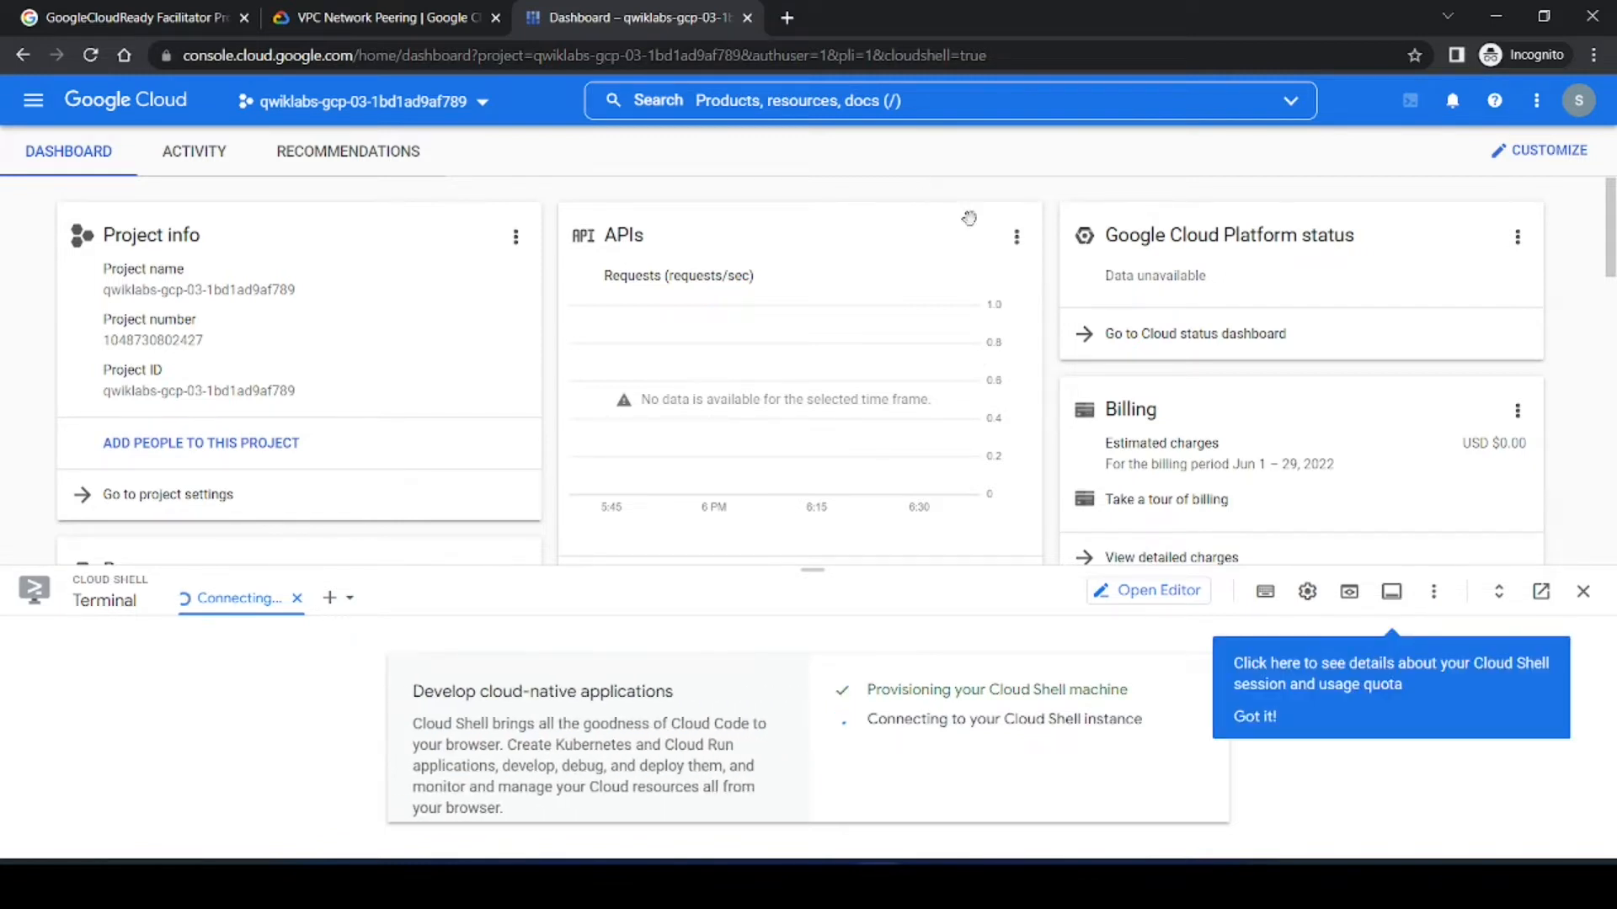
{"action": "left_click", "coordinate": [1254, 714]}
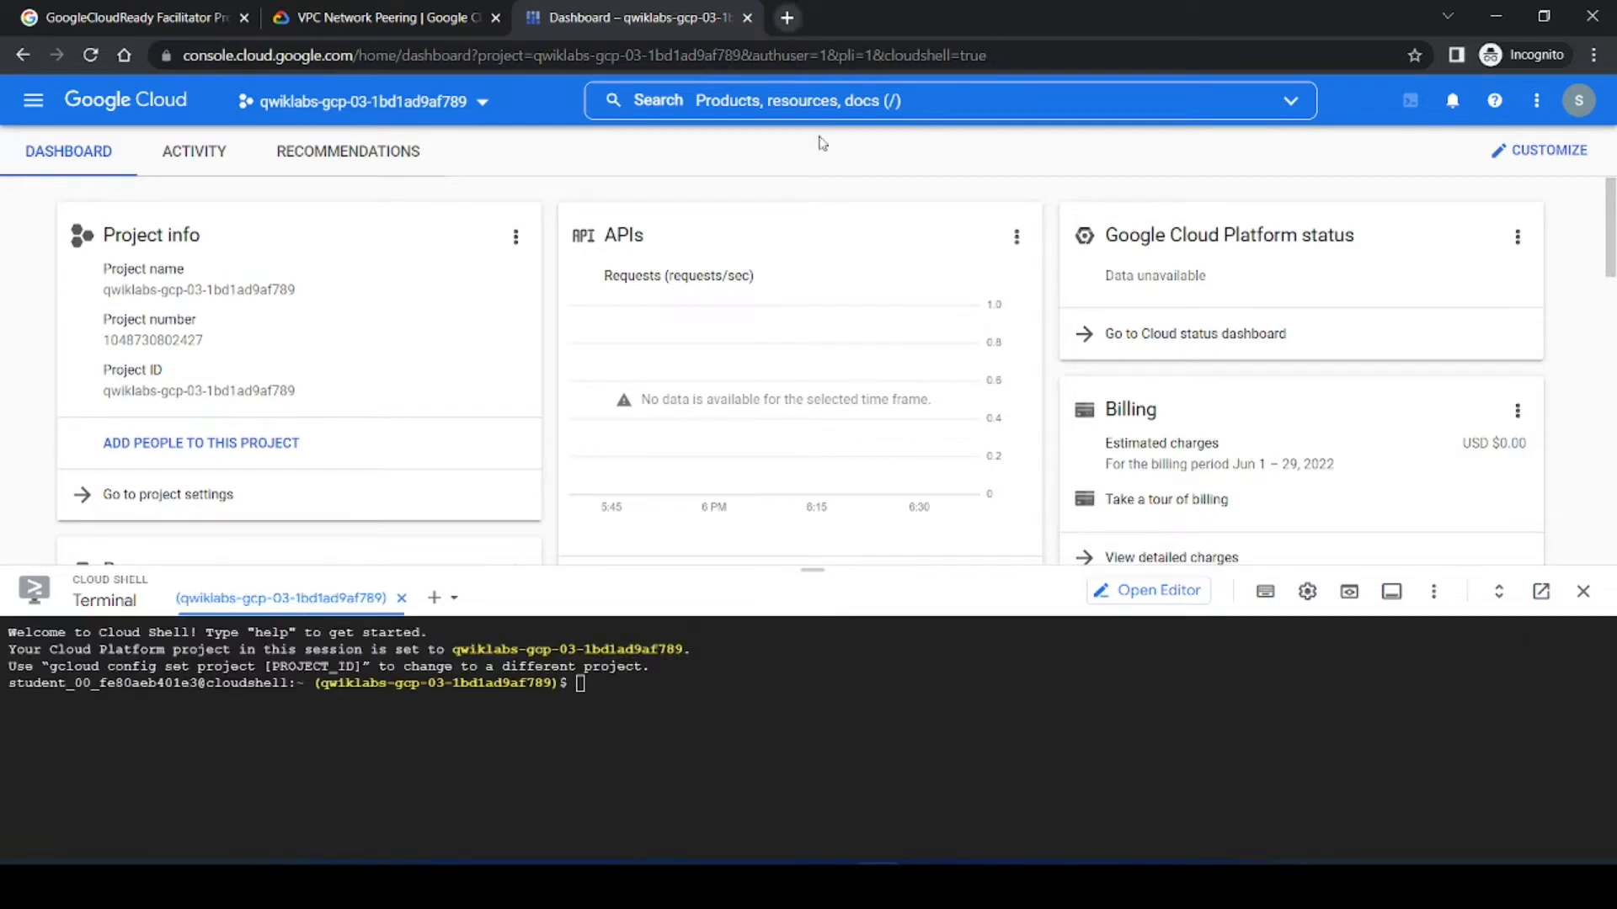
Step: Run gcloud auth list in Cloud Shell and authorize the credentials request
{"action": "key", "text": "ctrl+v"}
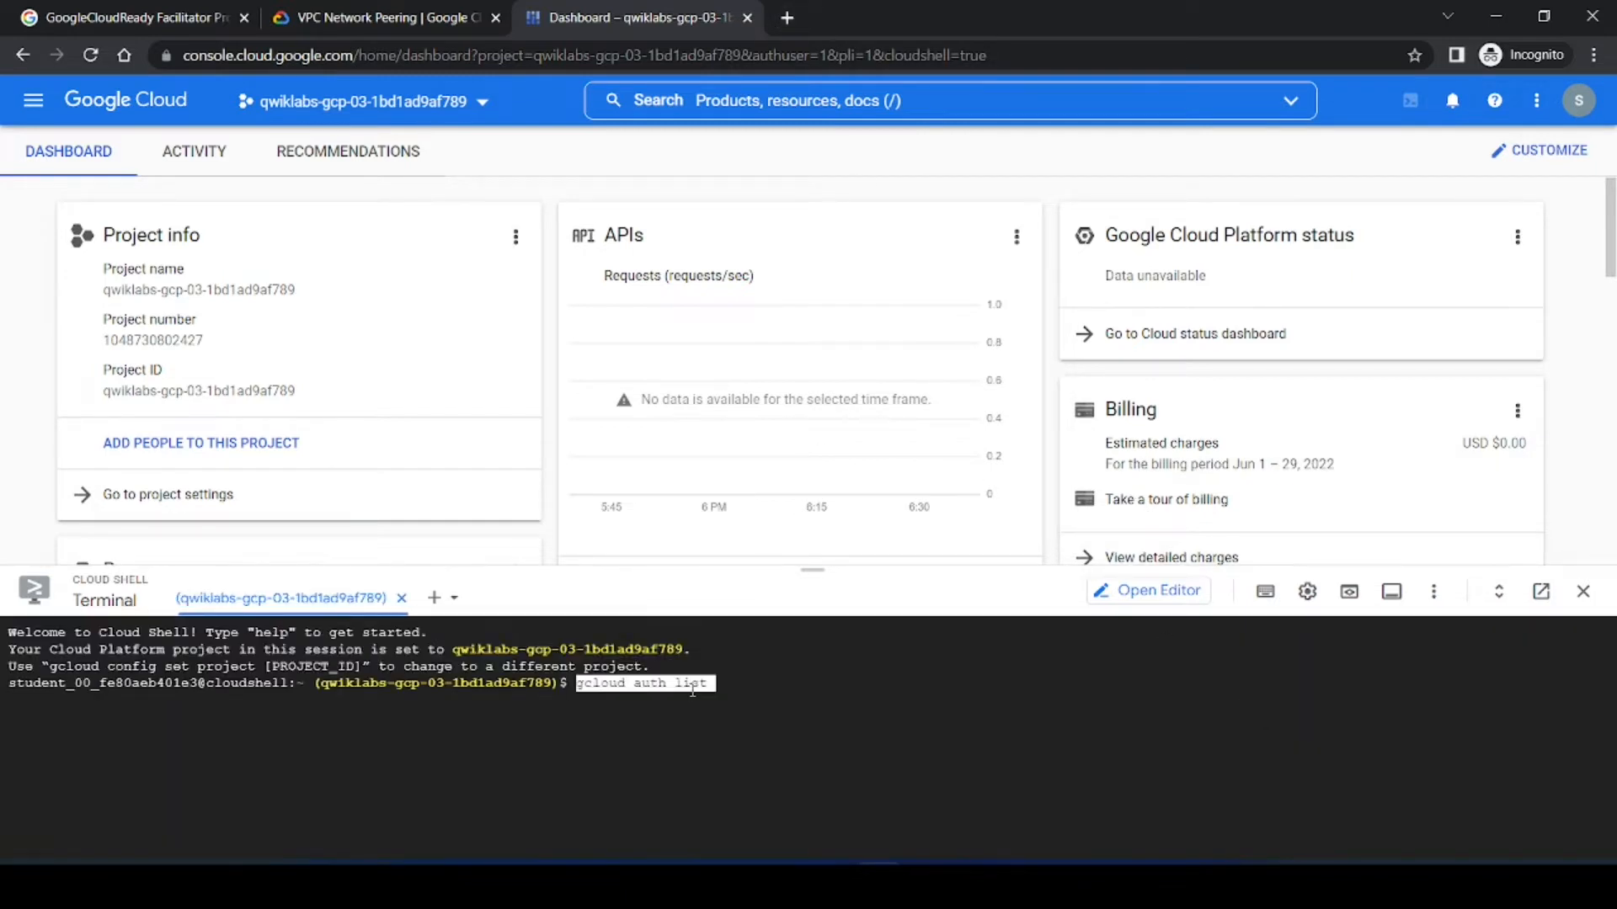
{"action": "key", "text": "Return"}
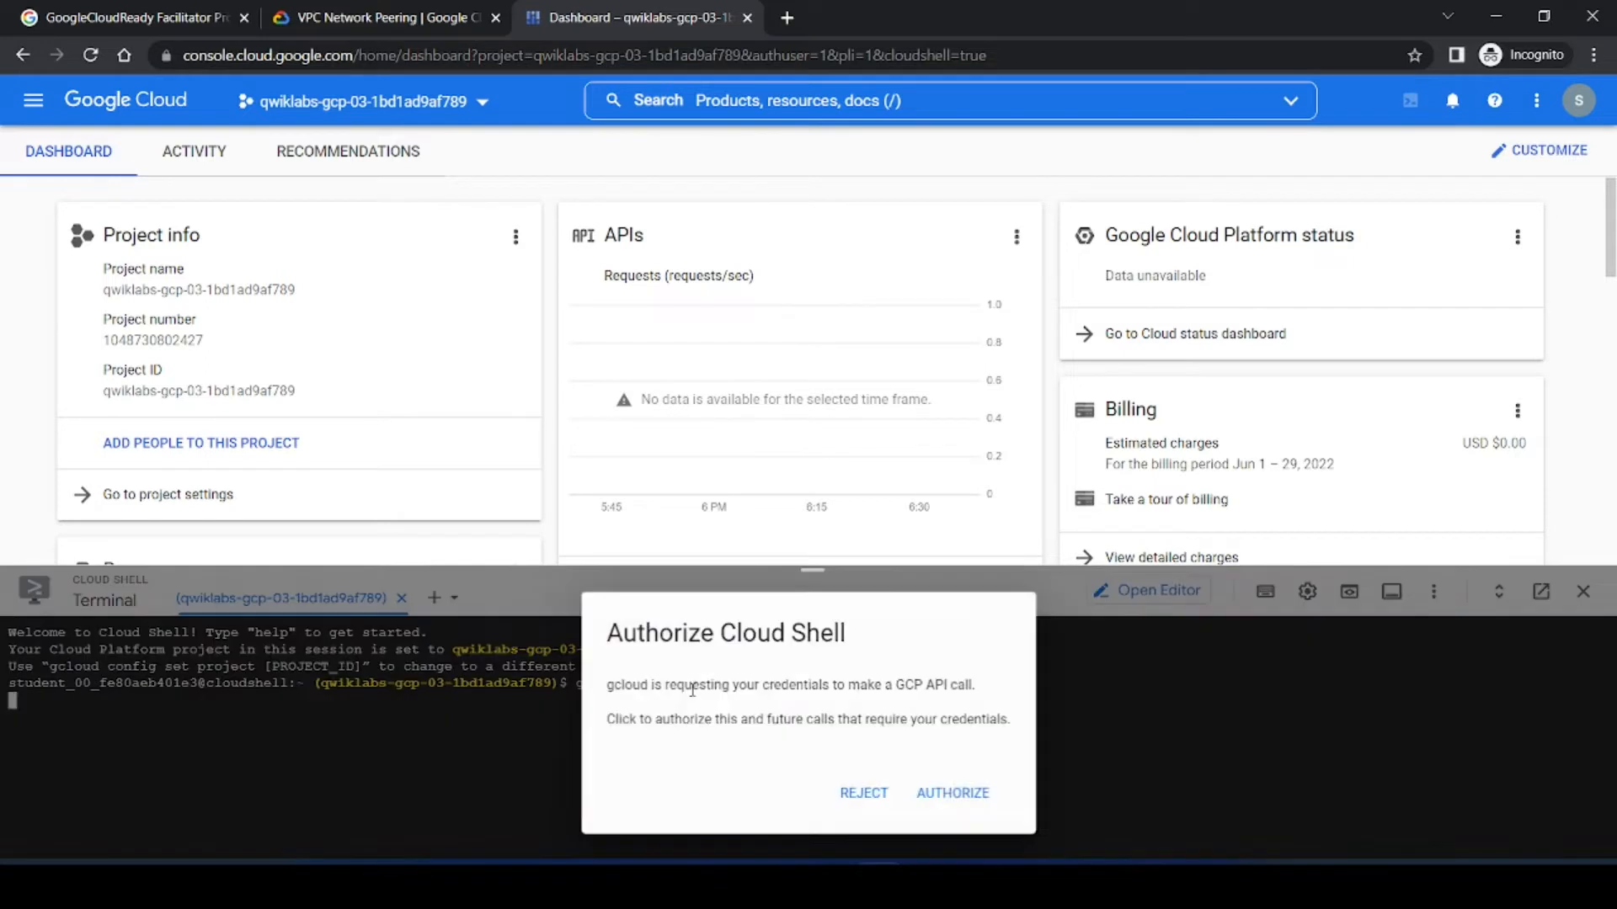
{"action": "left_click", "coordinate": [953, 793]}
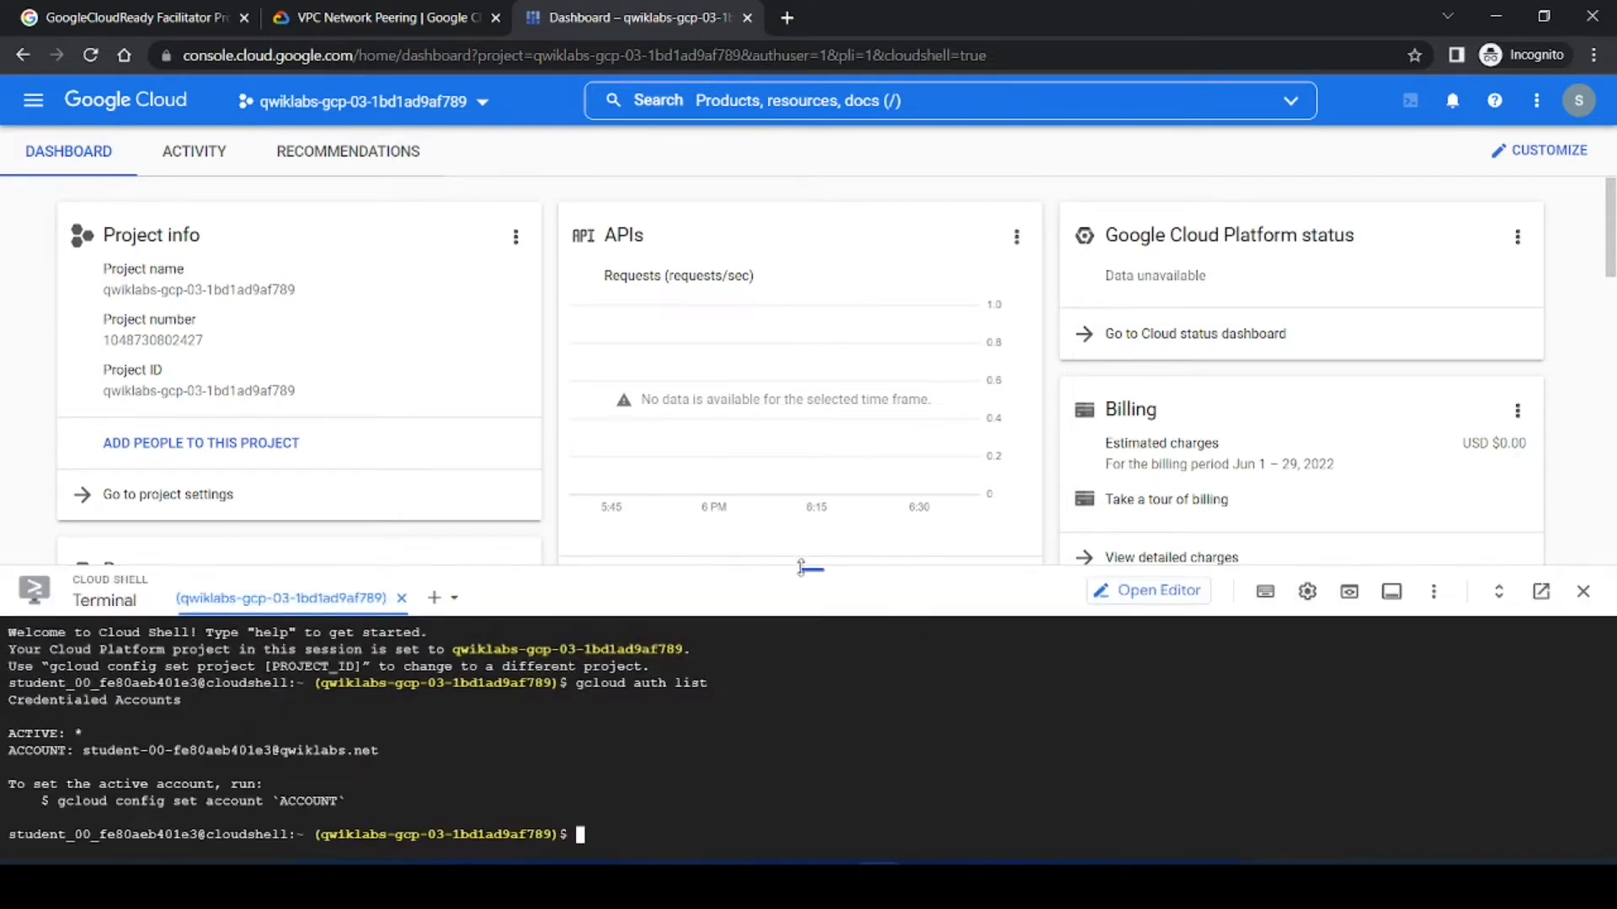
Step: Enlarge the Cloud Shell panel and run gcloud config list project copied from the lab
{"action": "left_click_drag", "start_coordinate": [812, 570], "coordinate": [813, 469]}
{"action": "left_click", "coordinate": [264, 8]}
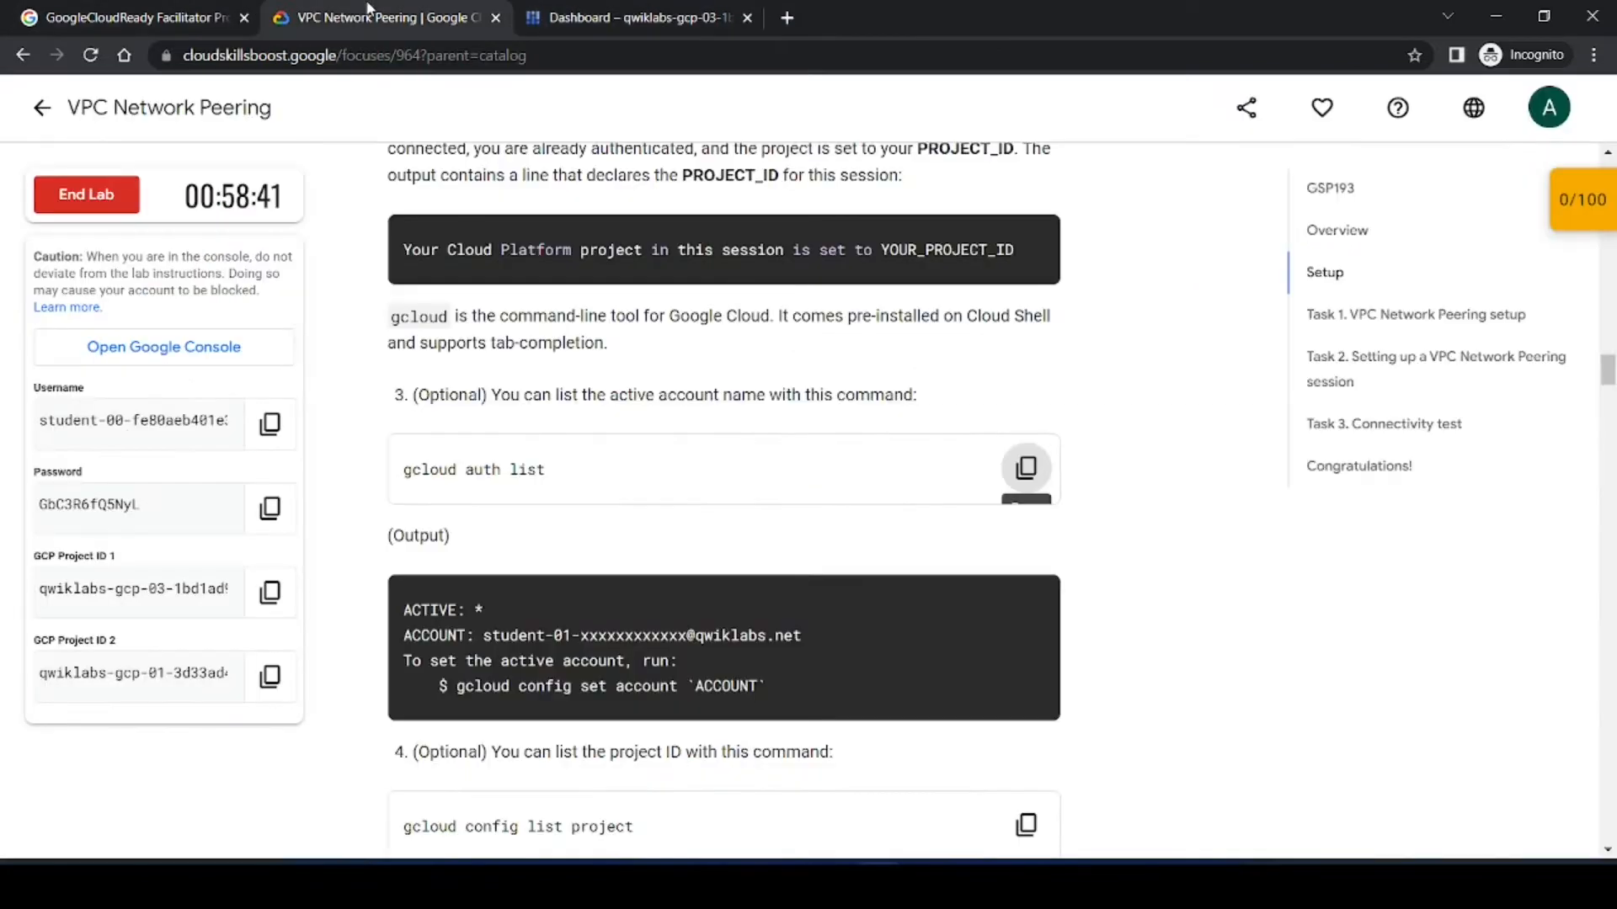
{"action": "scroll", "coordinate": [1095, 536], "scroll_direction": "down", "scroll_amount": 5}
{"action": "left_click", "coordinate": [1026, 404]}
{"action": "left_click", "coordinate": [607, 17]}
{"action": "key", "text": "ctrl+v"}
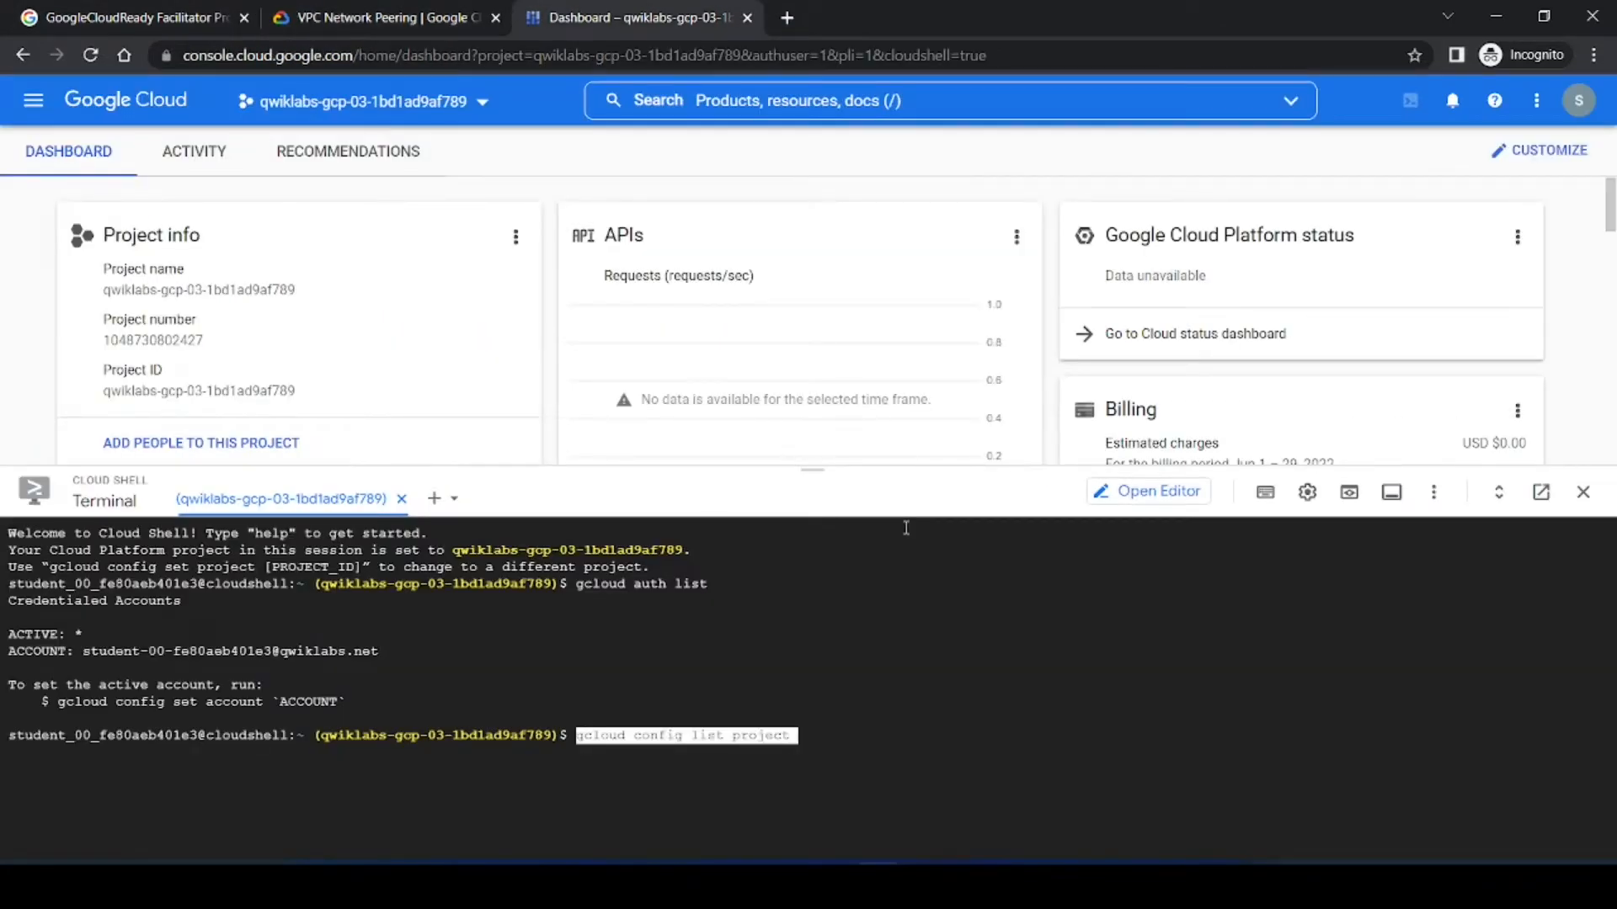
{"action": "key", "text": "Return"}
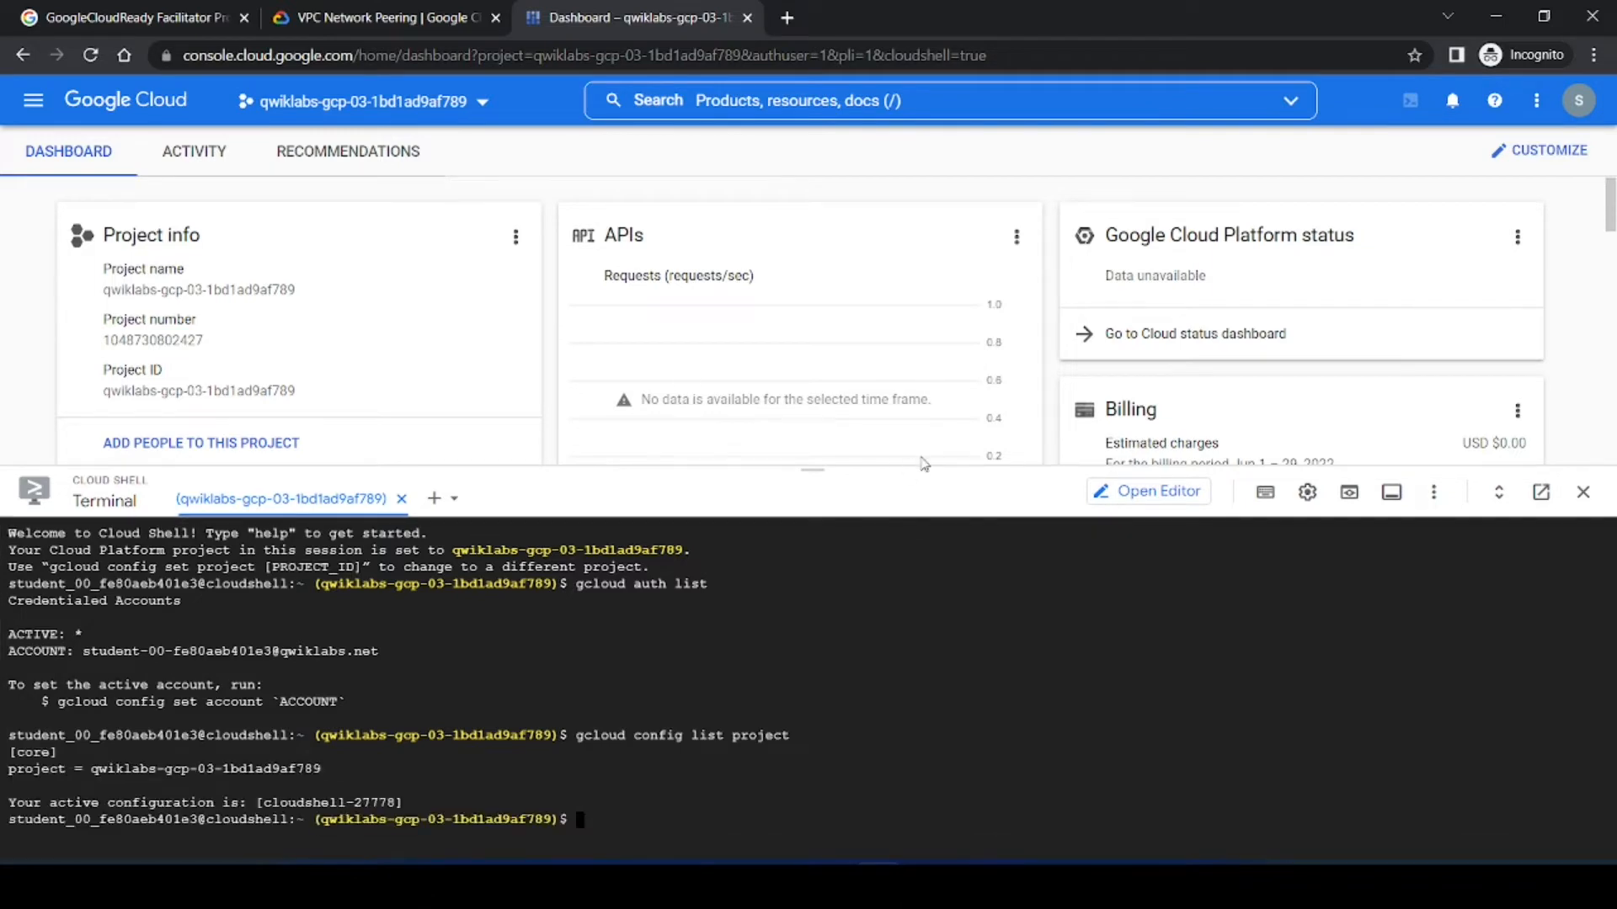
Step: Read the Task 1 instructions for creating custom networks in the two projects
{"action": "left_click", "coordinate": [408, 15]}
{"action": "scroll", "coordinate": [1165, 633], "scroll_direction": "down", "scroll_amount": 10}
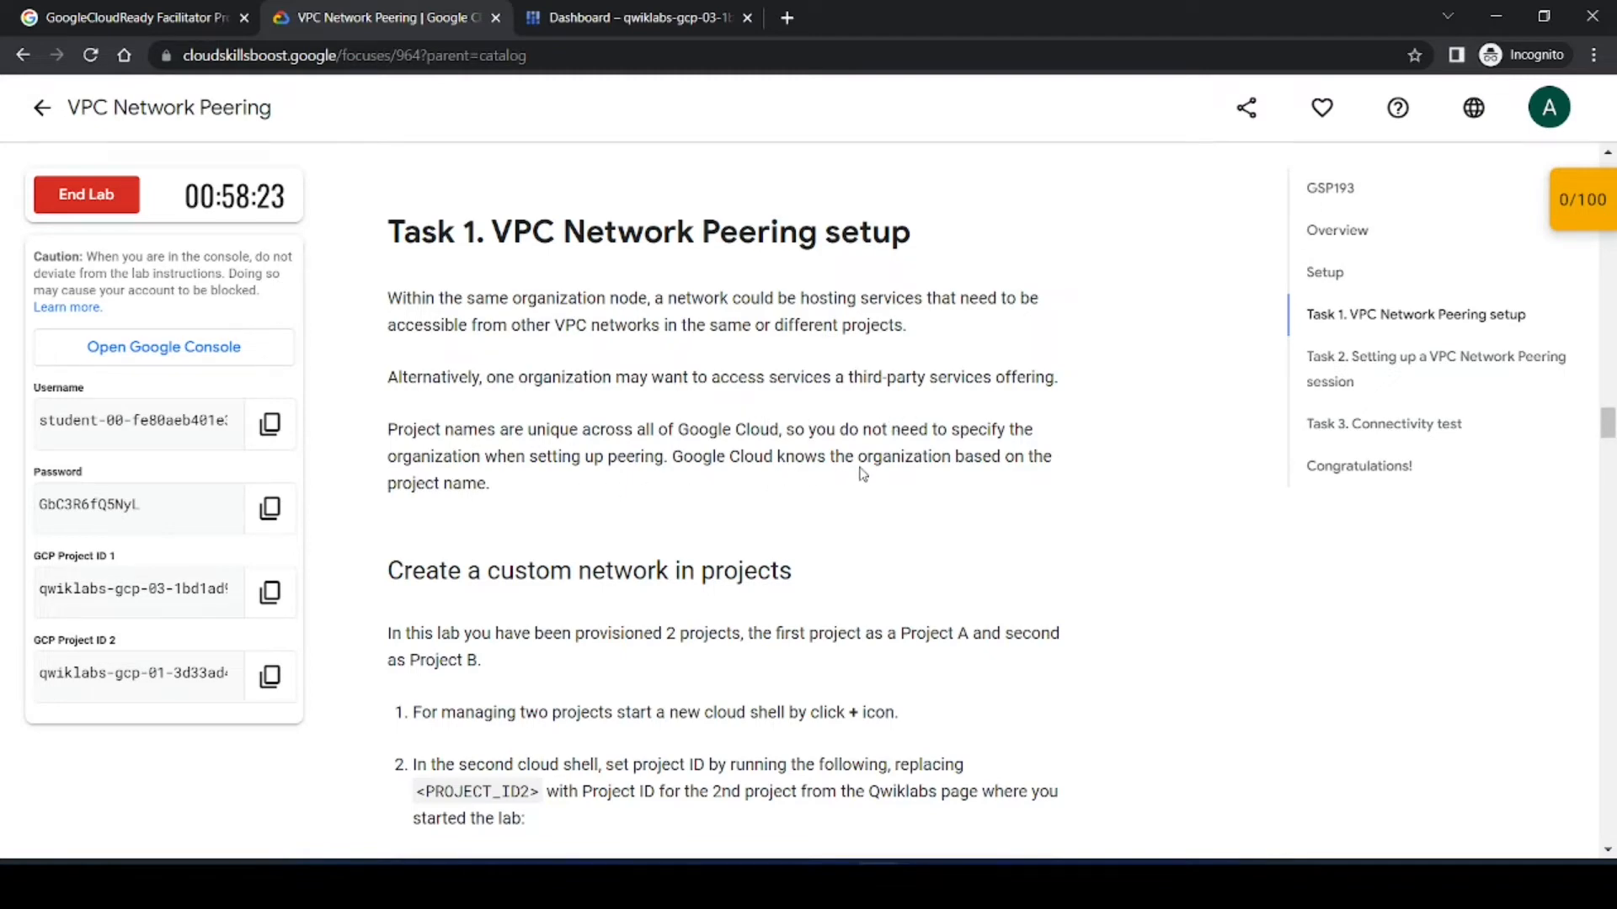
{"action": "scroll", "coordinate": [729, 599], "scroll_direction": "down", "scroll_amount": 3}
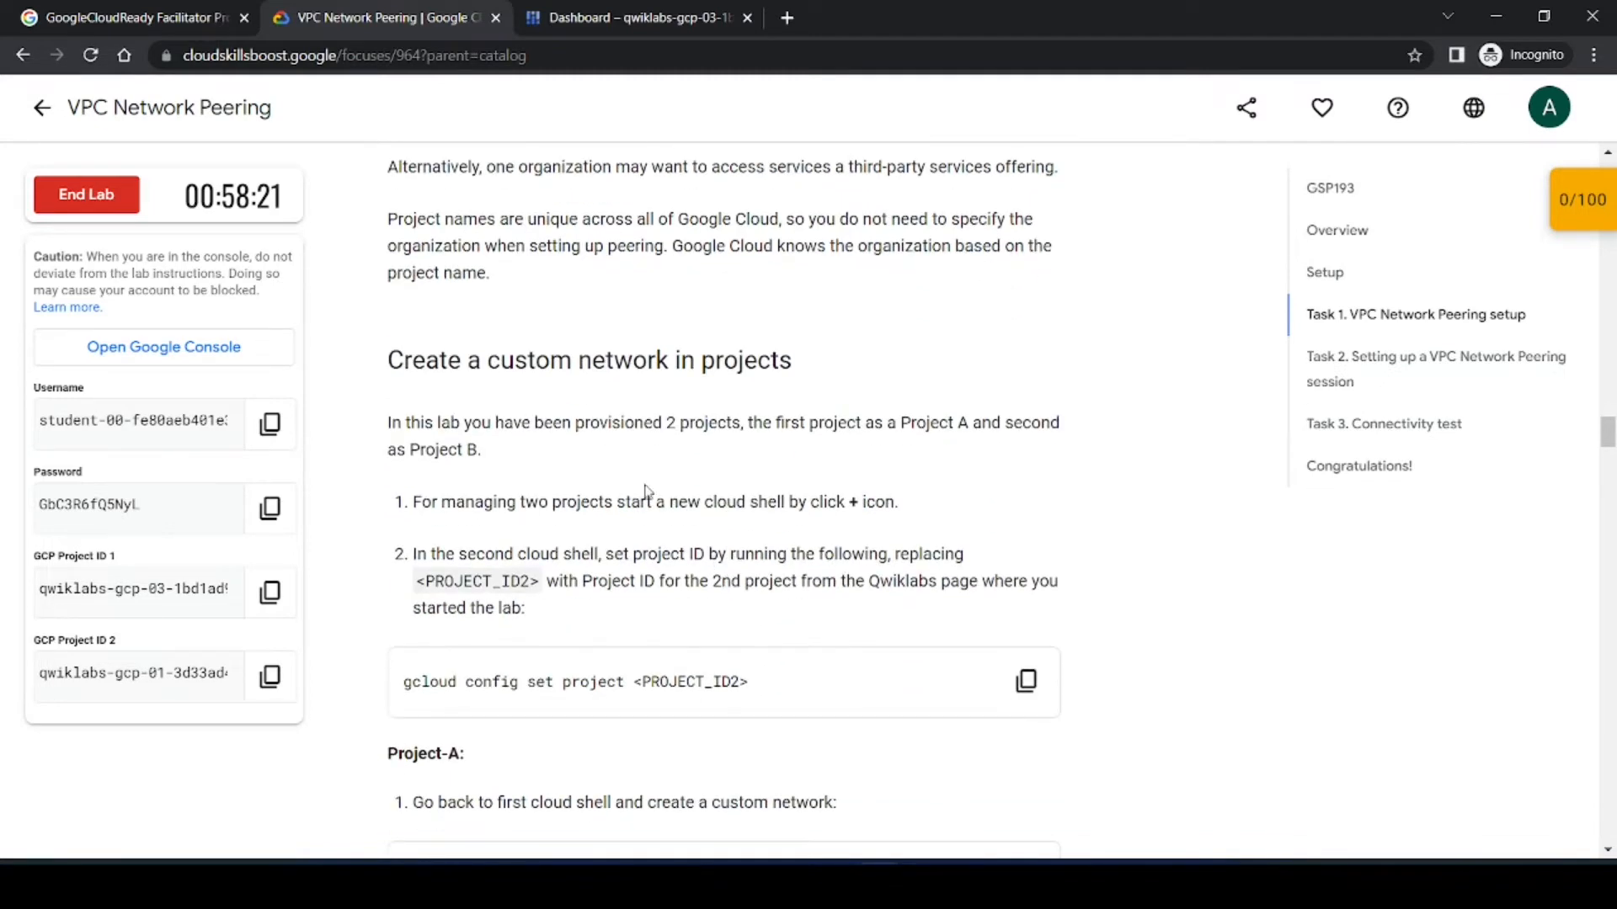
{"action": "scroll", "coordinate": [617, 414], "scroll_direction": "down", "scroll_amount": 3}
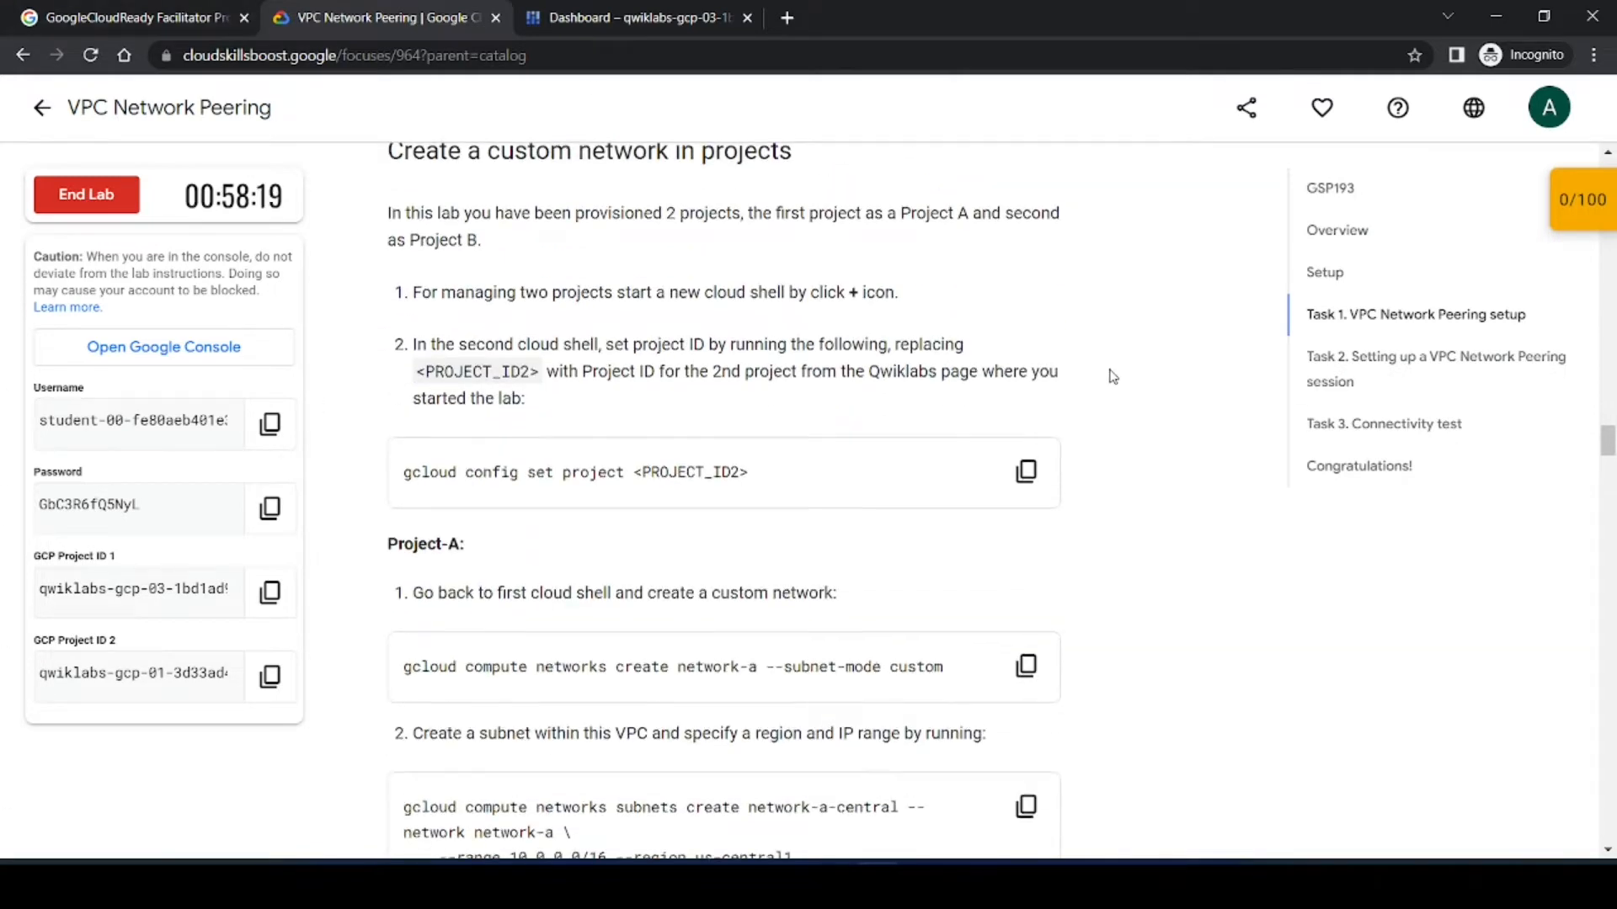
{"action": "scroll", "coordinate": [1108, 371], "scroll_direction": "up", "scroll_amount": 3}
{"action": "scroll", "coordinate": [564, 341], "scroll_direction": "down", "scroll_amount": 2}
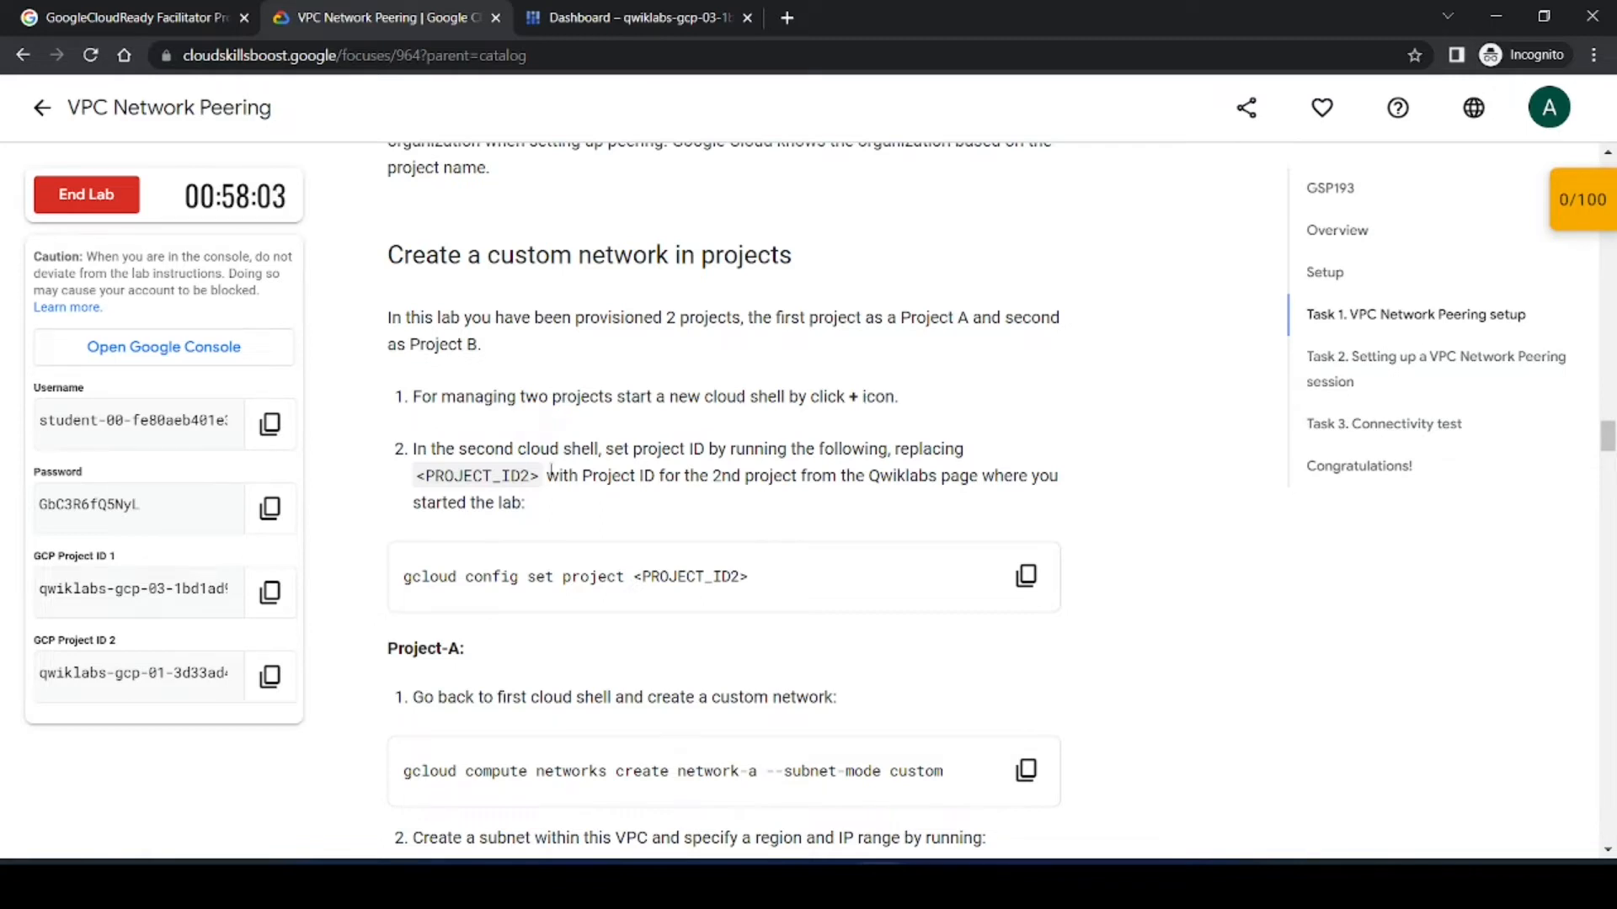
Step: Open a second Cloud Shell terminal and paste the gcloud config set project <PROJECT_ID2> command from the lab
{"action": "left_click", "coordinate": [581, 15]}
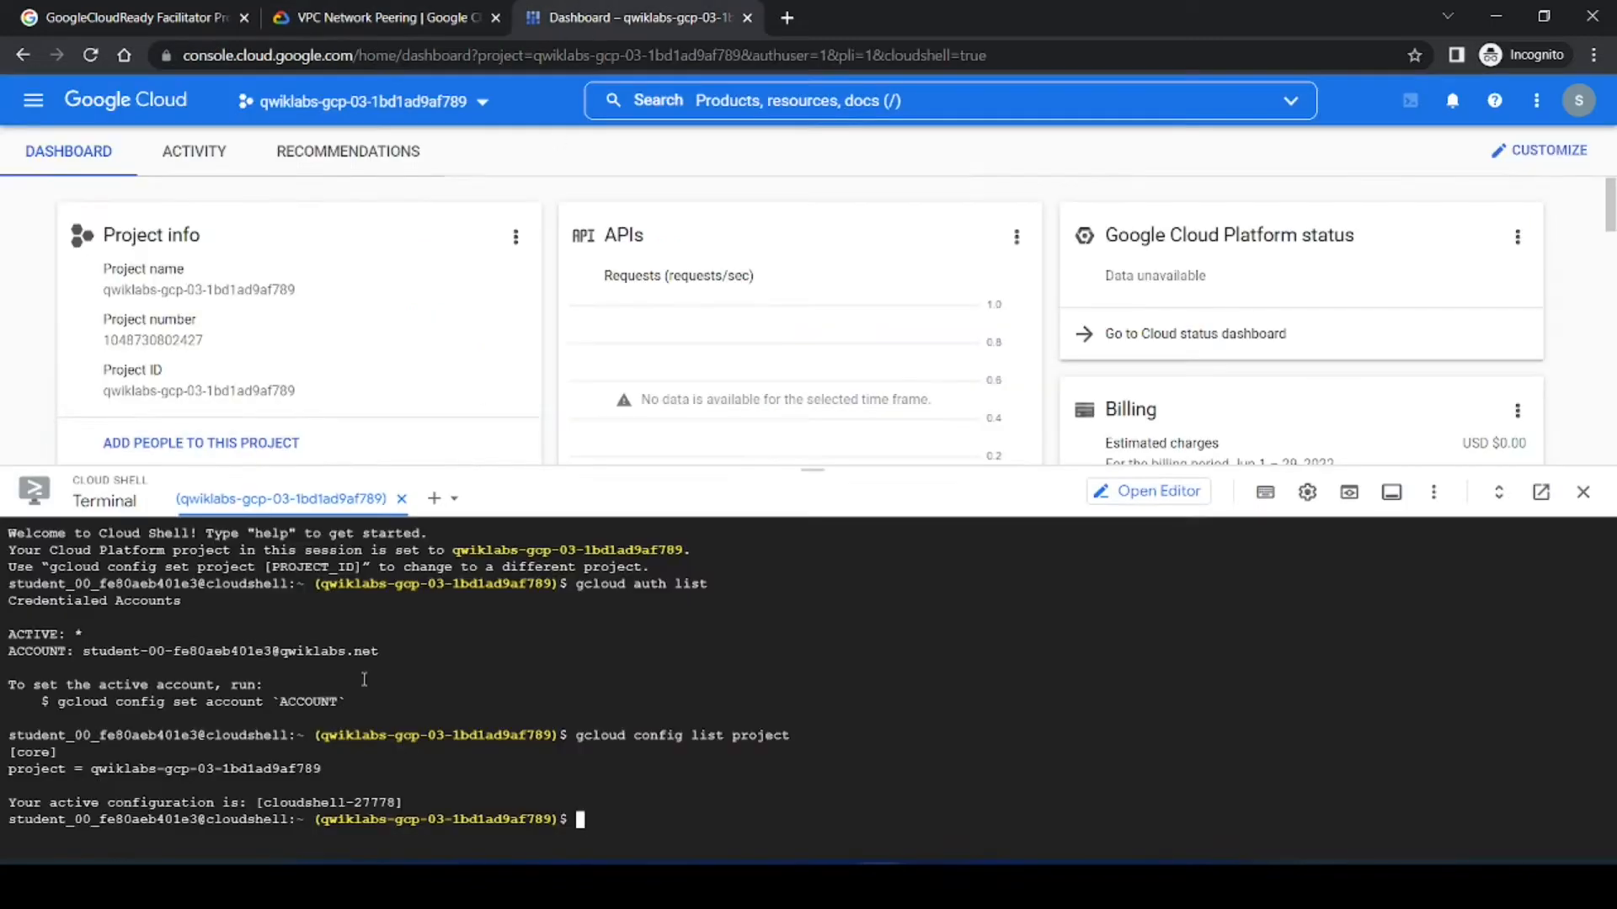
{"action": "left_click", "coordinate": [434, 498]}
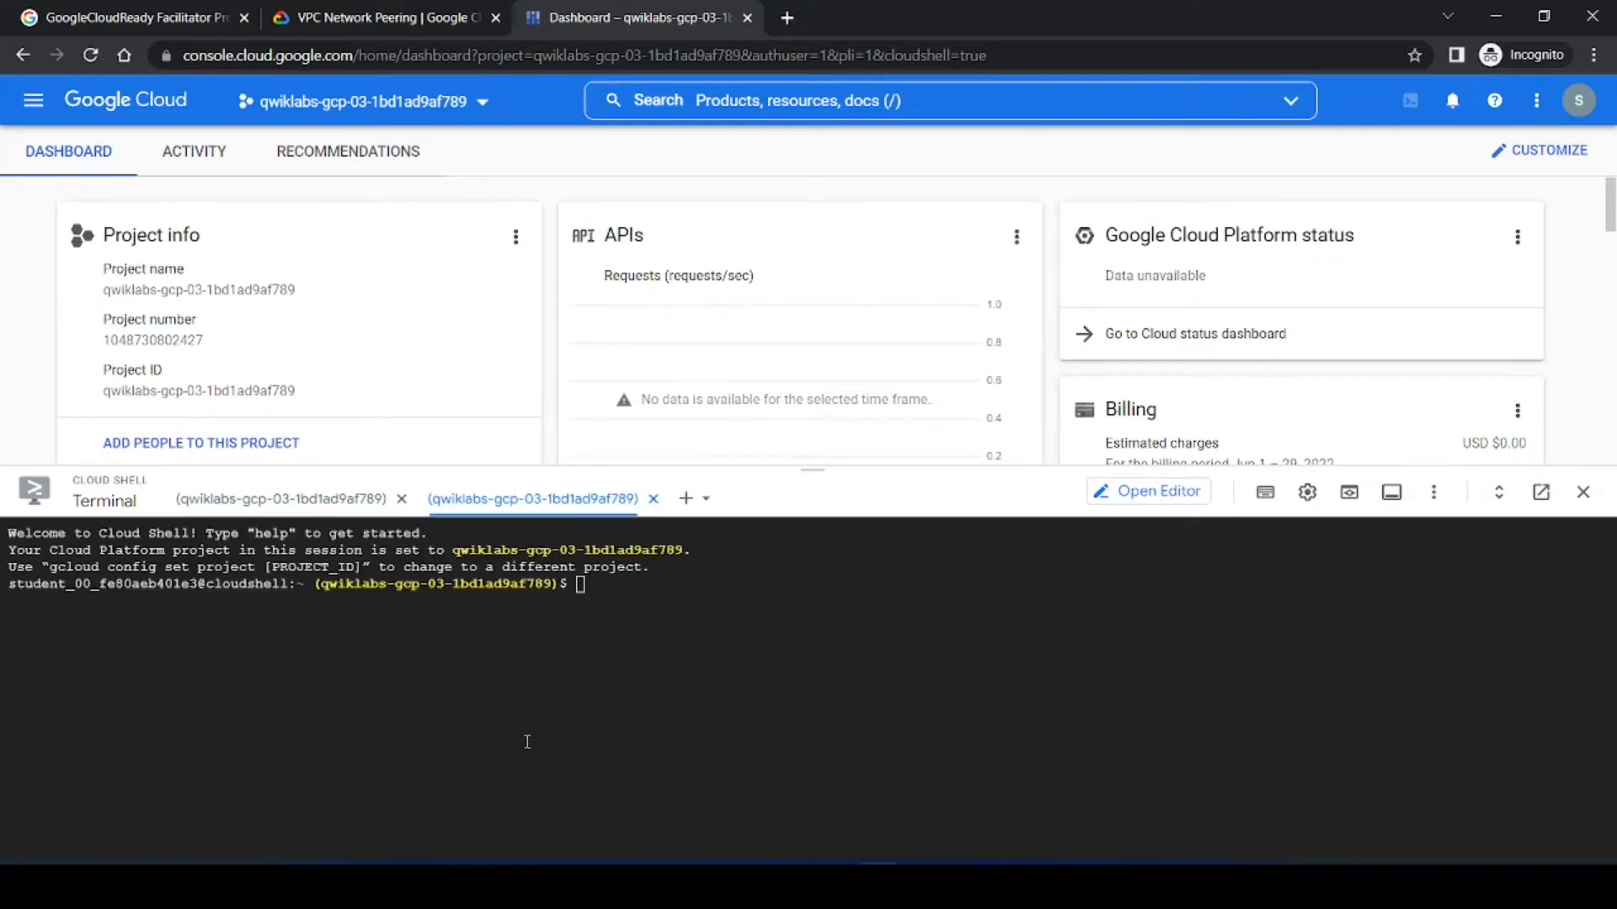
{"action": "left_click", "coordinate": [430, 14]}
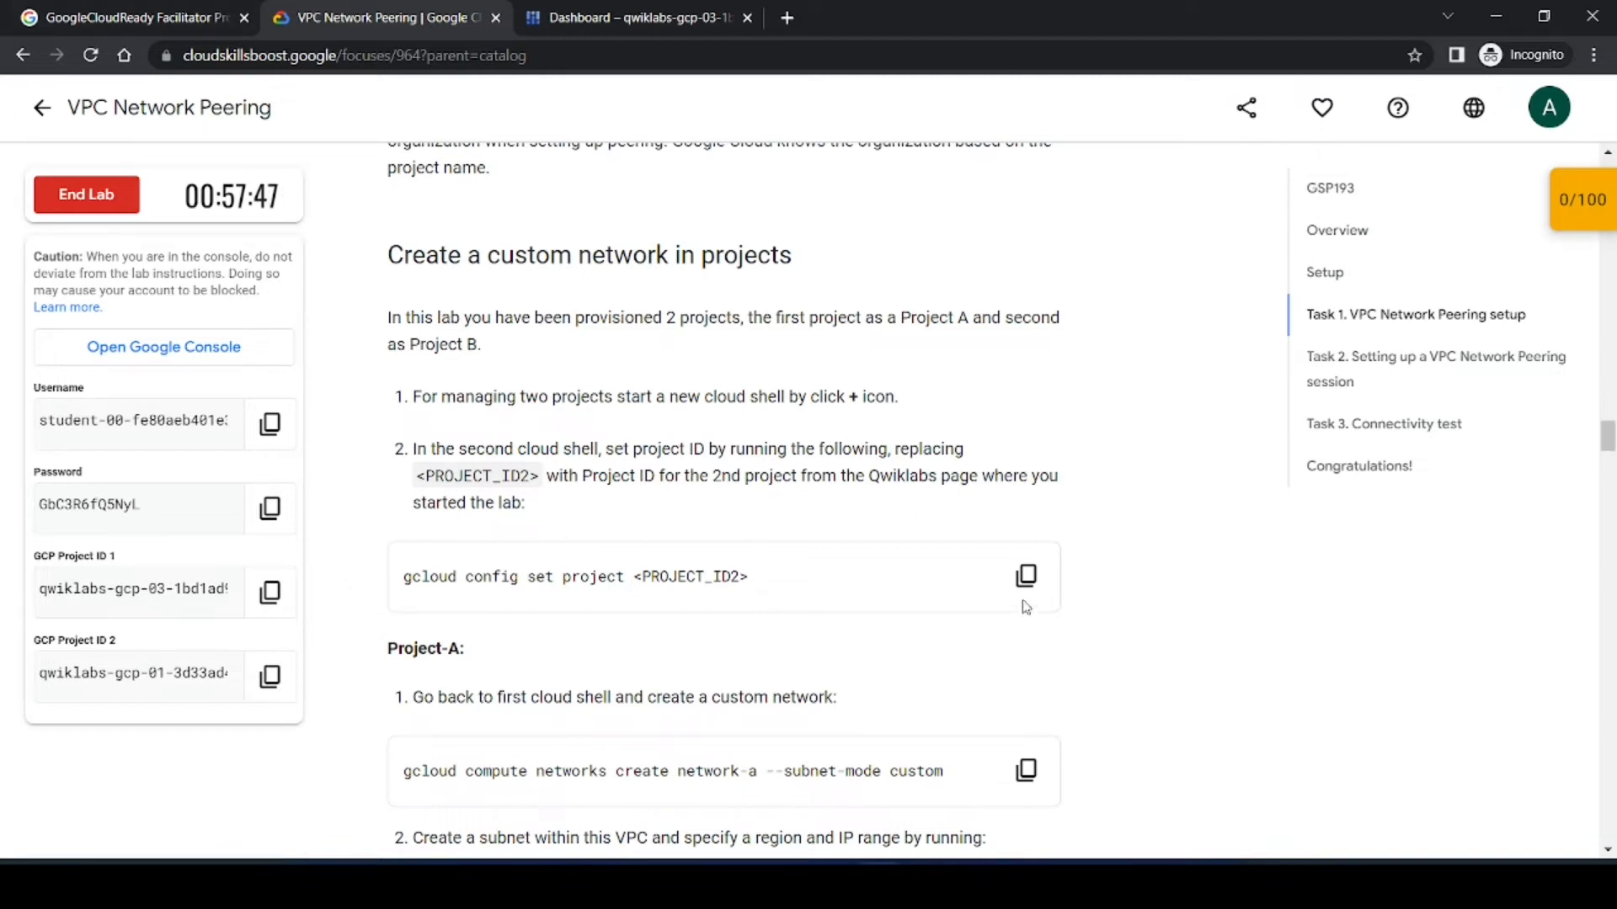
{"action": "left_click", "coordinate": [1042, 573]}
{"action": "left_click", "coordinate": [640, 17]}
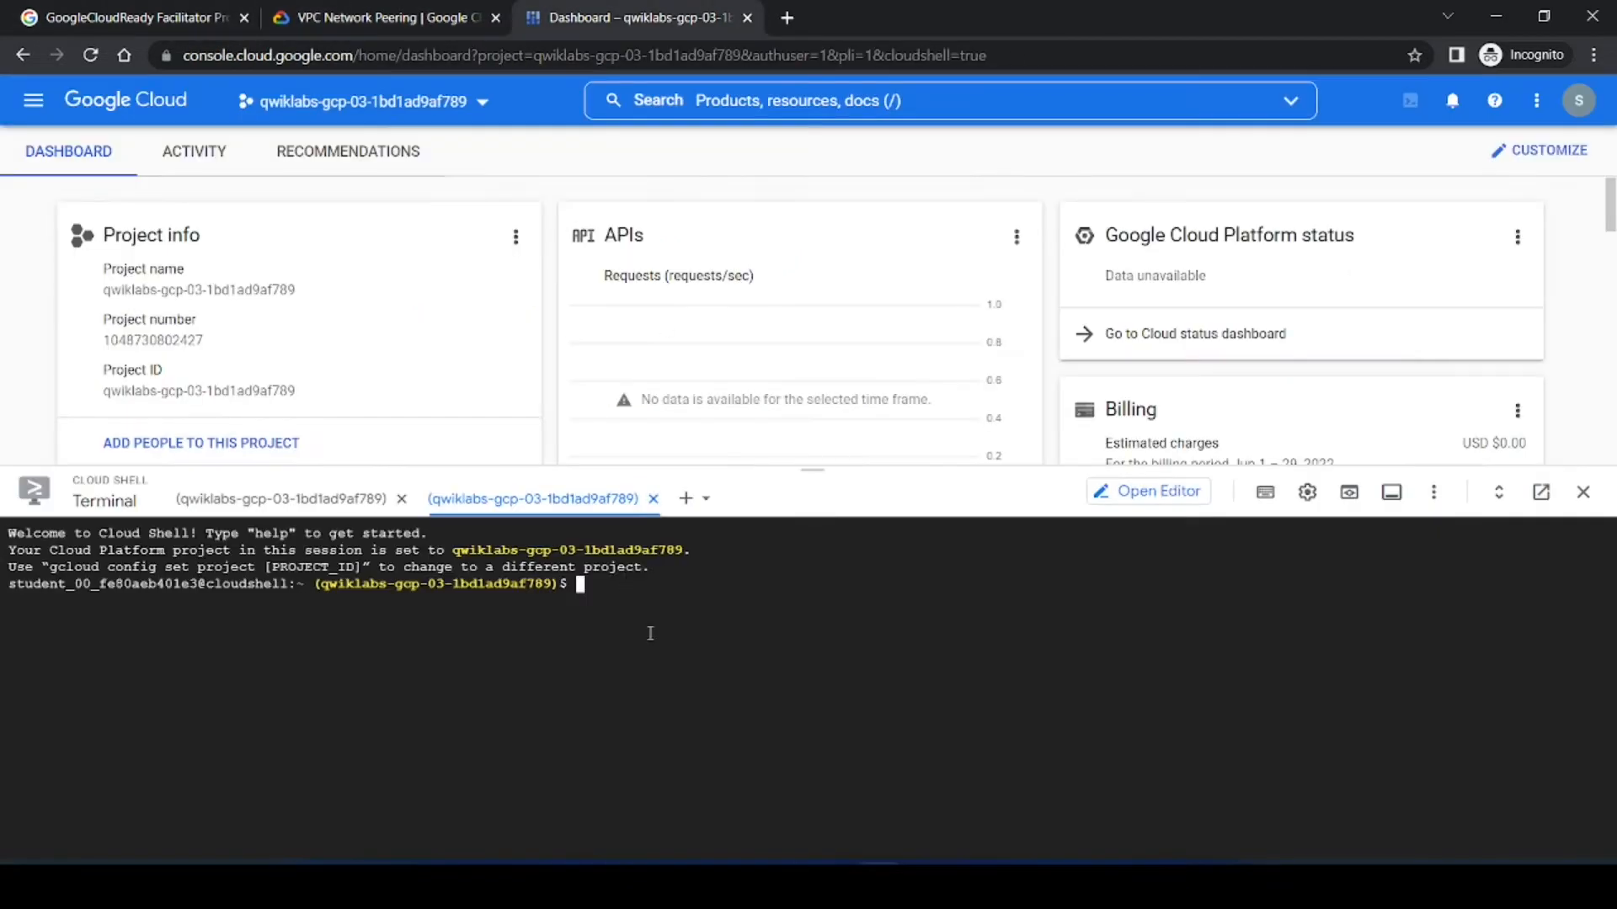
{"action": "key", "text": "ctrl+v"}
{"action": "key", "text": "Right"}
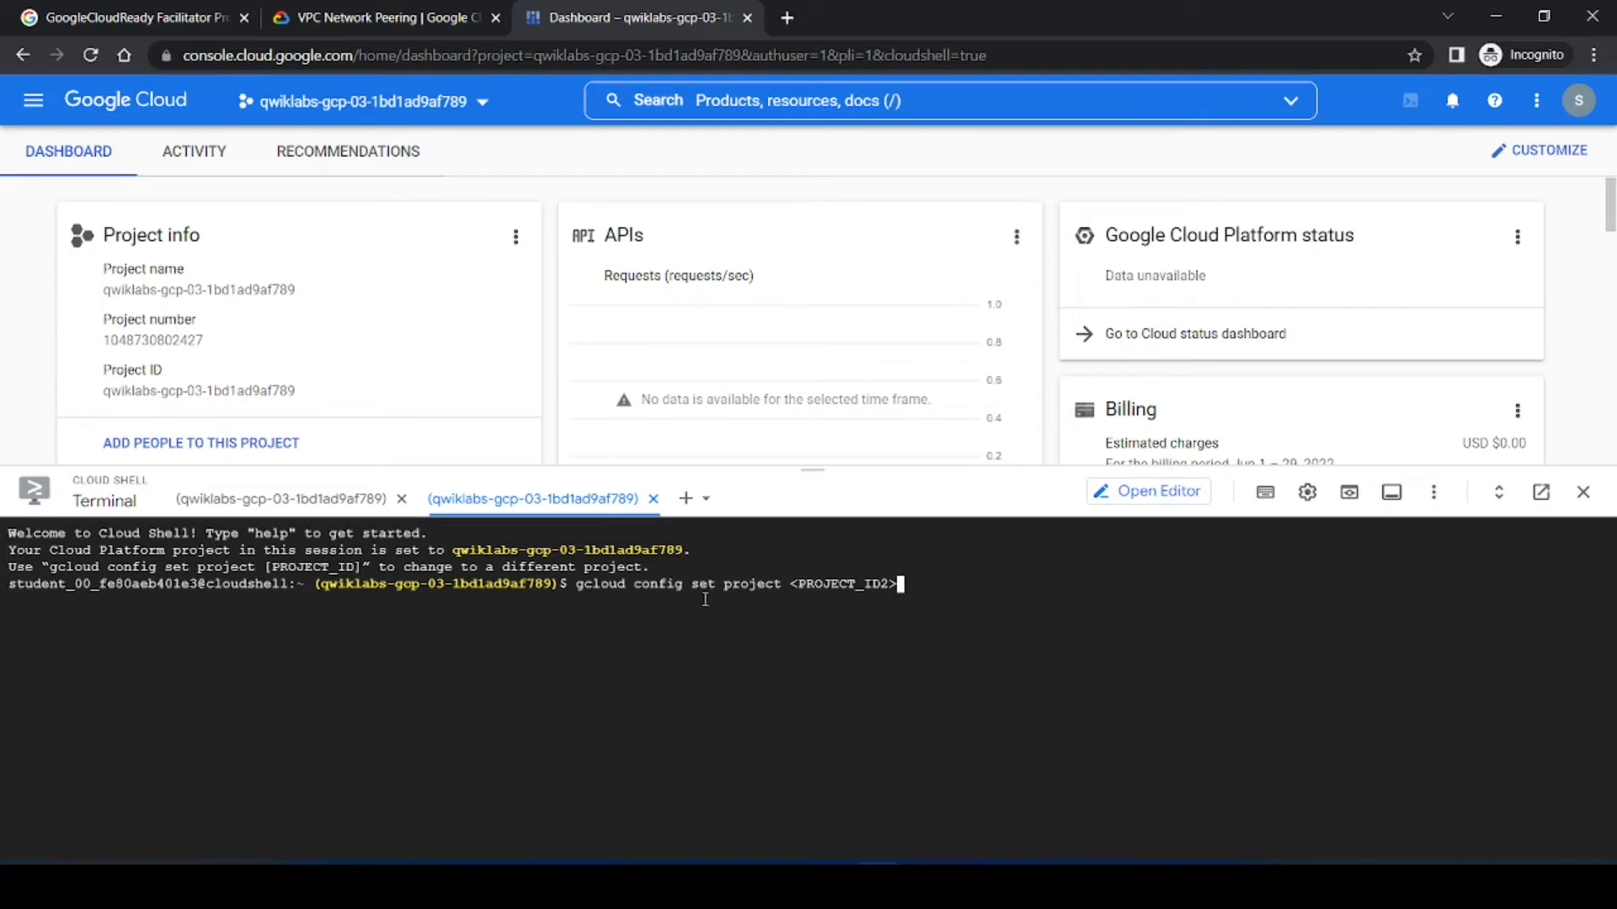
Step: Replace <PROJECT_ID2> with the second project ID qwiklabs-gcp-01-3d33ad43938f and run the command in the second shell
{"action": "left_click", "coordinate": [421, 18]}
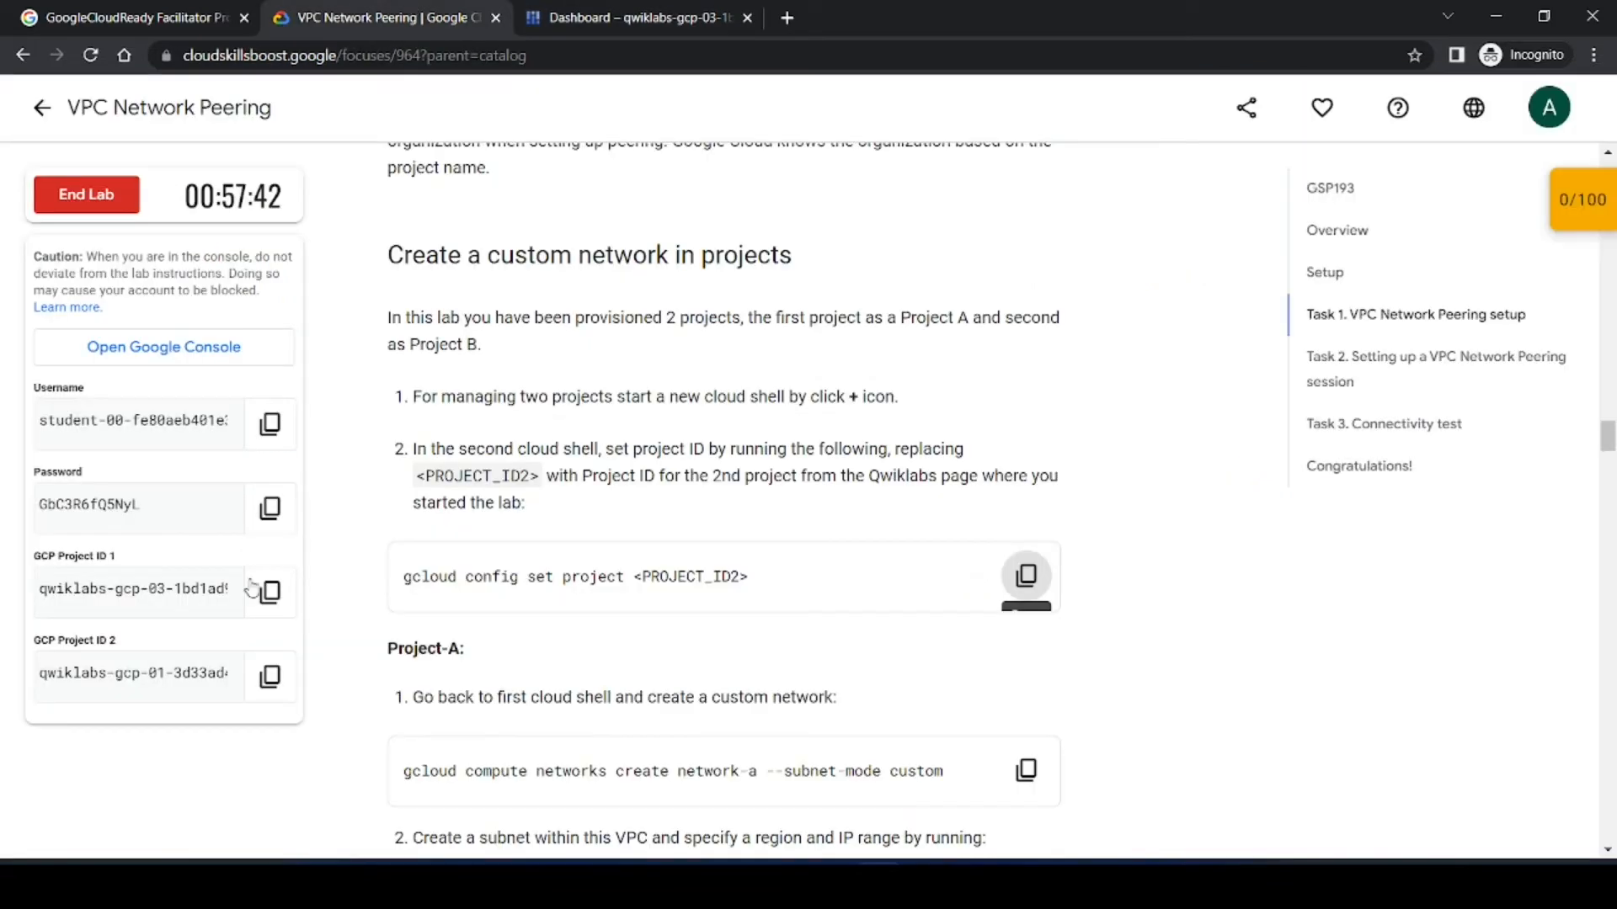
{"action": "left_click", "coordinate": [252, 676]}
{"action": "left_click", "coordinate": [640, 17]}
{"action": "key", "text": "BackSpace"}
{"action": "key", "text": "BackSpace"}
{"action": "key", "text": "BackSpace"}
{"action": "key", "text": "BackSpace"}
{"action": "key", "text": "BackSpace"}
{"action": "key", "text": "BackSpace"}
{"action": "key", "text": "BackSpace"}
{"action": "key", "text": "BackSpace"}
{"action": "key", "text": "BackSpace"}
{"action": "key", "text": "BackSpace"}
{"action": "key", "text": "BackSpace"}
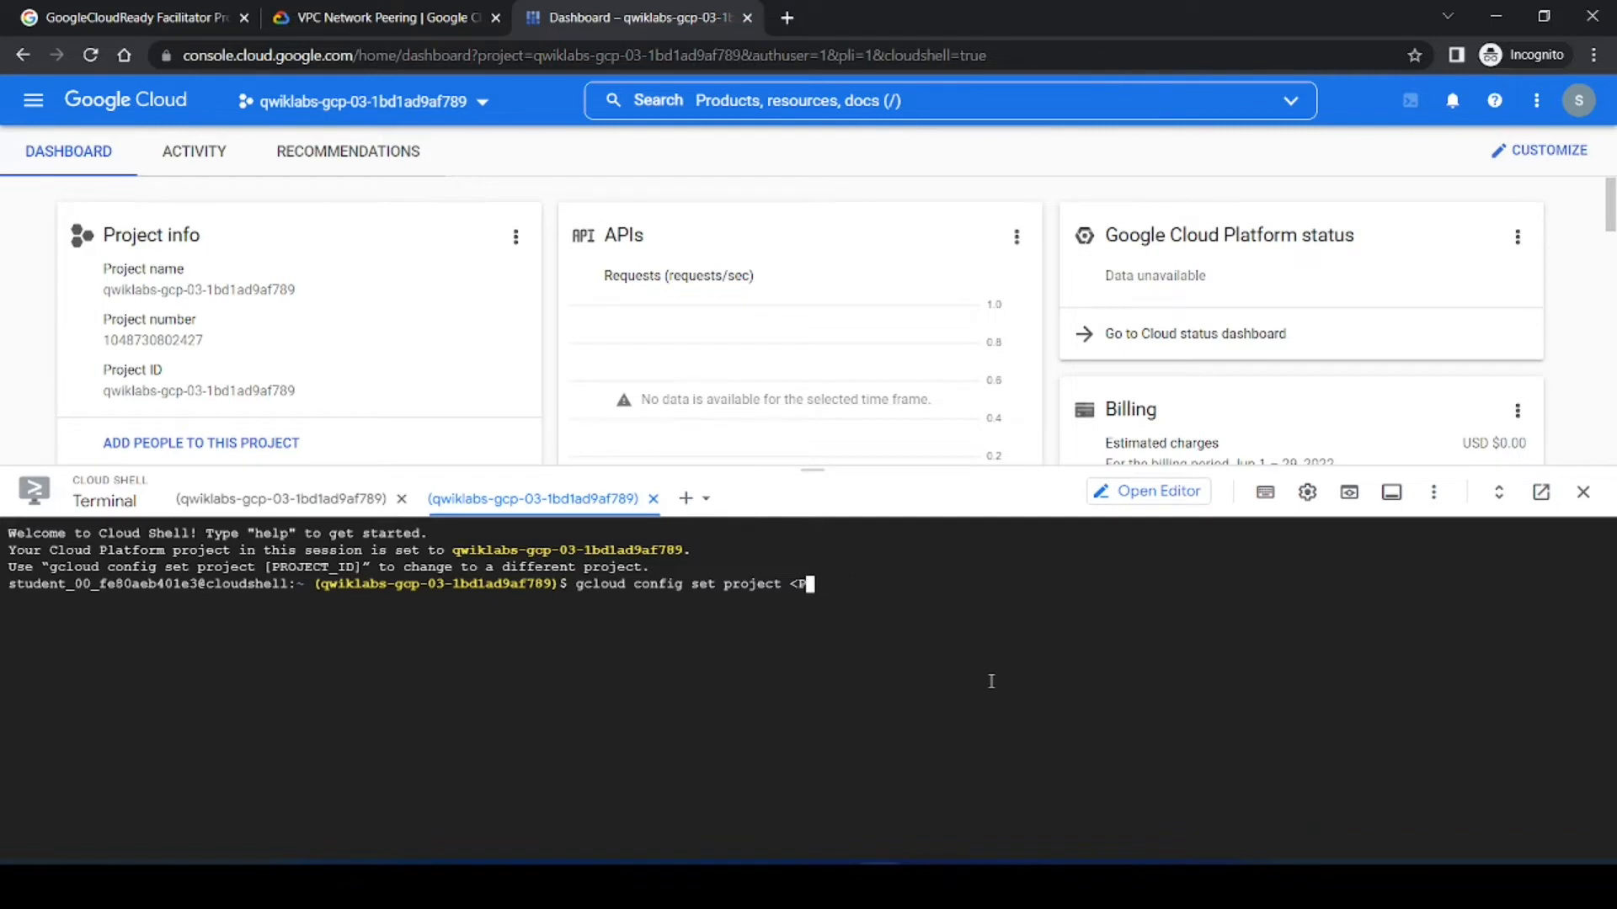
{"action": "key", "text": "BackSpace"}
{"action": "key", "text": "BackSpace"}
{"action": "key", "text": "ctrl+v"}
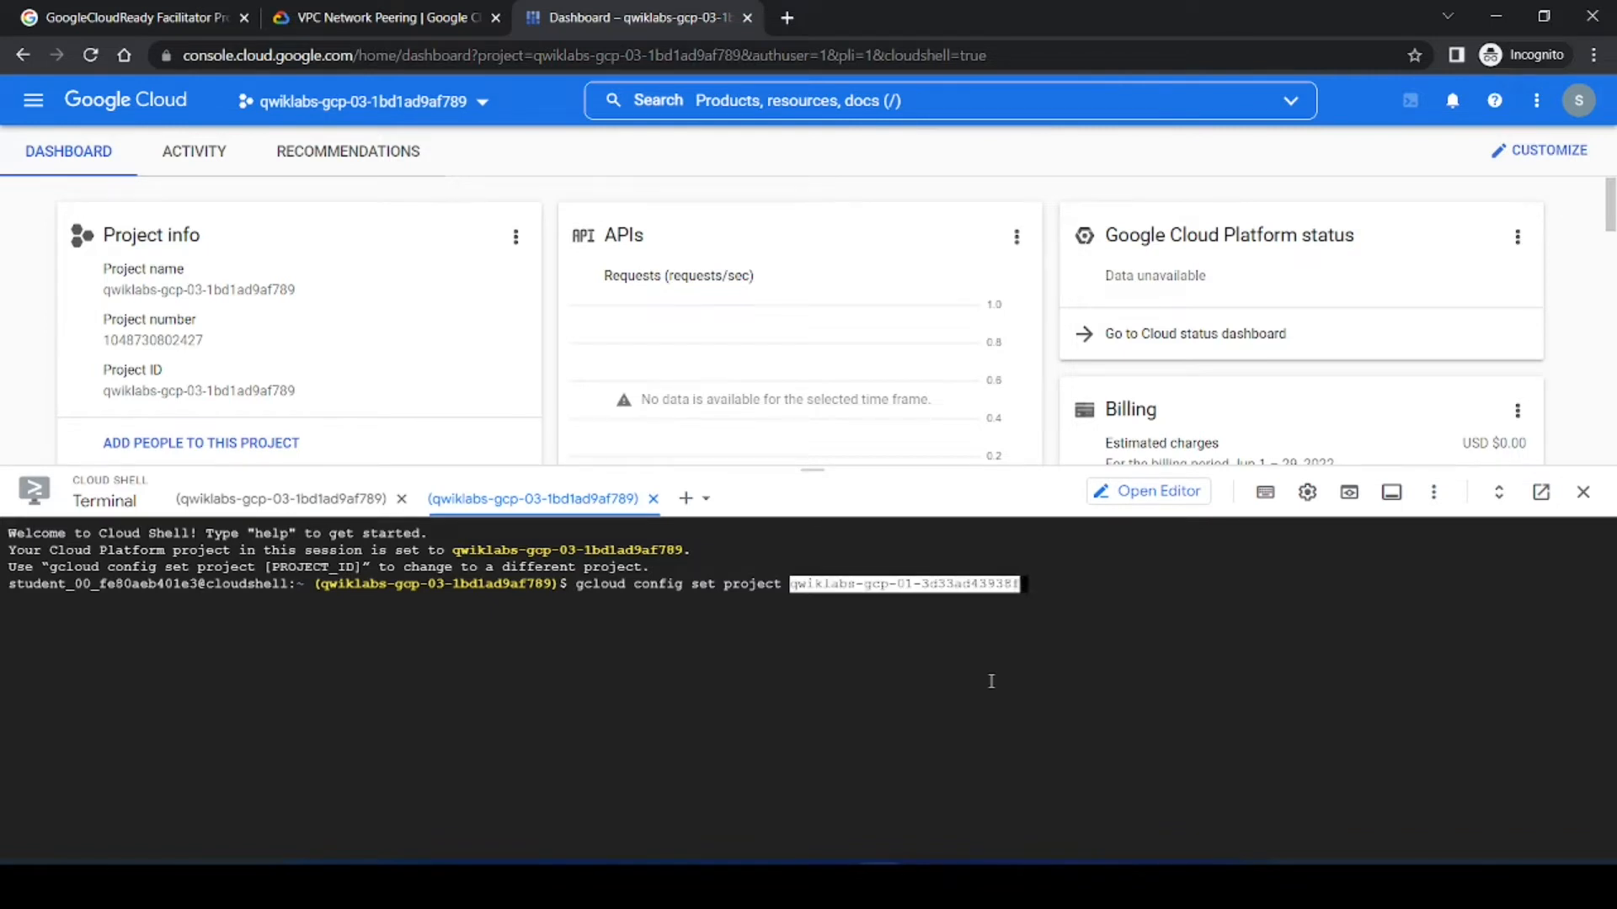
{"action": "key", "text": "Return"}
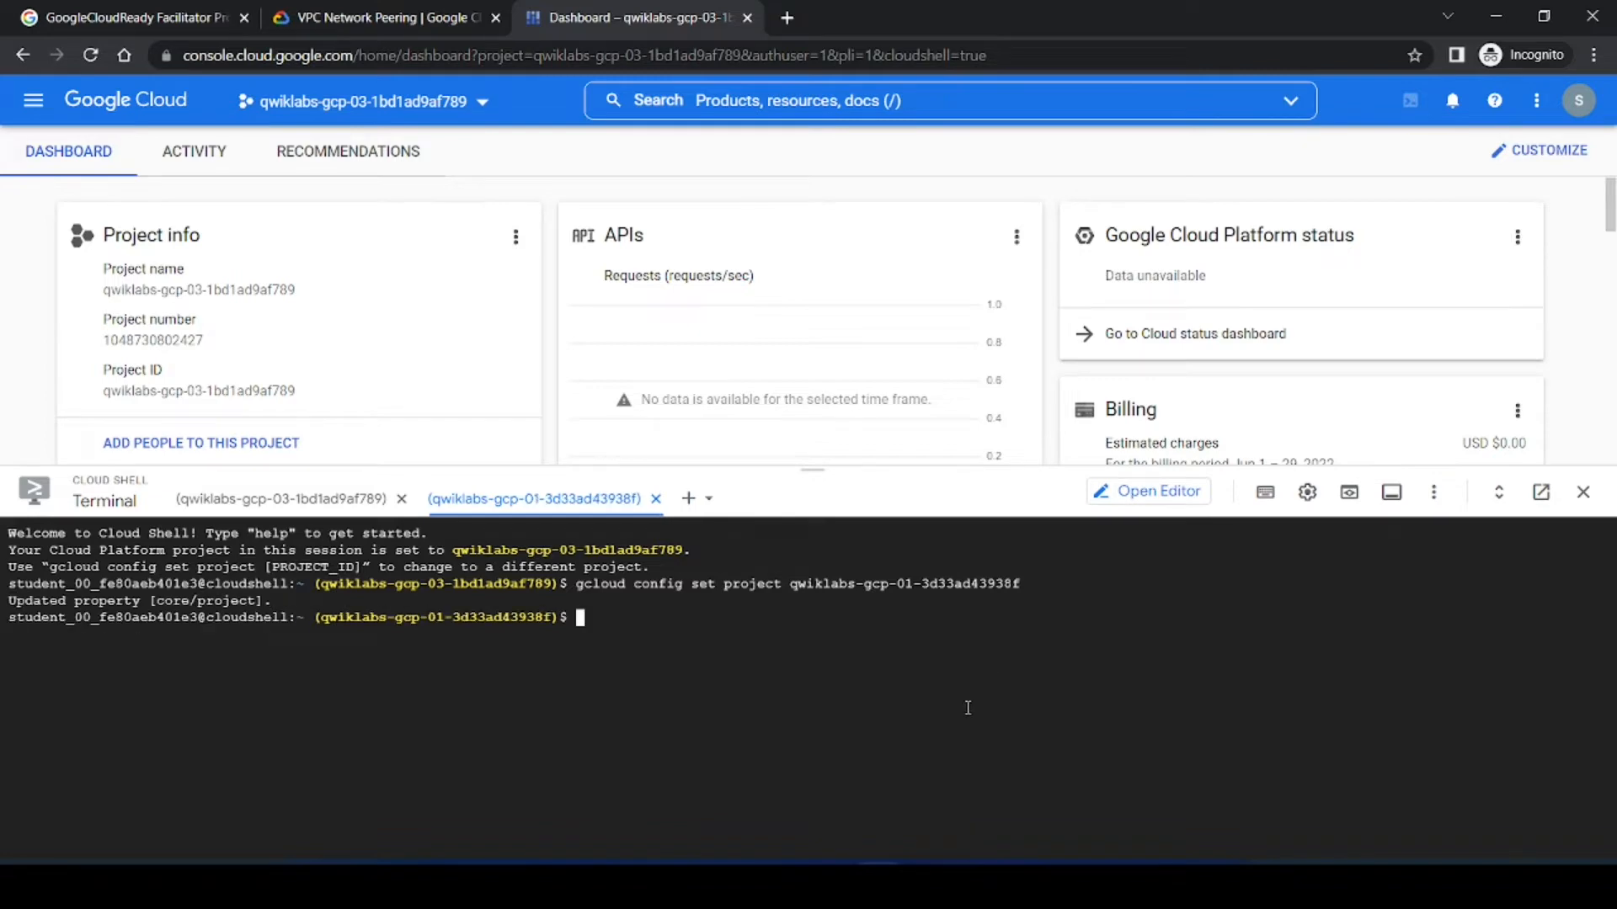
Step: In the first Cloud Shell, run gcloud compute networks create network-a --subnet-mode custom copied from the lab
{"action": "left_click", "coordinate": [354, 16]}
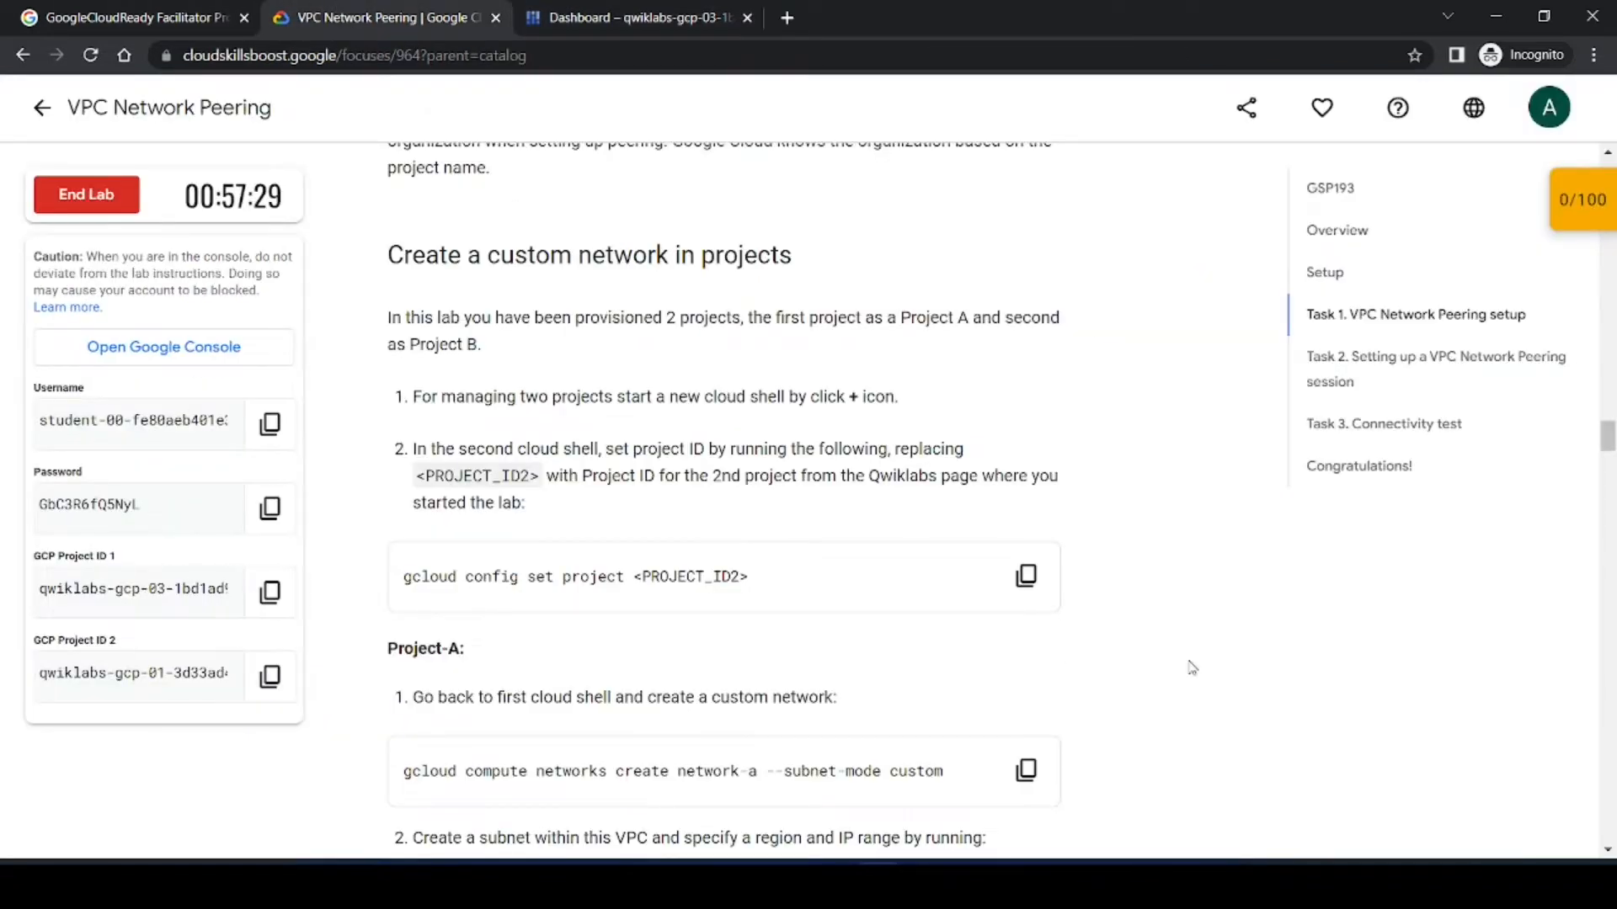
{"action": "scroll", "coordinate": [654, 516], "scroll_direction": "down", "scroll_amount": 2}
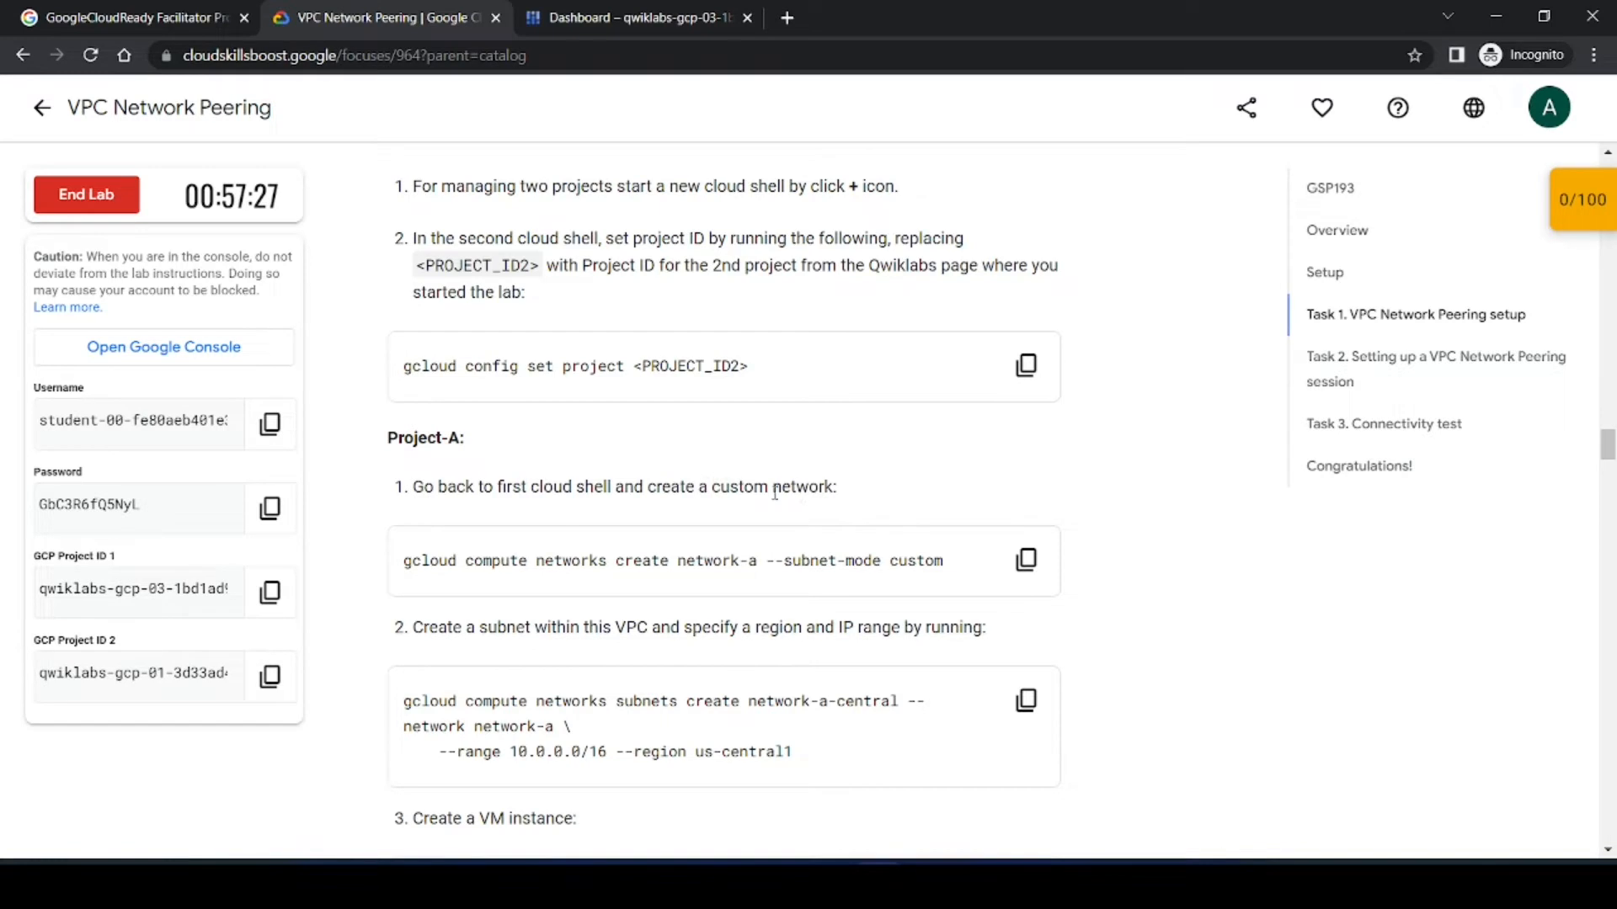
{"action": "left_click", "coordinate": [1026, 560]}
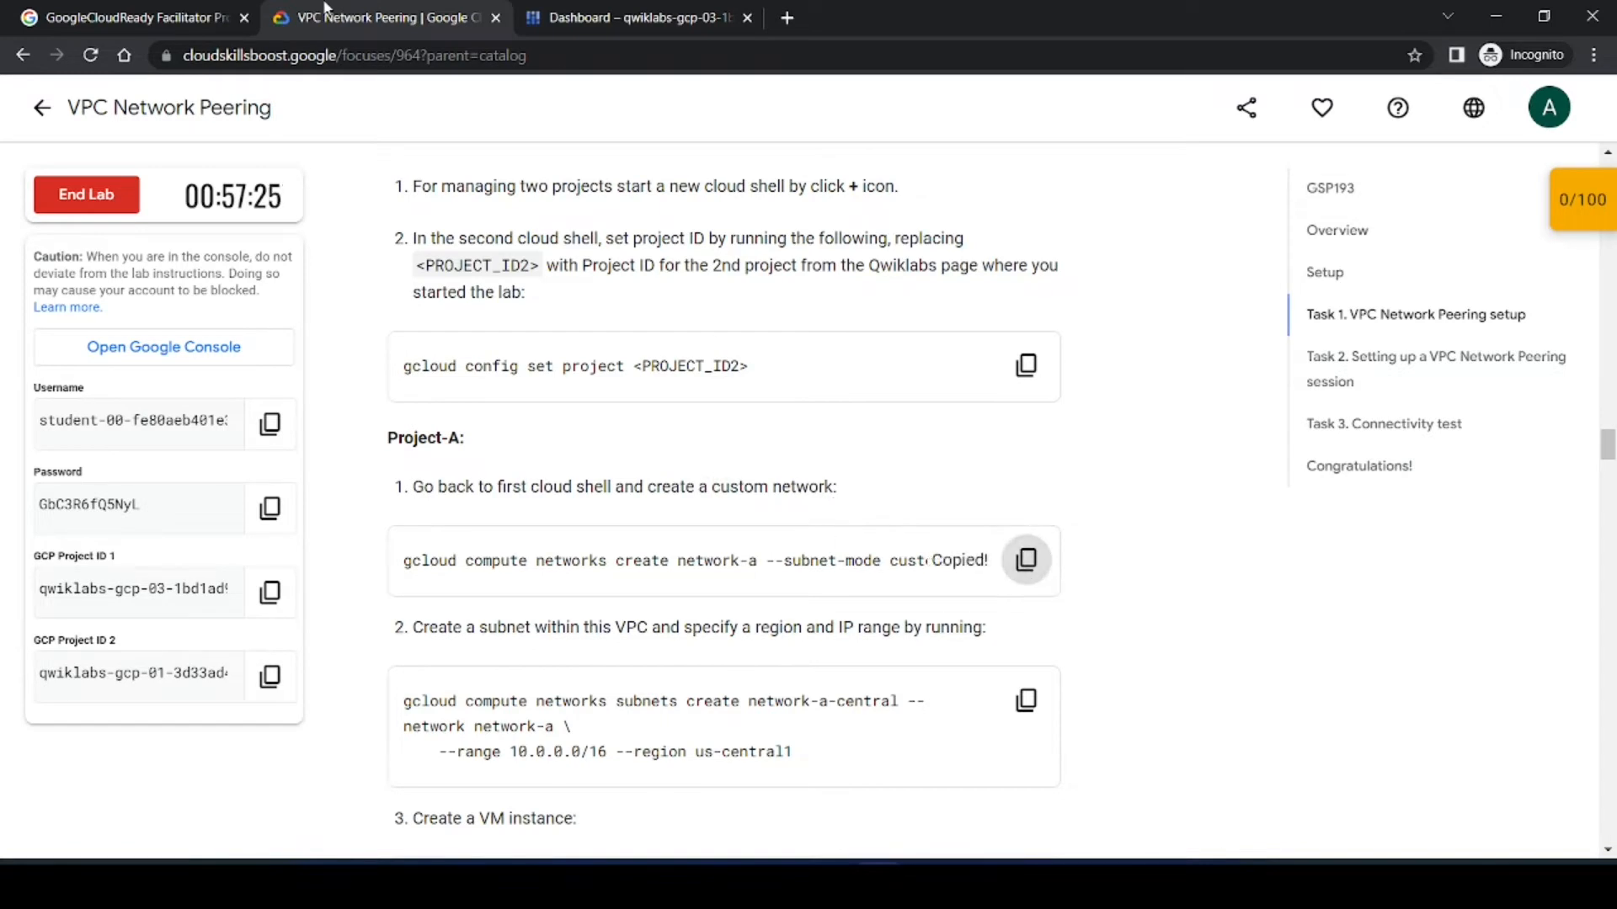
{"action": "left_click", "coordinate": [623, 10]}
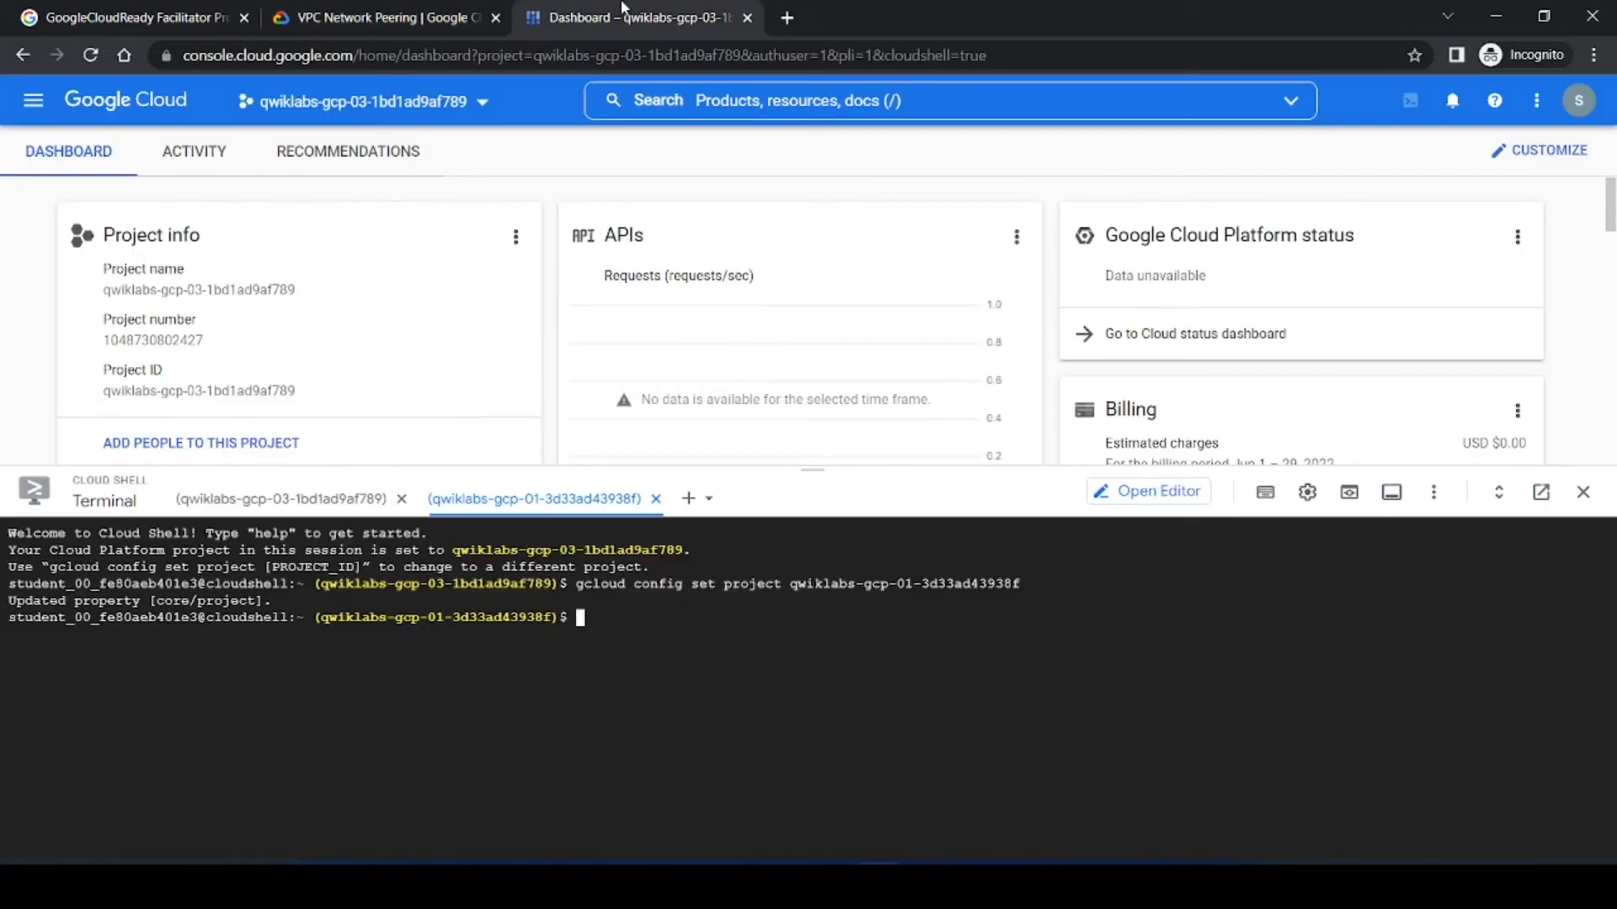
{"action": "left_click", "coordinate": [220, 499]}
{"action": "key", "text": "ctrl+v"}
{"action": "key", "text": "Return"}
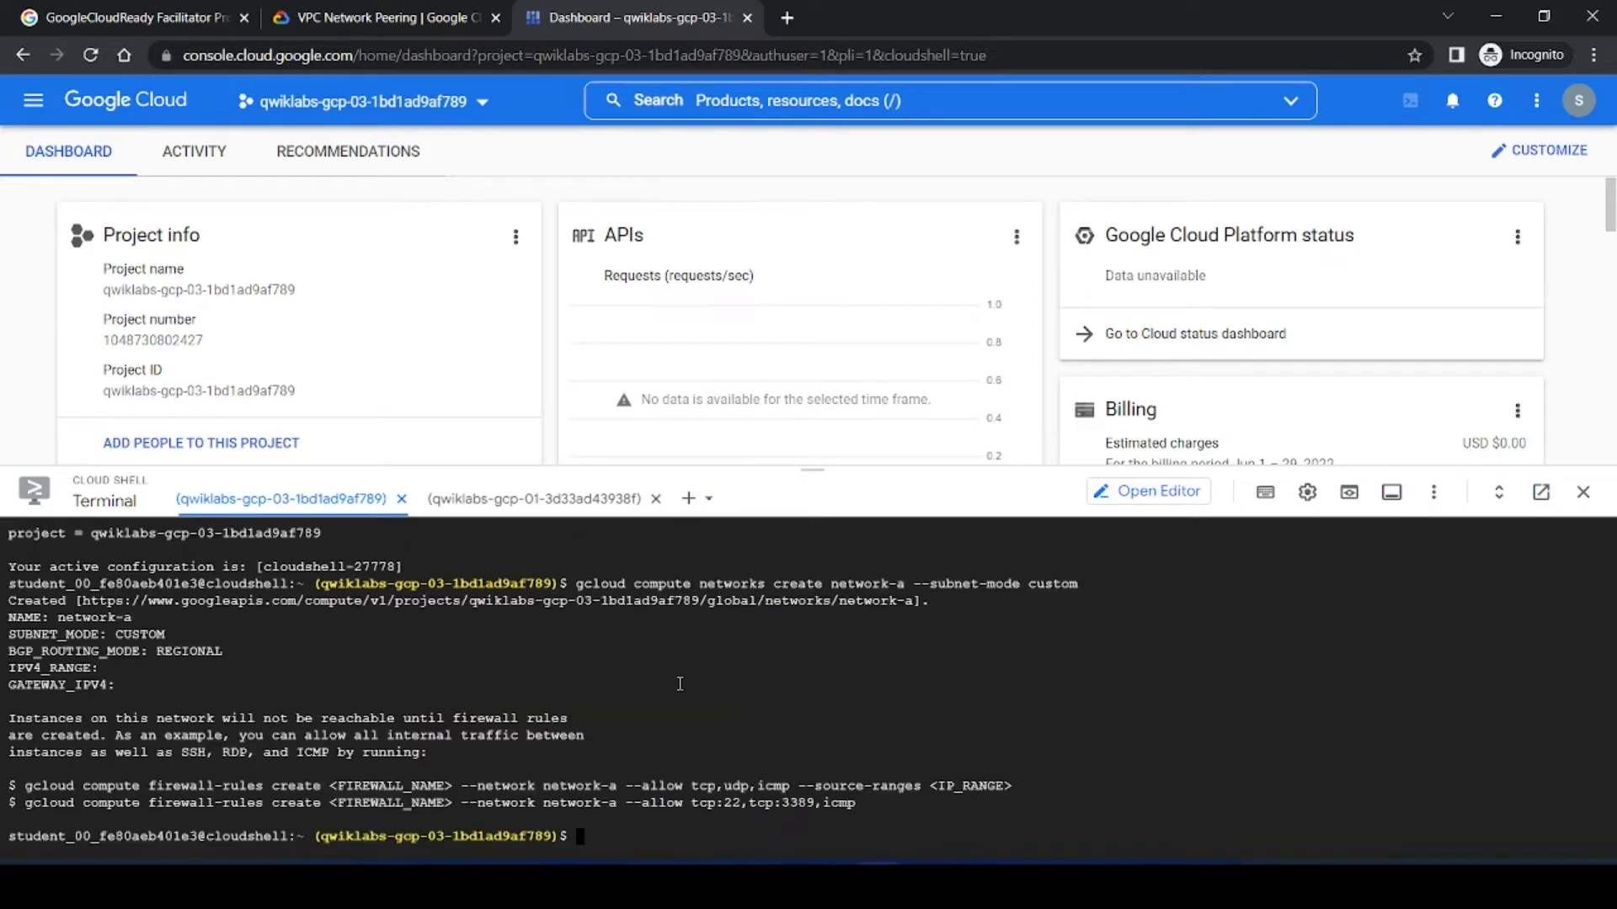
Step: Create subnet network-a-central on network-a with range 10.0.0.0/16 in region us-central1 using the lab's command
{"action": "left_click", "coordinate": [413, 18]}
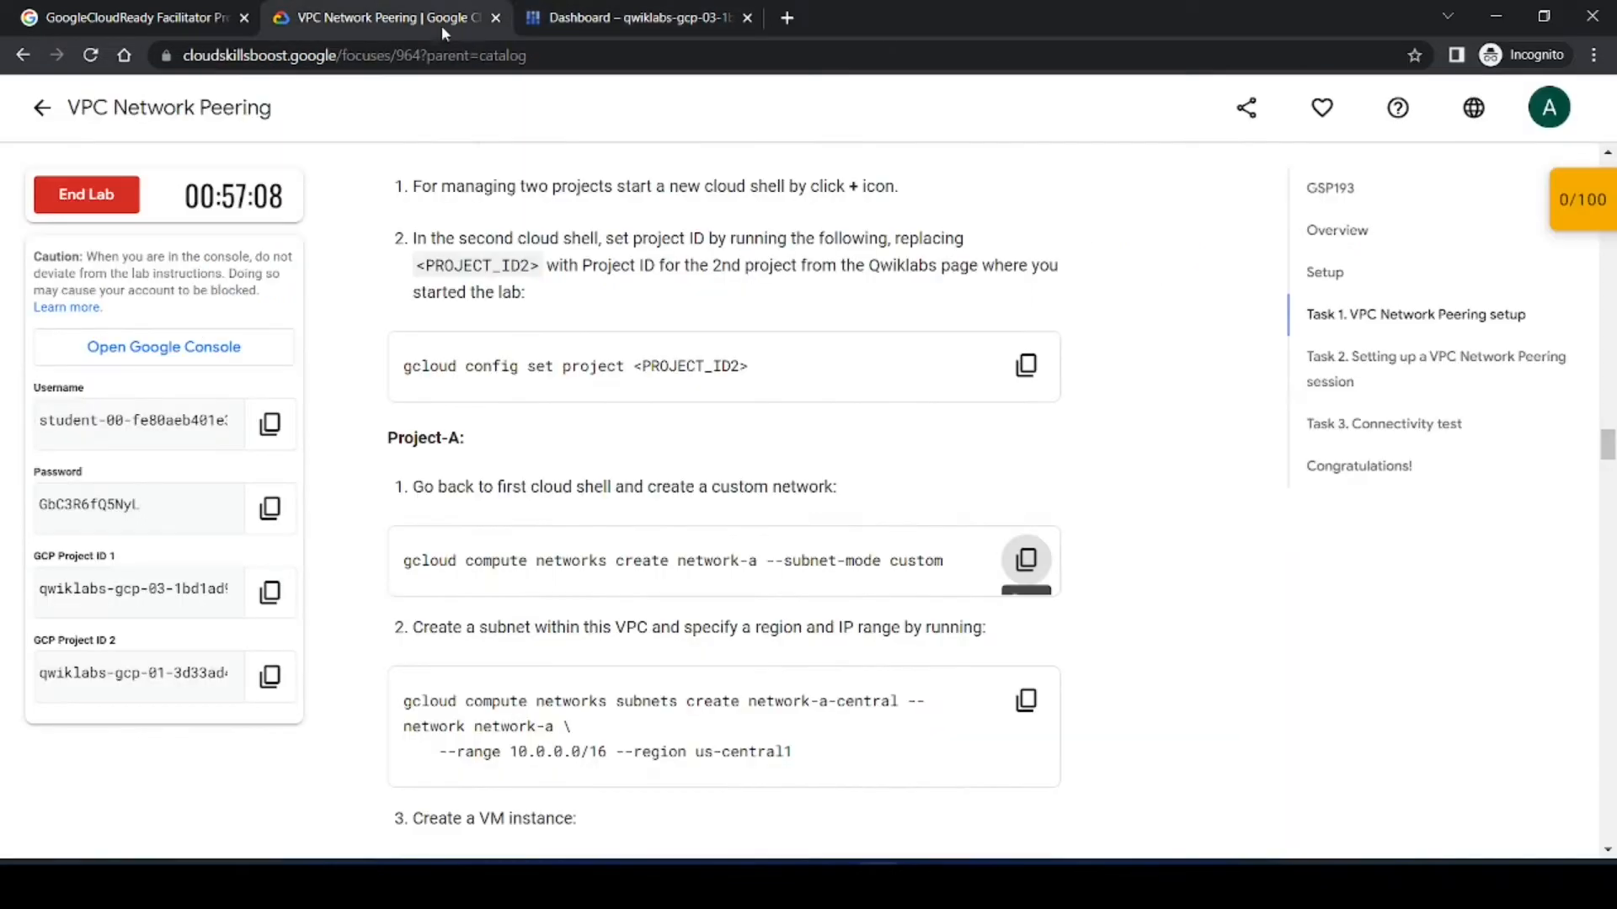
{"action": "scroll", "coordinate": [1137, 562], "scroll_direction": "down", "scroll_amount": 1}
{"action": "scroll", "coordinate": [1139, 563], "scroll_direction": "down", "scroll_amount": 2}
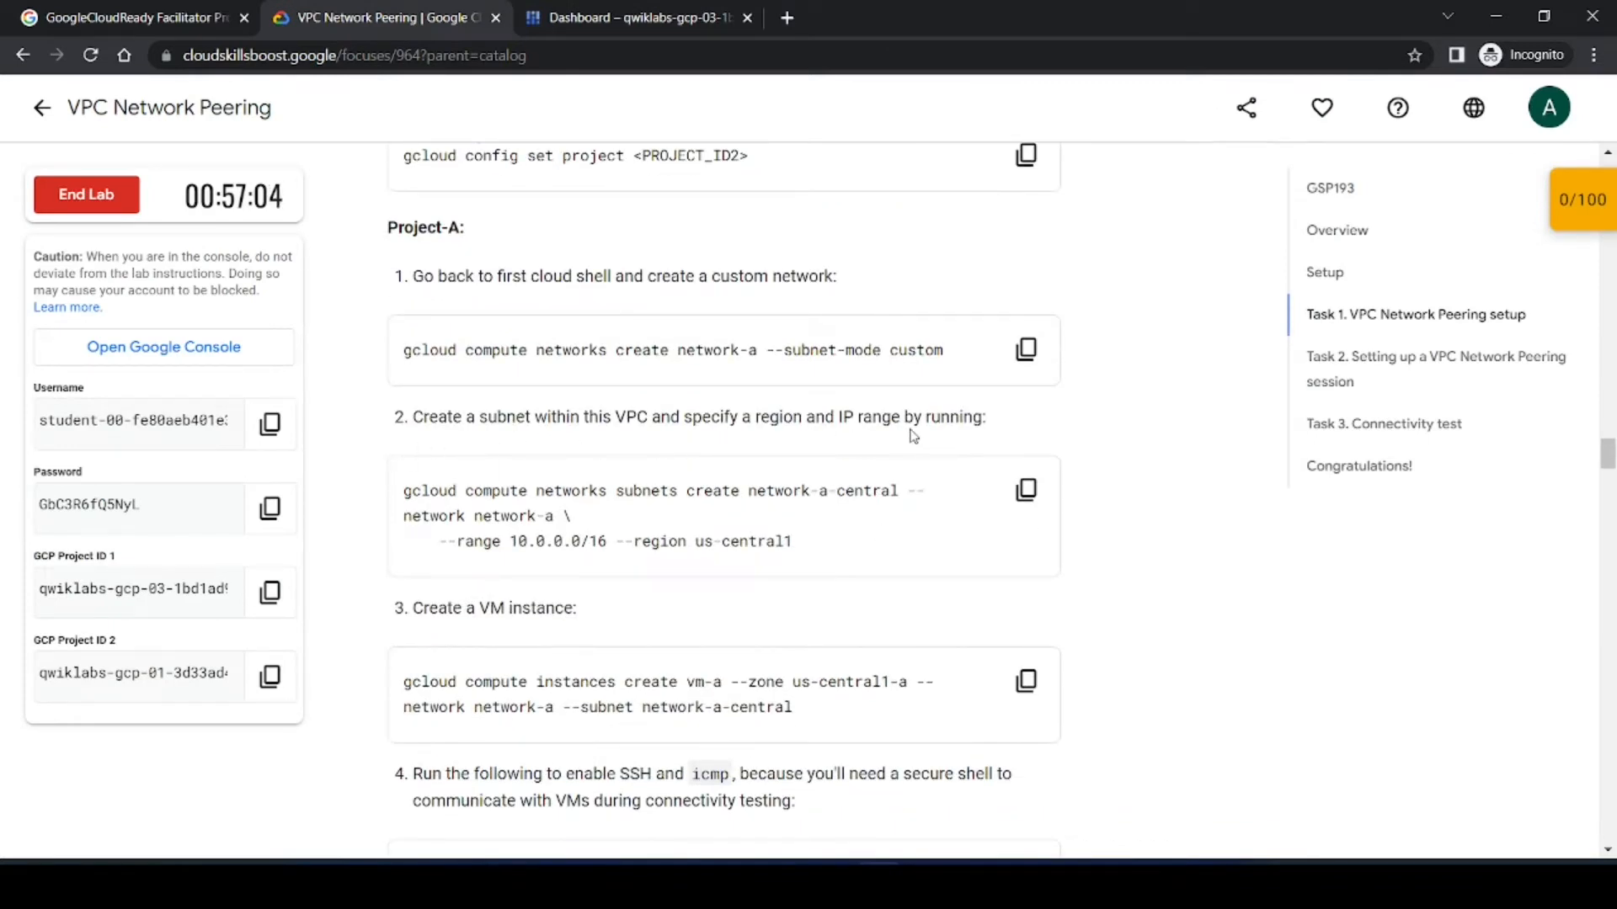
{"action": "left_click", "coordinate": [1026, 490]}
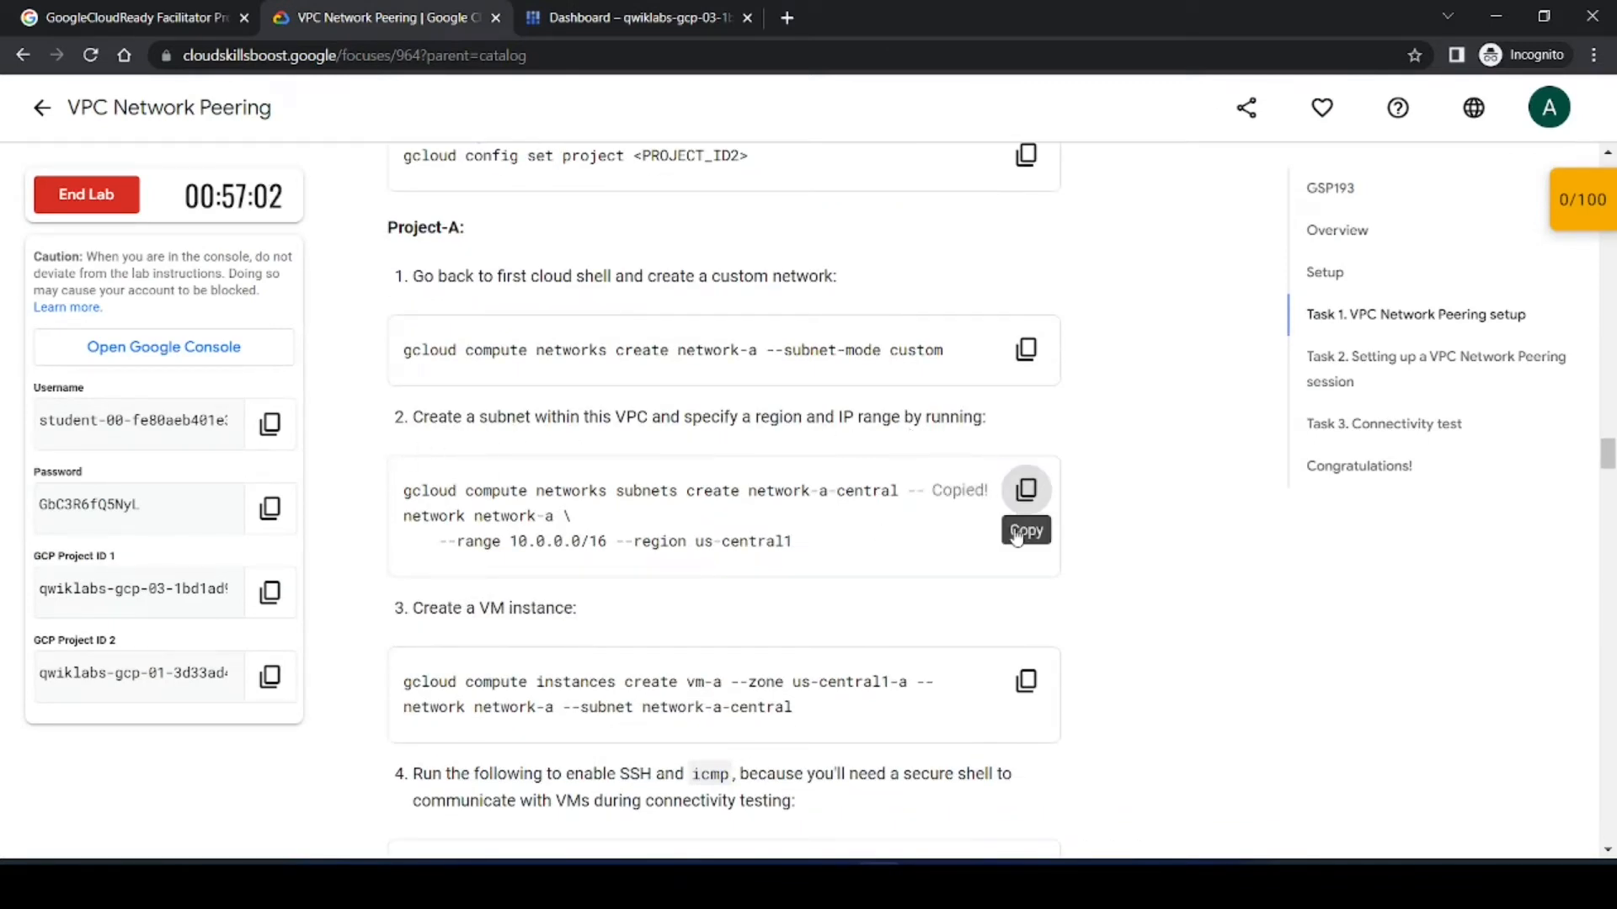
{"action": "left_click", "coordinate": [578, 11]}
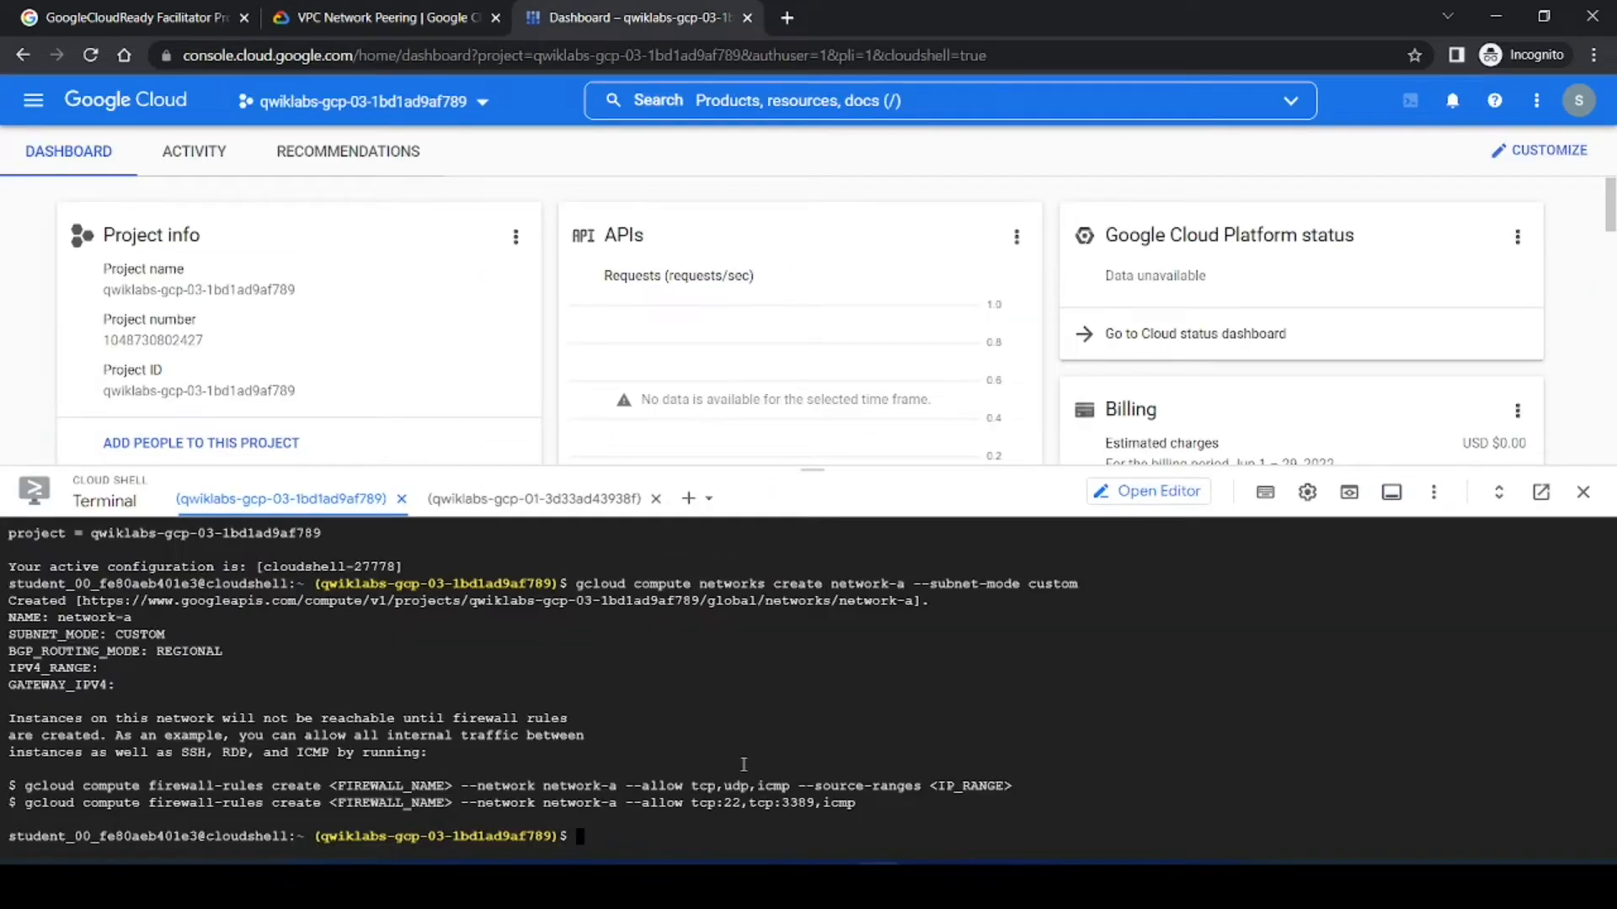
{"action": "key", "text": "ctrl+v"}
{"action": "key", "text": "Return"}
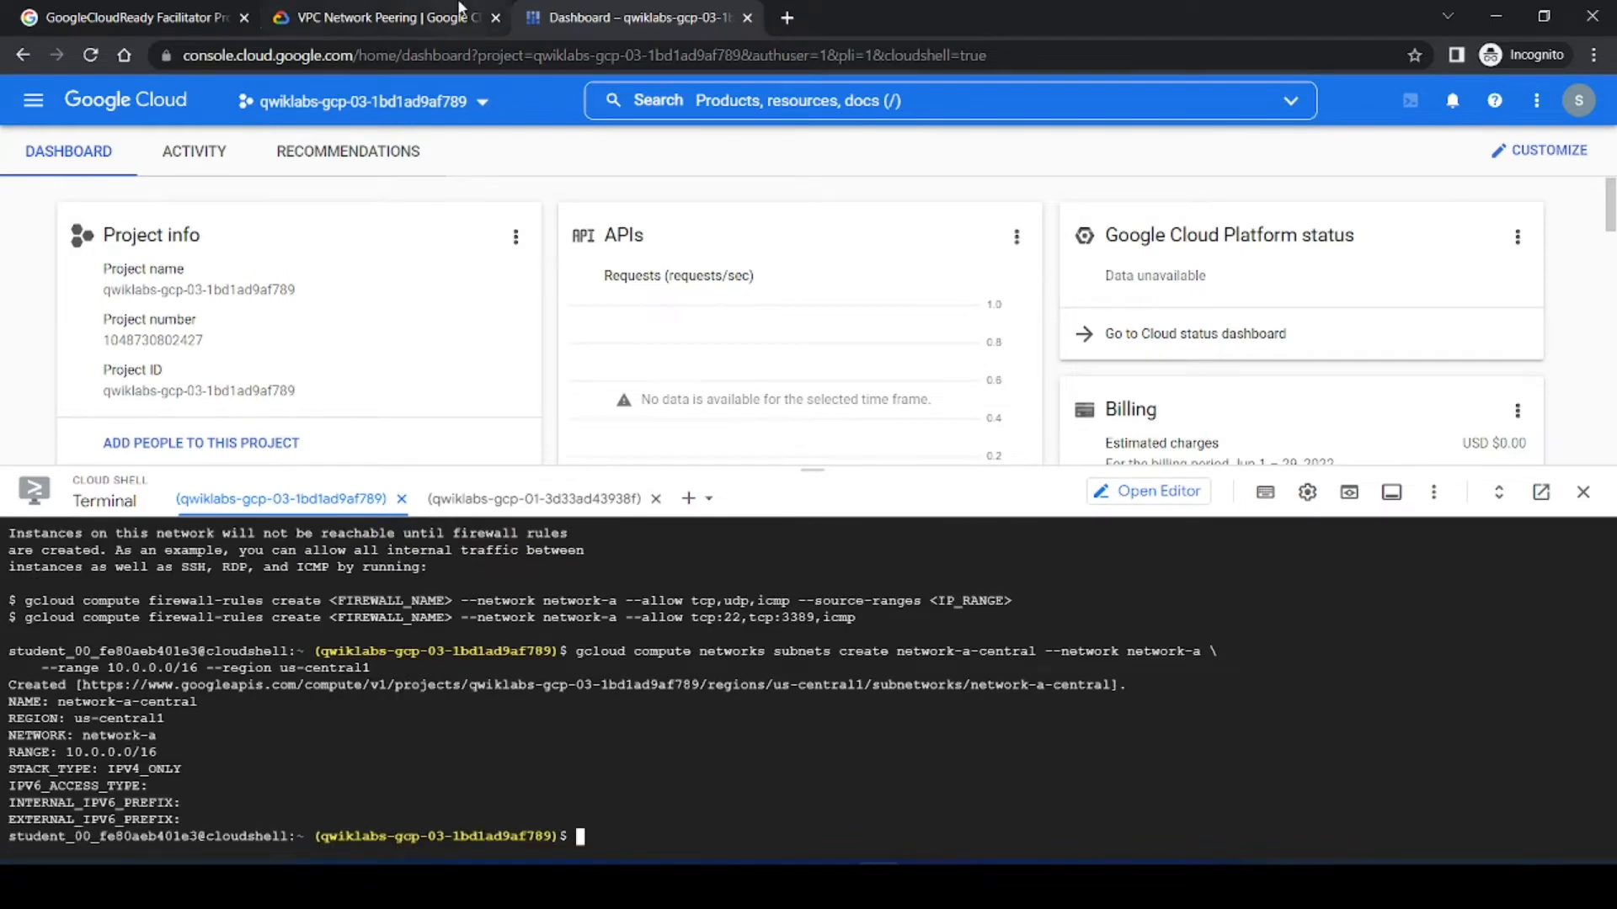
Step: Create VM vm-a in zone us-central1-a on network network-a and subnet network-a-central
{"action": "key", "text": "ctrl+shift+Tab"}
{"action": "scroll", "coordinate": [1022, 601], "scroll_direction": "down", "scroll_amount": 2}
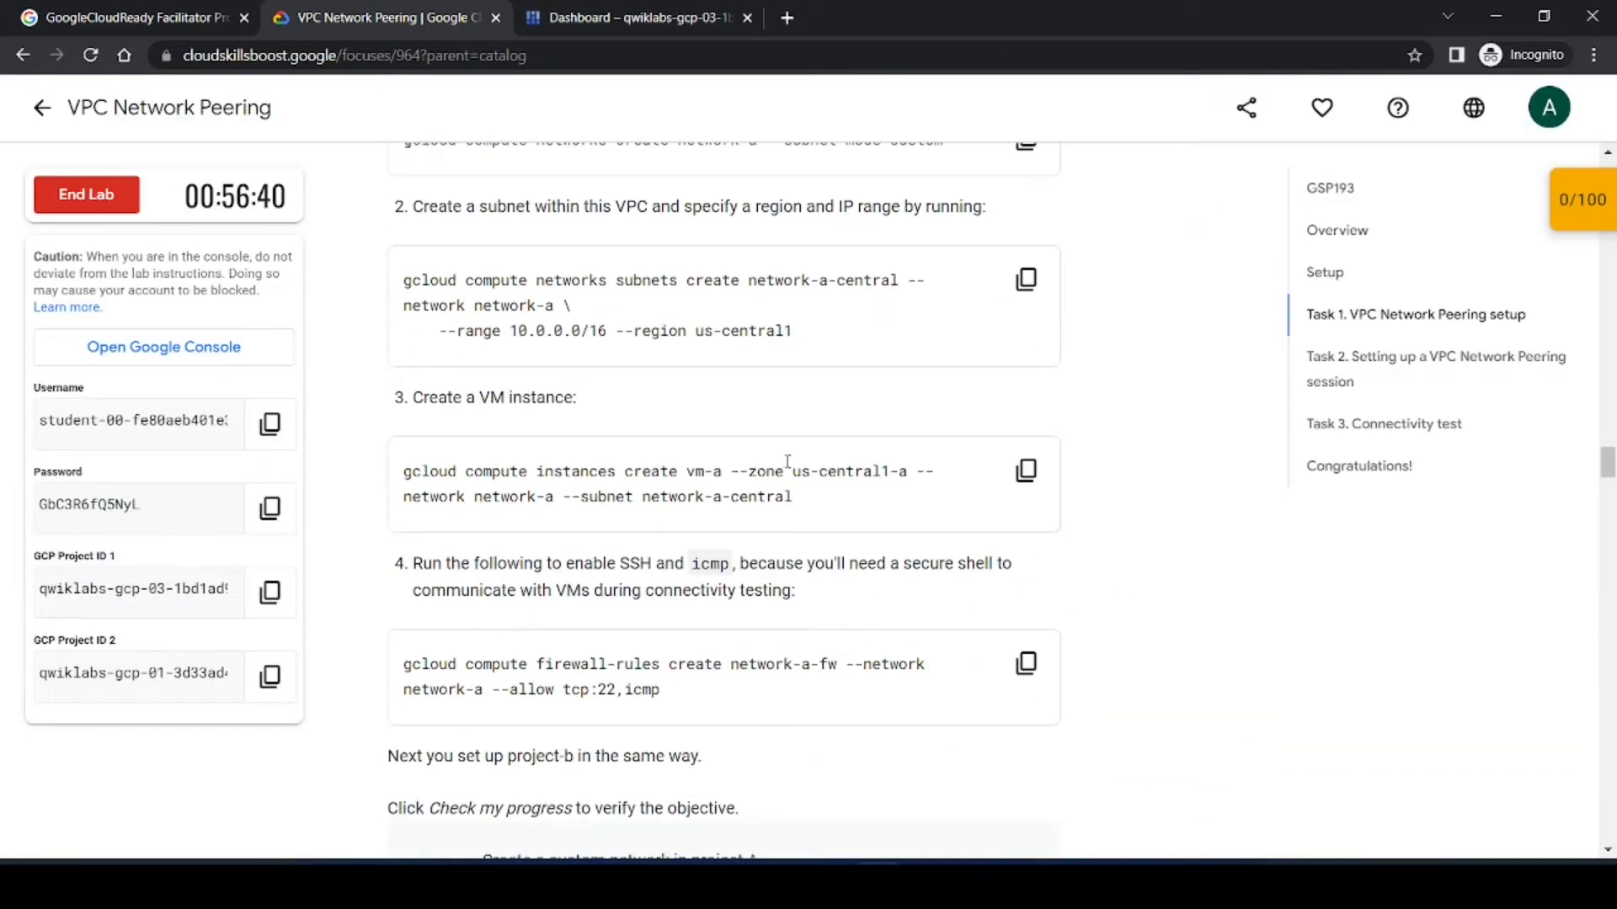
{"action": "left_click", "coordinate": [1023, 477]}
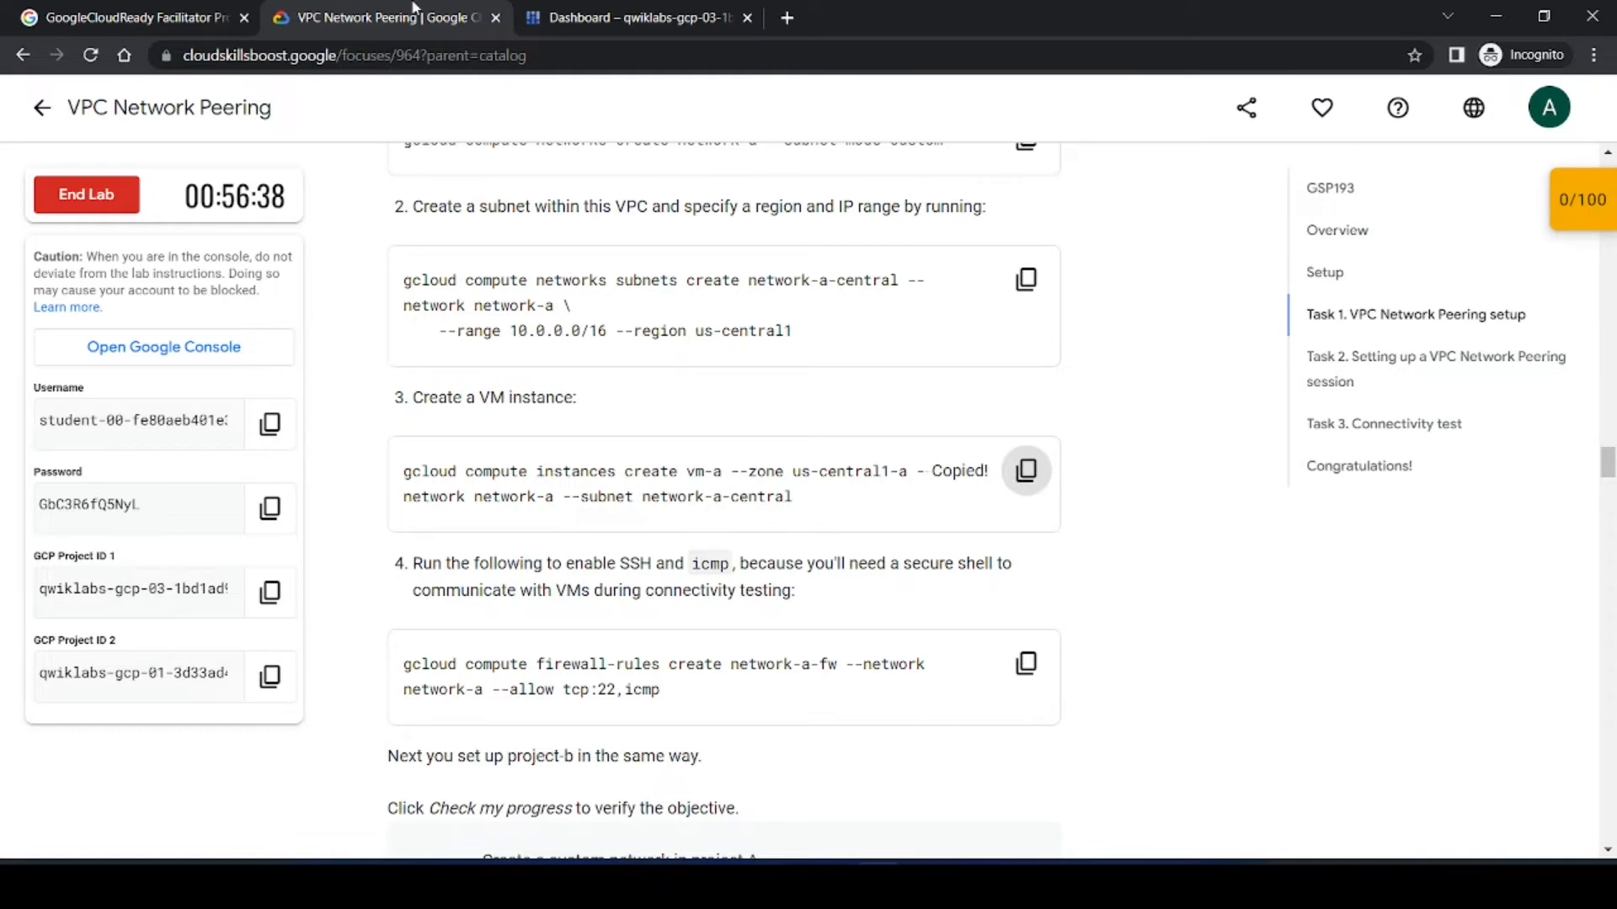
{"action": "key", "text": "ctrl+Tab"}
{"action": "key", "text": "ctrl+v"}
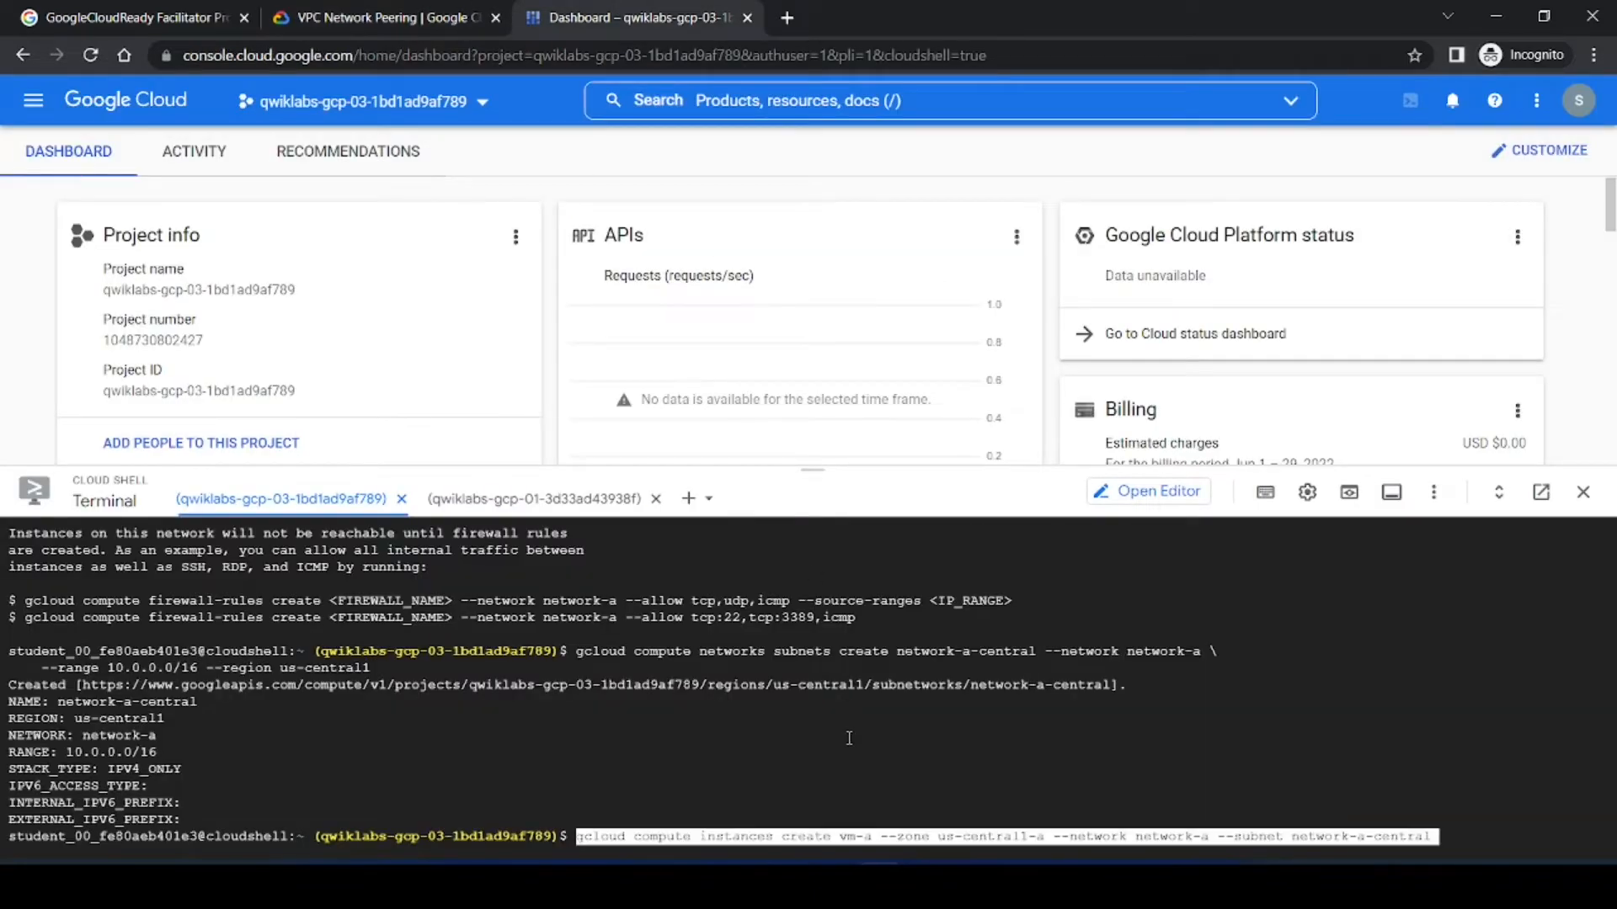
{"action": "key", "text": "Return"}
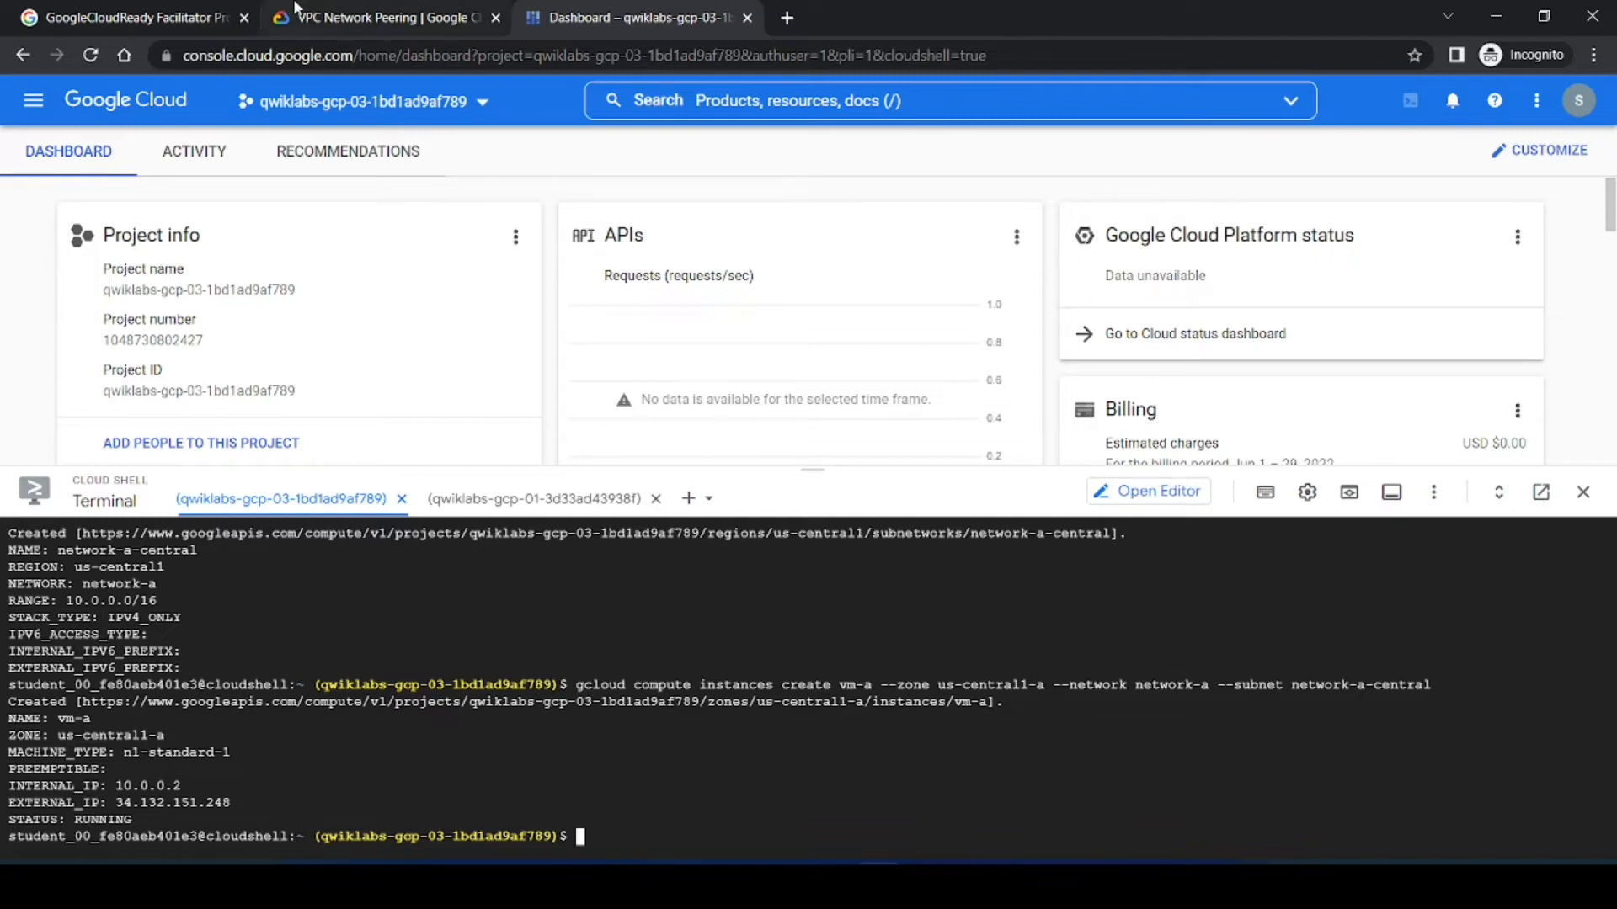
Step: Create firewall rule network-a-fw on network-a allowing tcp:22,icmp
{"action": "left_click", "coordinate": [371, 17]}
{"action": "scroll", "coordinate": [1185, 589], "scroll_direction": "down", "scroll_amount": 1}
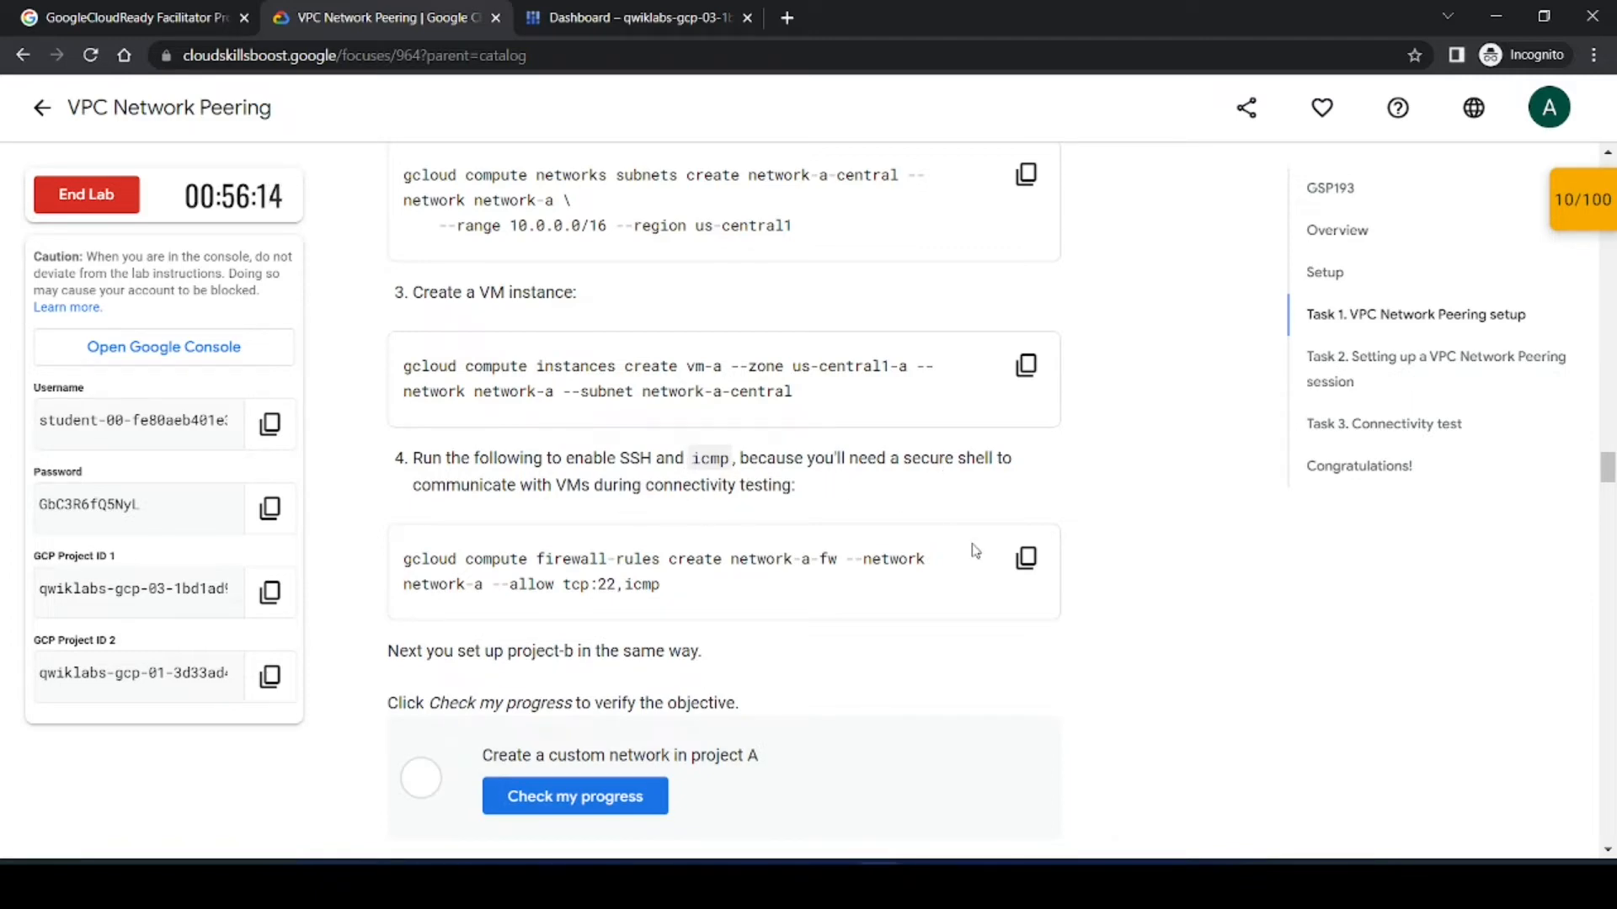
{"action": "left_click", "coordinate": [1026, 558]}
{"action": "left_click", "coordinate": [598, 9]}
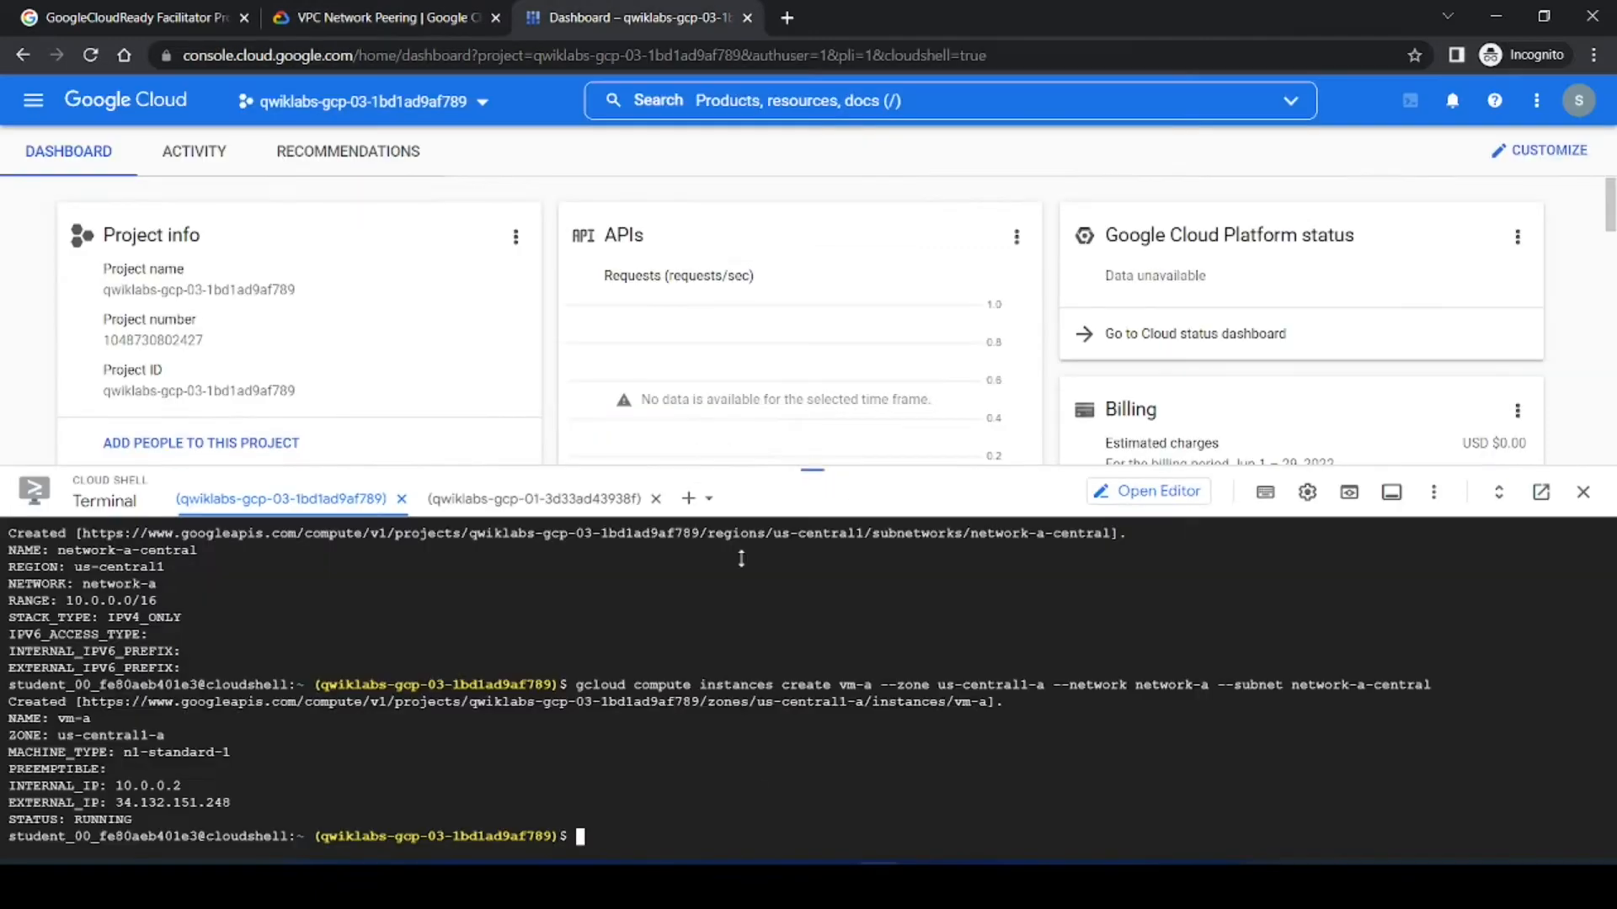
{"action": "key", "text": "ctrl+v"}
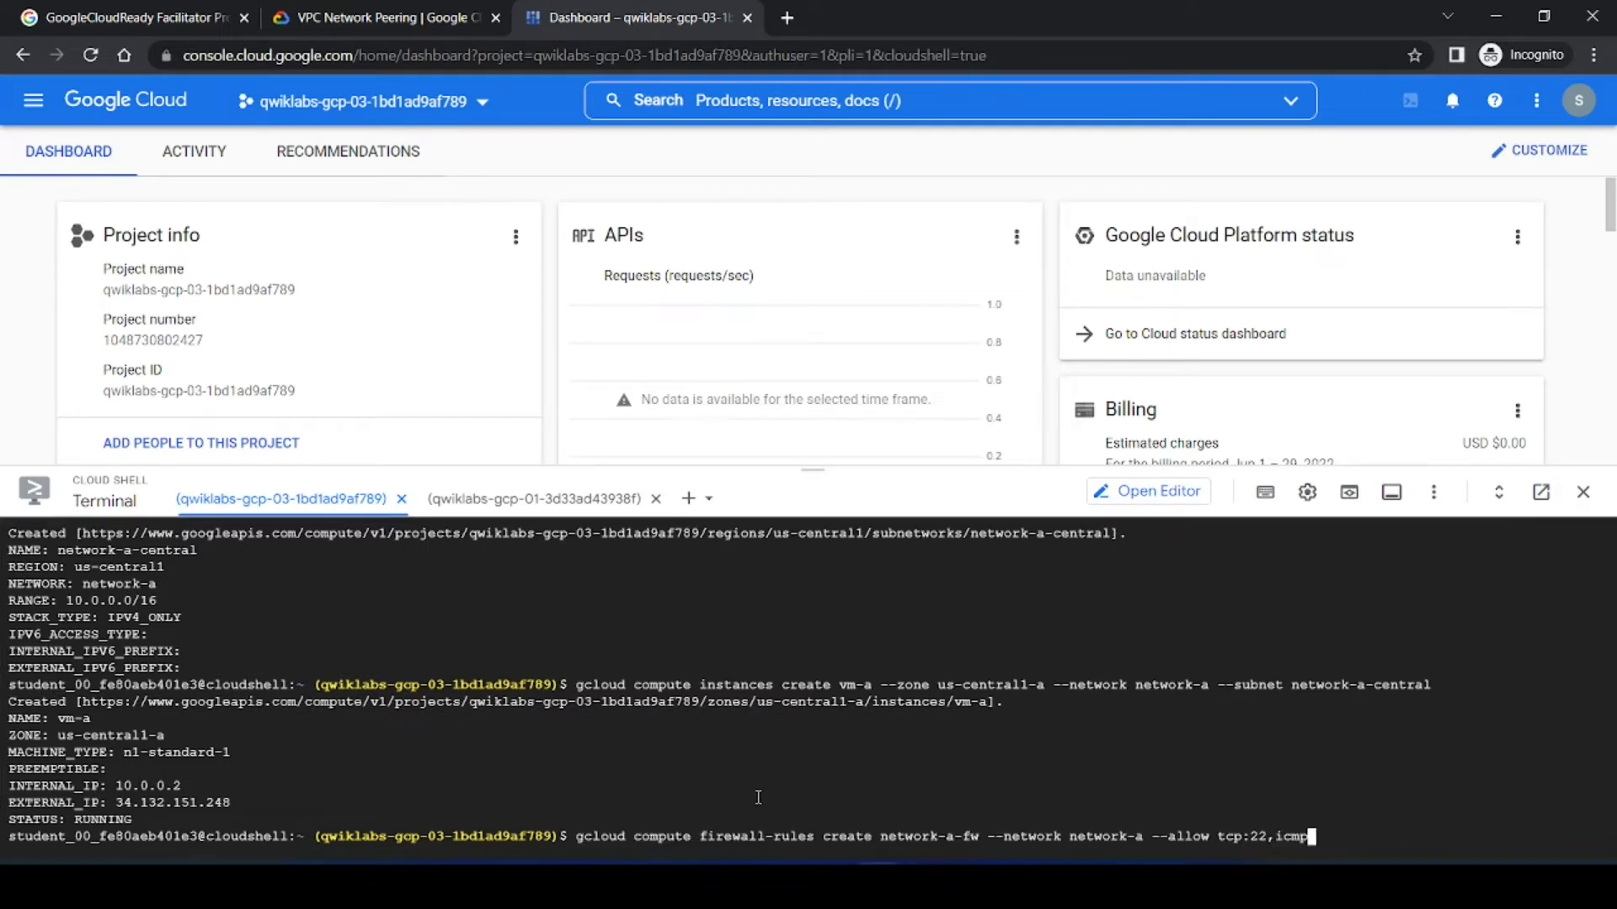
{"action": "key", "text": "Return"}
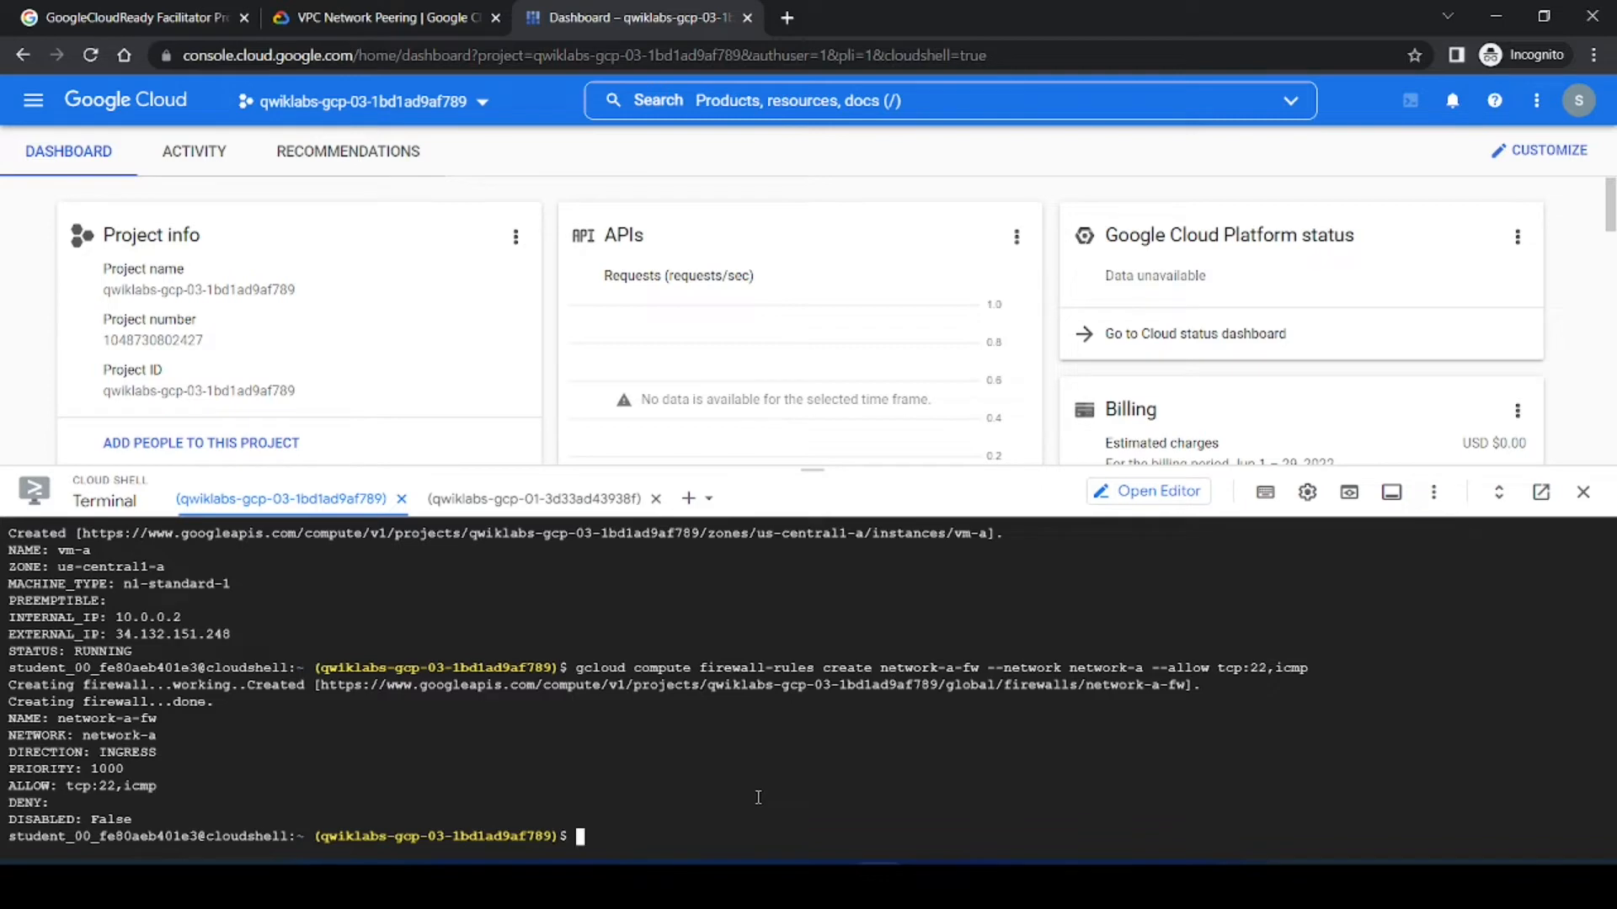
Step: Check progress for the 'Create a custom network in project A' objective in the lab
{"action": "left_click", "coordinate": [383, 17]}
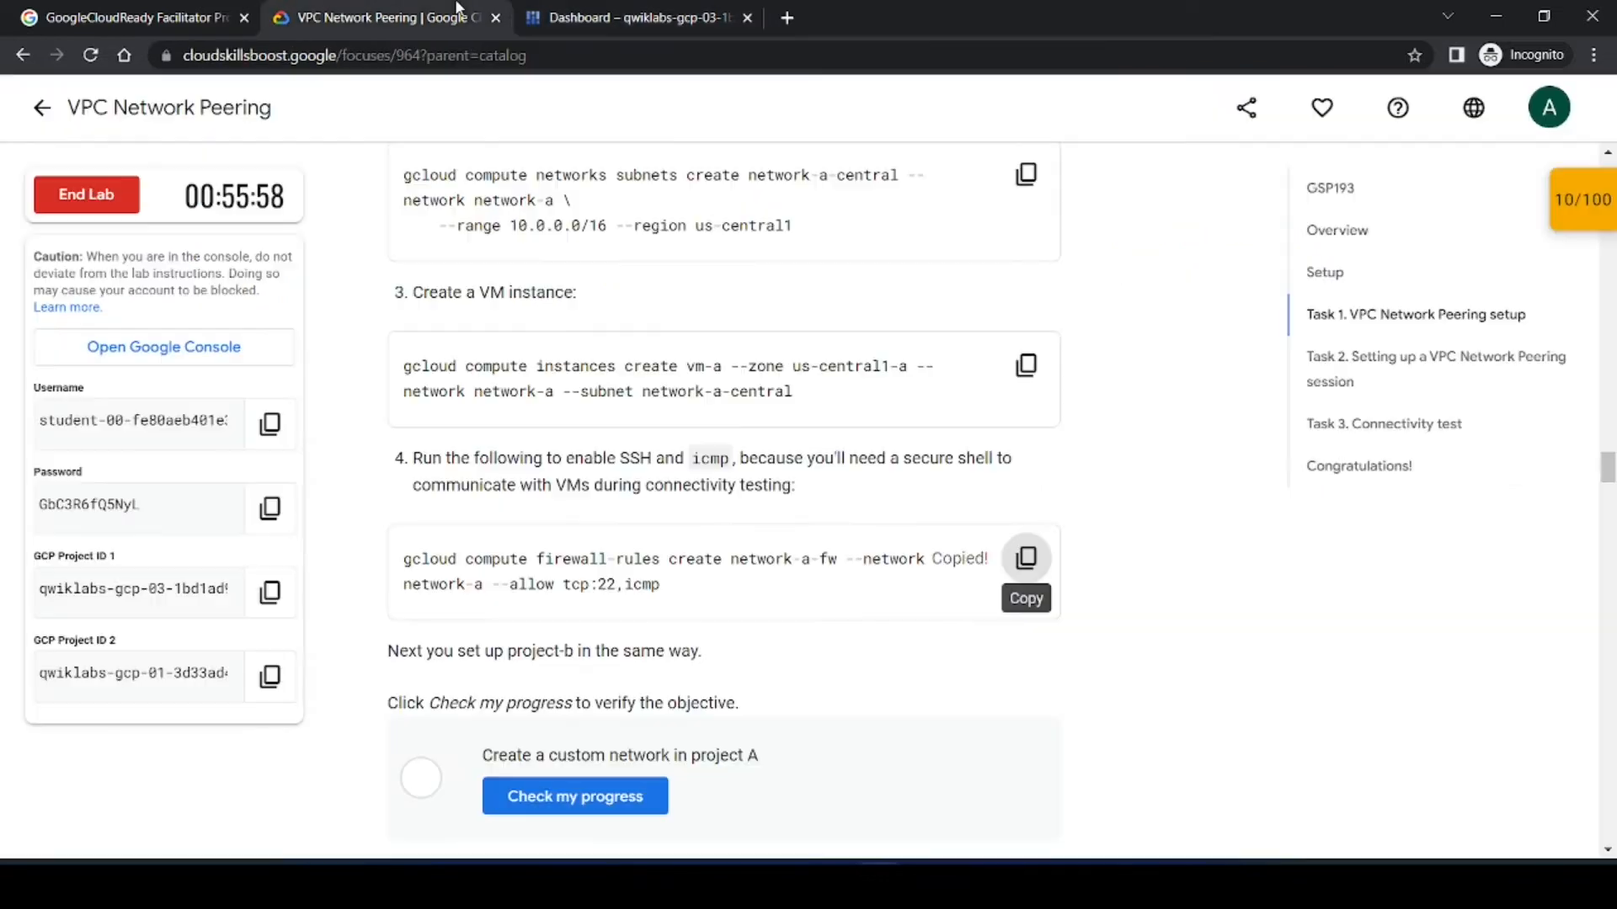
{"action": "scroll", "coordinate": [1136, 623], "scroll_direction": "down", "scroll_amount": 1}
{"action": "scroll", "coordinate": [1136, 623], "scroll_direction": "down", "scroll_amount": 2}
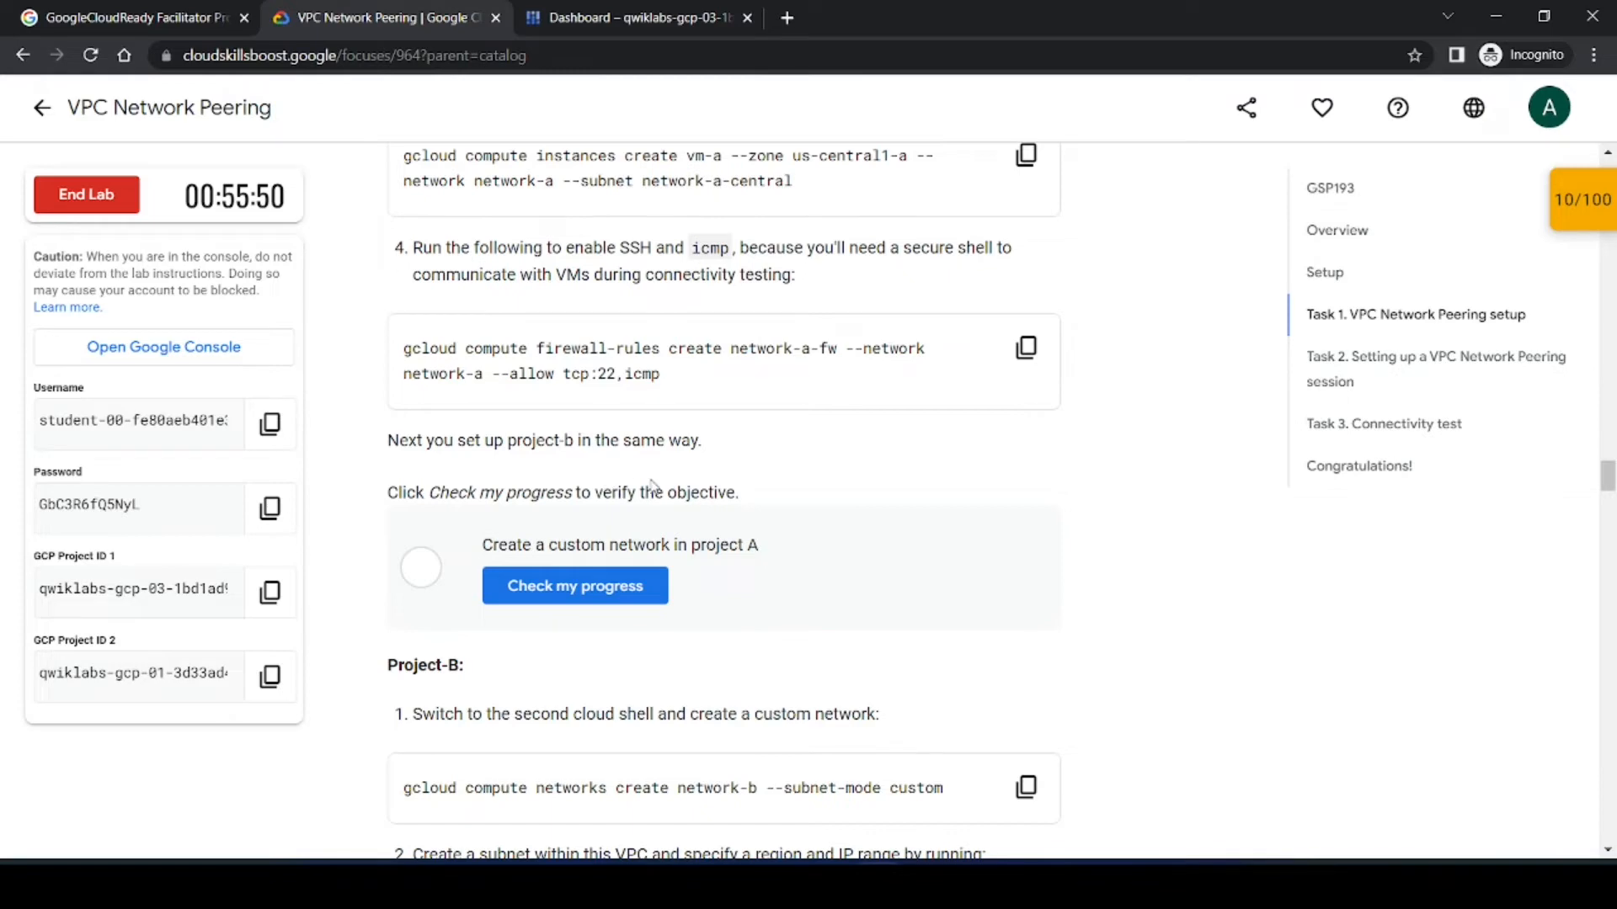
{"action": "left_click", "coordinate": [567, 588]}
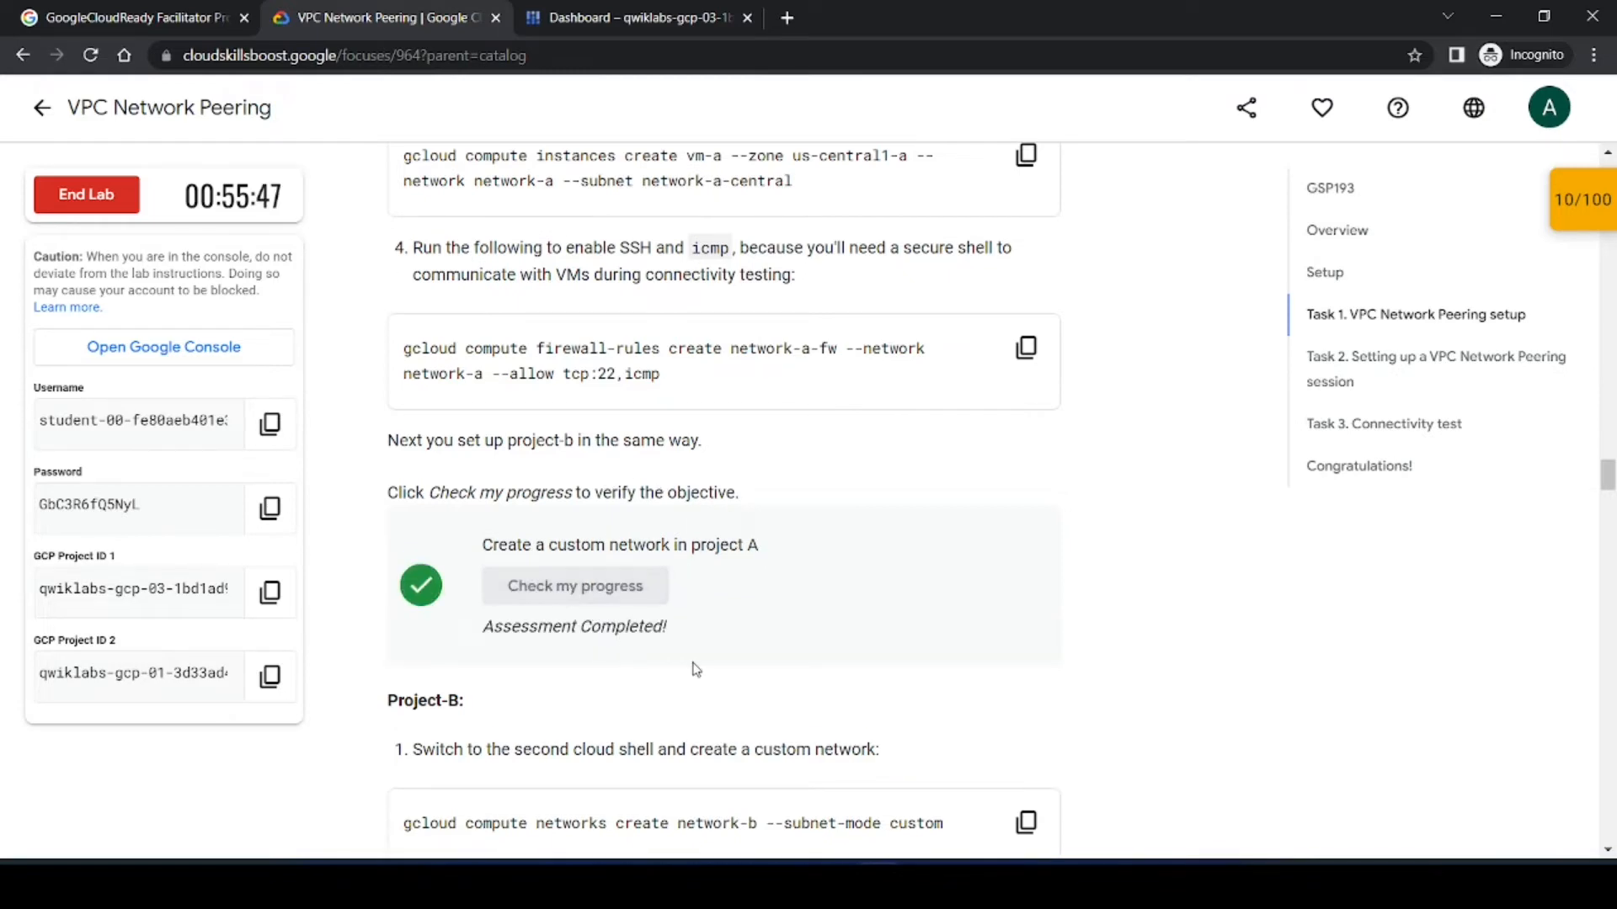
Step: In the second Cloud Shell, run gcloud compute networks create network-b --subnet-mode custom copied from the lab
{"action": "scroll", "coordinate": [672, 674], "scroll_direction": "down", "scroll_amount": 6}
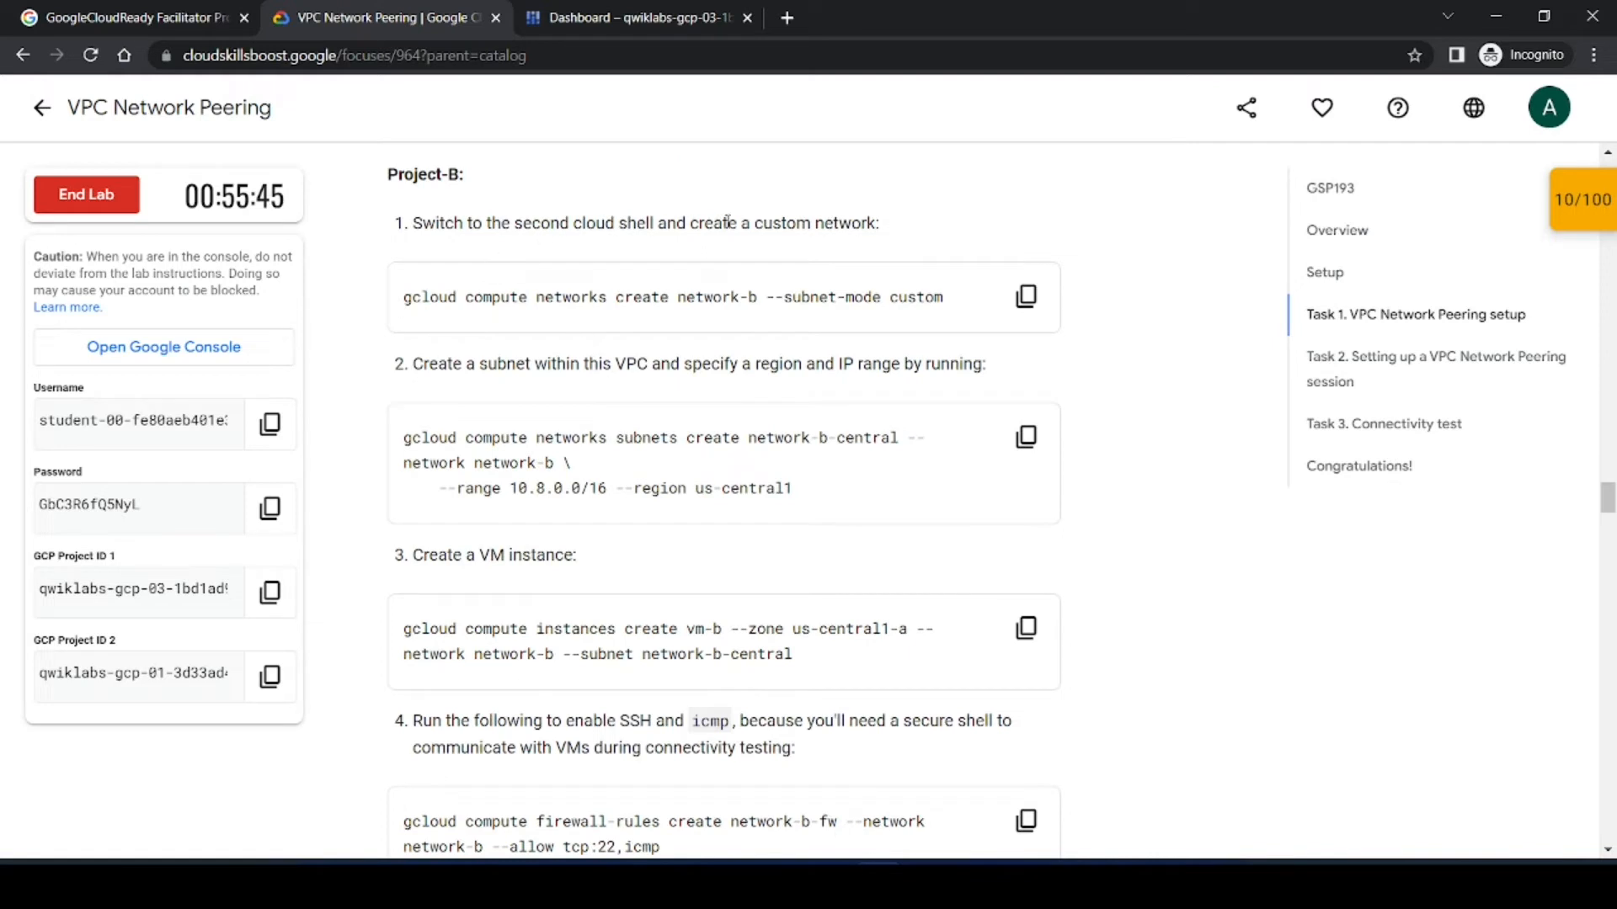
{"action": "left_click_drag", "start_coordinate": [466, 174], "coordinate": [899, 226]}
{"action": "left_click", "coordinate": [900, 226]}
{"action": "left_click", "coordinate": [1026, 296]}
{"action": "left_click", "coordinate": [640, 17]}
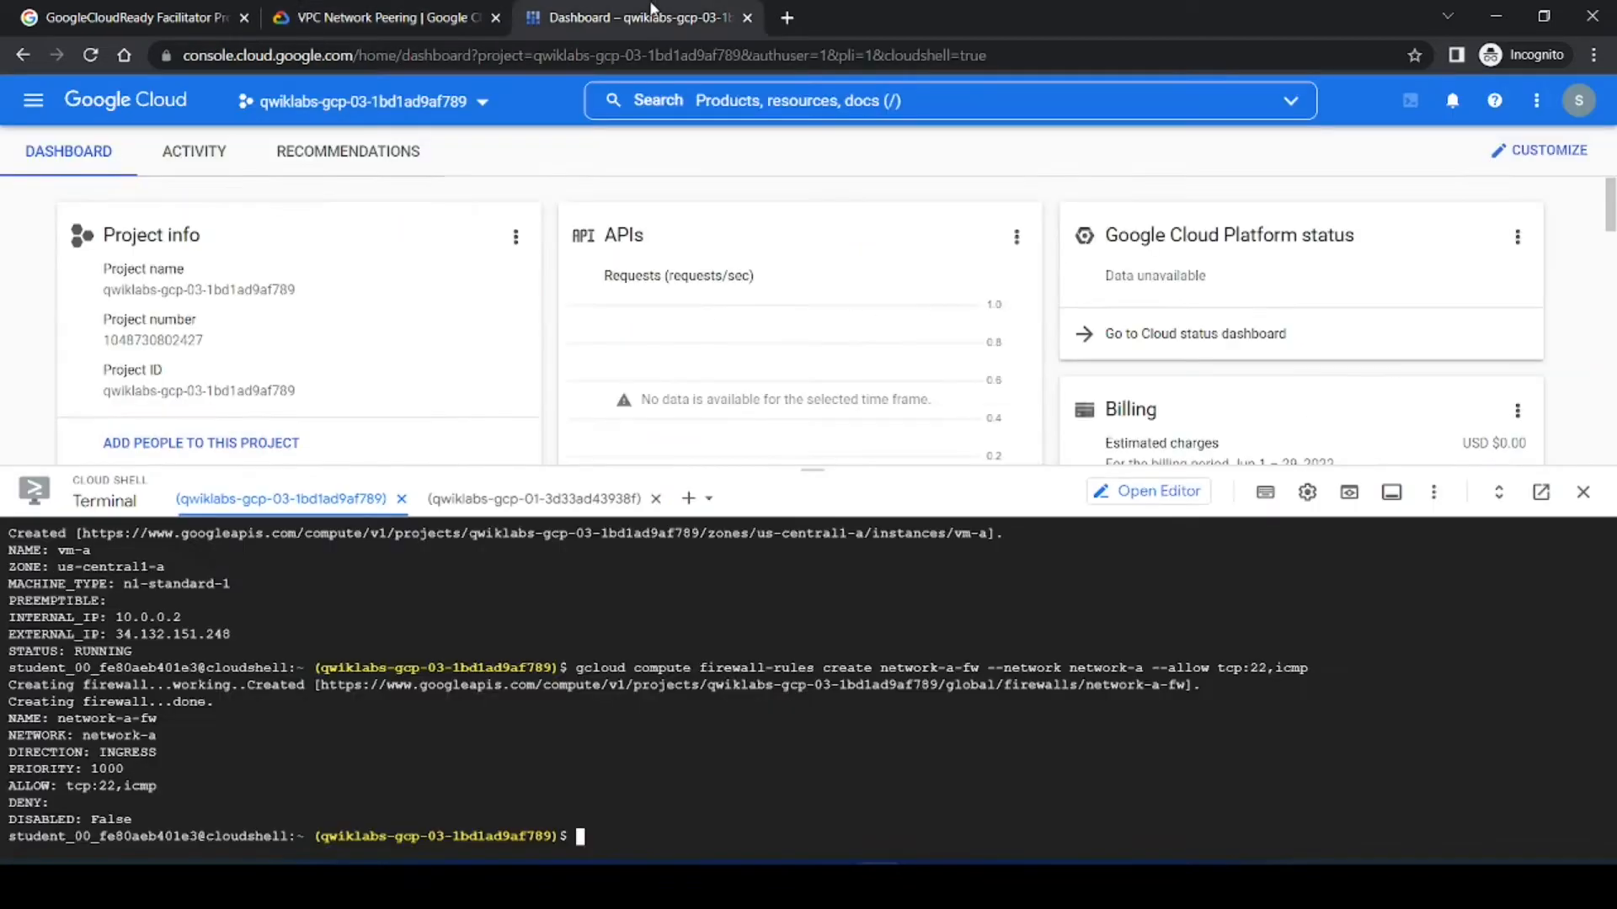
{"action": "left_click", "coordinate": [533, 500]}
{"action": "key", "text": "ctrl+v"}
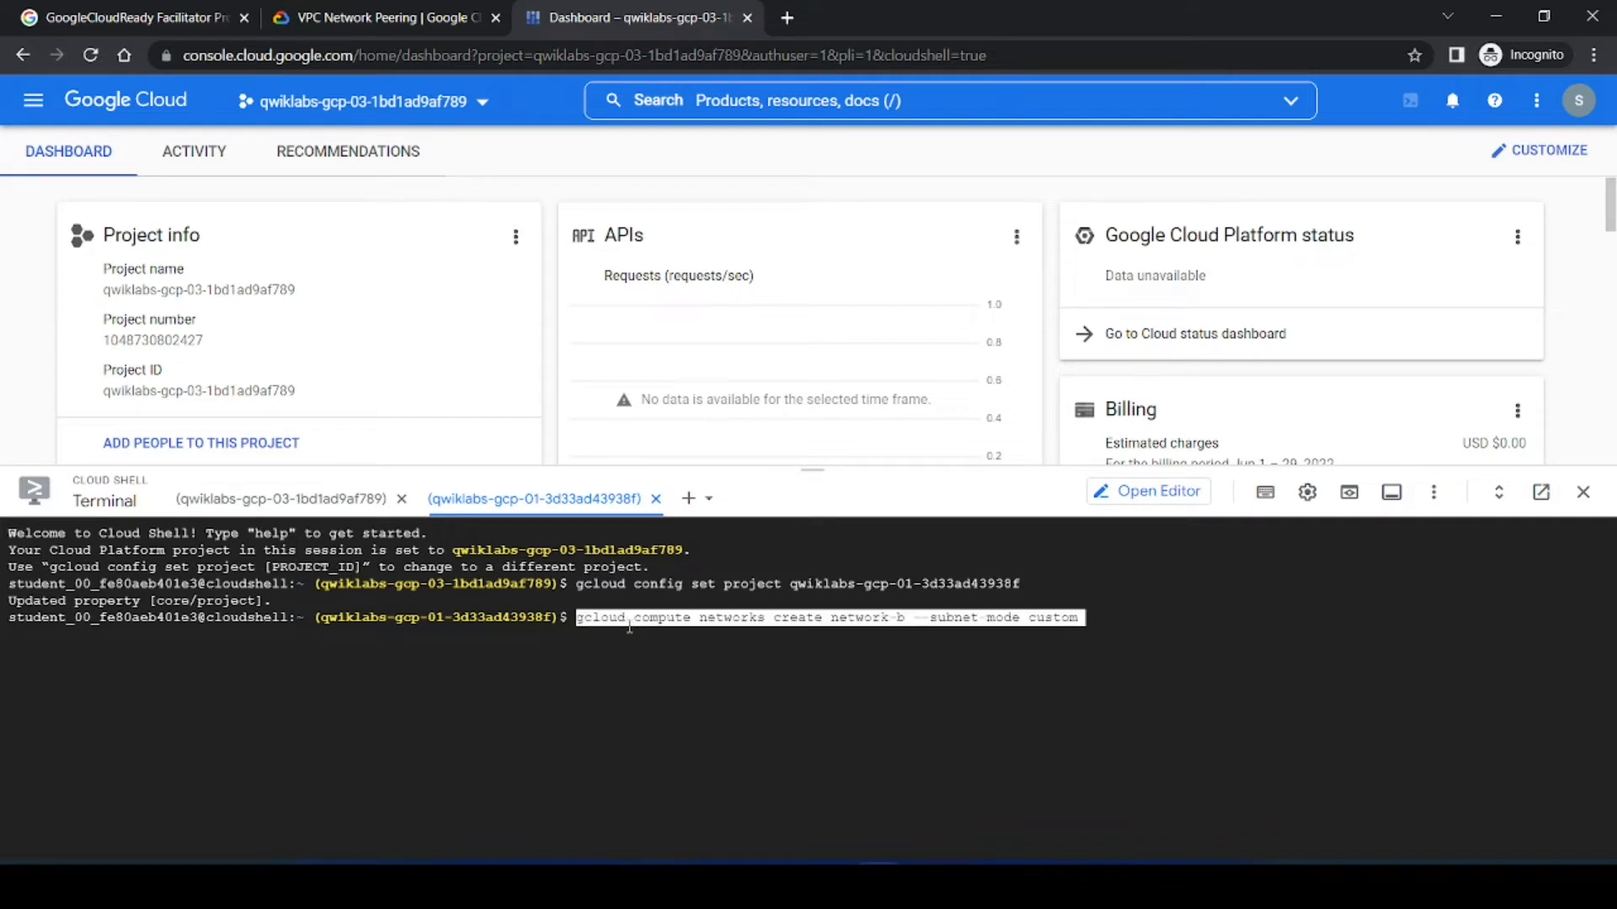
{"action": "key", "text": "Return"}
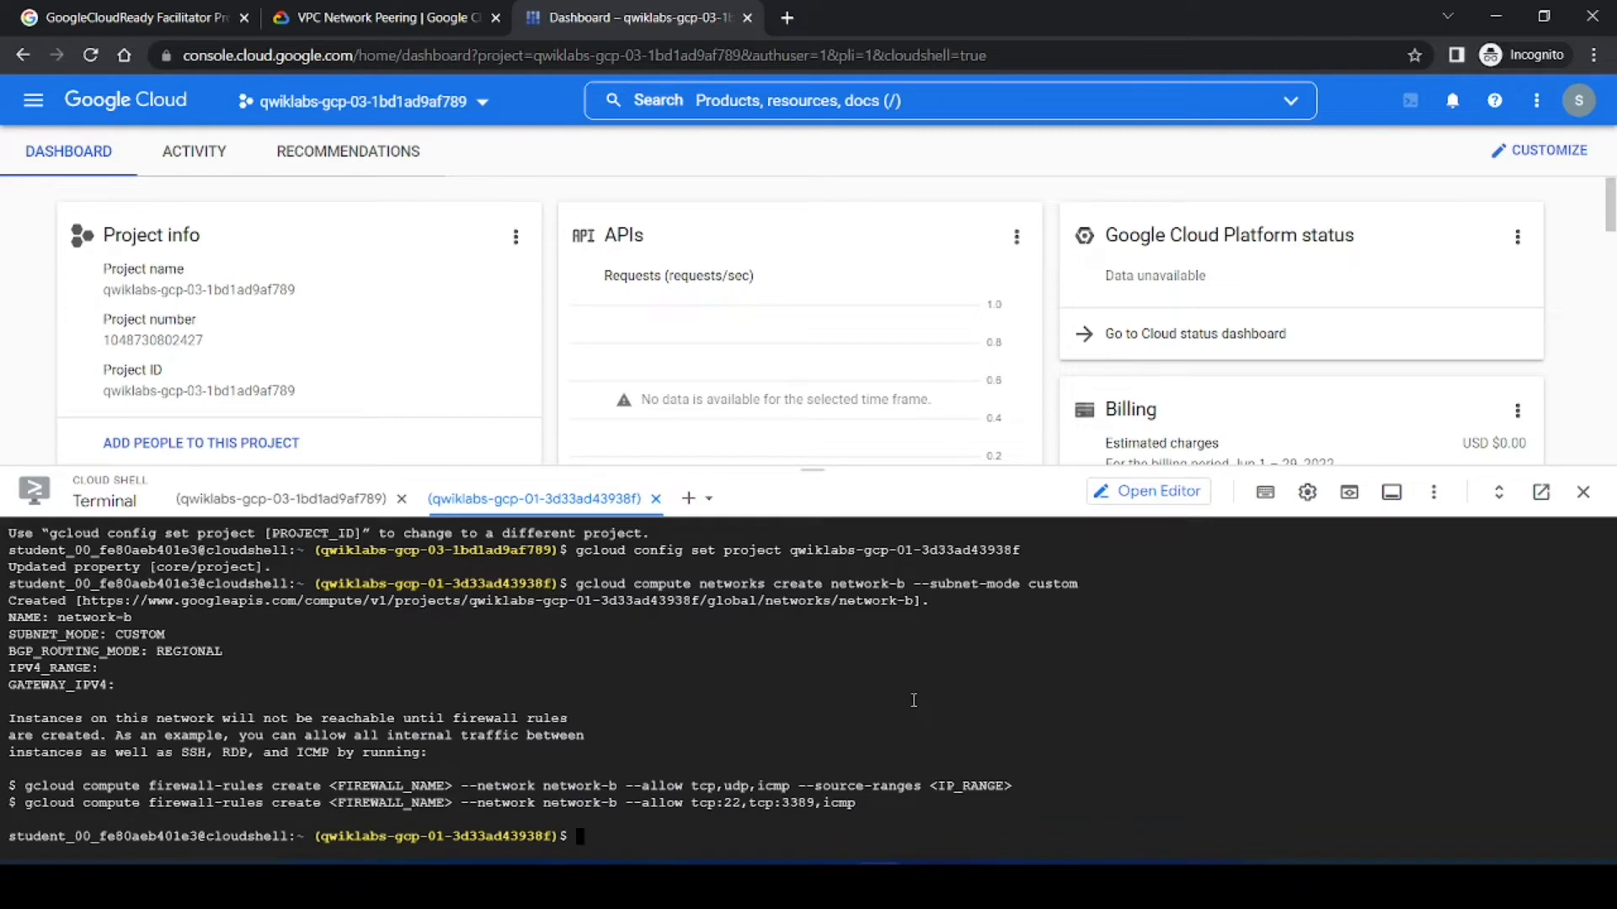
{"action": "left_click", "coordinate": [349, 17]}
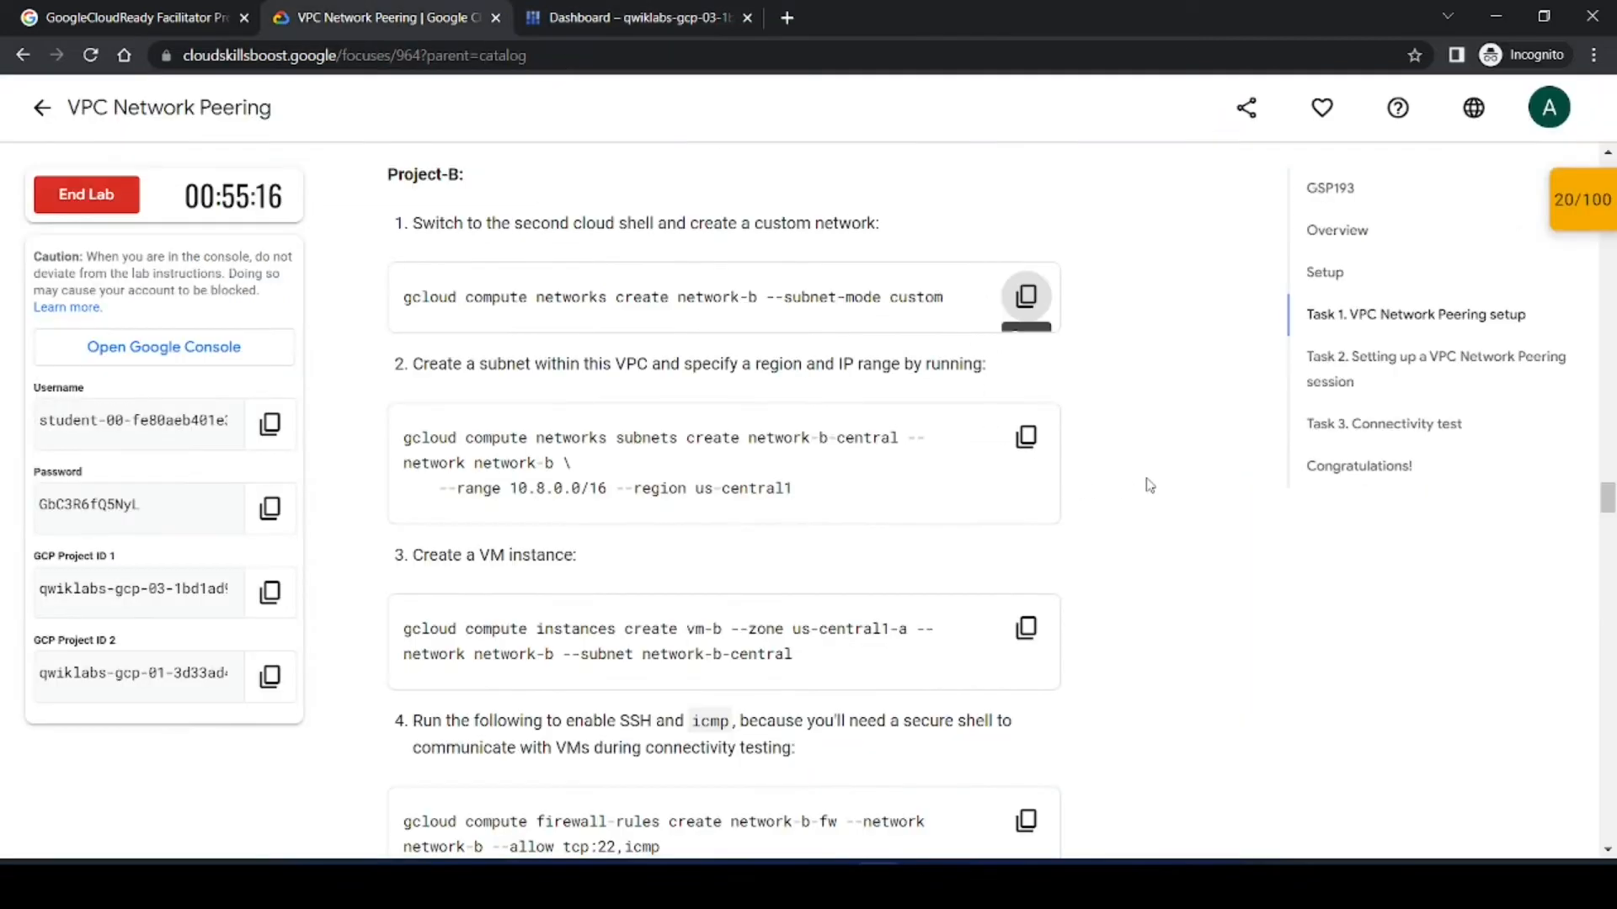
Step: In the second Cloud Shell, create subnet network-b-central in network-b with range 10.8.0.0/16 in region us-central1 using the lab's command
{"action": "left_click", "coordinate": [1026, 436]}
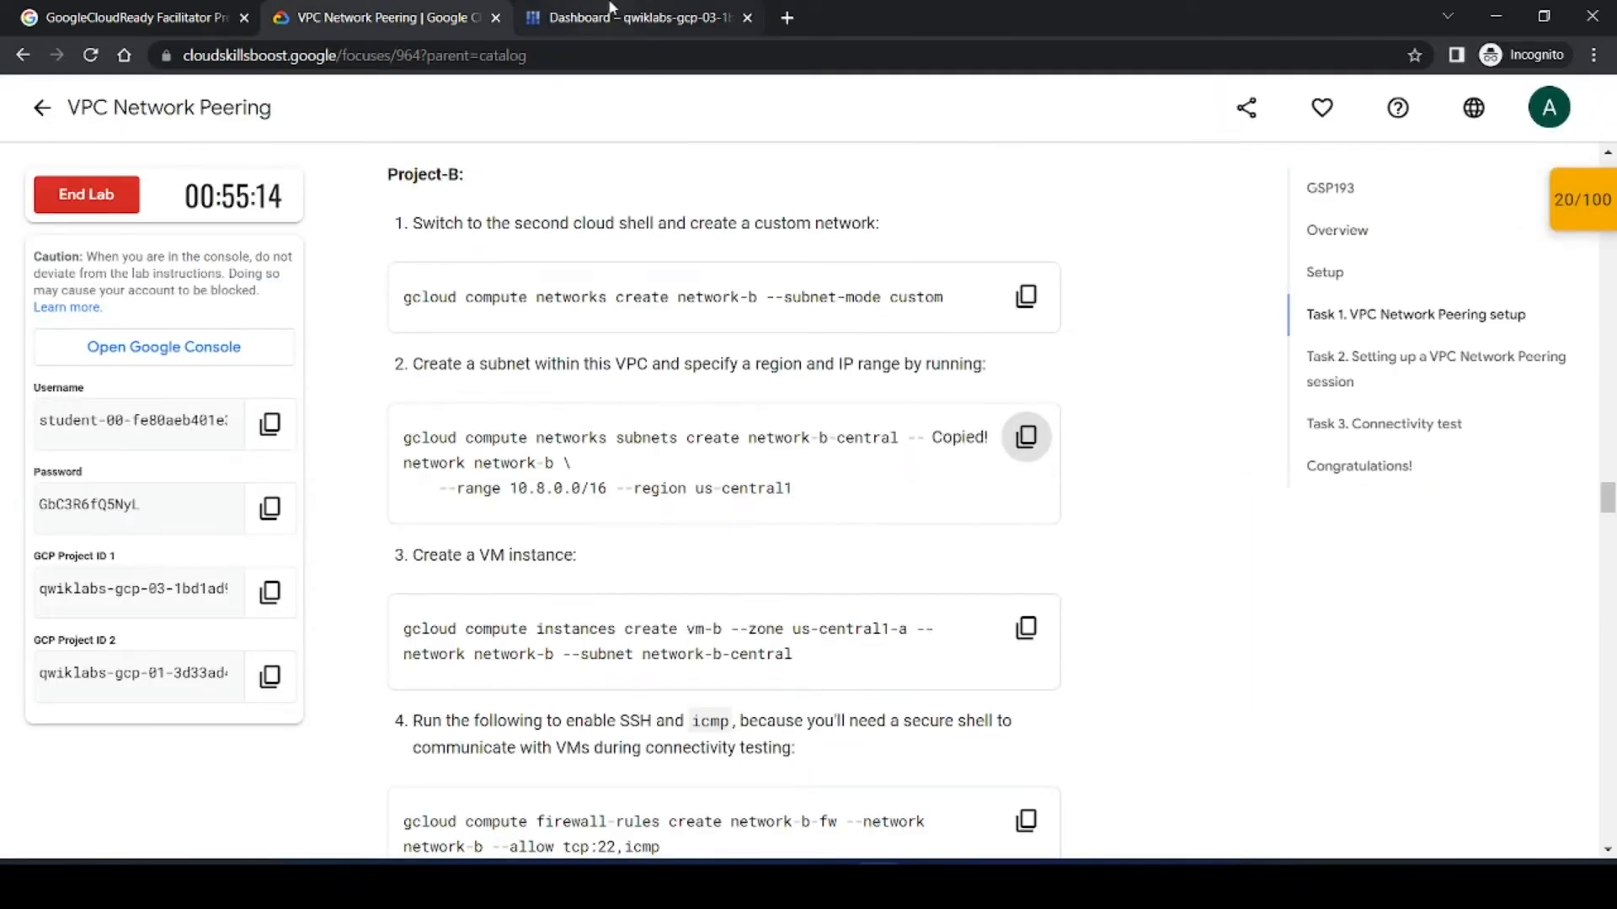
{"action": "left_click", "coordinate": [608, 10]}
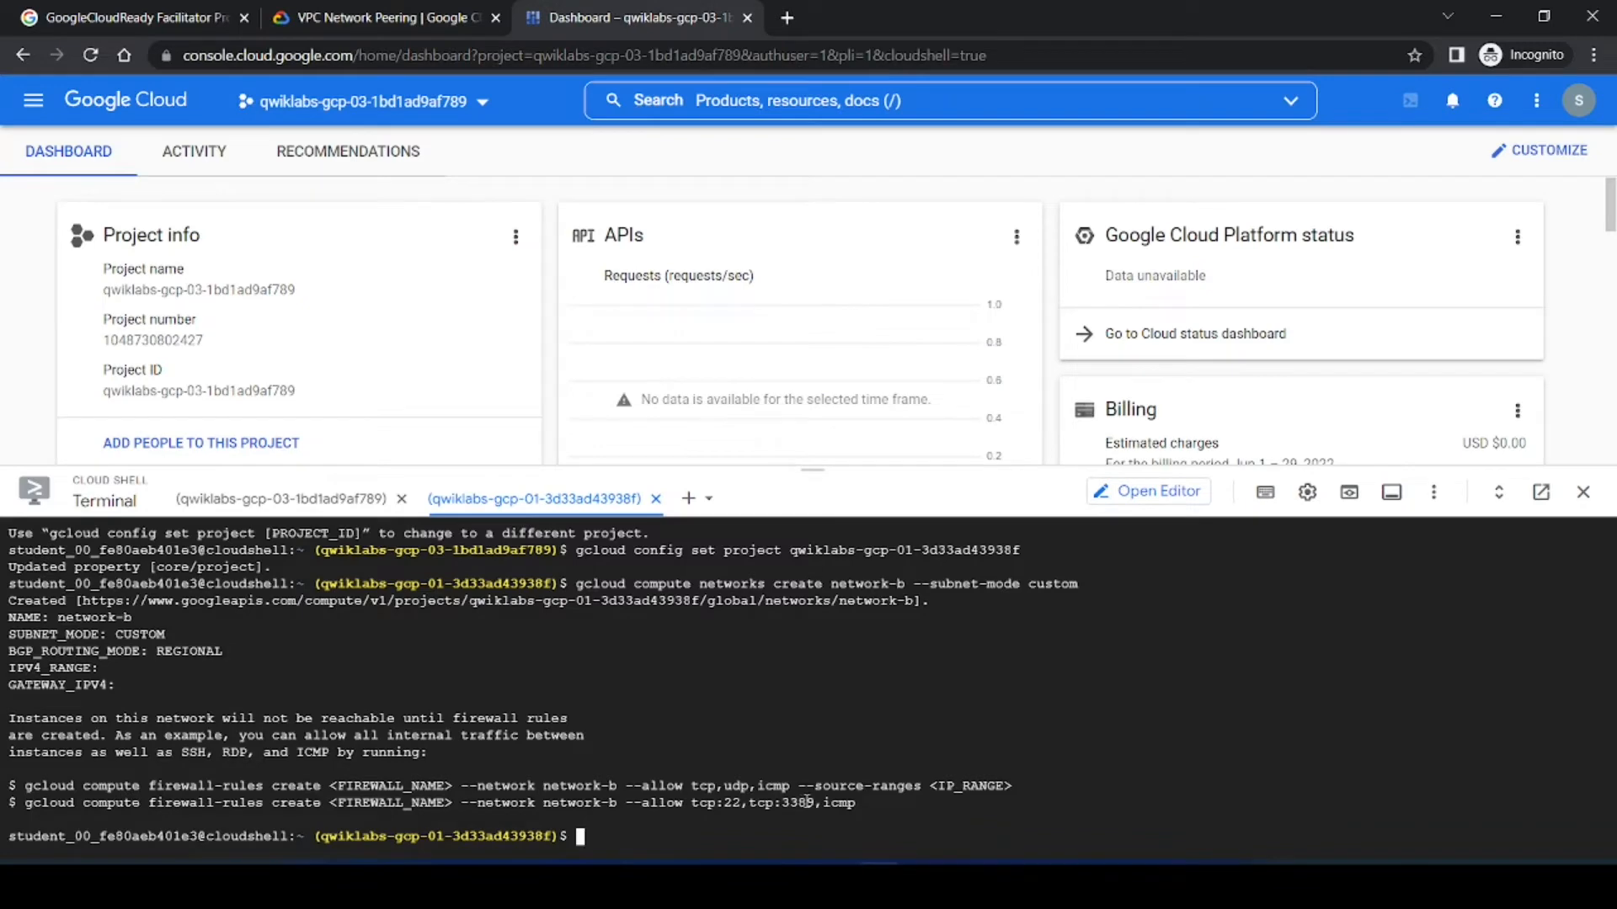
{"action": "key", "text": "ctrl+v"}
{"action": "key", "text": "Return"}
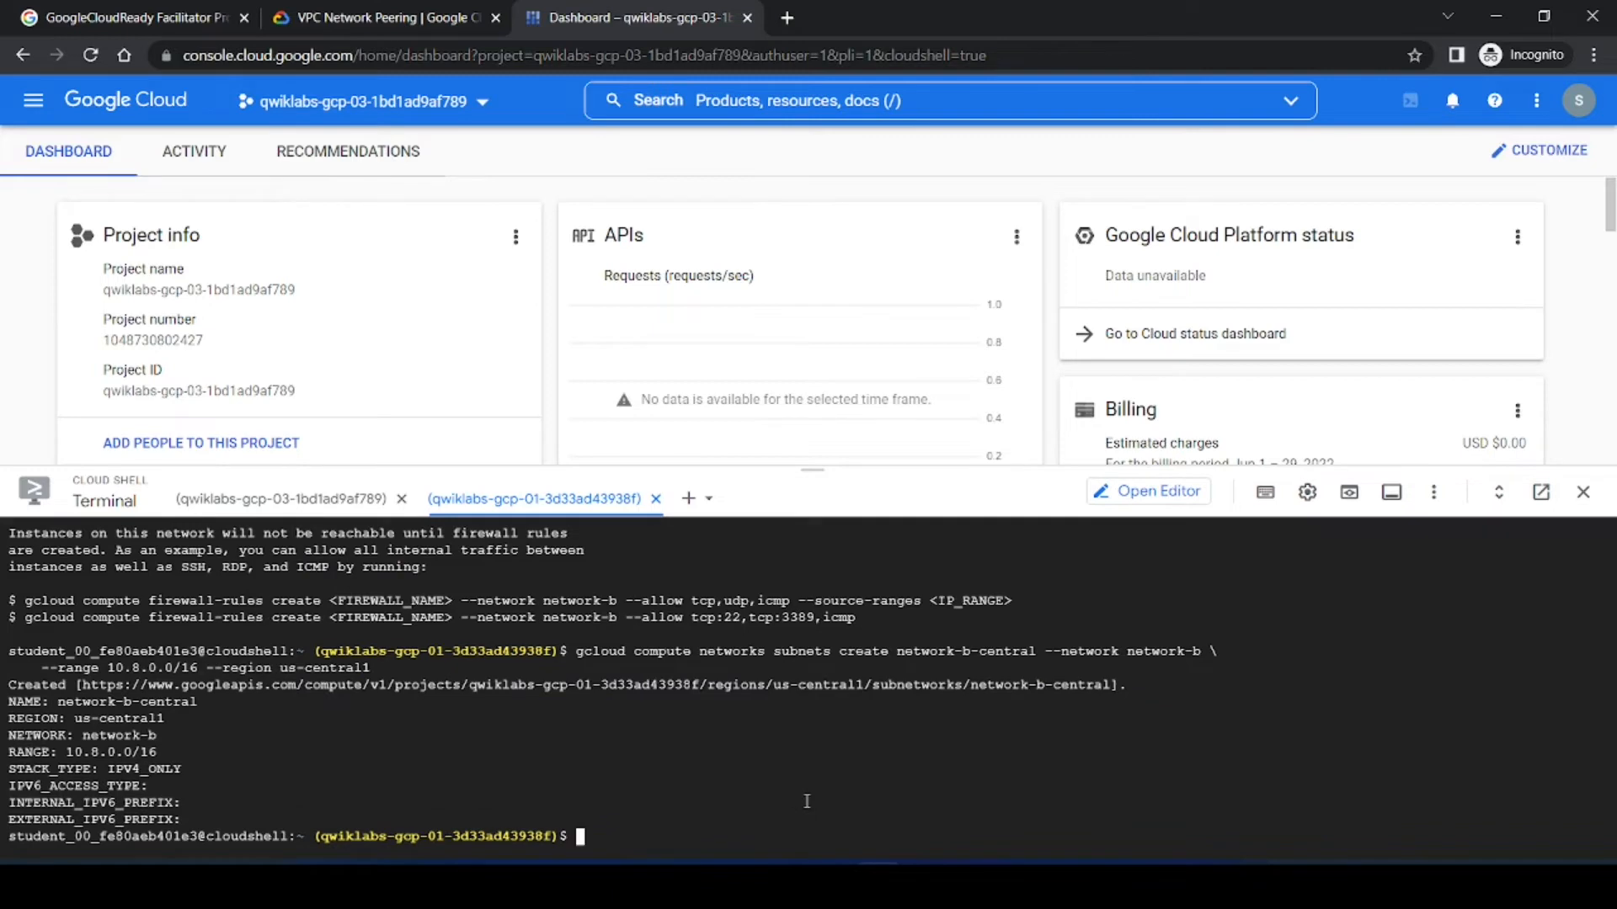
Step: Create VM vm-b in zone us-central1-a on network network-b and subnet network-b-central using the copied lab command
{"action": "left_click", "coordinate": [379, 17]}
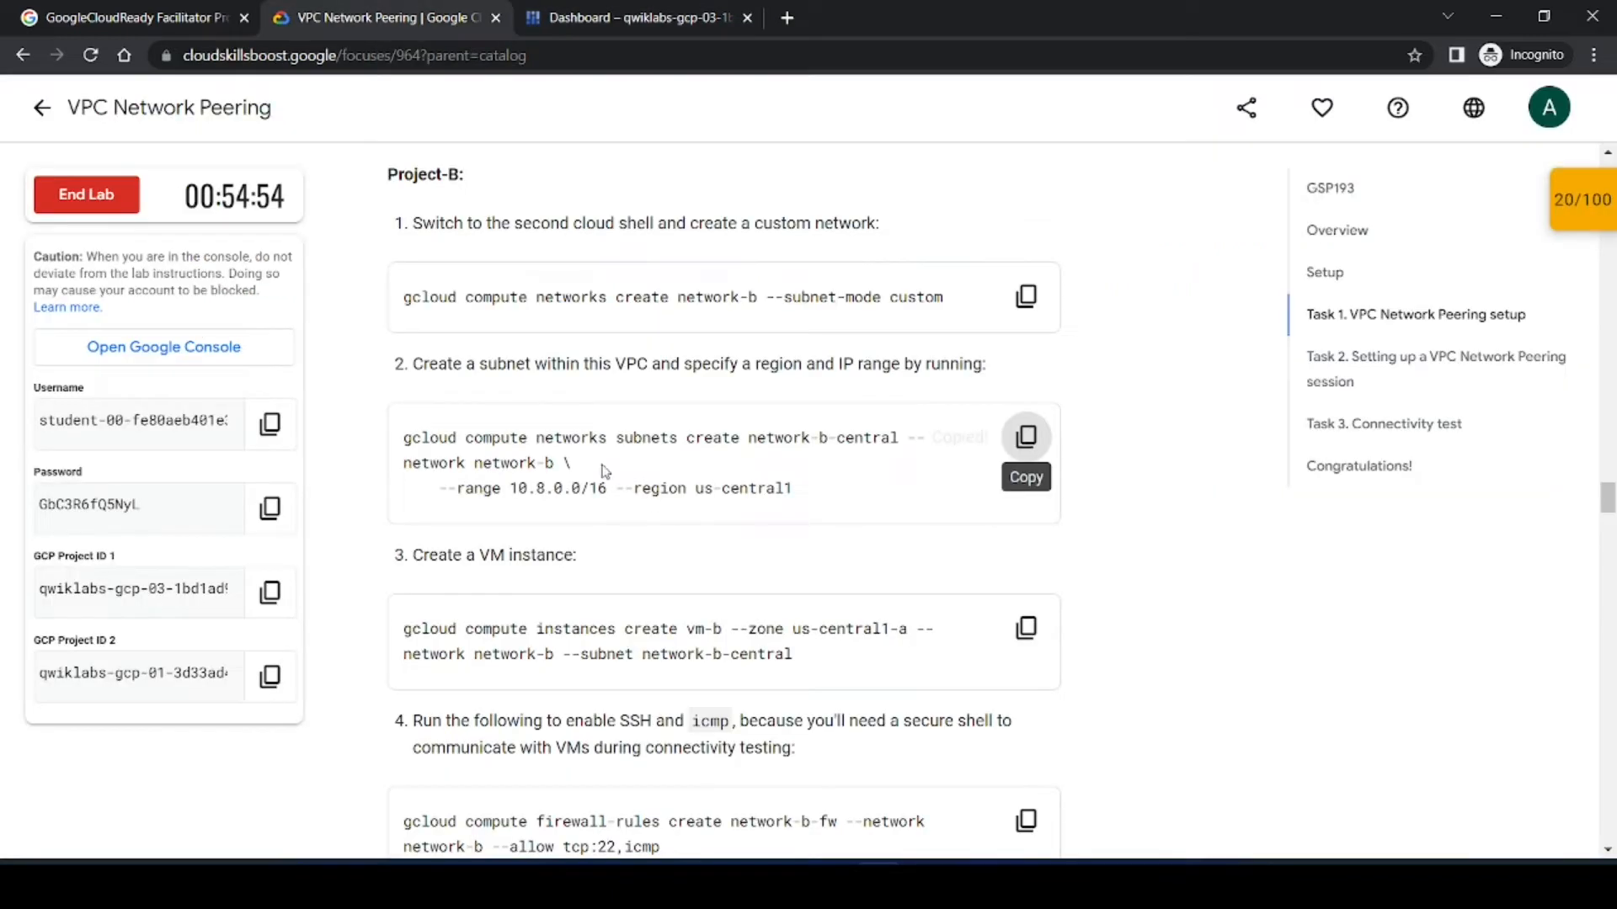
{"action": "left_click", "coordinate": [1026, 627]}
{"action": "left_click", "coordinate": [596, 13]}
{"action": "key", "text": "ctrl+v"}
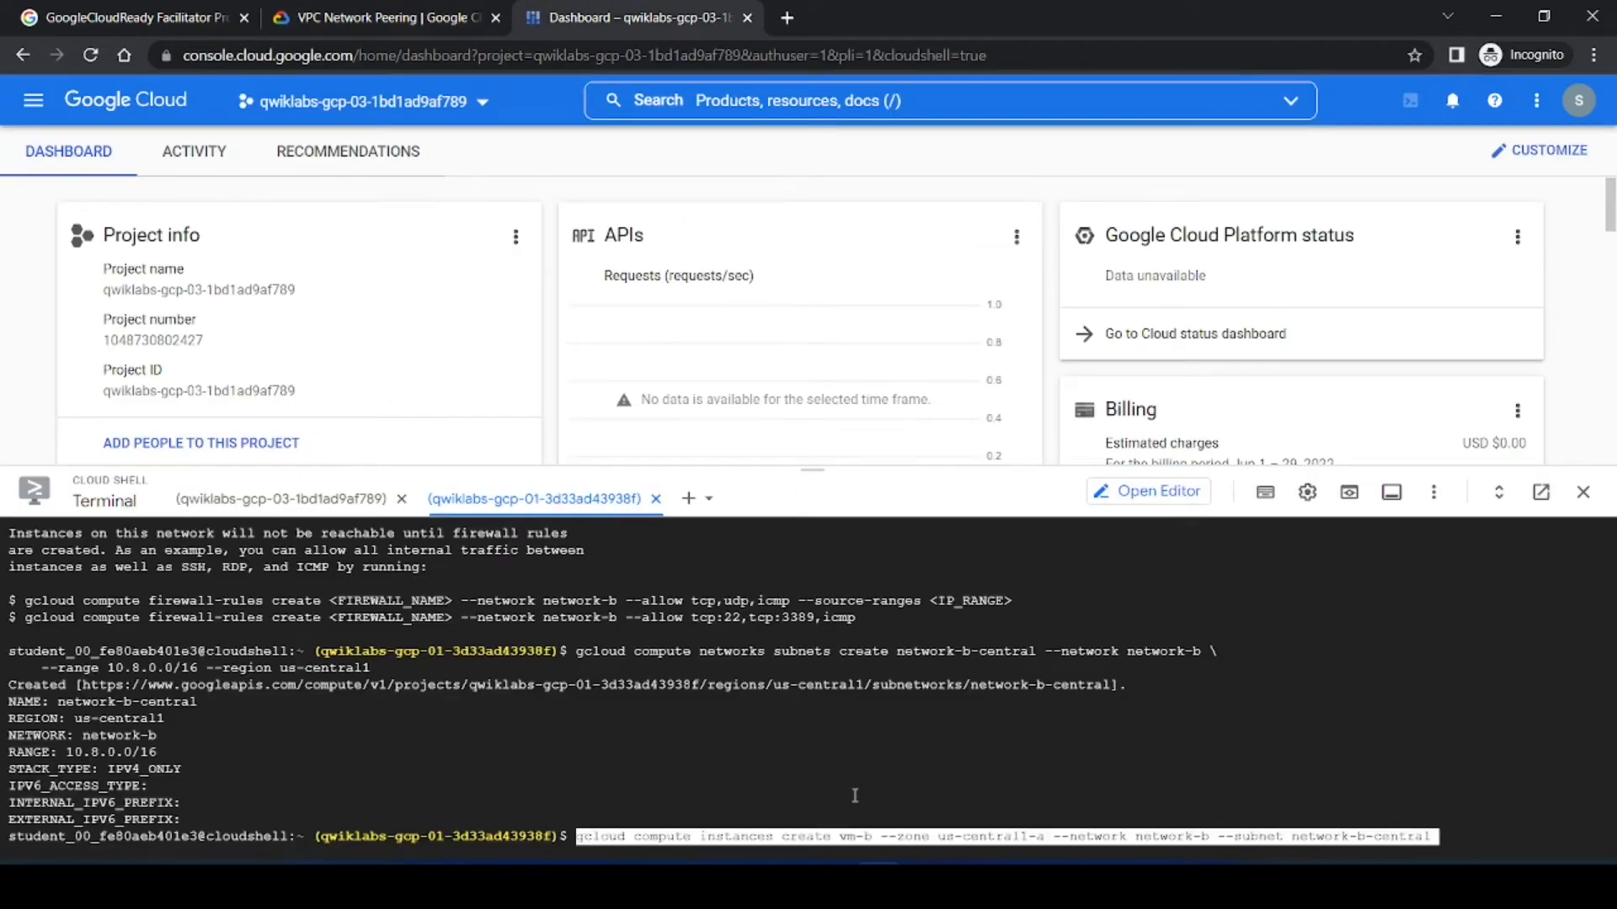
{"action": "key", "text": "Return"}
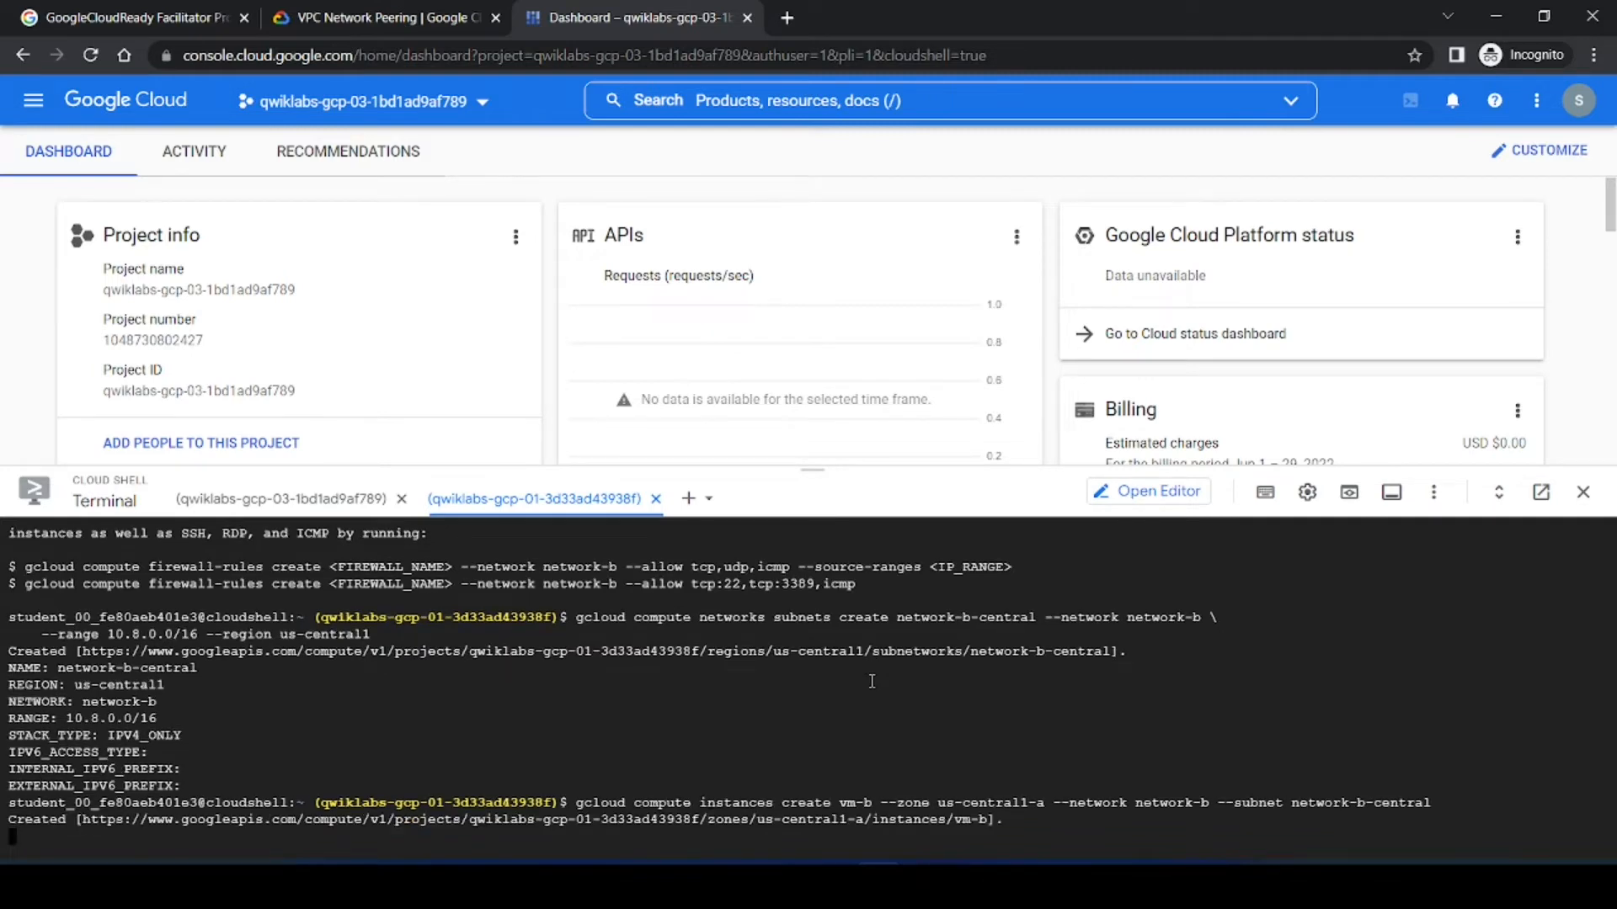
Step: Create firewall rule network-b-fw on network-b allowing tcp:22,icmp with the lab's command
{"action": "key", "text": "ctrl+shift+Tab"}
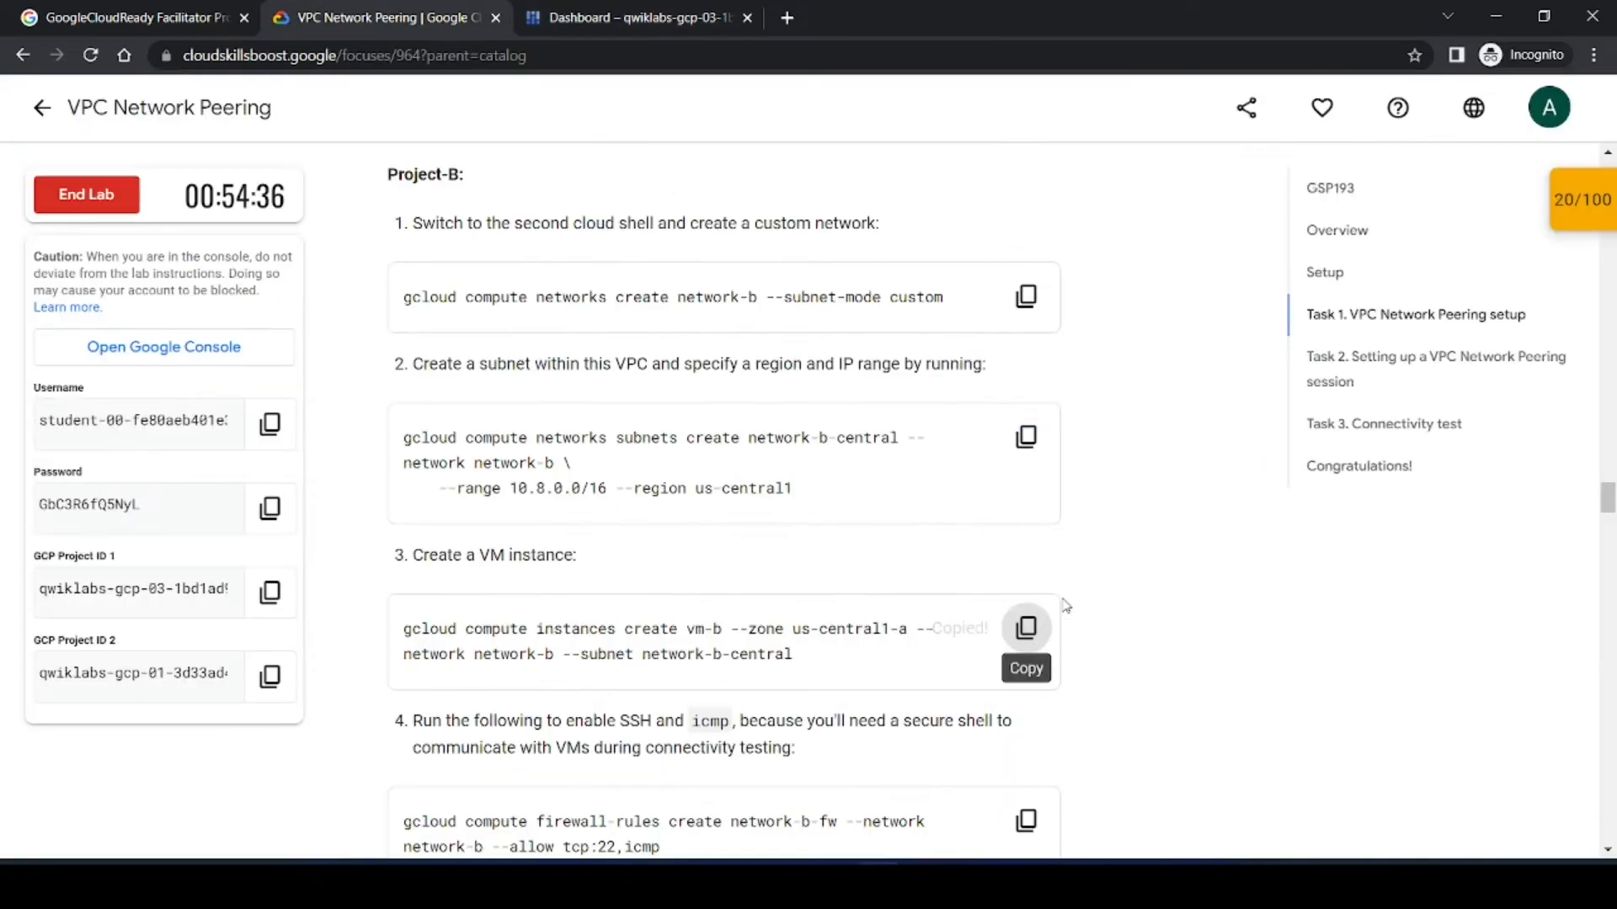
{"action": "scroll", "coordinate": [1109, 624], "scroll_direction": "down", "scroll_amount": 2}
{"action": "scroll", "coordinate": [1110, 624], "scroll_direction": "down", "scroll_amount": 1}
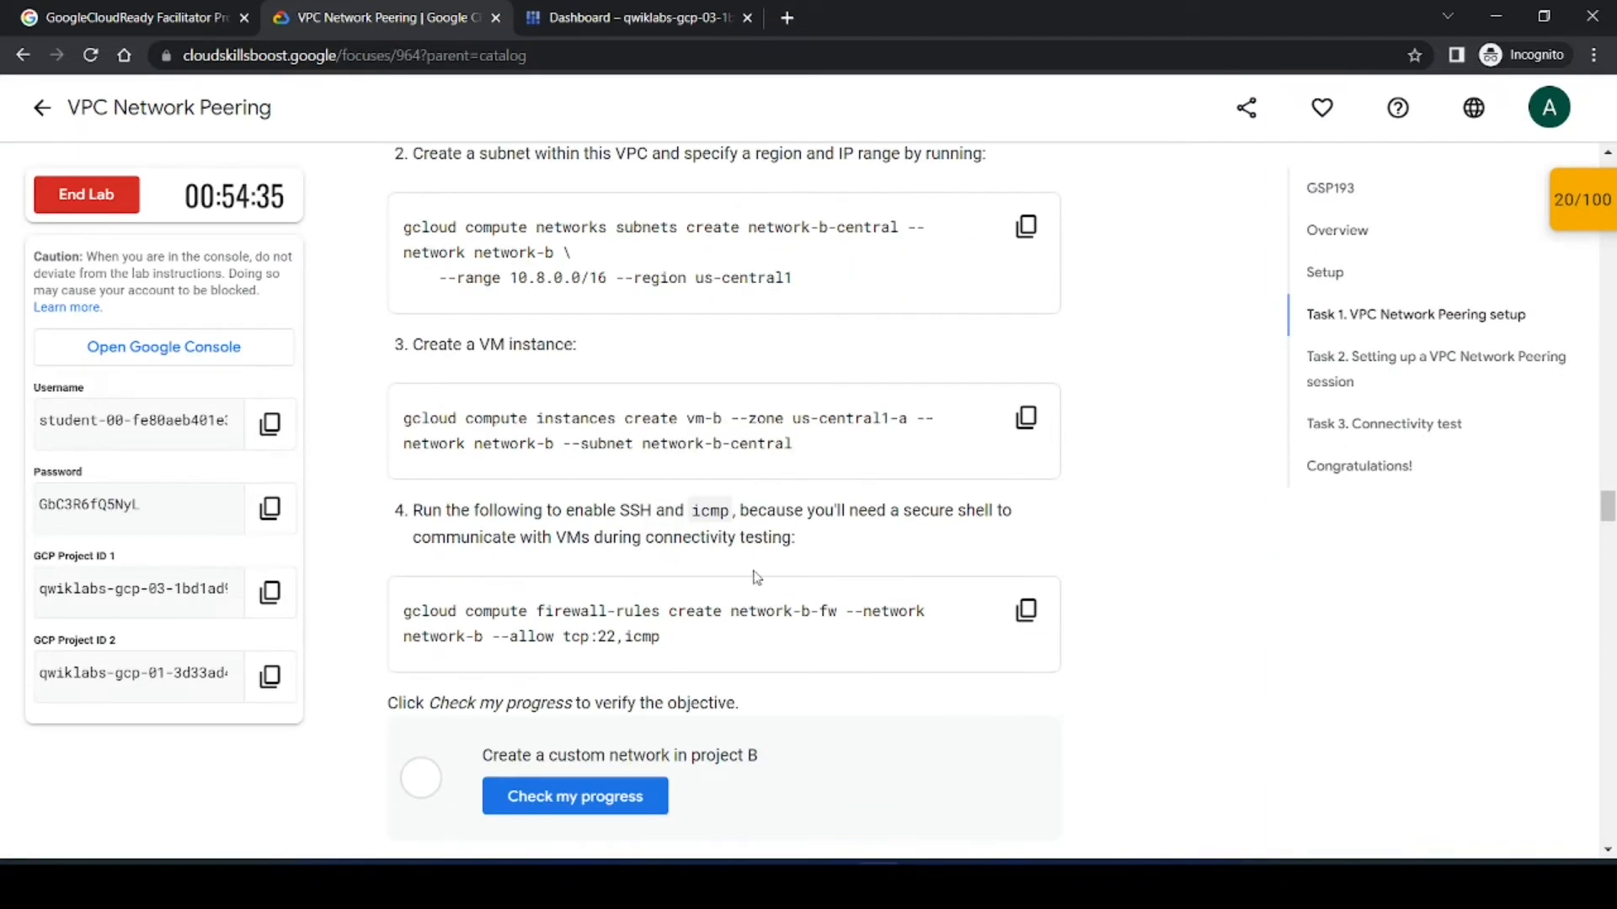
{"action": "left_click", "coordinate": [1026, 609]}
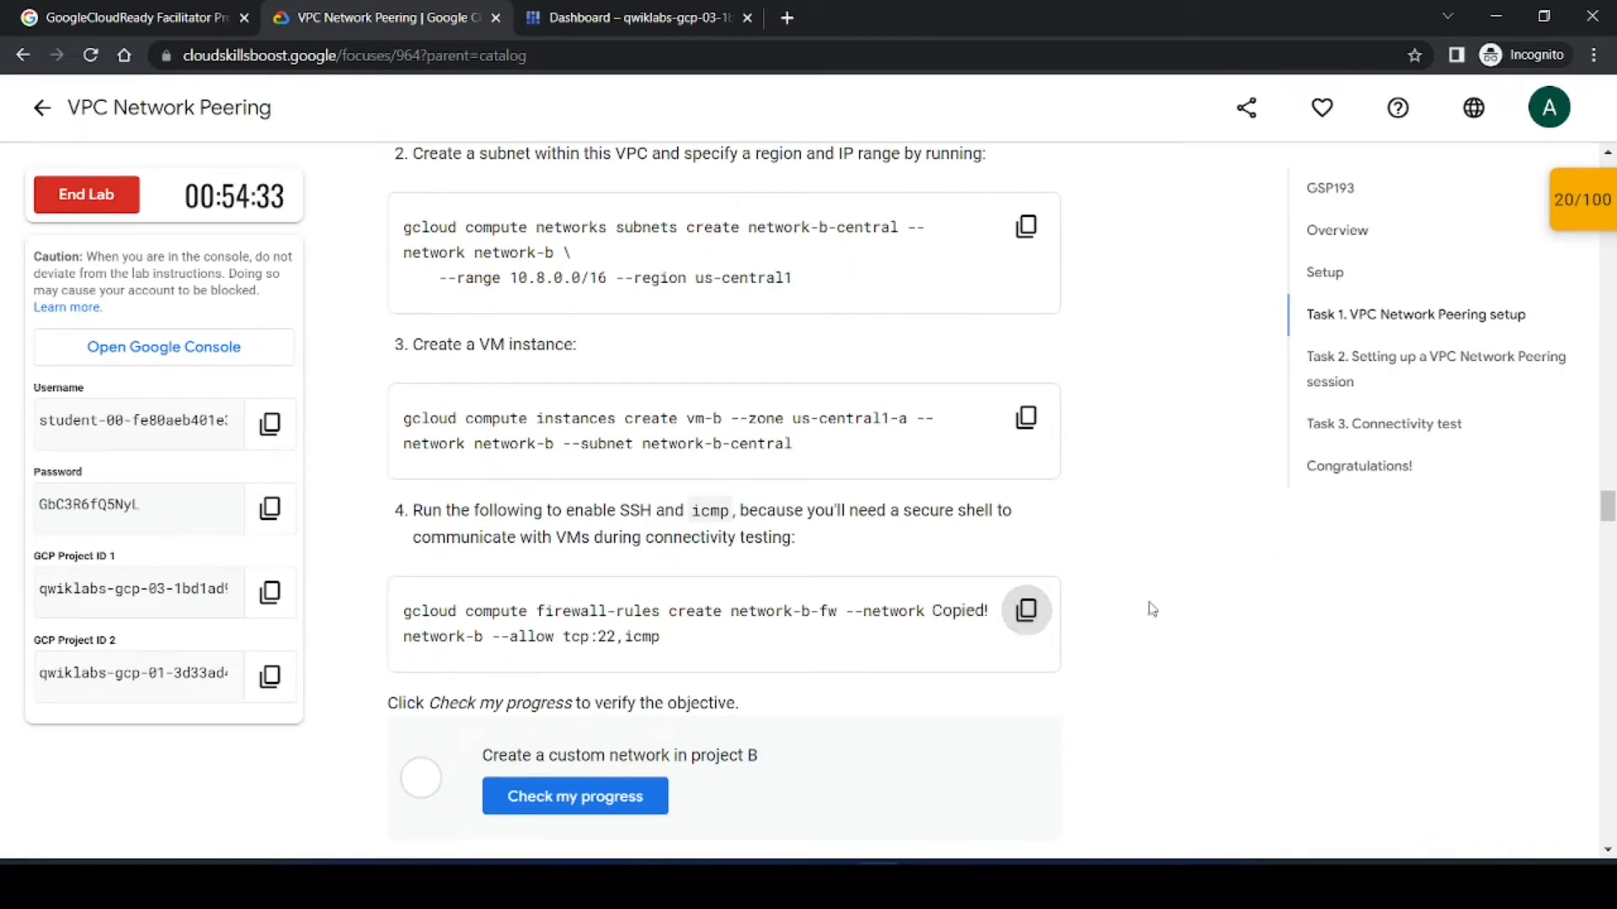
{"action": "left_click", "coordinate": [606, 17]}
{"action": "key", "text": "ctrl+v"}
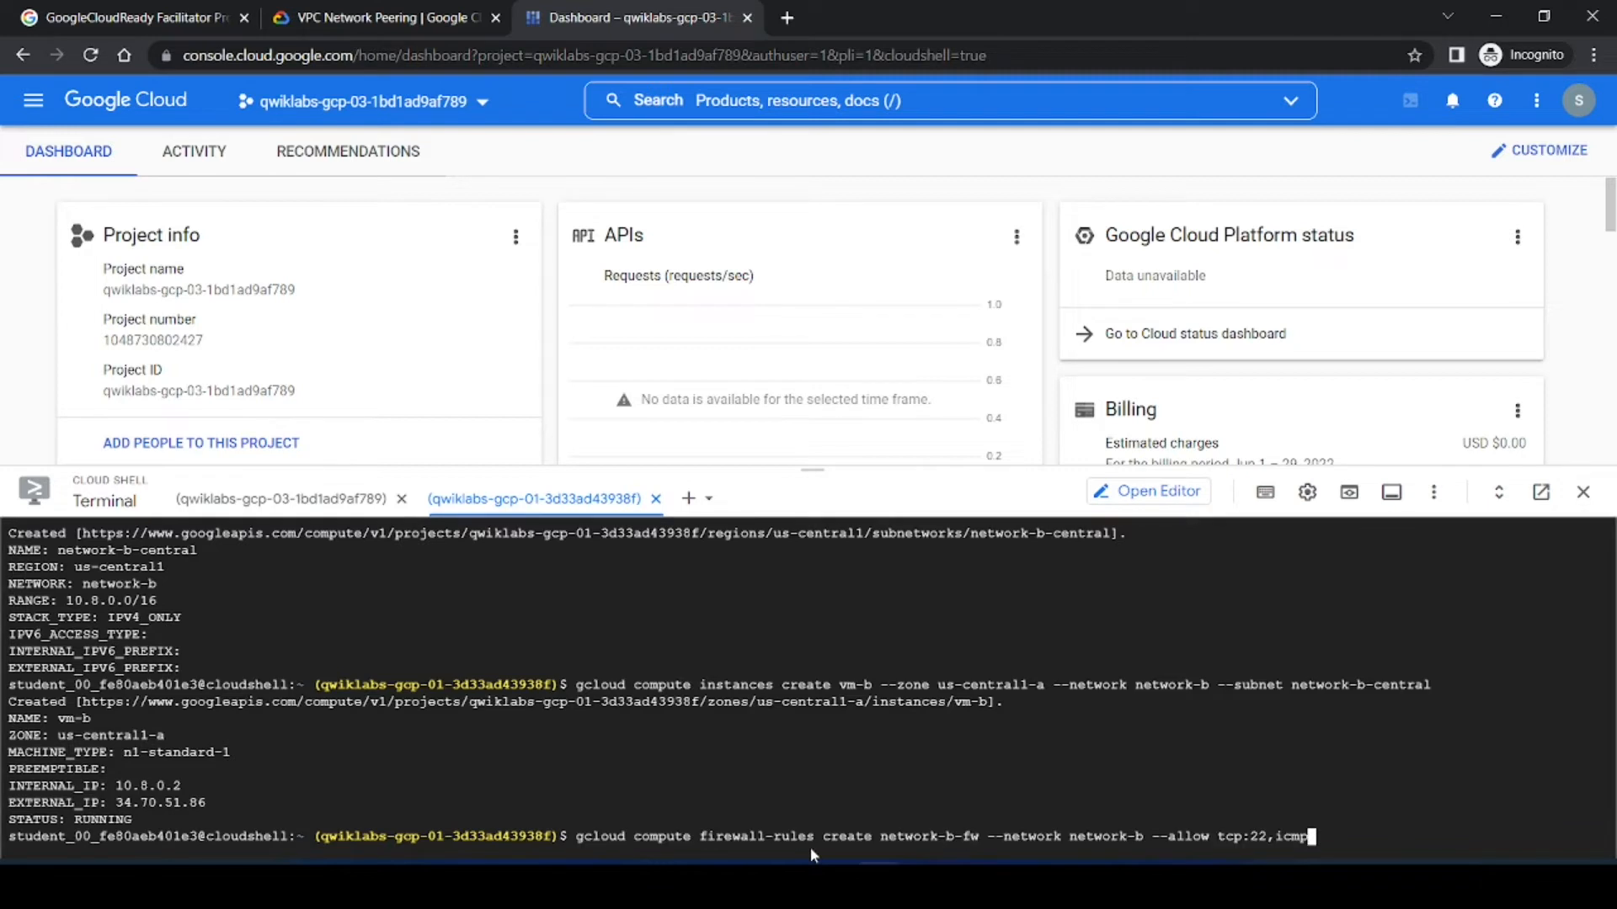
{"action": "key", "text": "Return"}
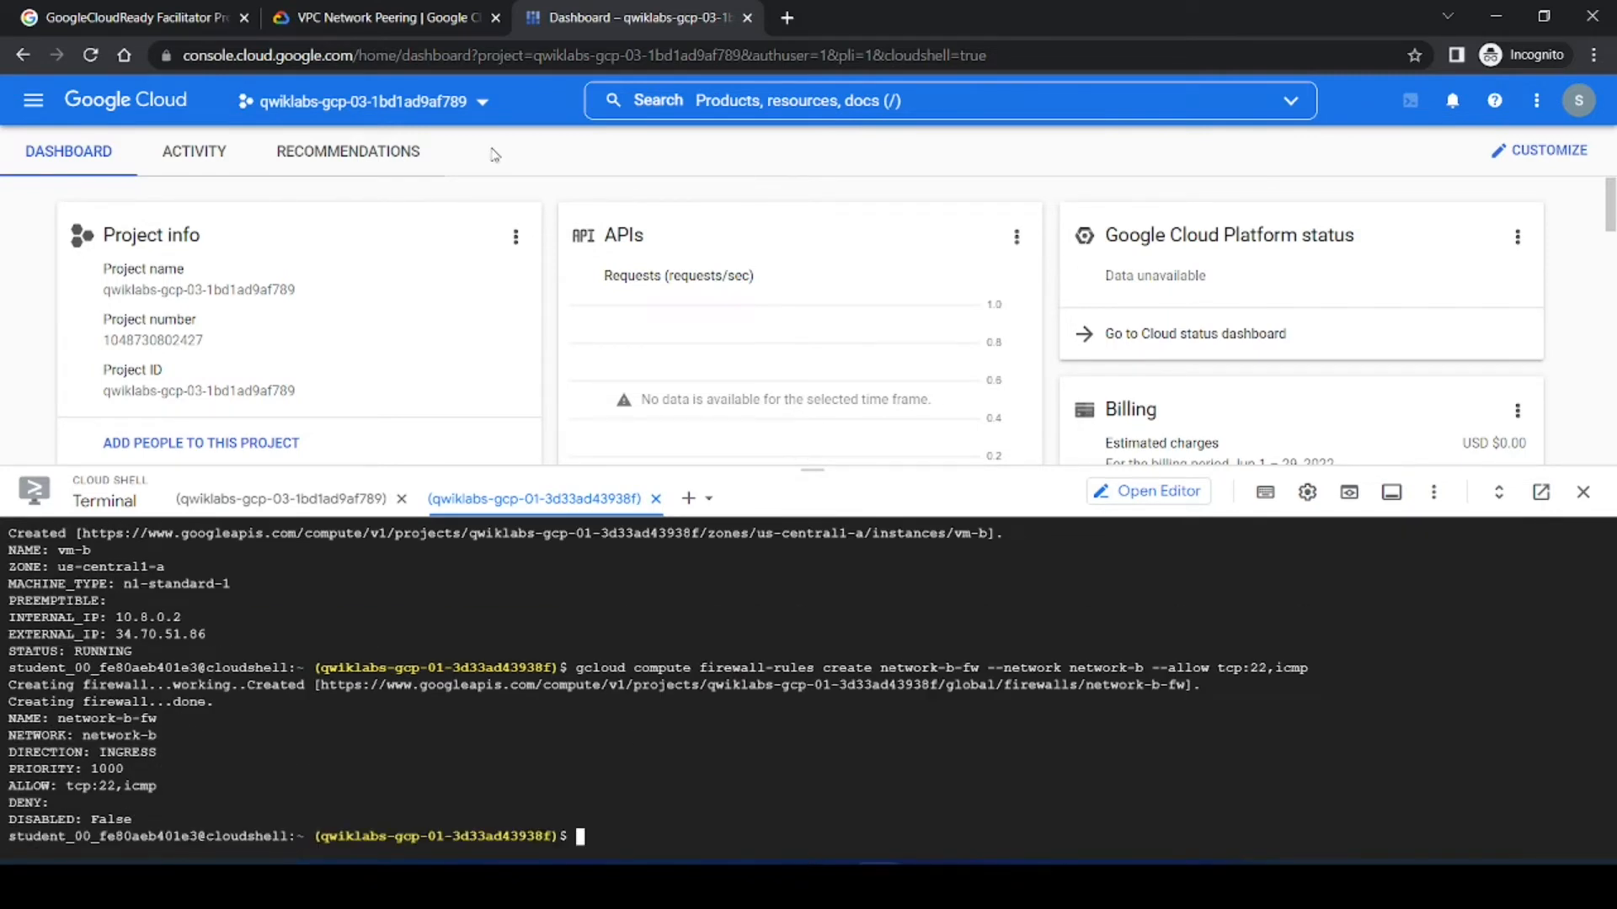
Step: Check progress for the 'Create a custom network in project B' objective in the lab
{"action": "left_click", "coordinate": [383, 17]}
{"action": "scroll", "coordinate": [709, 598], "scroll_direction": "down", "scroll_amount": 3}
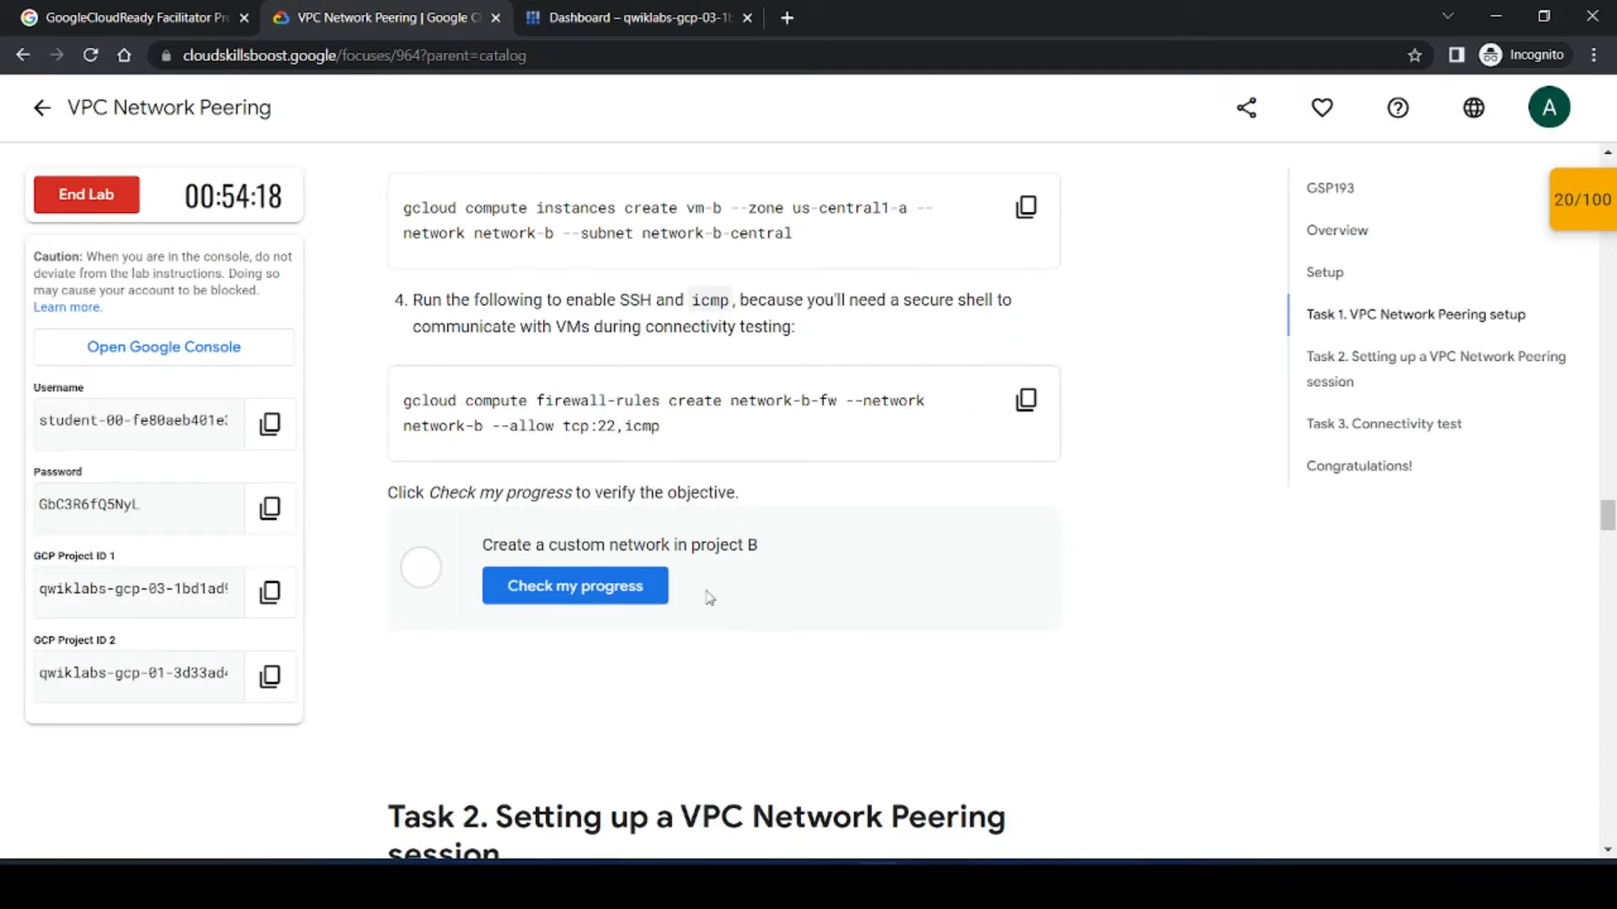
{"action": "left_click", "coordinate": [613, 596]}
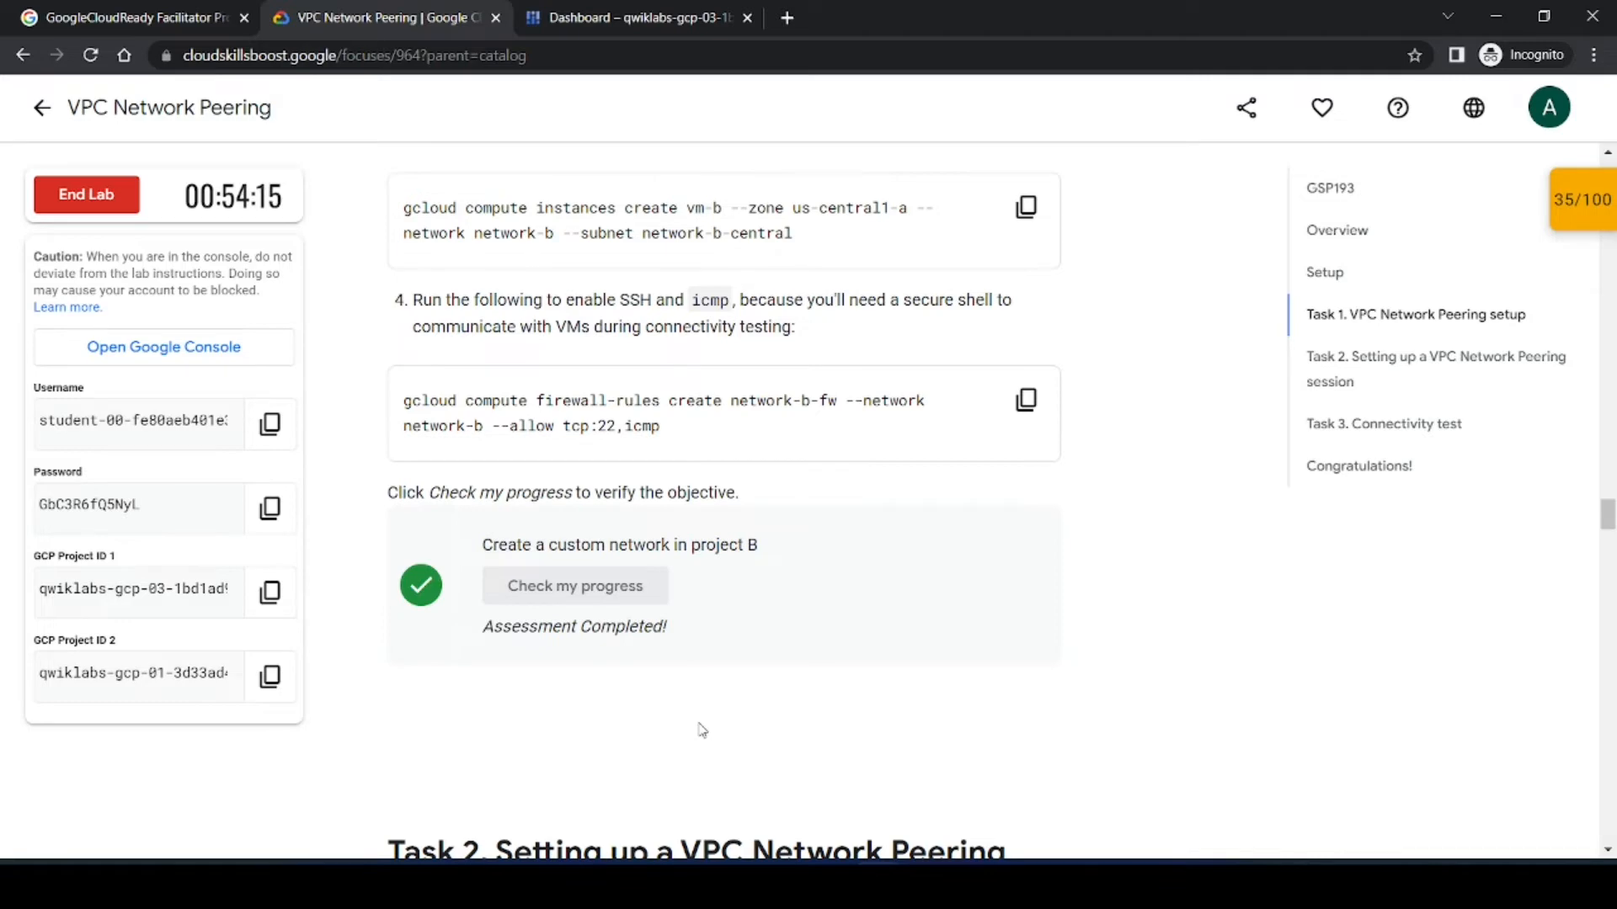
Step: Read the Task 2 peering instructions, enlarging the network-a to network-b peering diagram
{"action": "scroll", "coordinate": [702, 730], "scroll_direction": "down", "scroll_amount": 7}
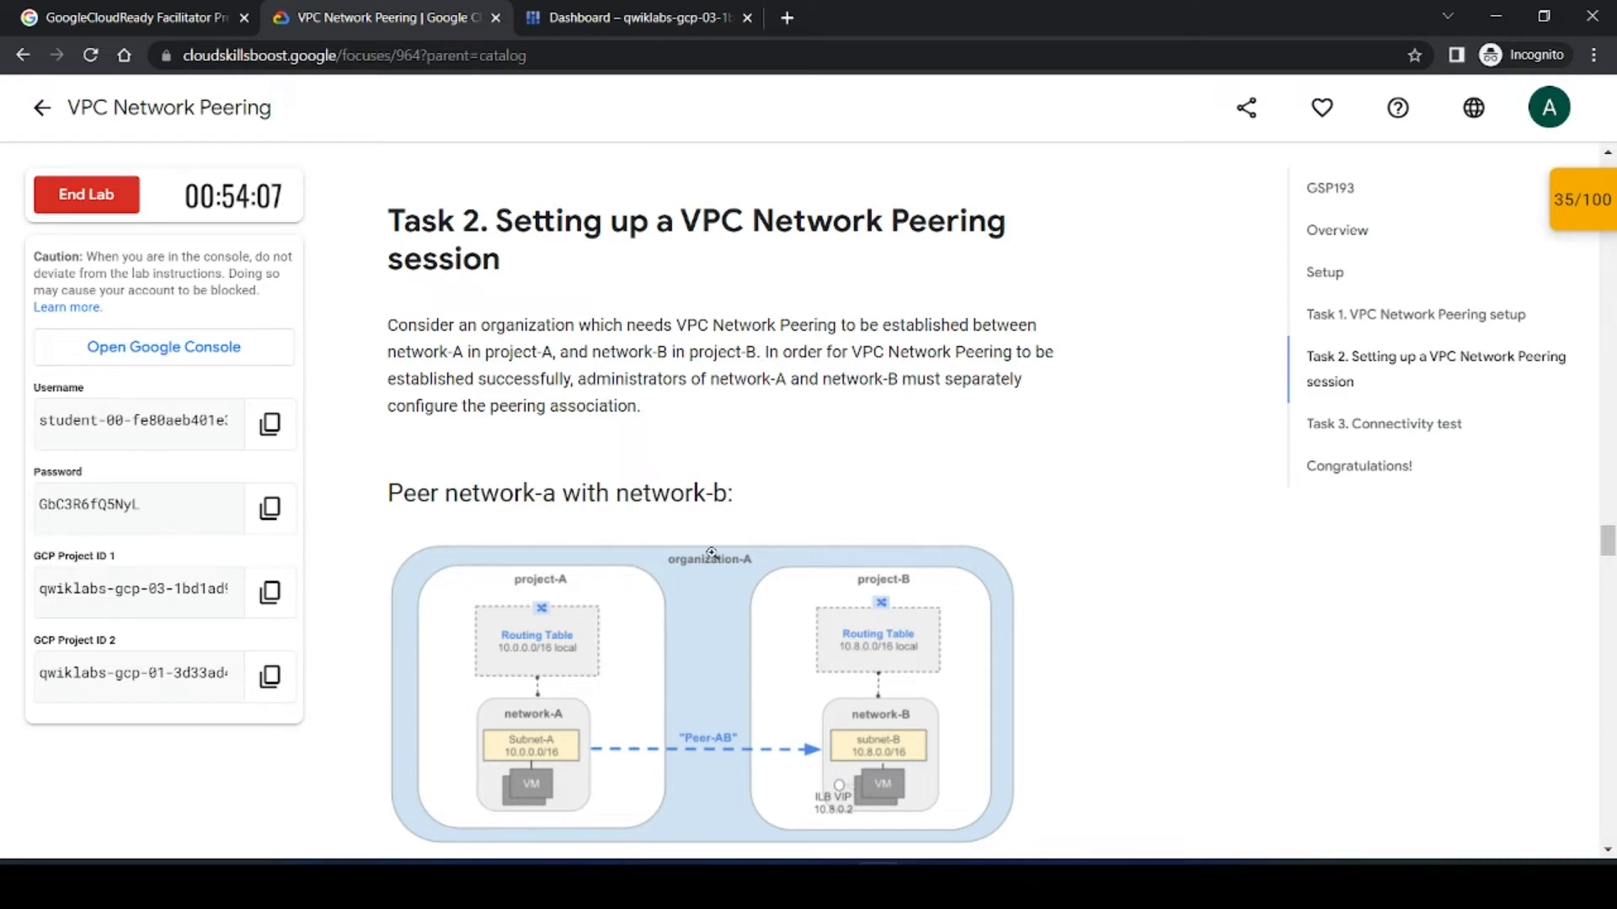
{"action": "scroll", "coordinate": [725, 539], "scroll_direction": "down", "scroll_amount": 1}
{"action": "scroll", "coordinate": [674, 427], "scroll_direction": "down", "scroll_amount": 1}
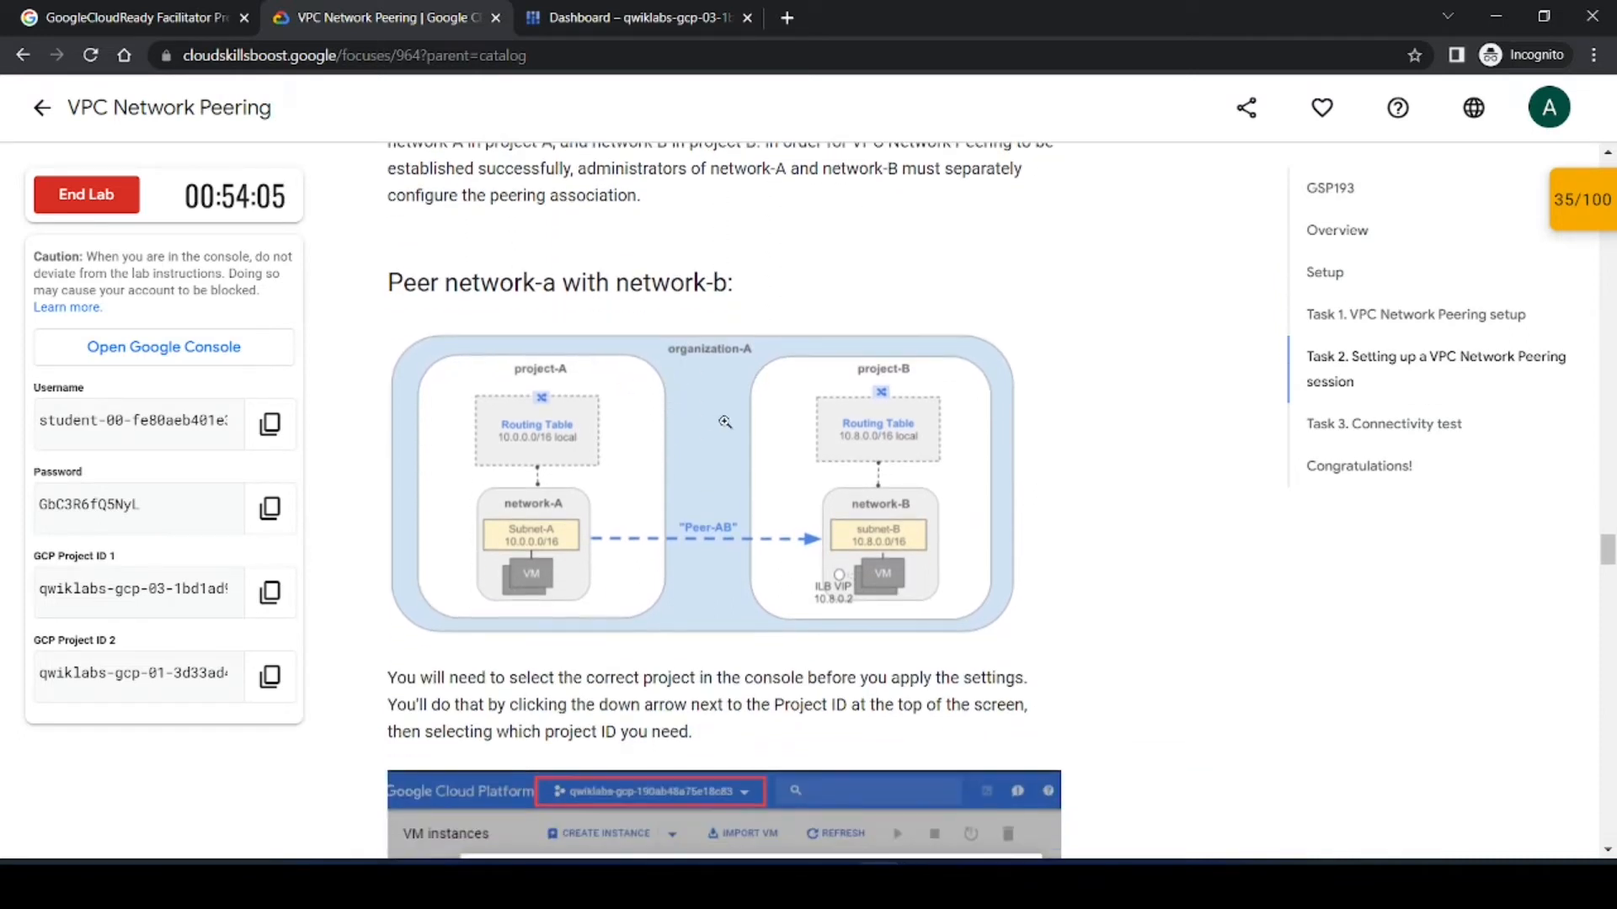
{"action": "left_click", "coordinate": [540, 462]}
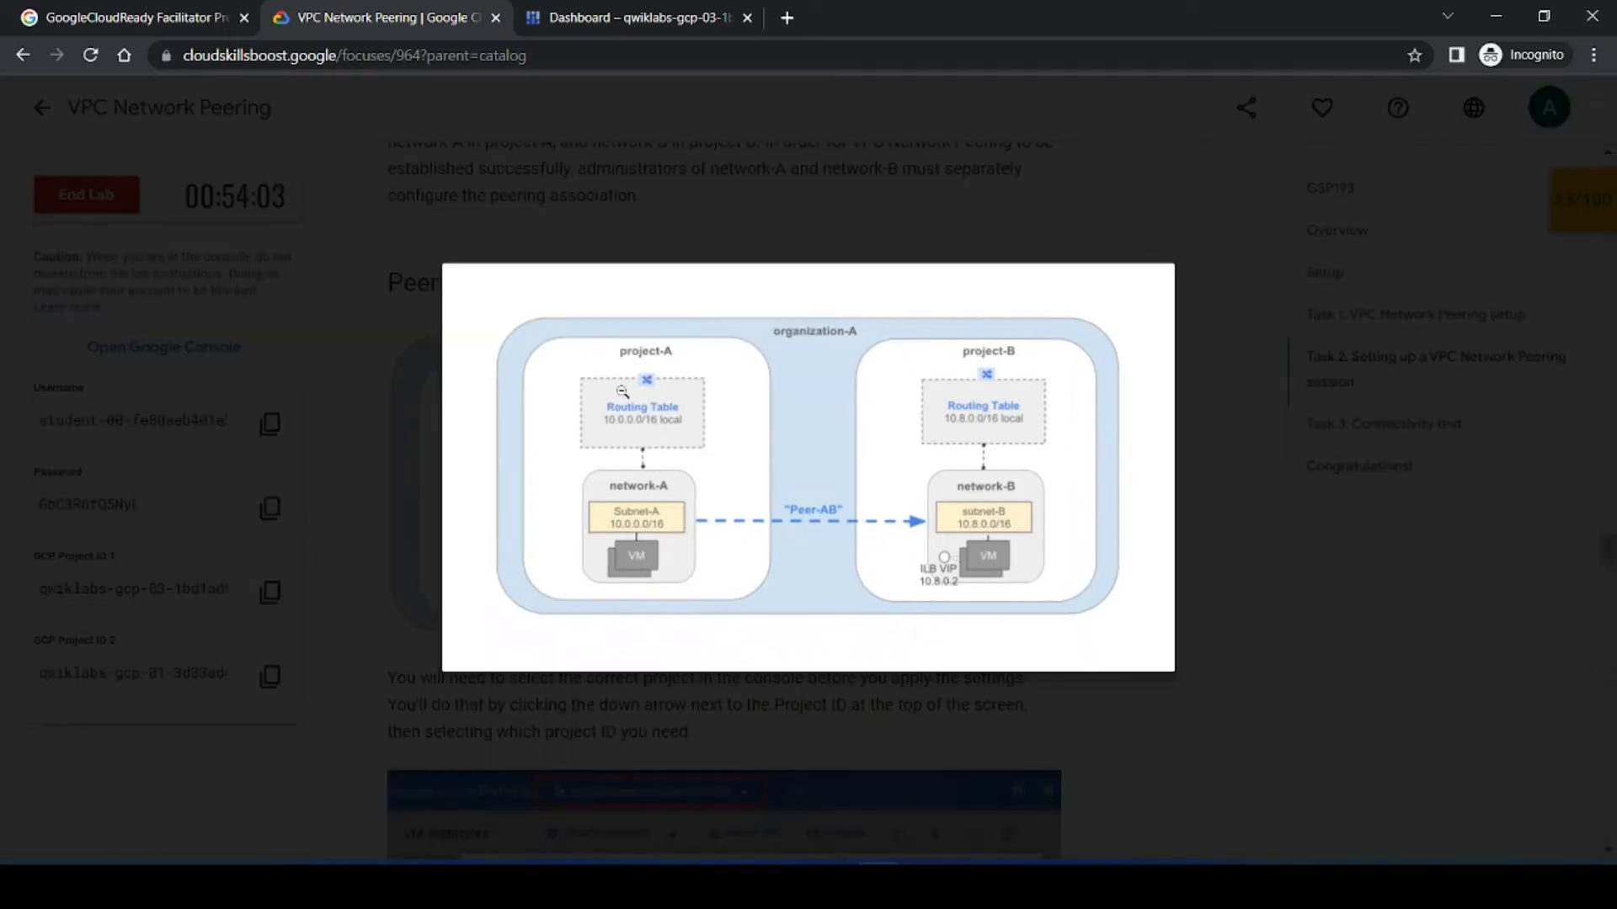
{"action": "left_click", "coordinate": [997, 496]}
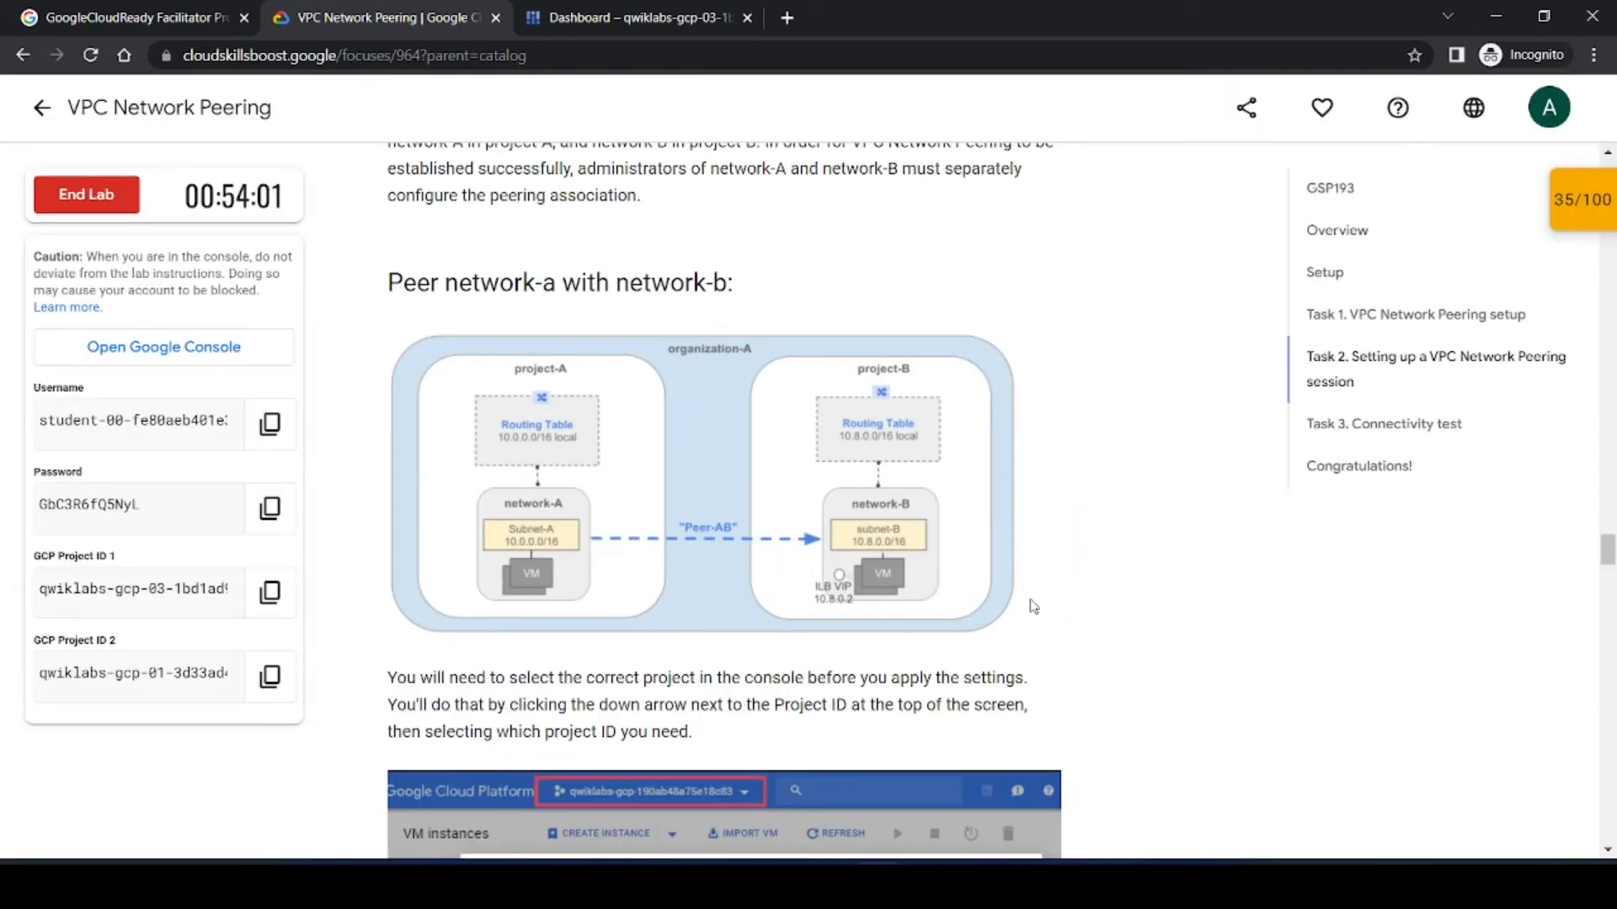
{"action": "scroll", "coordinate": [1032, 602], "scroll_direction": "down", "scroll_amount": 2}
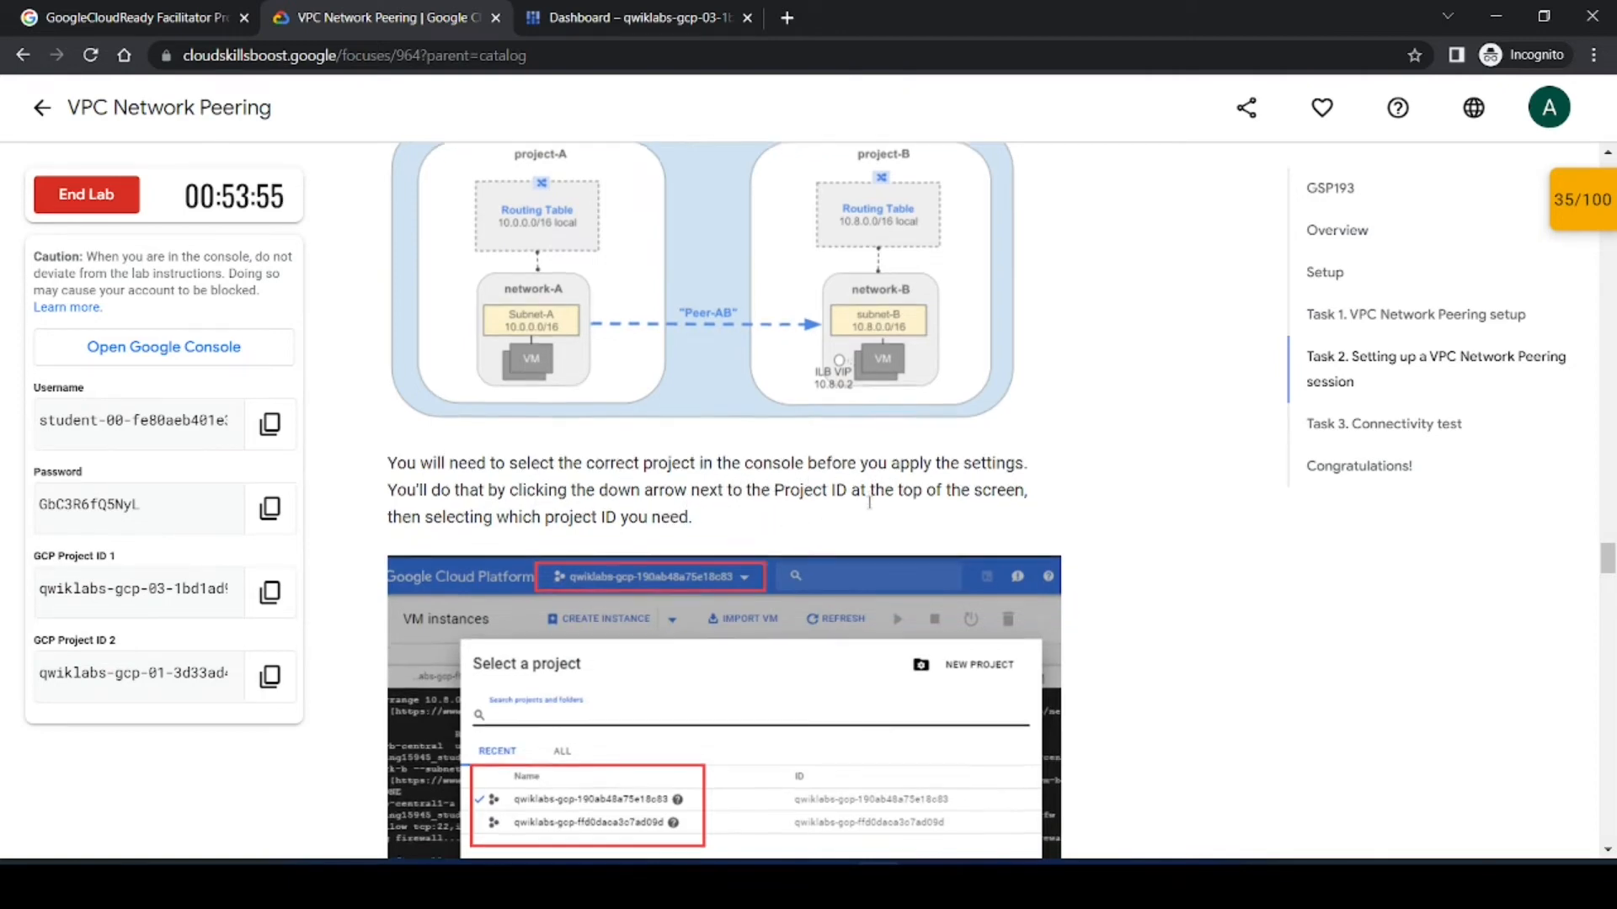
{"action": "scroll", "coordinate": [791, 515], "scroll_direction": "down", "scroll_amount": 2}
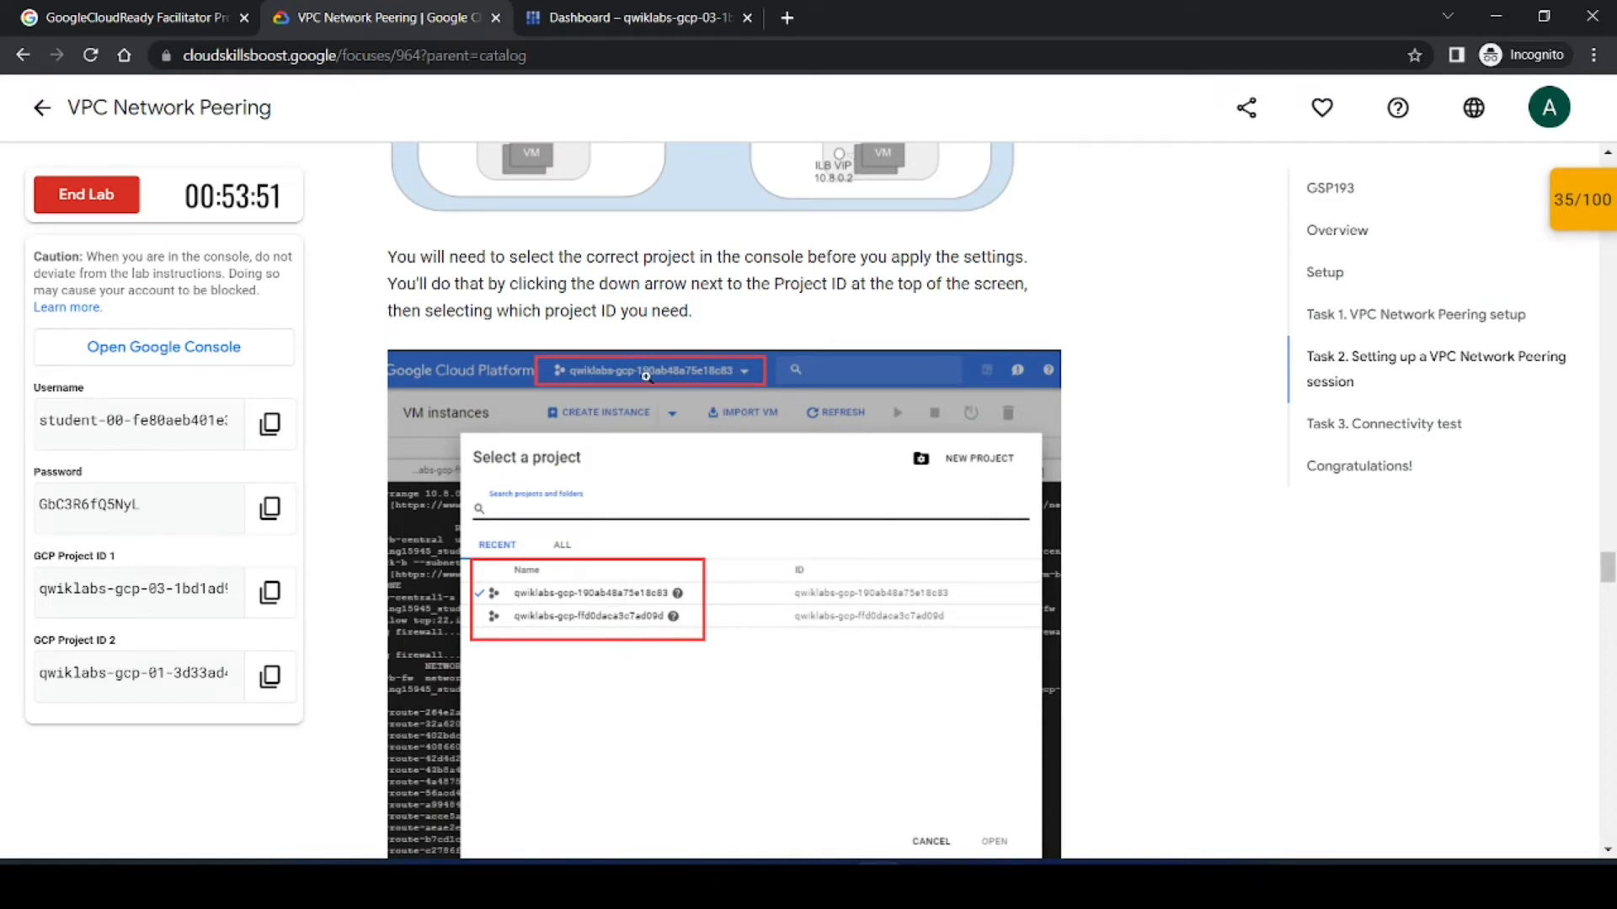
{"action": "scroll", "coordinate": [672, 560], "scroll_direction": "down", "scroll_amount": 2}
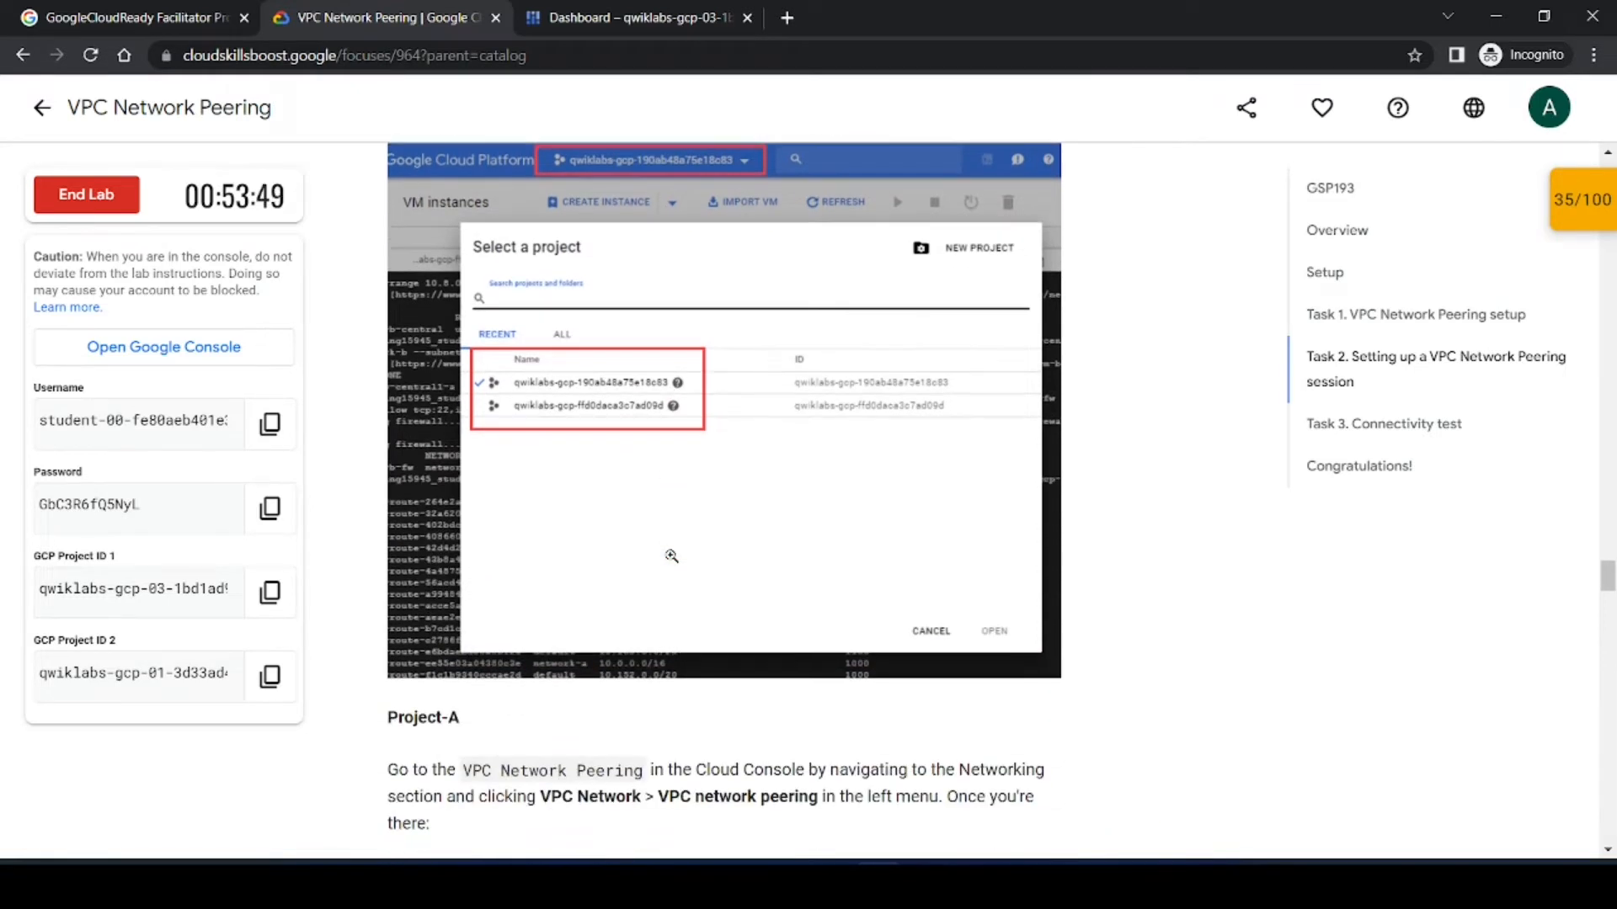
{"action": "scroll", "coordinate": [591, 768], "scroll_direction": "up", "scroll_amount": 2}
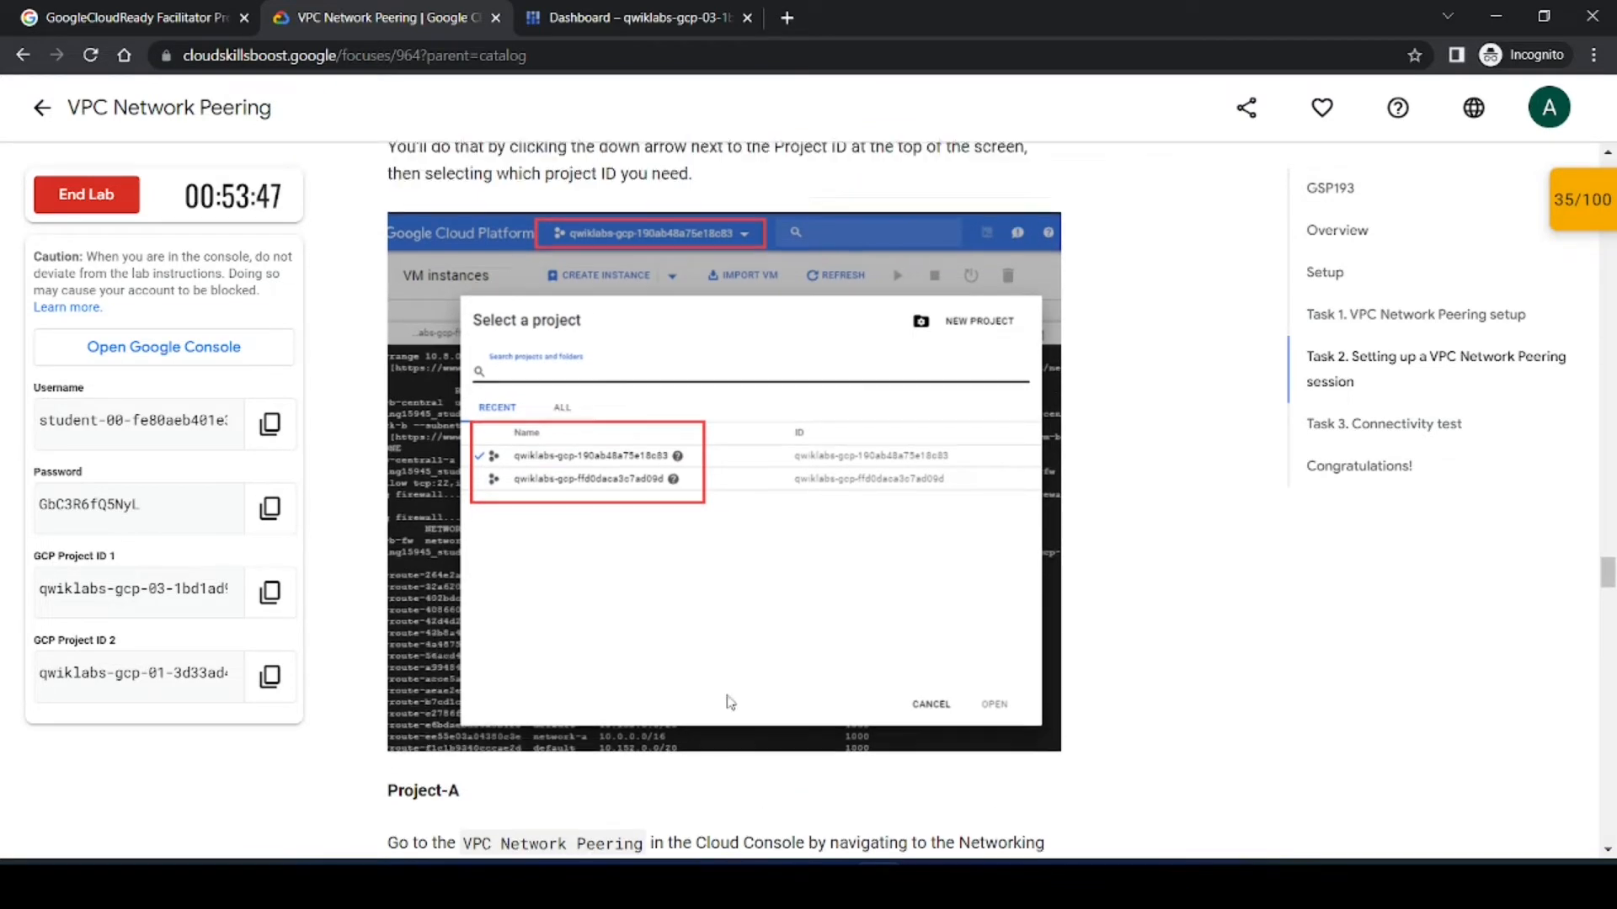
Step: Open the console's project selector and view its recent, starred and all project lists
{"action": "left_click", "coordinate": [640, 17]}
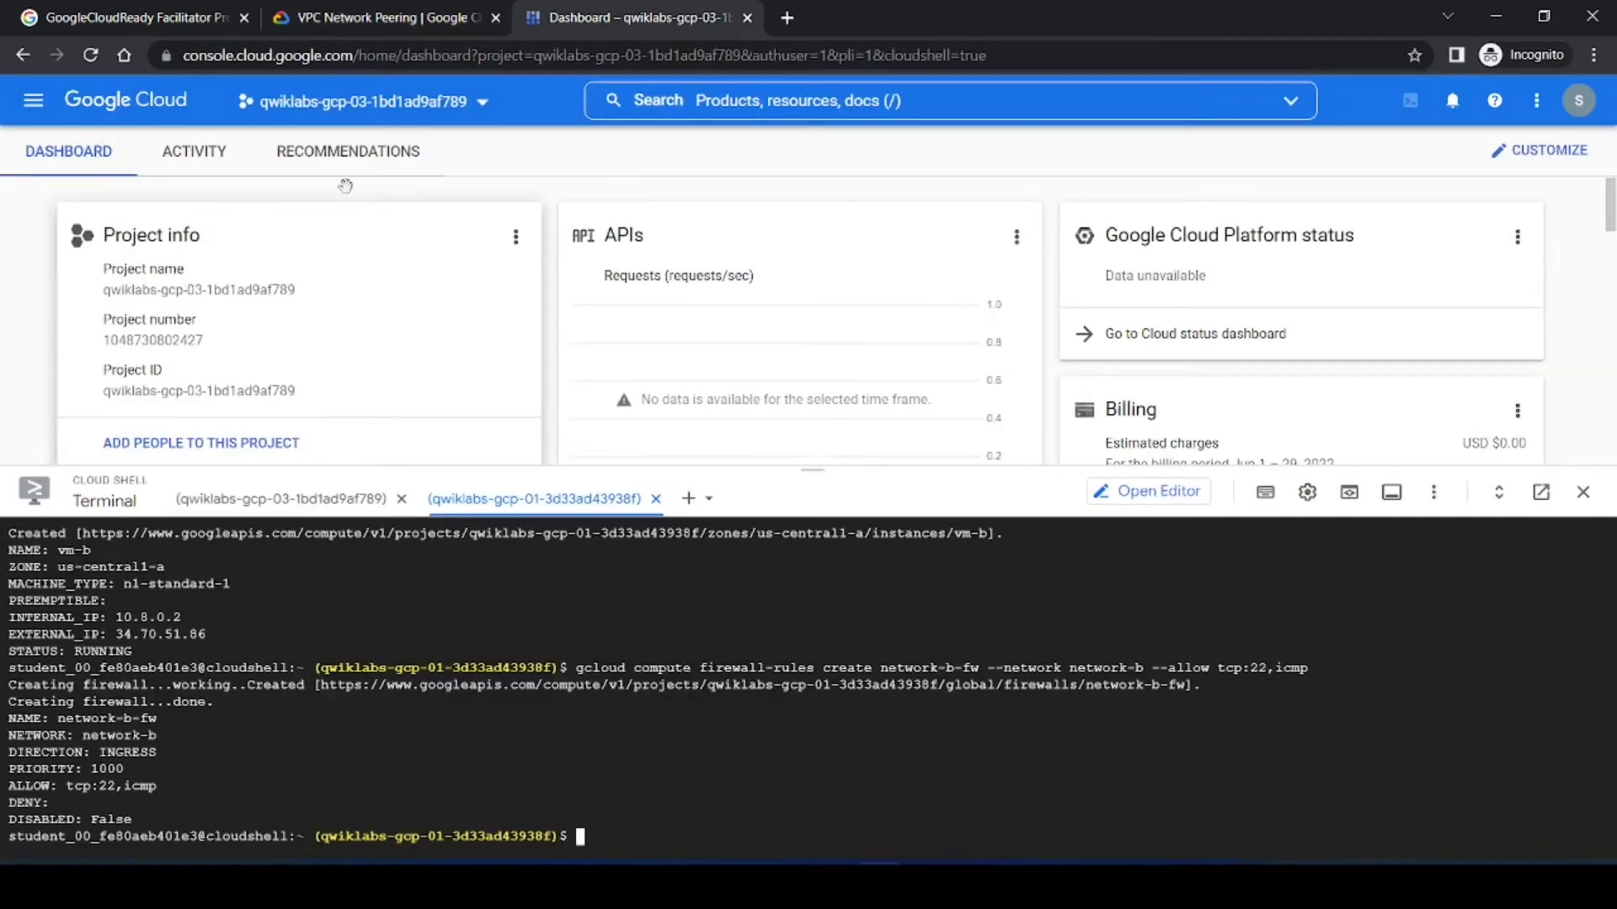
{"action": "left_click", "coordinate": [377, 102]}
{"action": "left_click", "coordinate": [640, 306]}
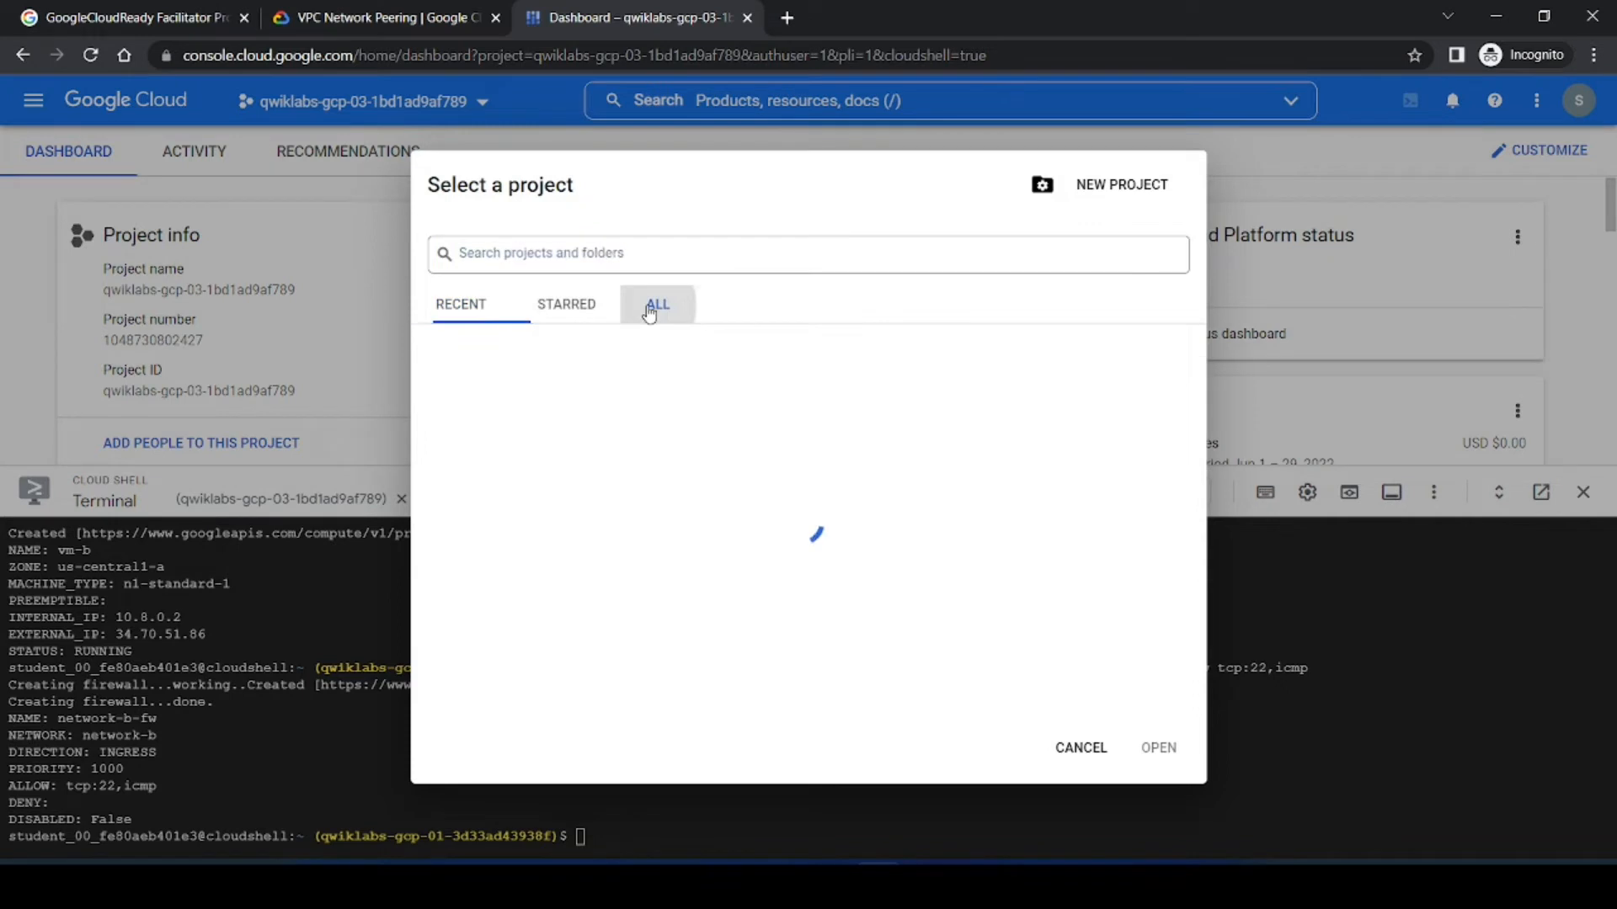
{"action": "left_click", "coordinate": [563, 308]}
{"action": "left_click", "coordinate": [460, 309]}
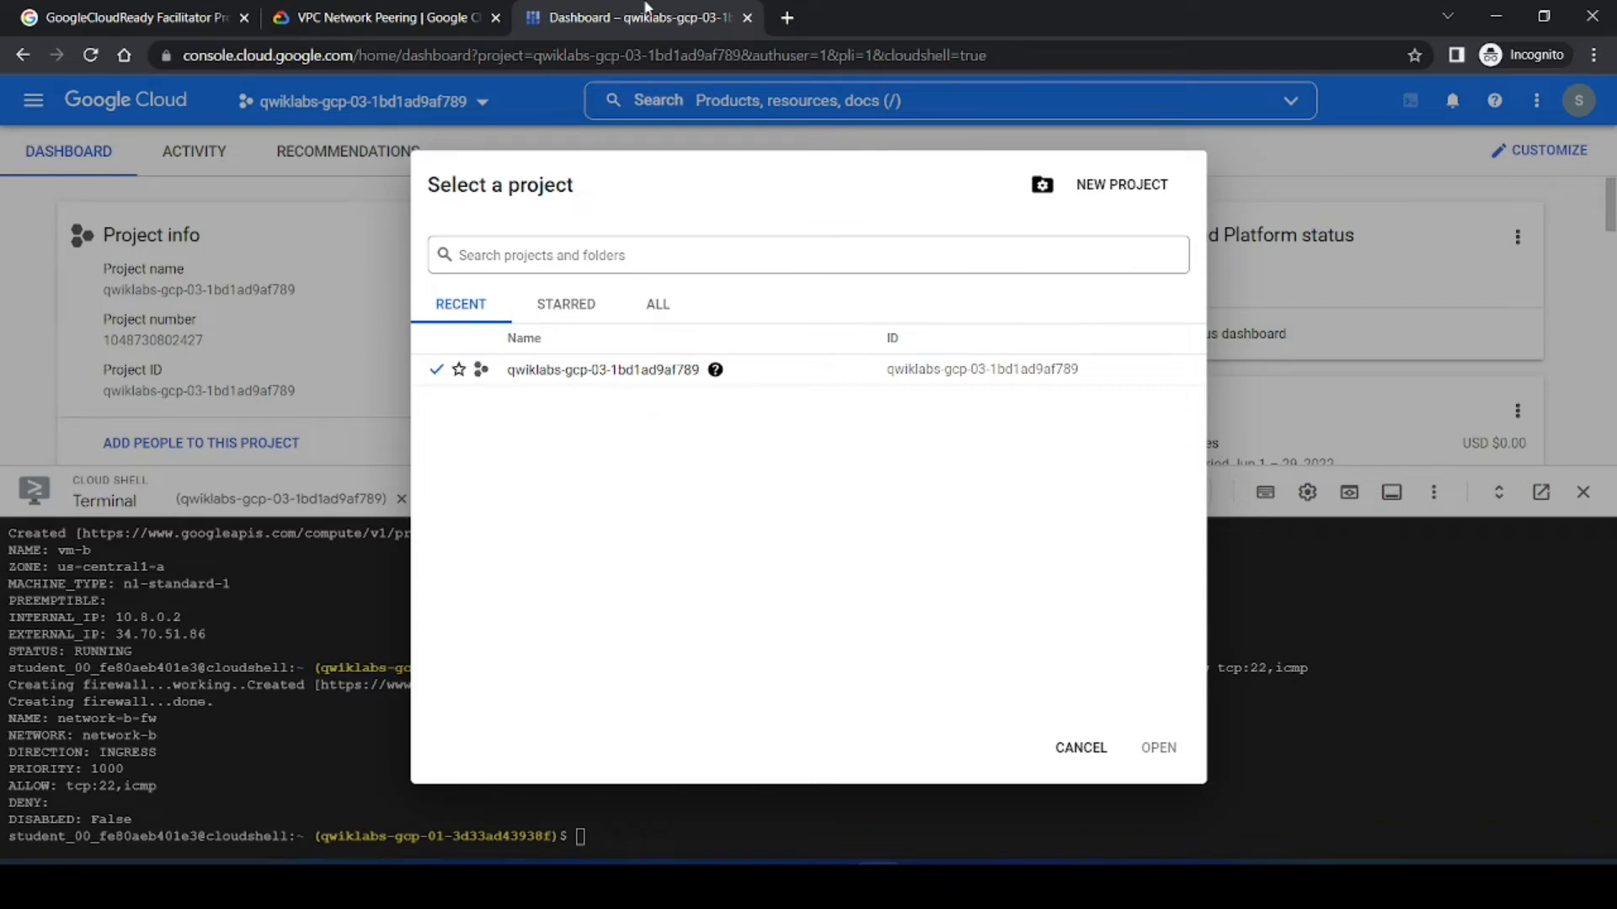
Step: Open the VPC network peering page in project A's console and shrink the Cloud Shell pane
{"action": "left_click", "coordinate": [389, 17]}
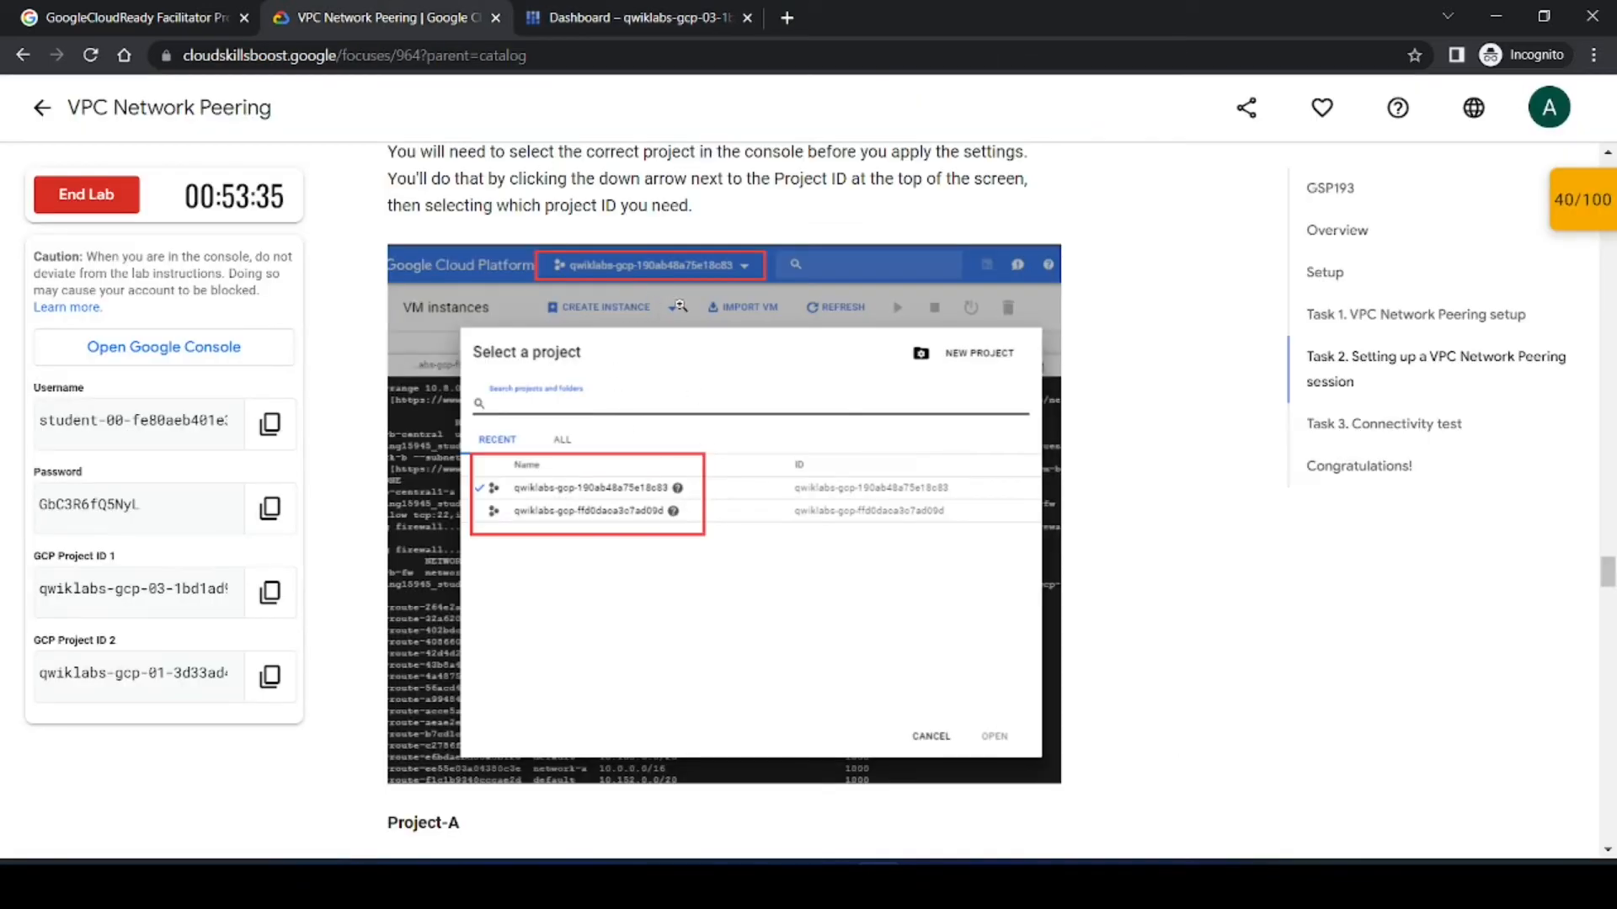
{"action": "scroll", "coordinate": [713, 396], "scroll_direction": "up", "scroll_amount": 1}
{"action": "scroll", "coordinate": [715, 405], "scroll_direction": "down", "scroll_amount": 5}
{"action": "scroll", "coordinate": [728, 423], "scroll_direction": "down", "scroll_amount": 3}
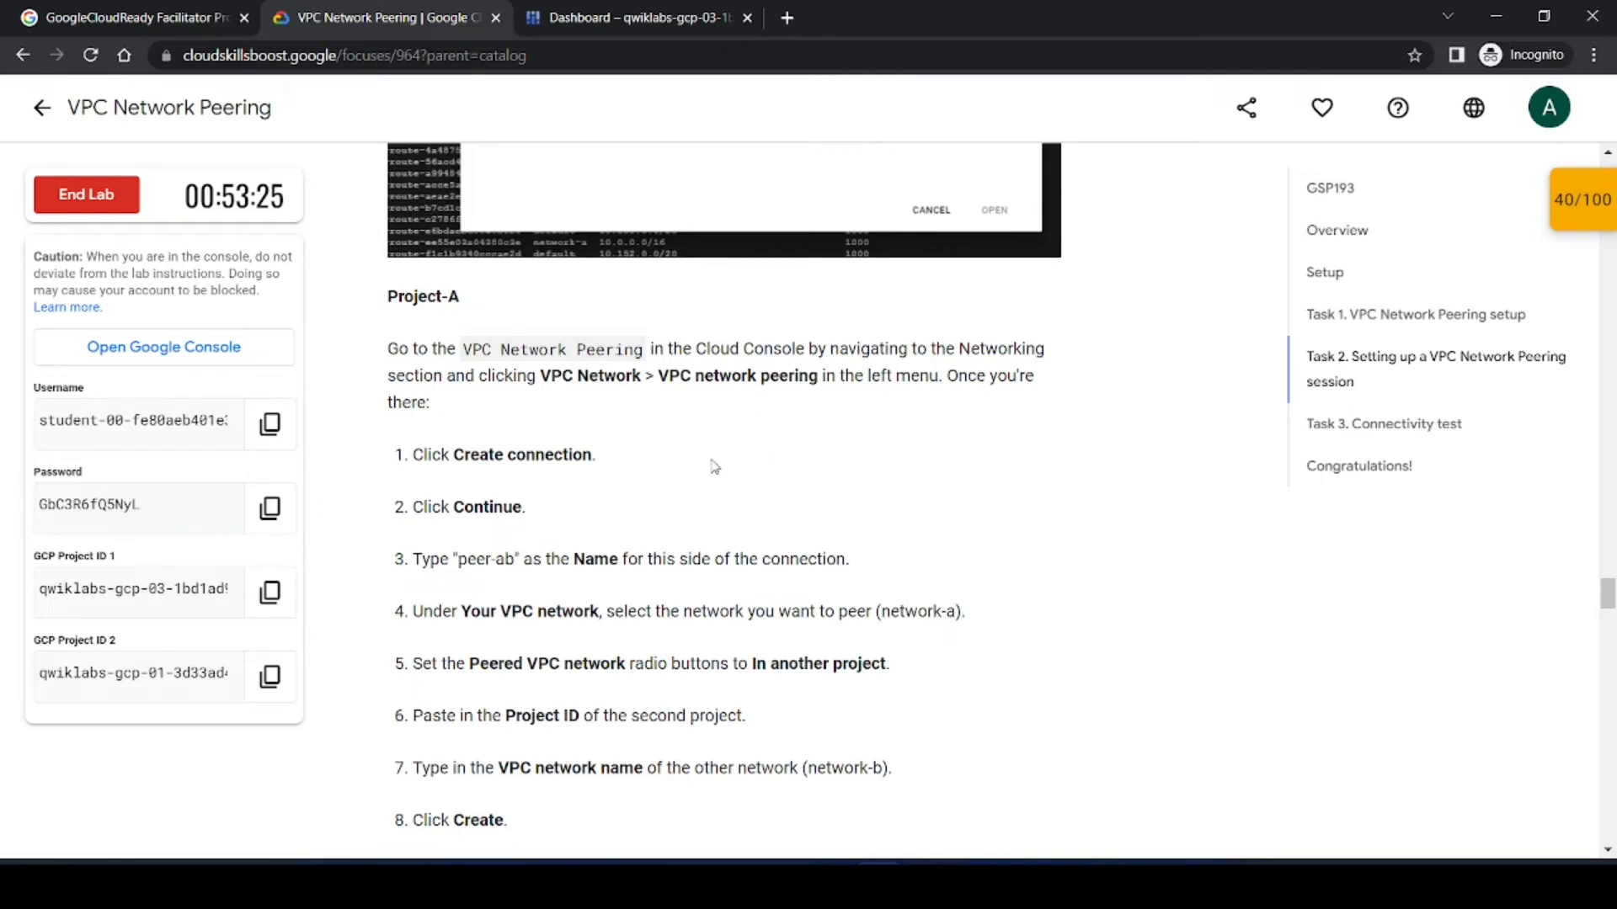
{"action": "left_click", "coordinate": [590, 17]}
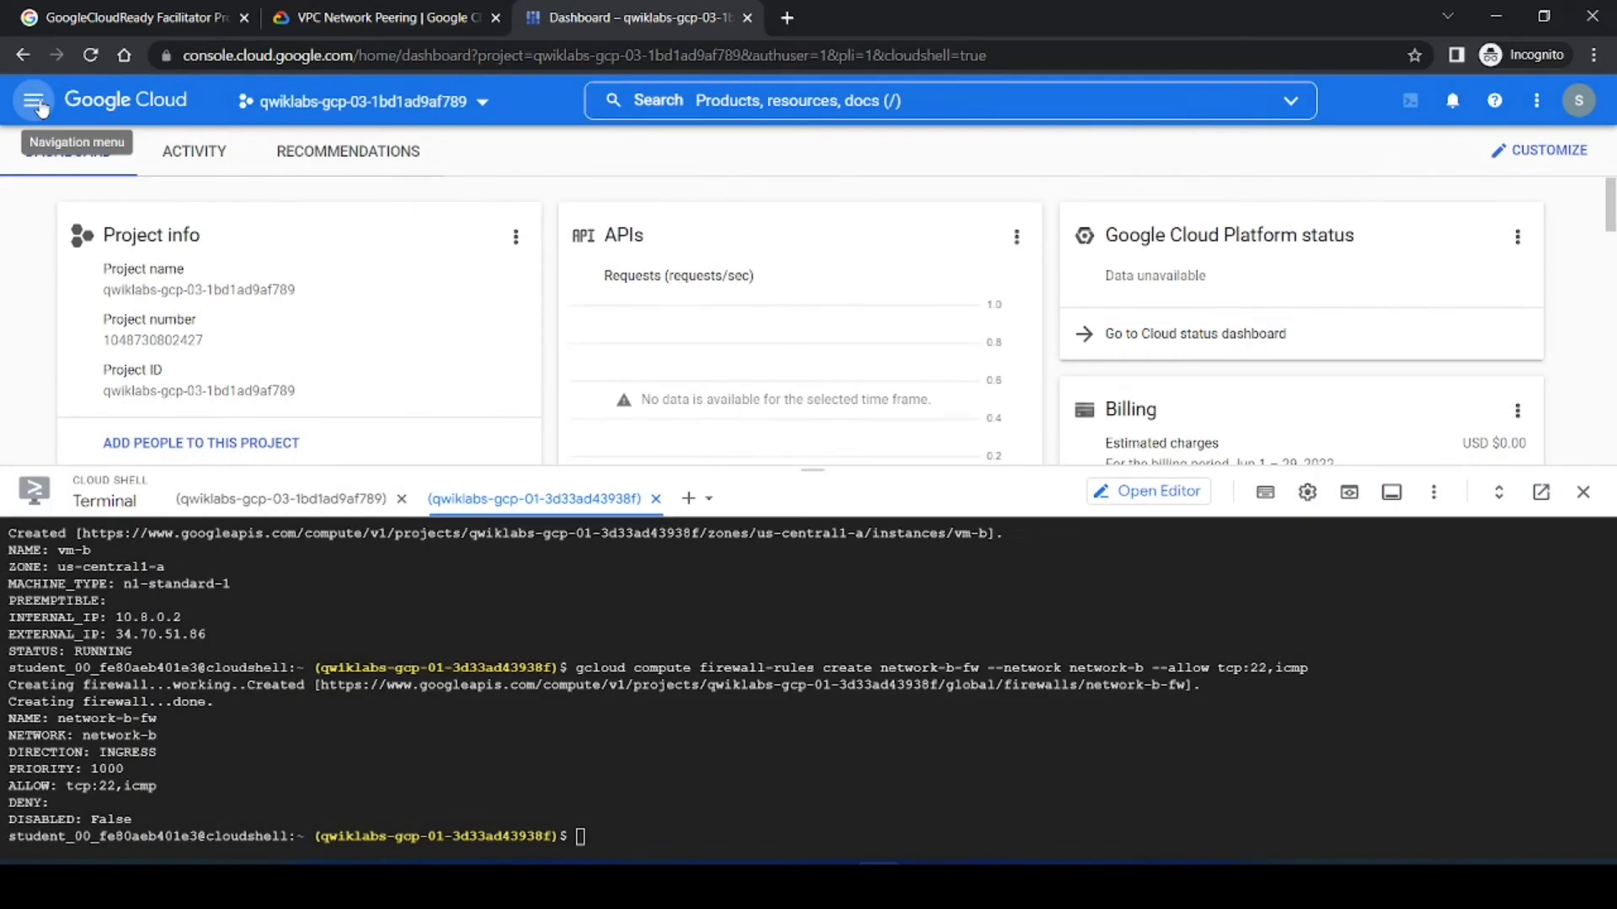
{"action": "left_click", "coordinate": [35, 103]}
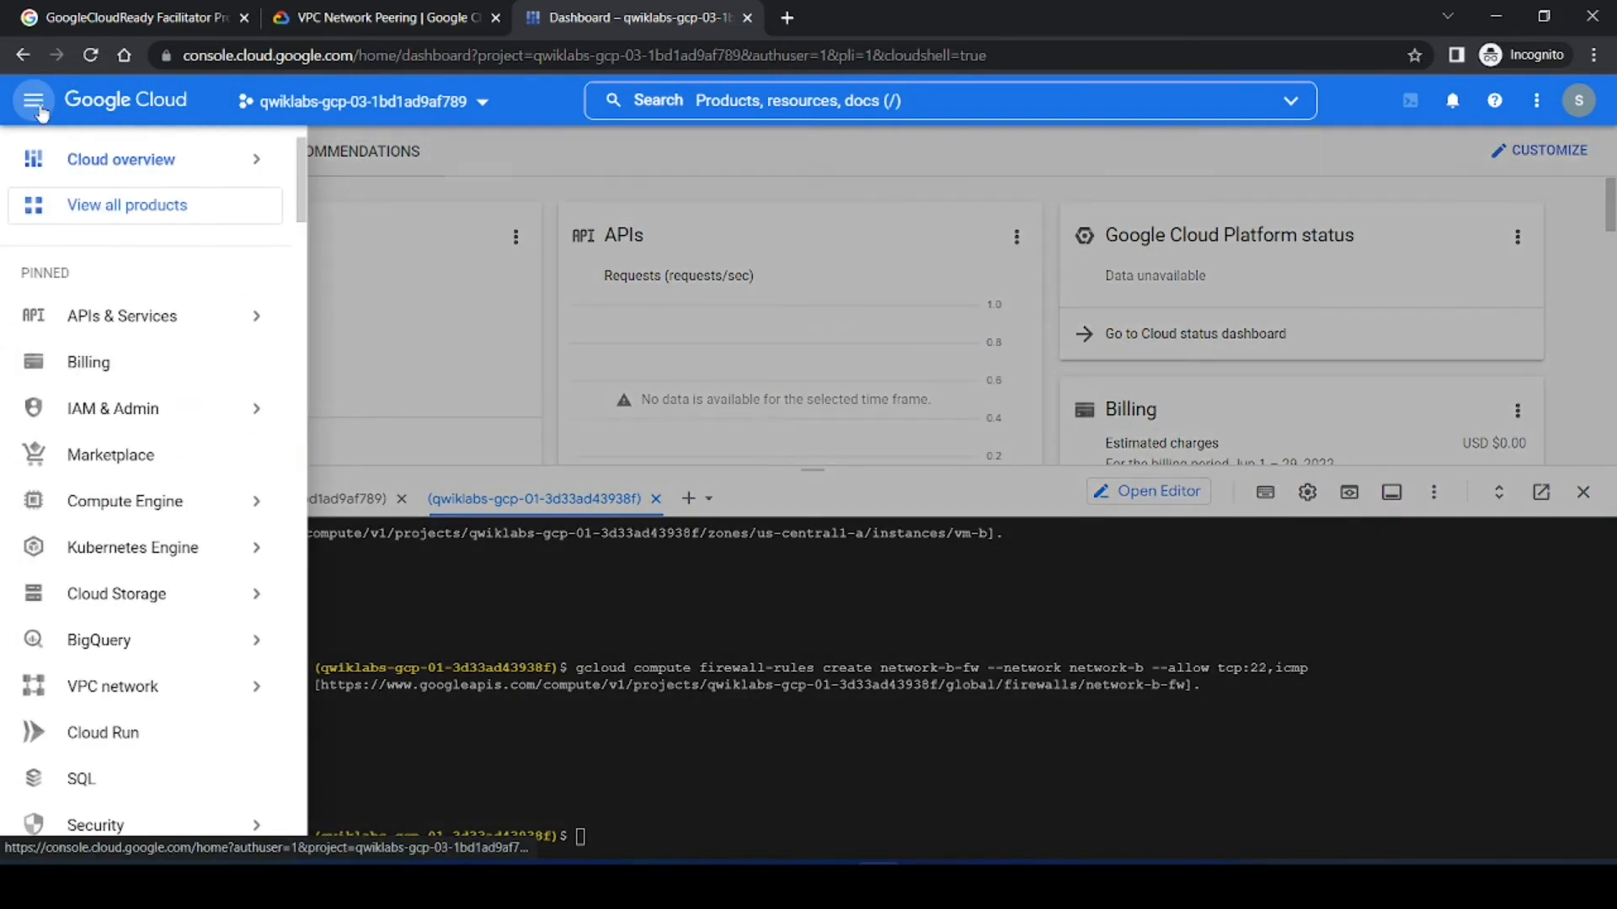
{"action": "mouse_move", "coordinate": [181, 689]}
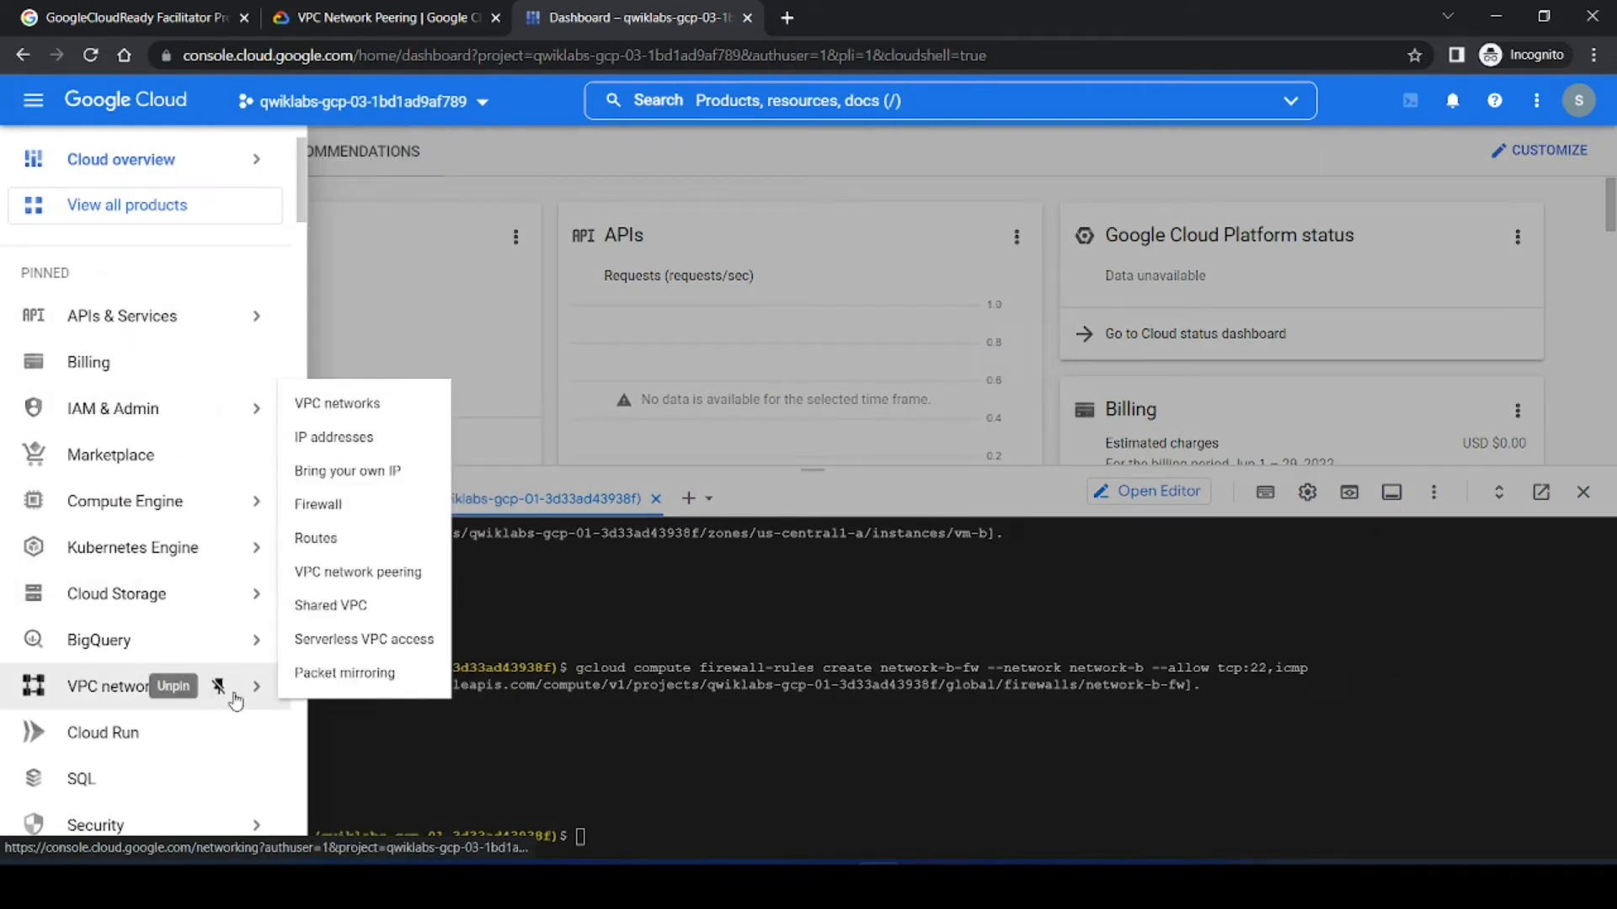
{"action": "left_click", "coordinate": [362, 572]}
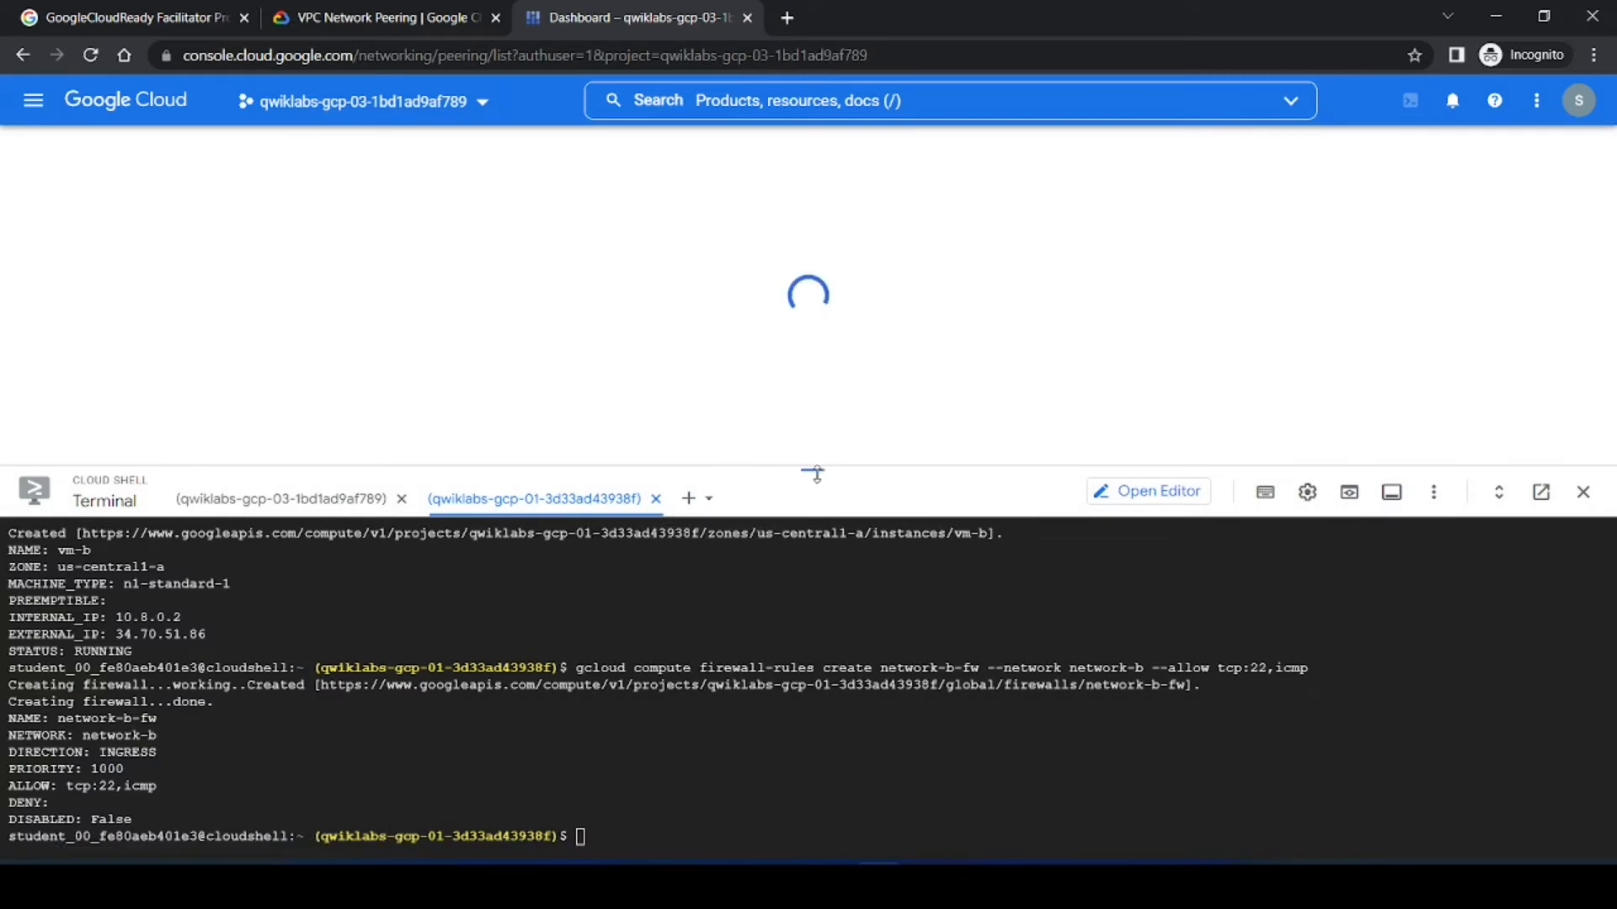
{"action": "left_click_drag", "start_coordinate": [812, 469], "coordinate": [812, 684]}
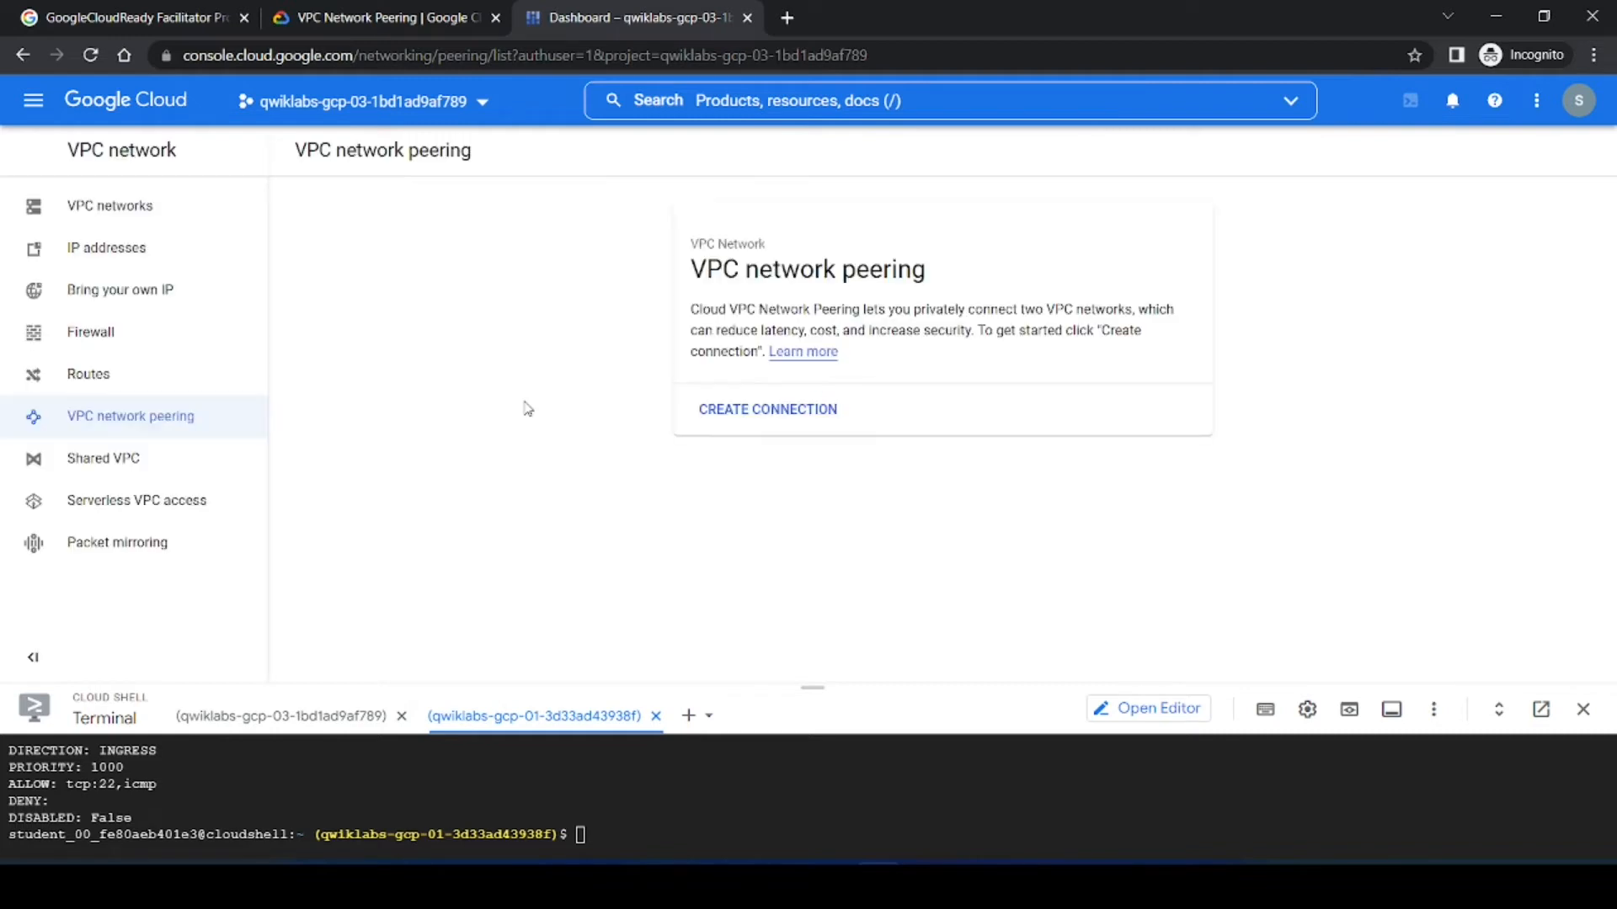
Step: Start creating a new peering connection from the VPC network peering page
{"action": "left_click", "coordinate": [384, 17]}
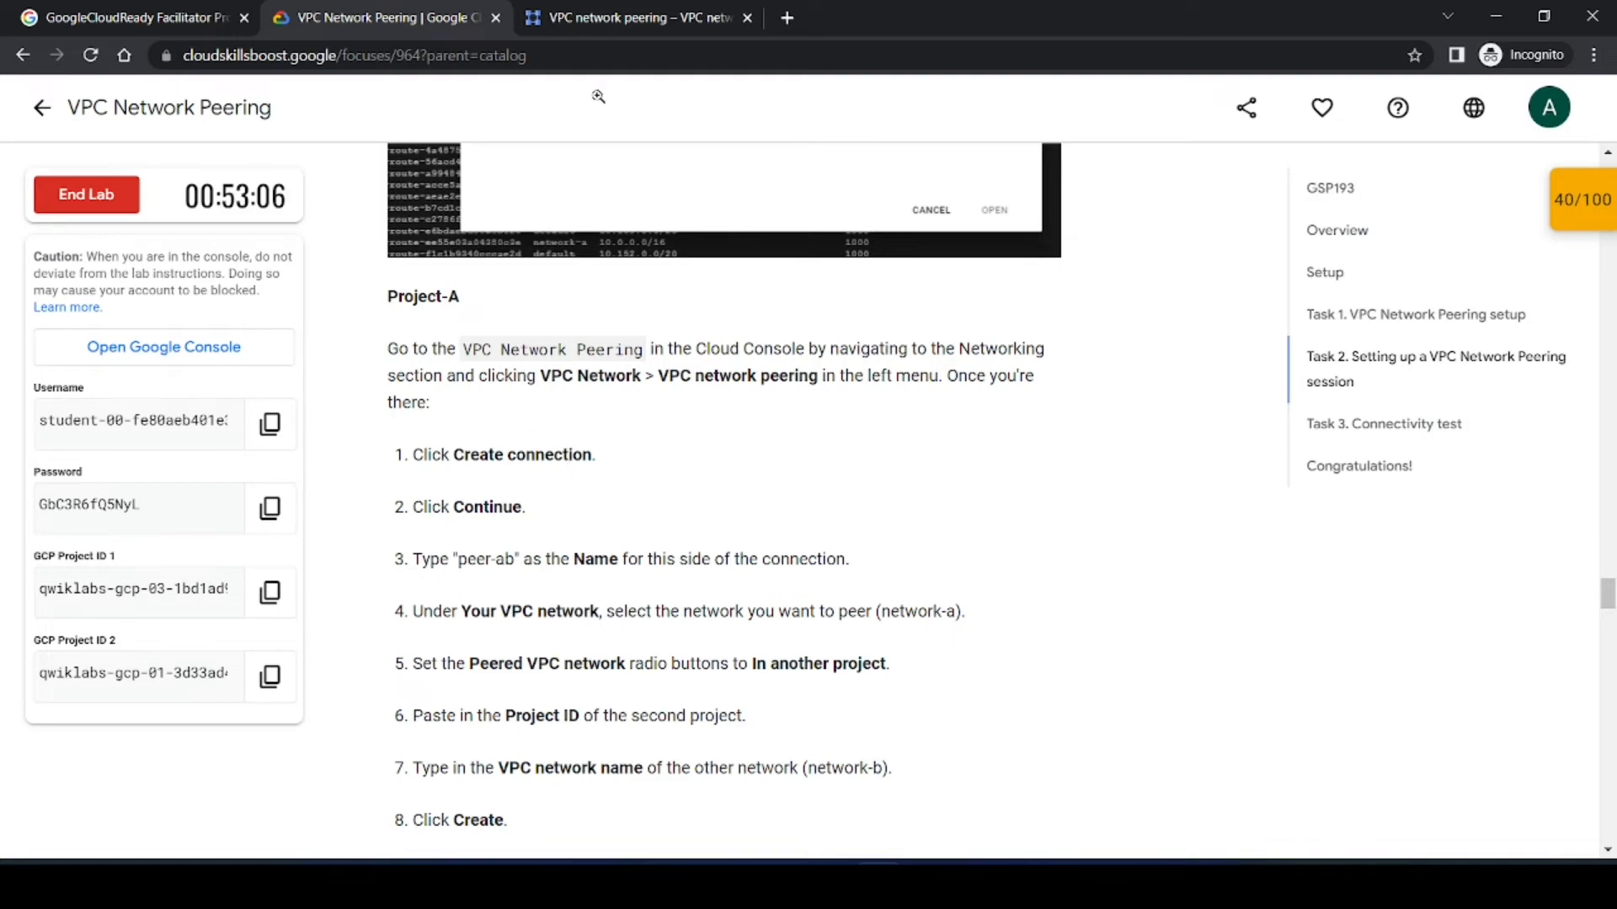
{"action": "left_click", "coordinate": [623, 16]}
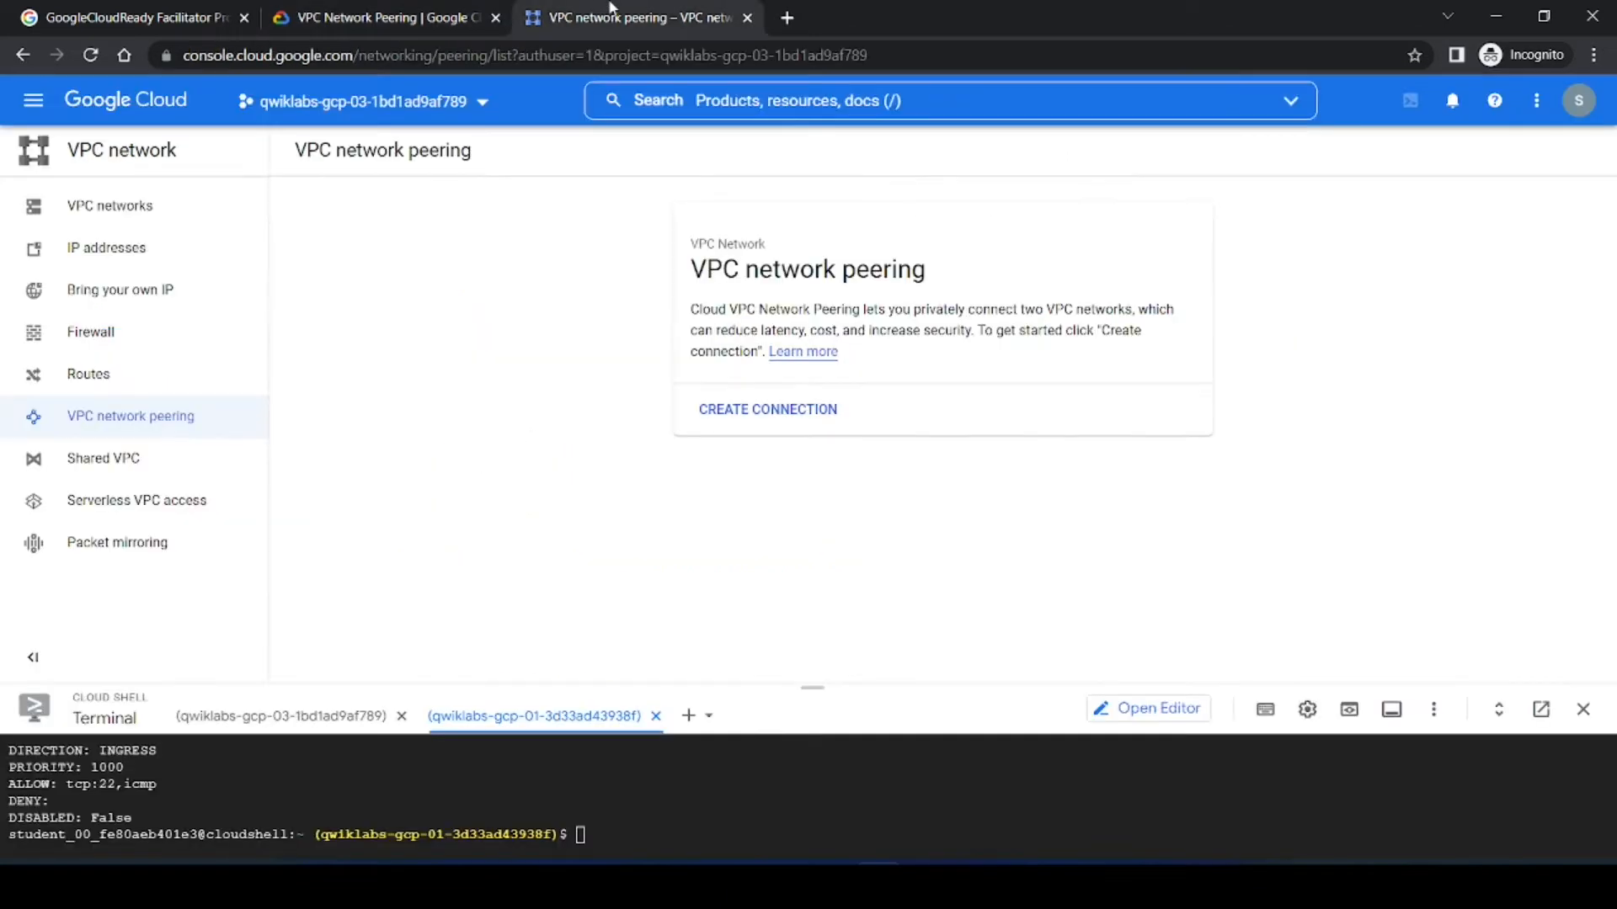
{"action": "left_click", "coordinate": [740, 412]}
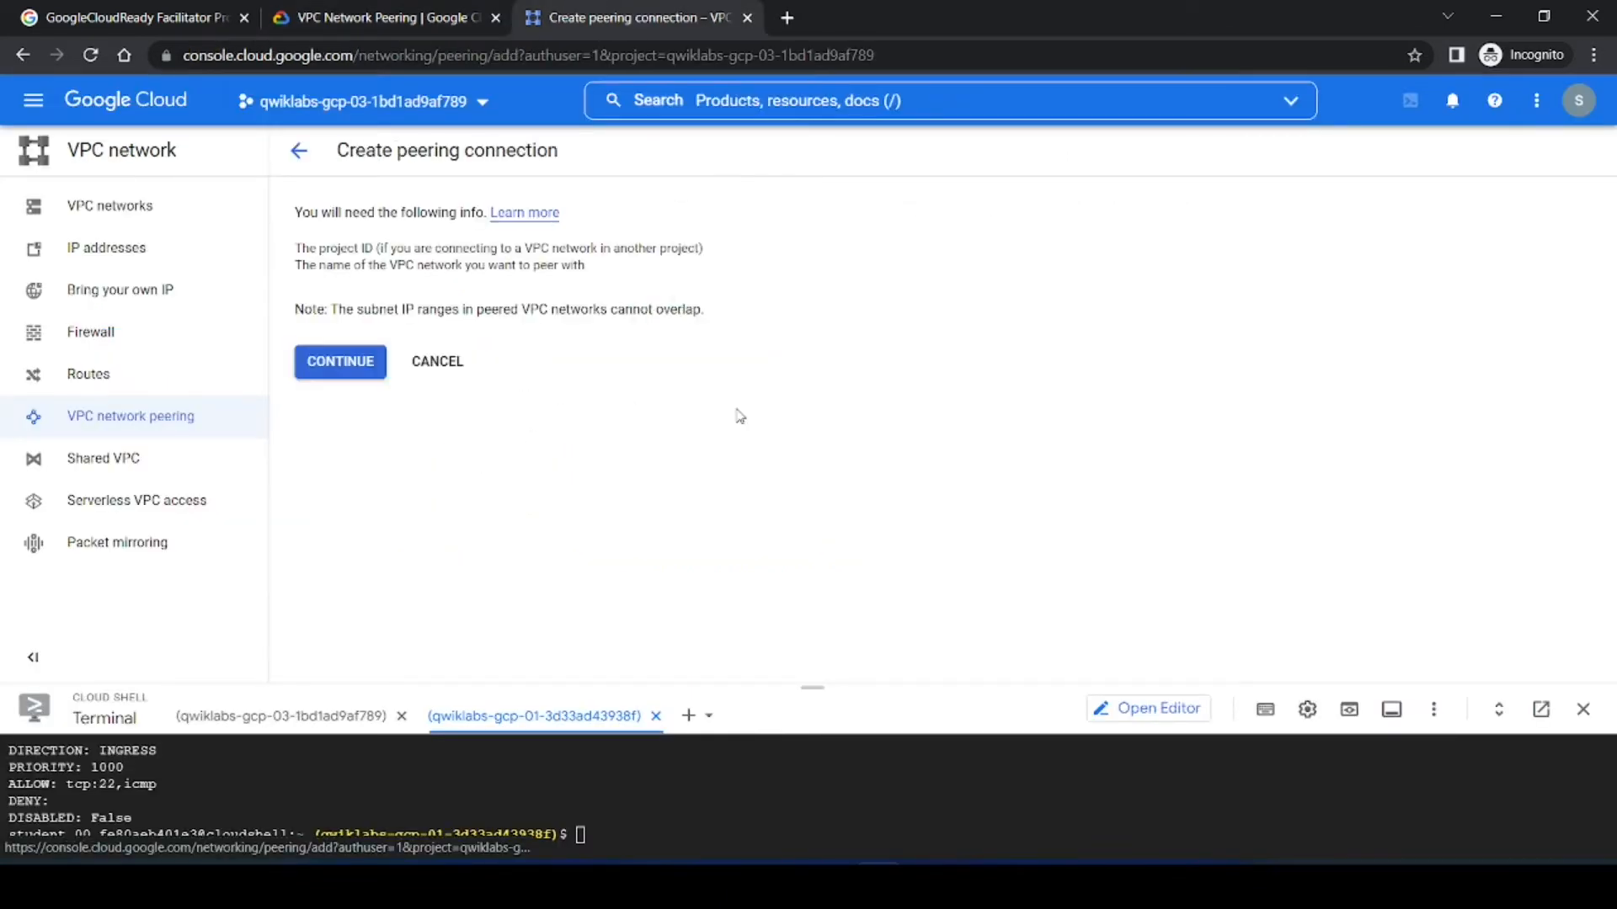
{"action": "left_click", "coordinate": [348, 8]}
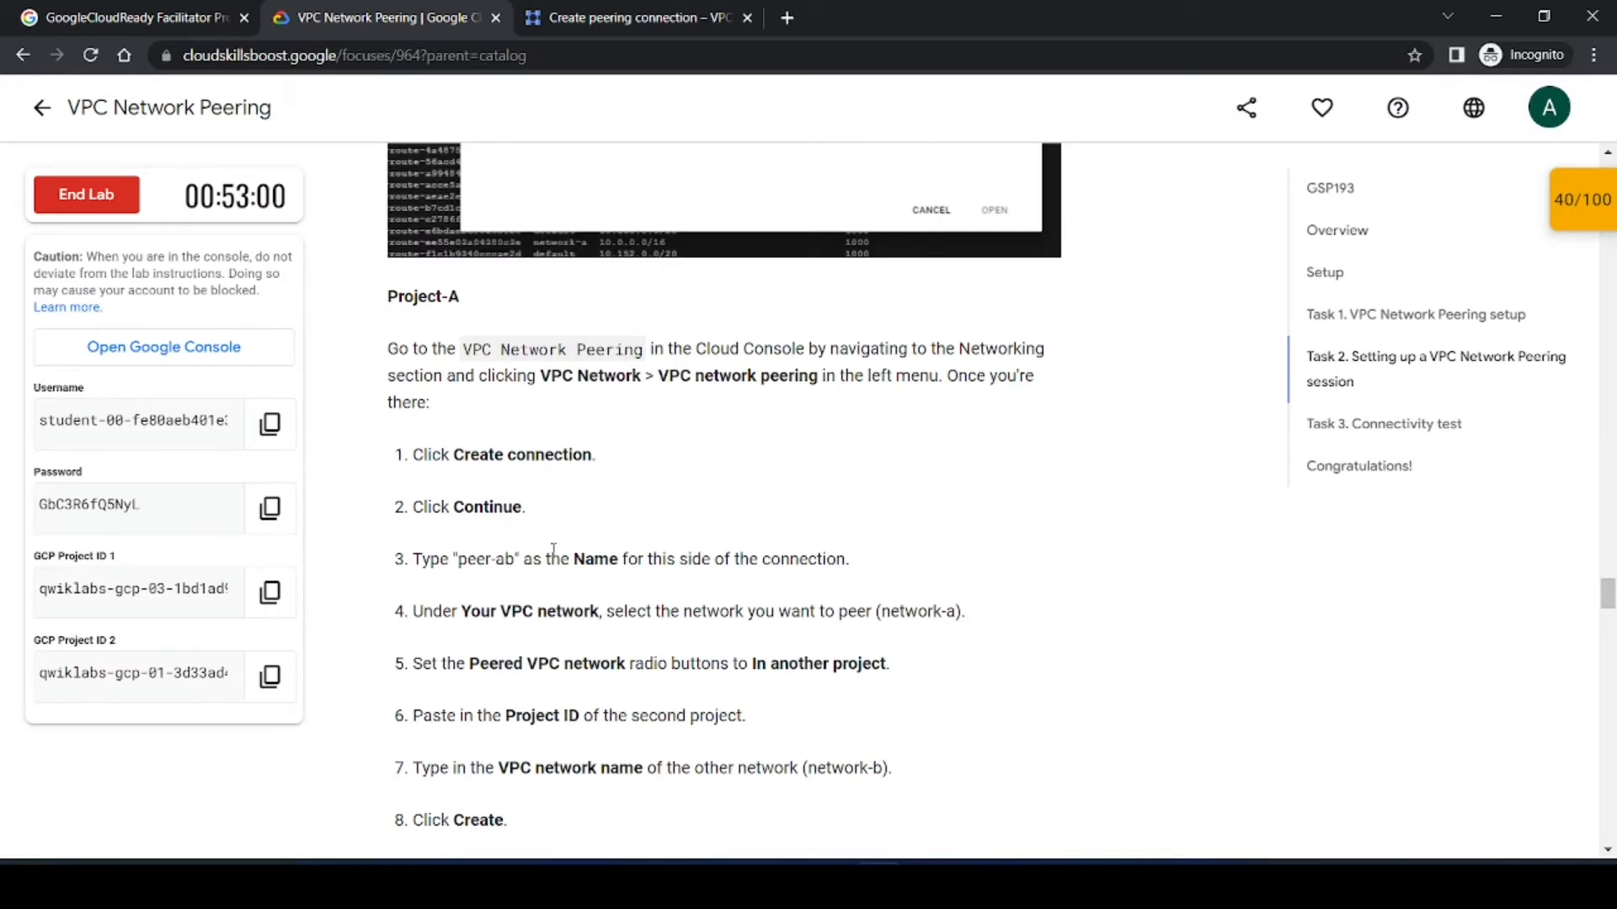
Step: Continue the peering setup and name the connection peer-ab, copied from the lab instructions
{"action": "scroll", "coordinate": [553, 549], "scroll_direction": "down", "scroll_amount": 3}
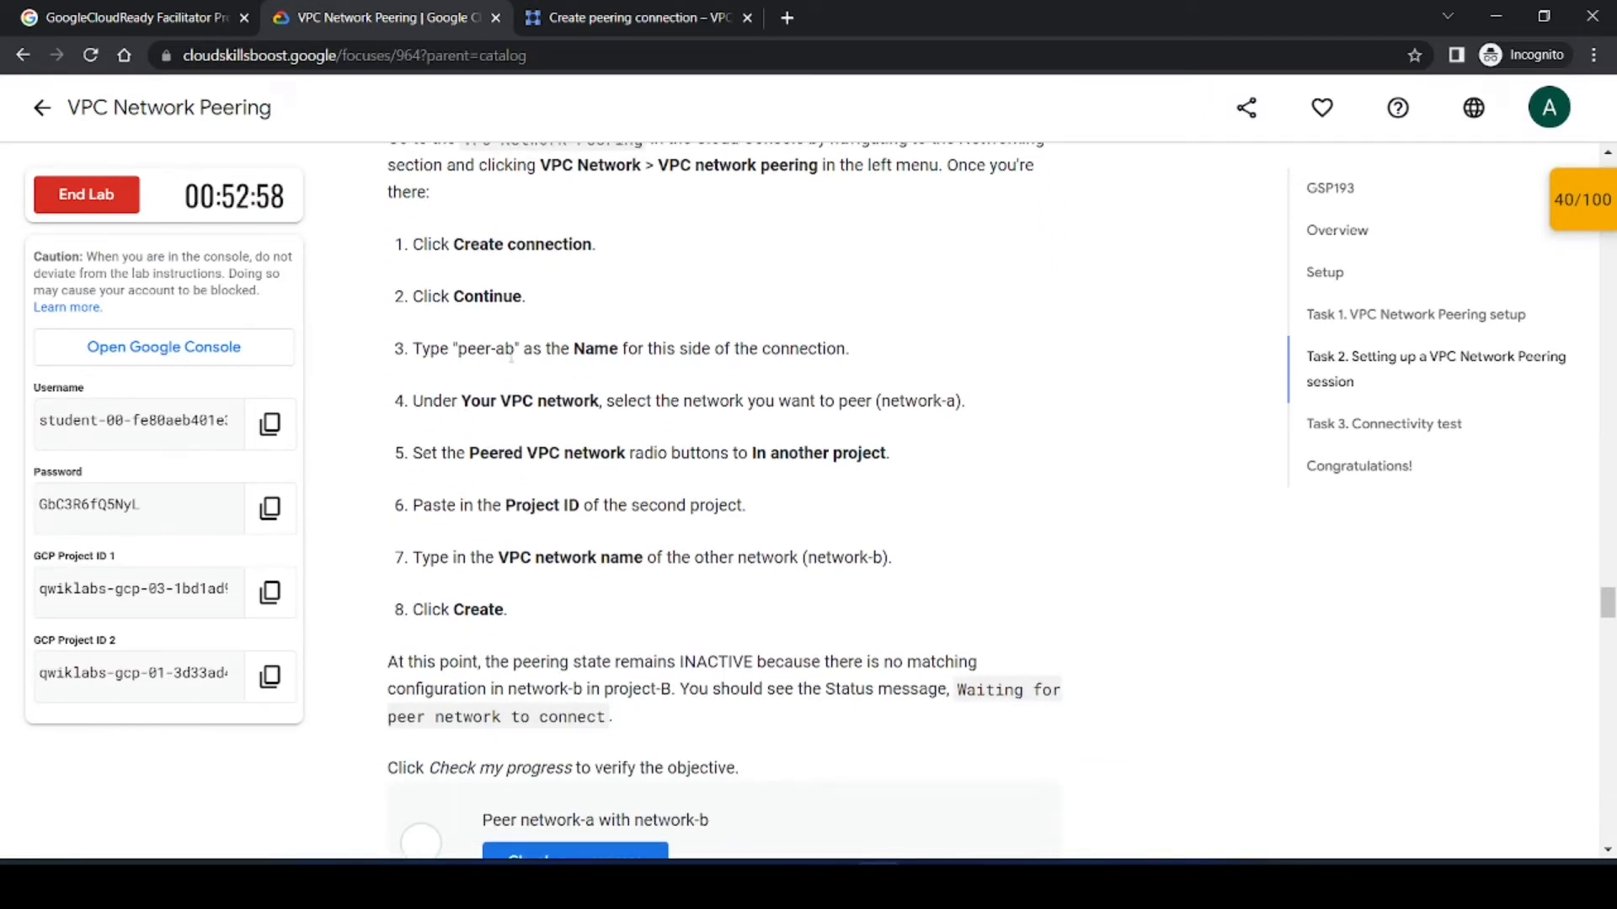
{"action": "left_click_drag", "start_coordinate": [514, 353], "coordinate": [465, 349]}
{"action": "key", "text": "ctrl+c"}
{"action": "left_click", "coordinate": [648, 19]}
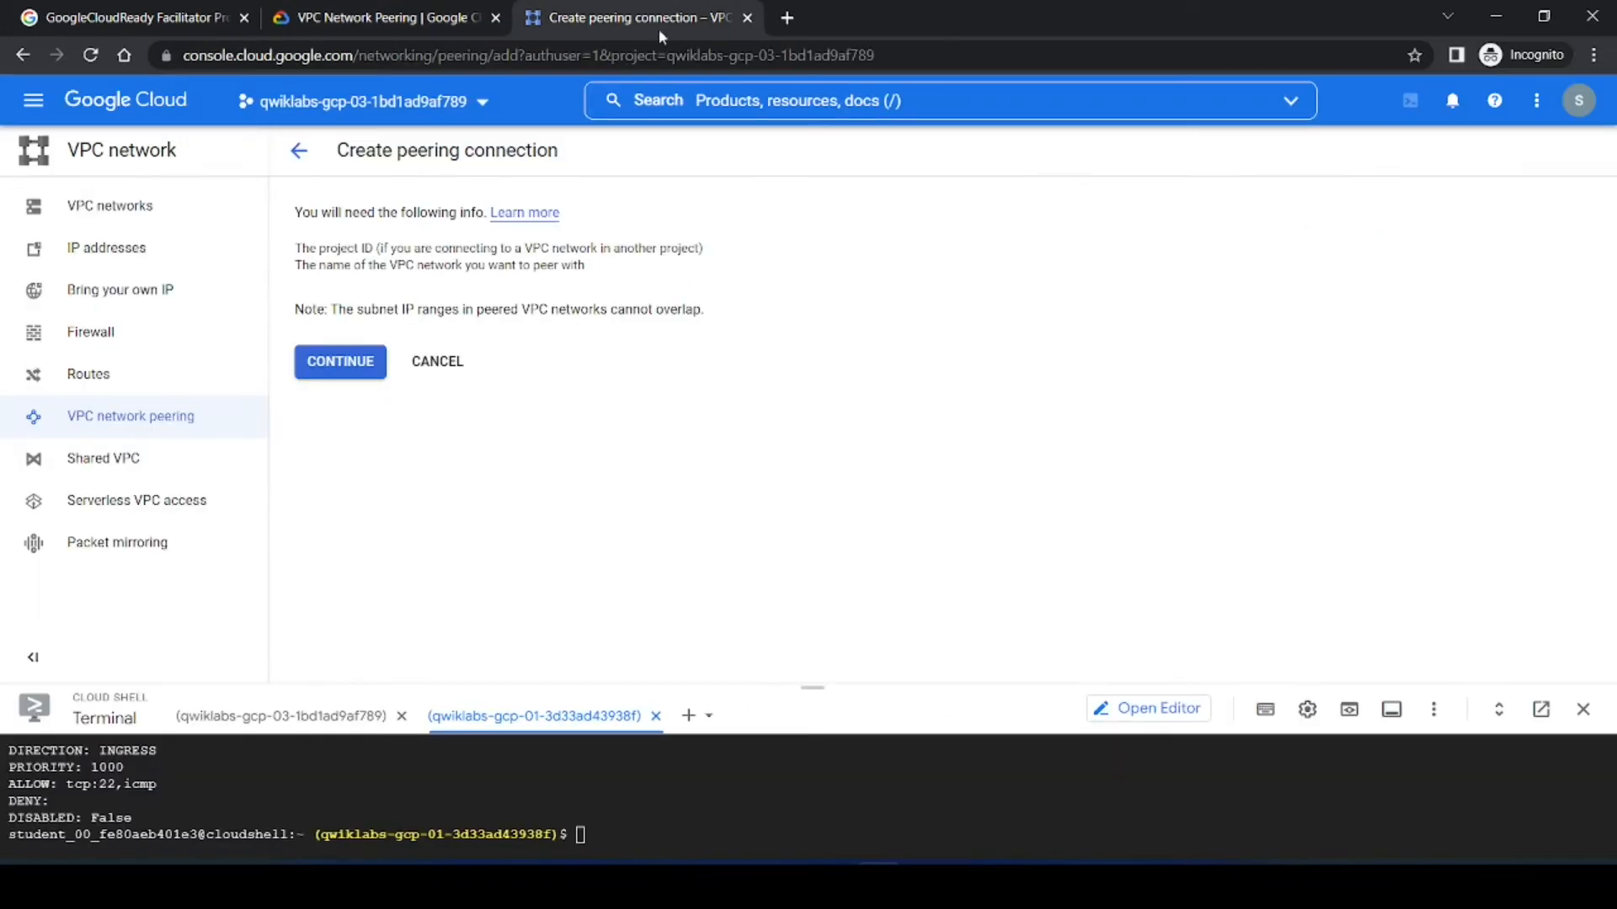
{"action": "left_click", "coordinate": [331, 364]}
{"action": "left_click", "coordinate": [395, 338]}
{"action": "key", "text": "ctrl+v"}
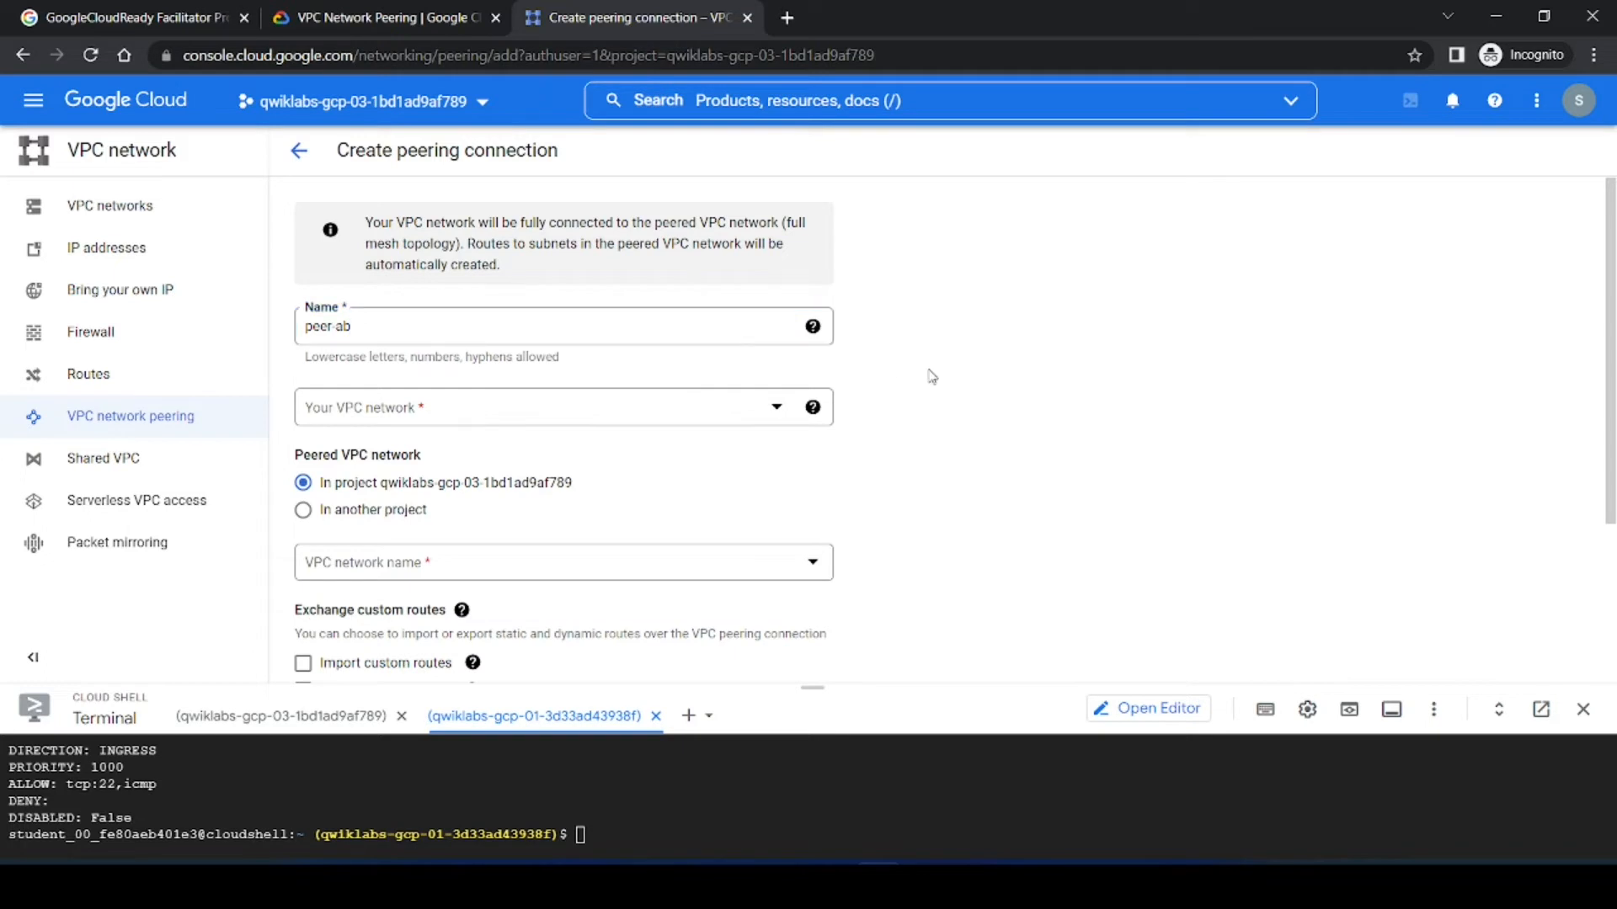
Step: Select network-a as your VPC network for the peering connection
{"action": "key", "text": "ctrl+shift+Tab"}
{"action": "left_click", "coordinate": [597, 390]}
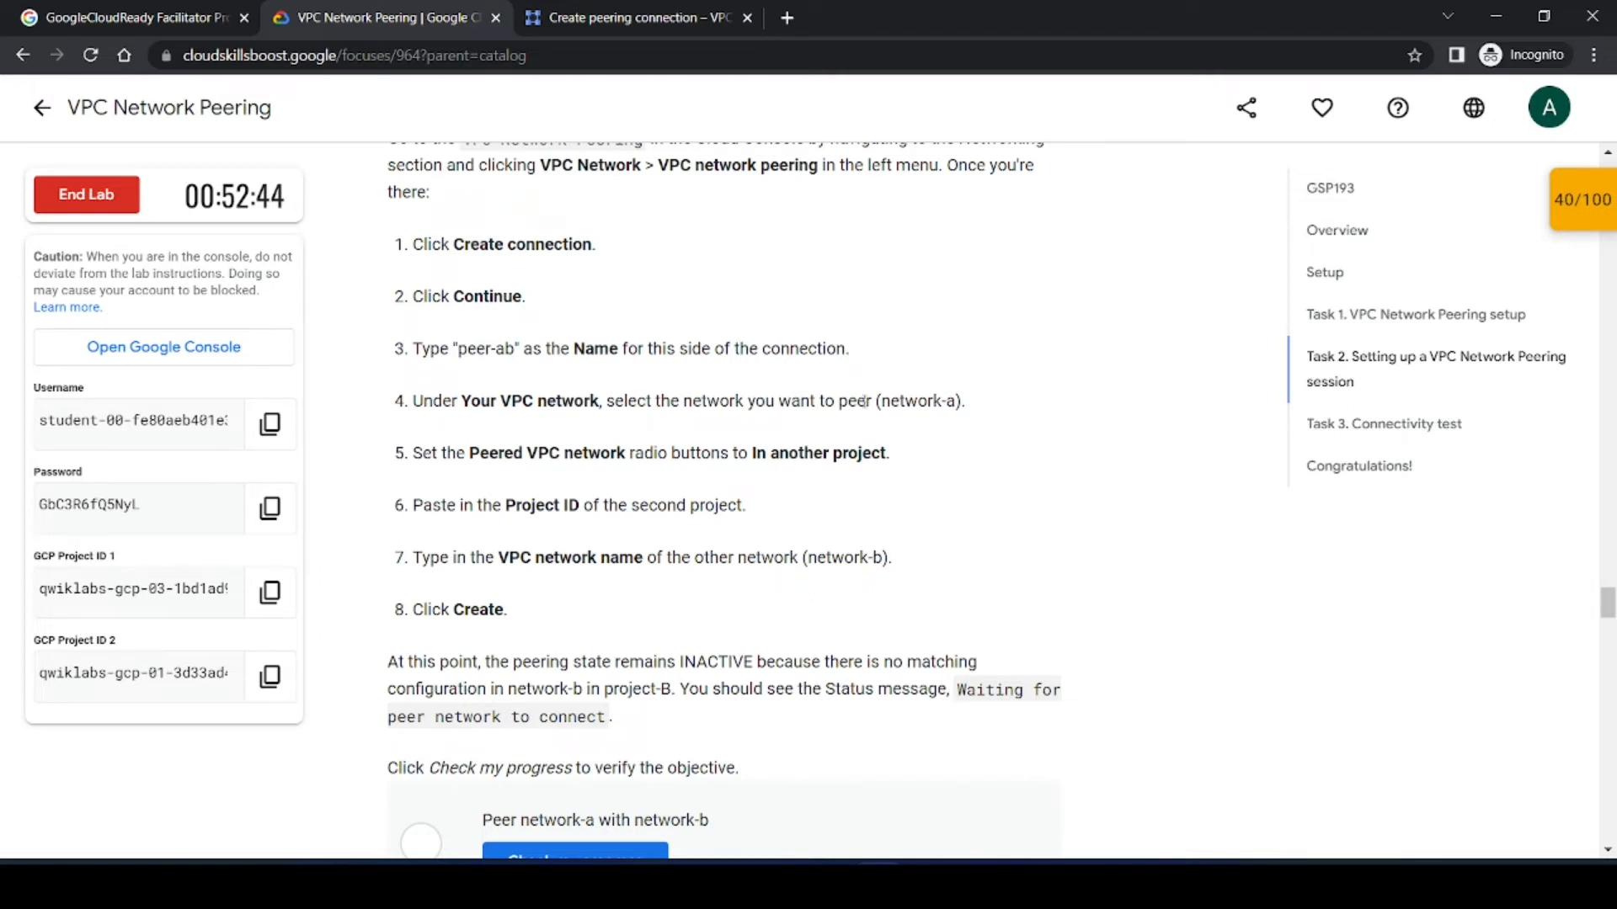
{"action": "left_click", "coordinate": [640, 17]}
{"action": "left_click", "coordinate": [432, 407]}
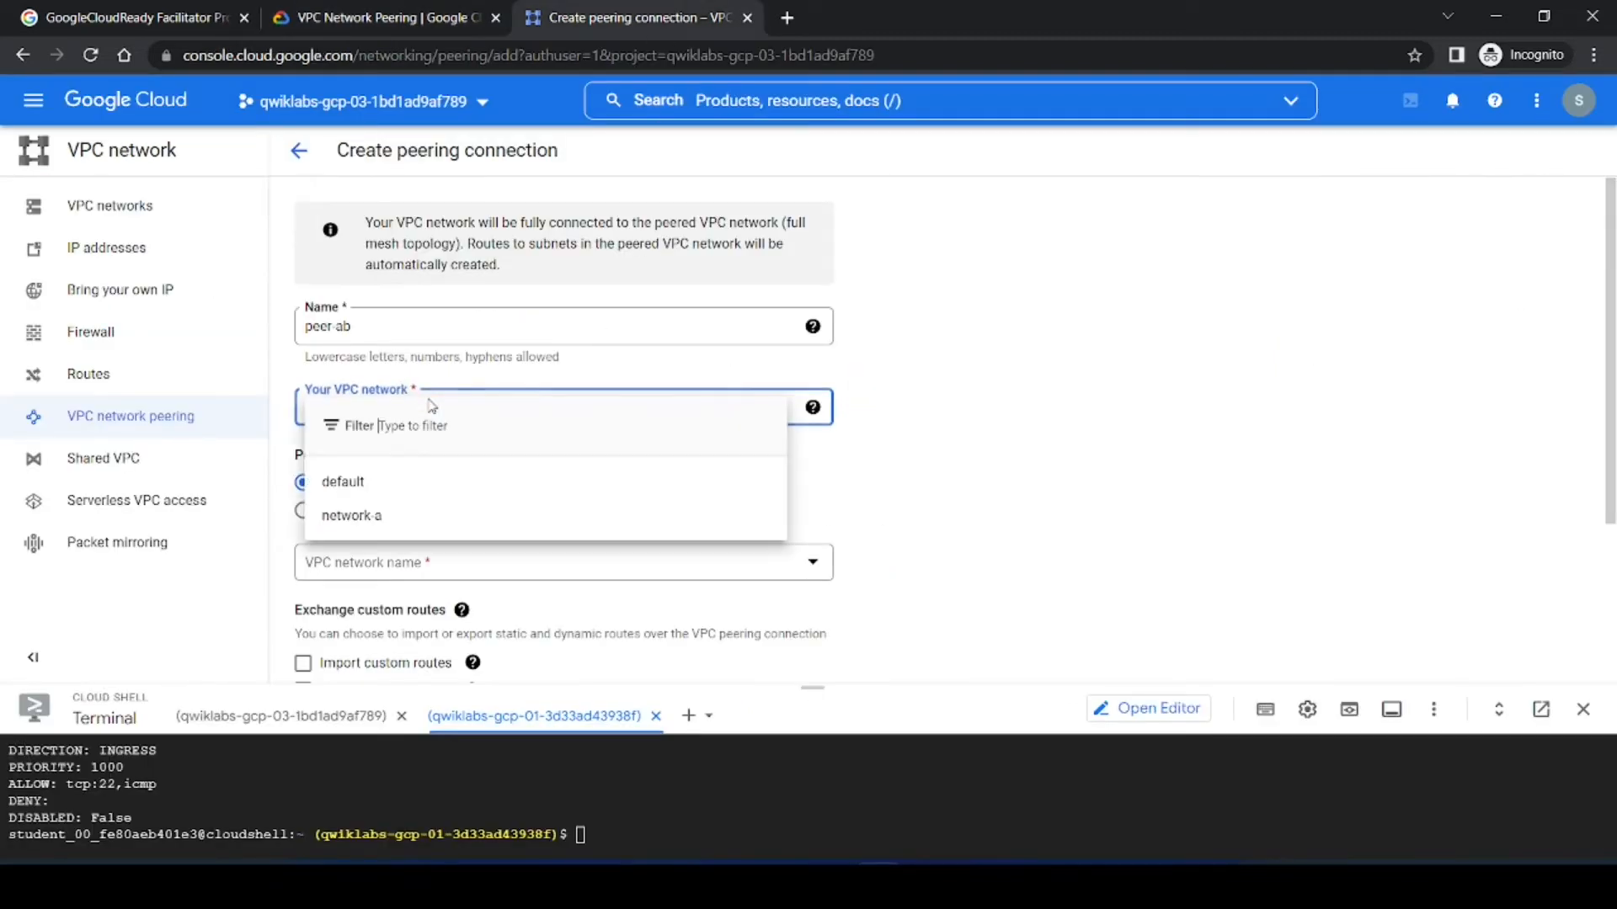
{"action": "left_click", "coordinate": [368, 513]}
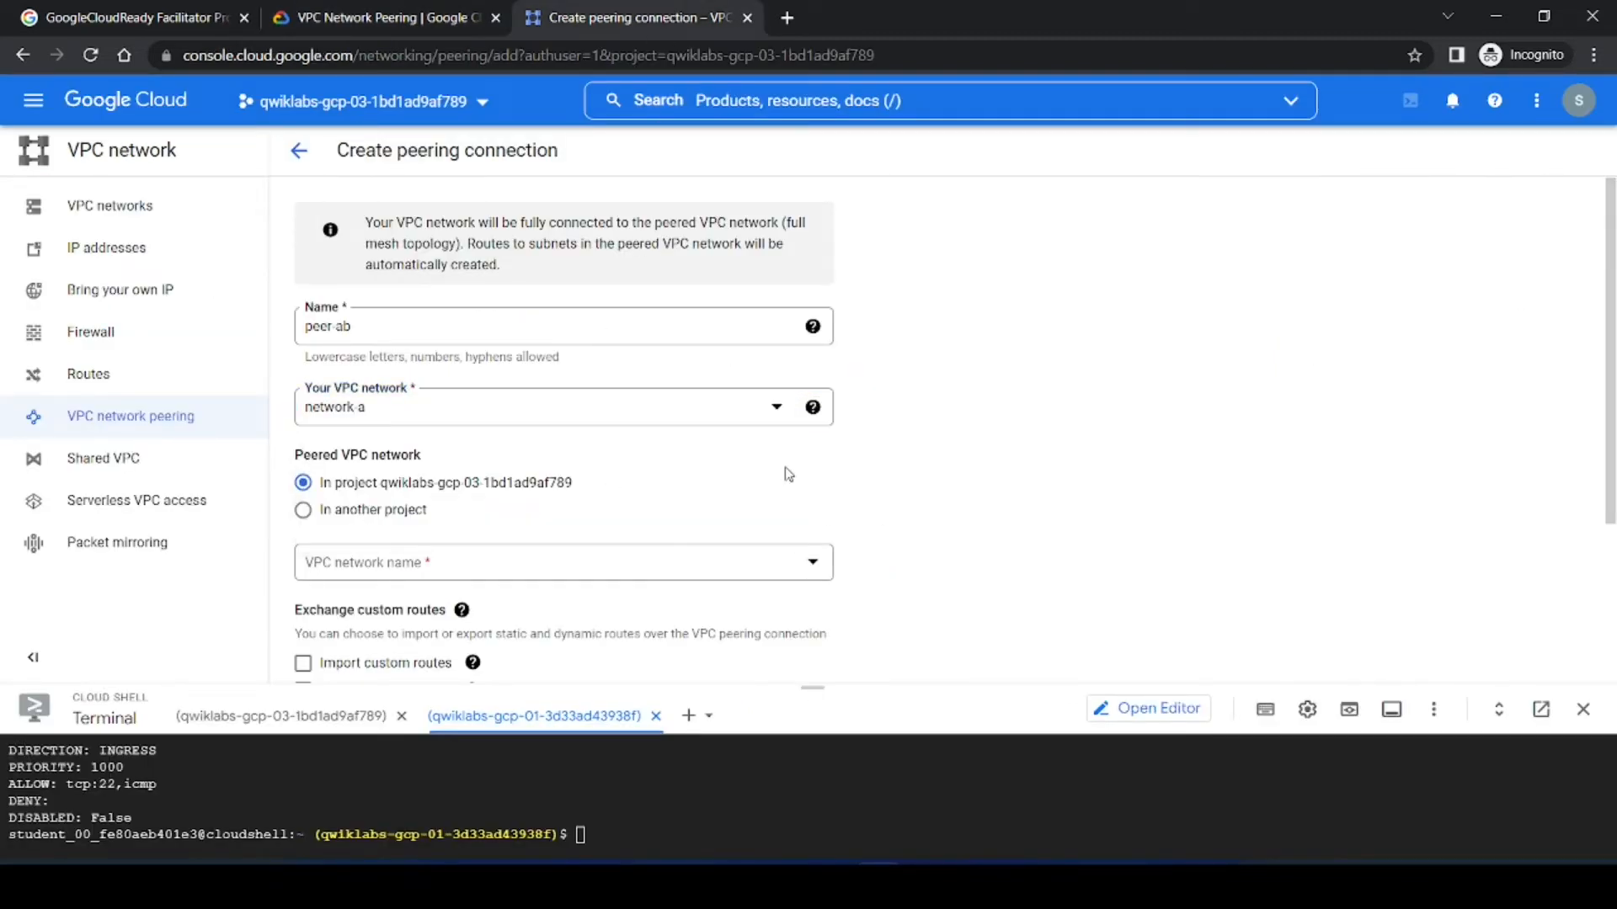
Step: Set the peered VPC network to be in another project
{"action": "left_click", "coordinate": [311, 10]}
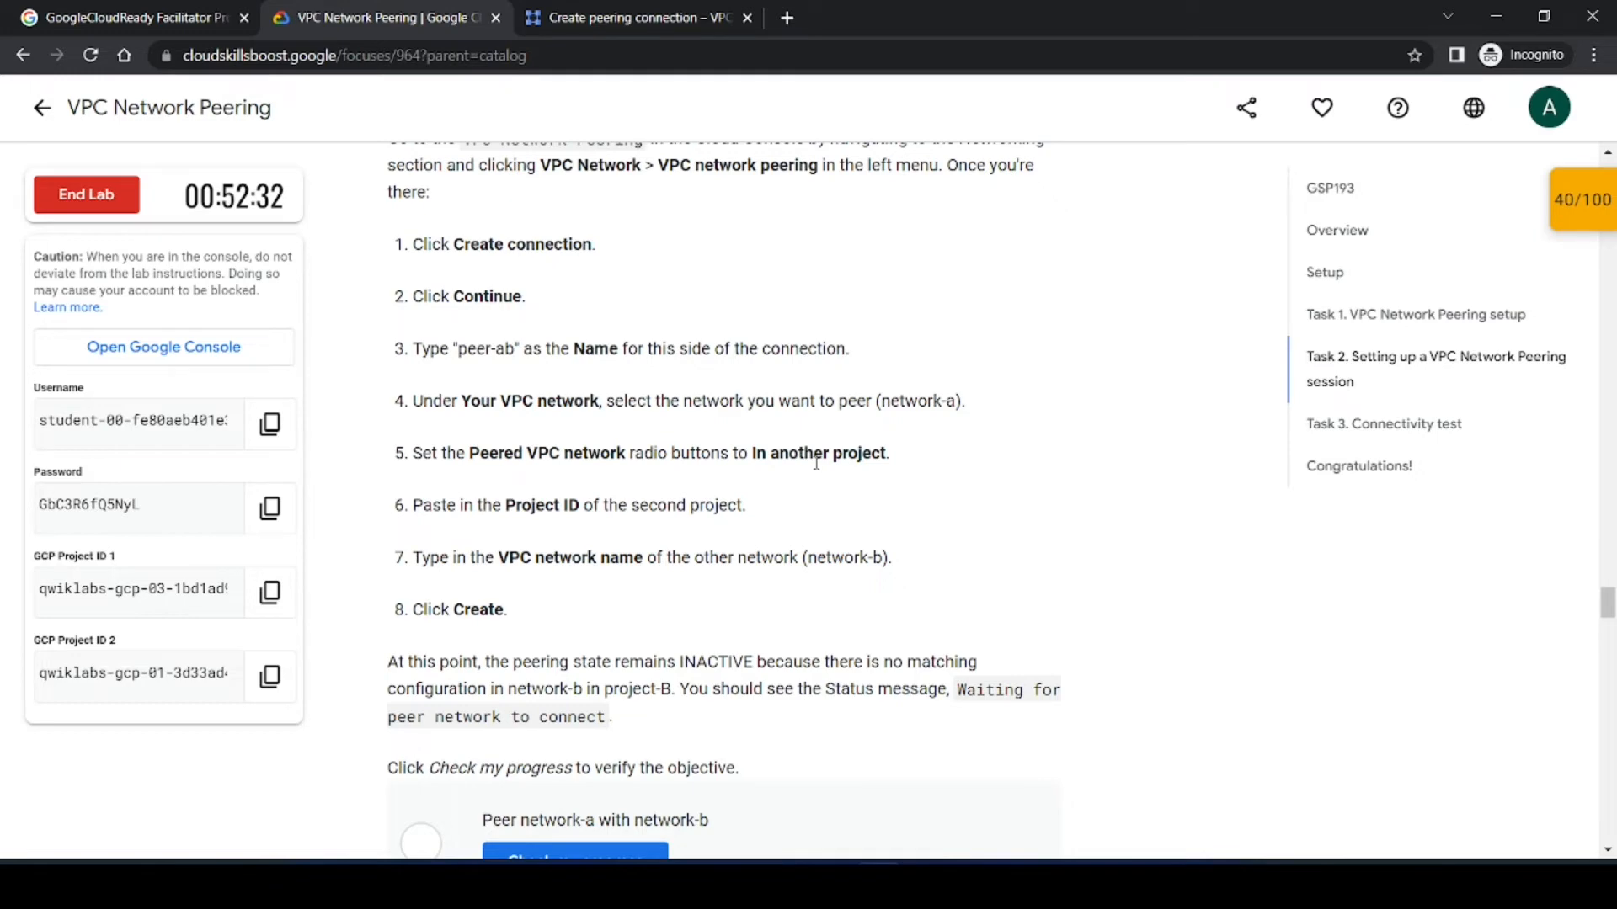
{"action": "left_click", "coordinate": [551, 17]}
{"action": "scroll", "coordinate": [514, 500], "scroll_direction": "down", "scroll_amount": 1}
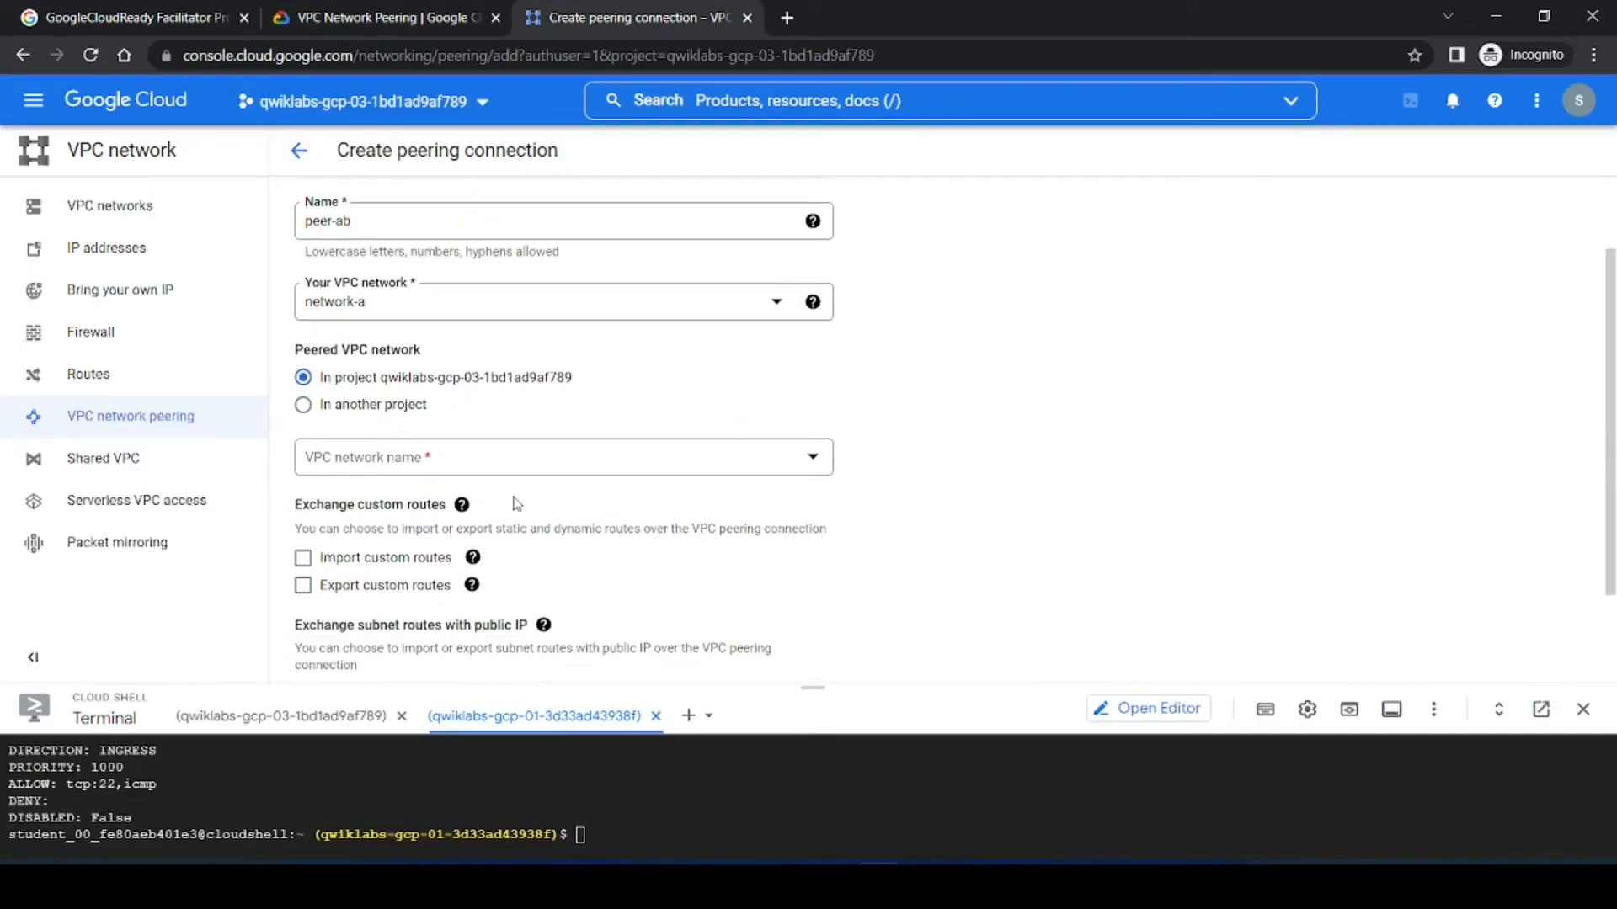
{"action": "left_click", "coordinate": [303, 405]}
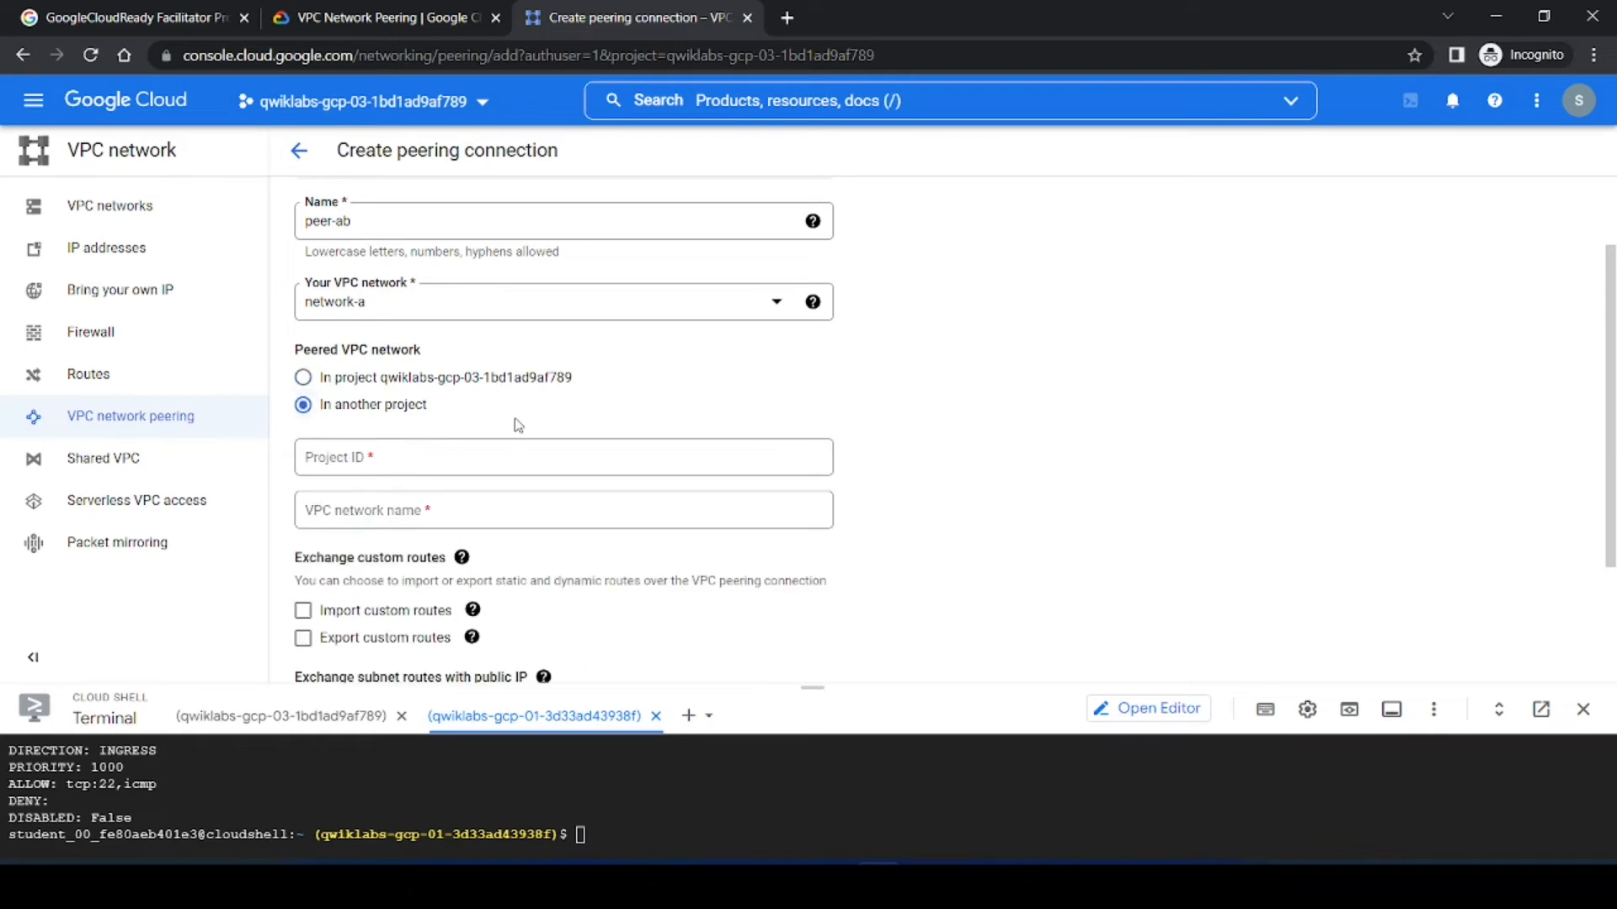
Step: Copy the second project's ID from the lab panel and paste it into the Project ID field
{"action": "left_click", "coordinate": [350, 13]}
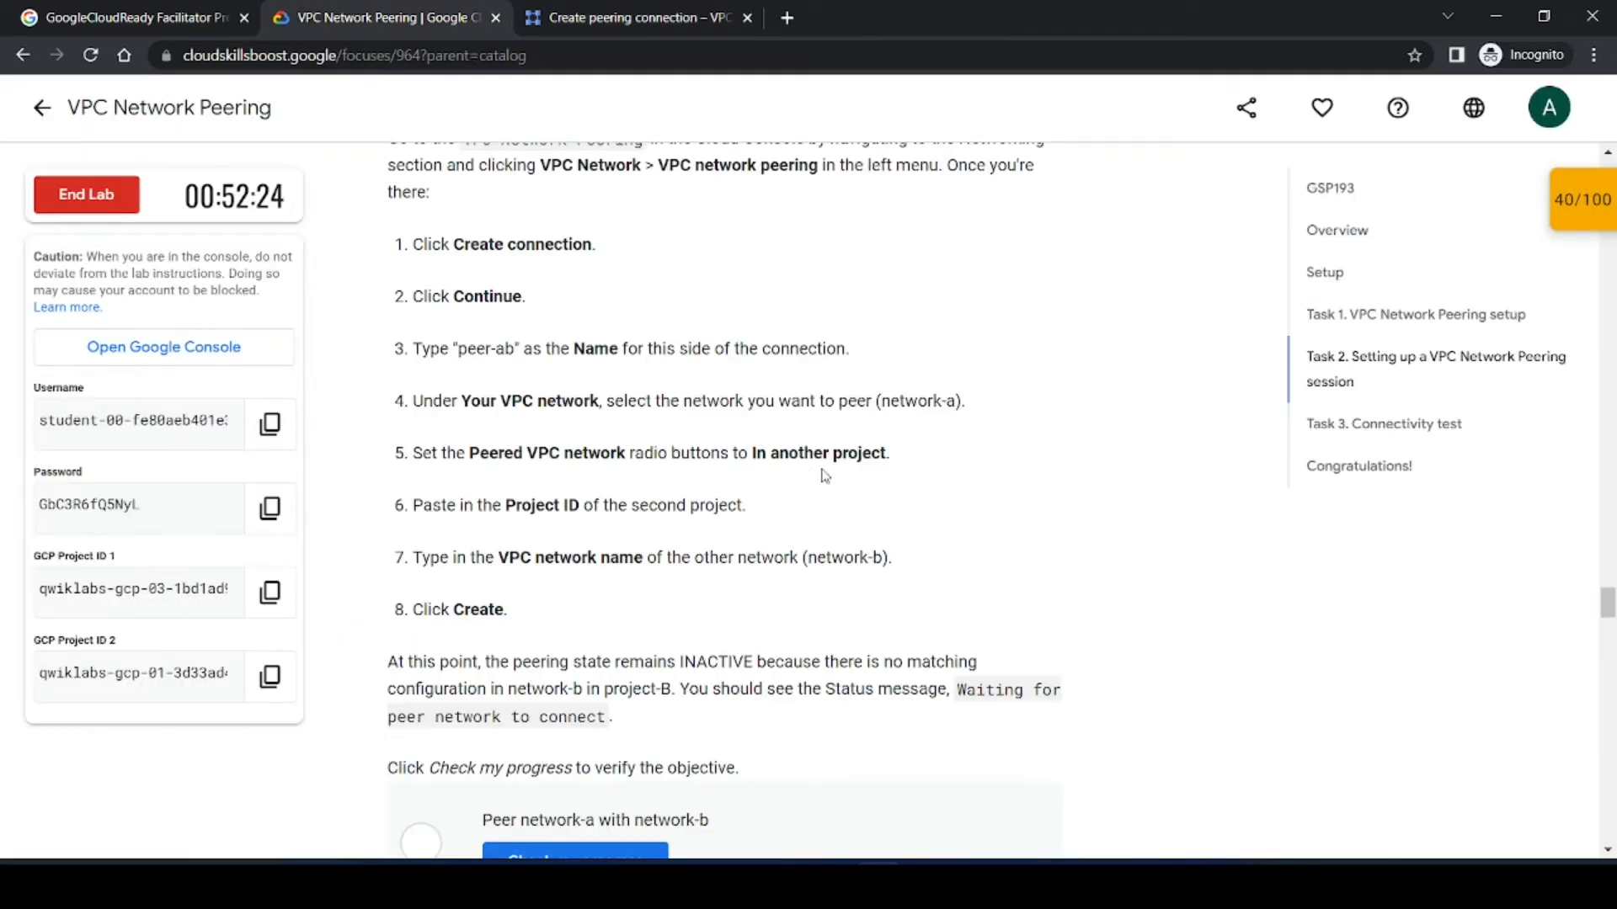
{"action": "scroll", "coordinate": [822, 473], "scroll_direction": "down", "scroll_amount": 1}
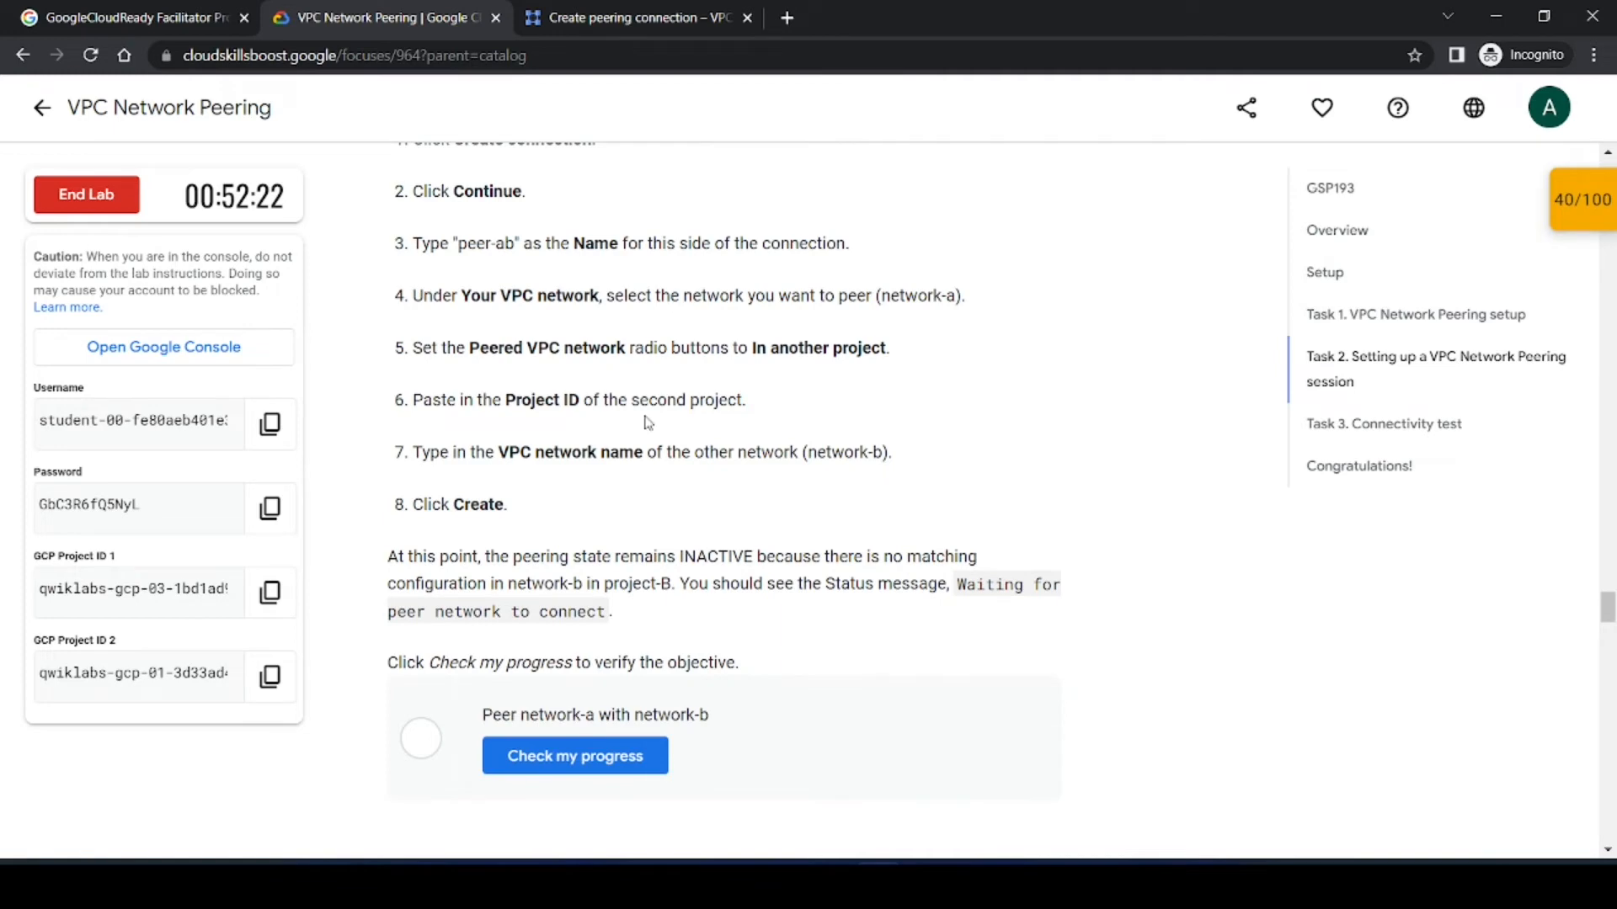
{"action": "left_click", "coordinate": [263, 678]}
{"action": "left_click", "coordinate": [660, 17]}
{"action": "left_click", "coordinate": [413, 453]}
{"action": "key", "text": "ctrl+v"}
{"action": "left_click", "coordinate": [913, 515]}
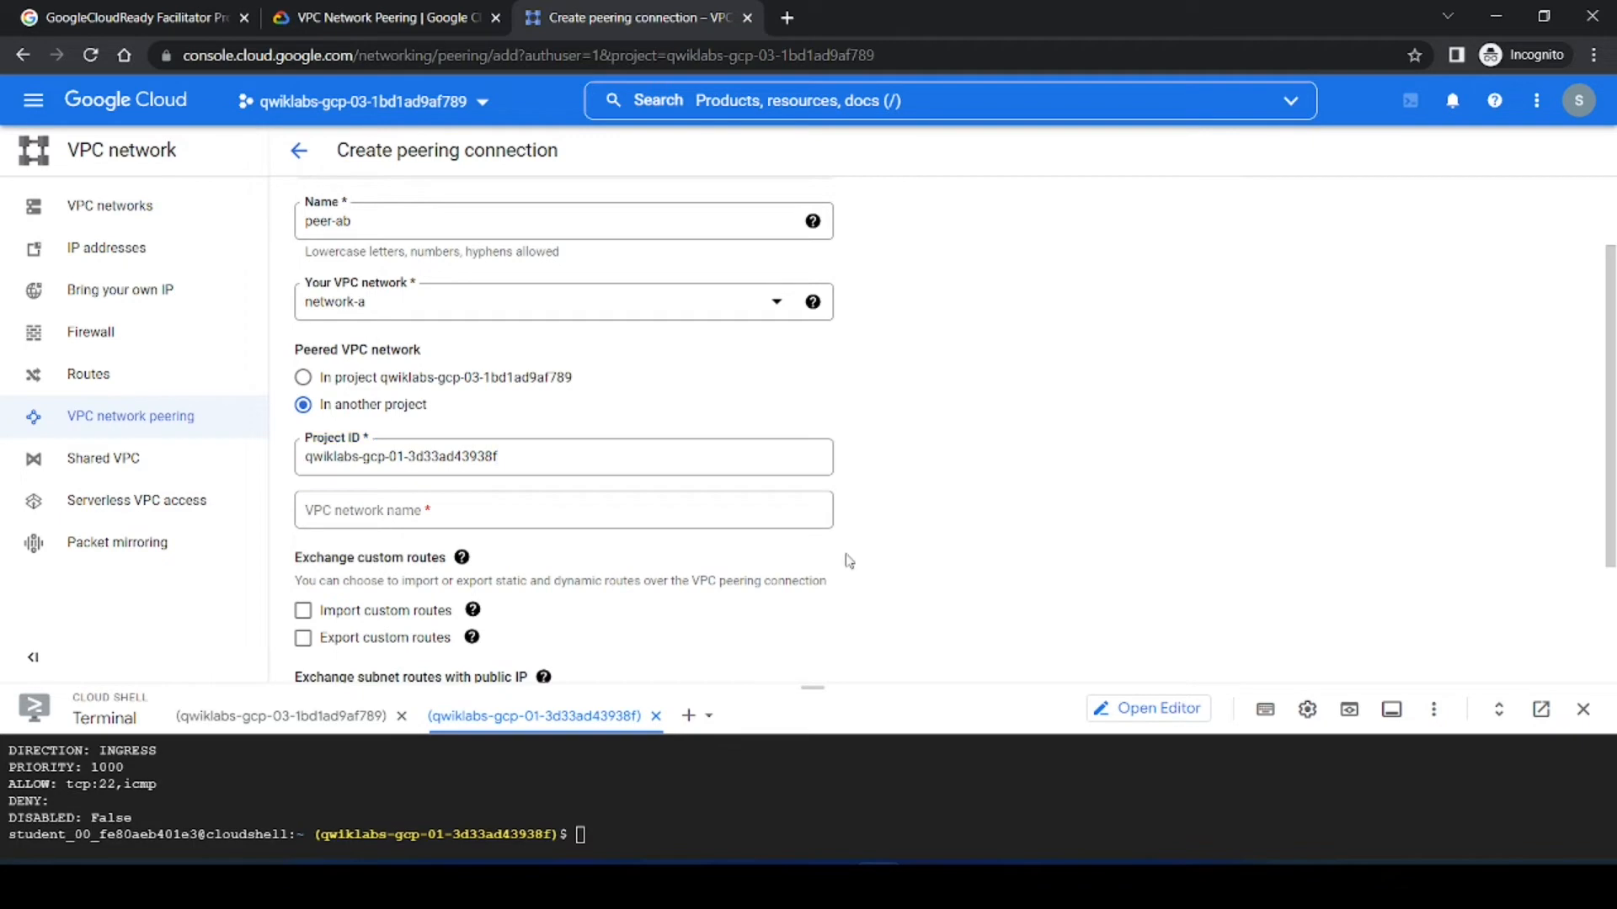
Step: Enter network-b, copied from the instructions, as the peered VPC network name
{"action": "left_click", "coordinate": [278, 17]}
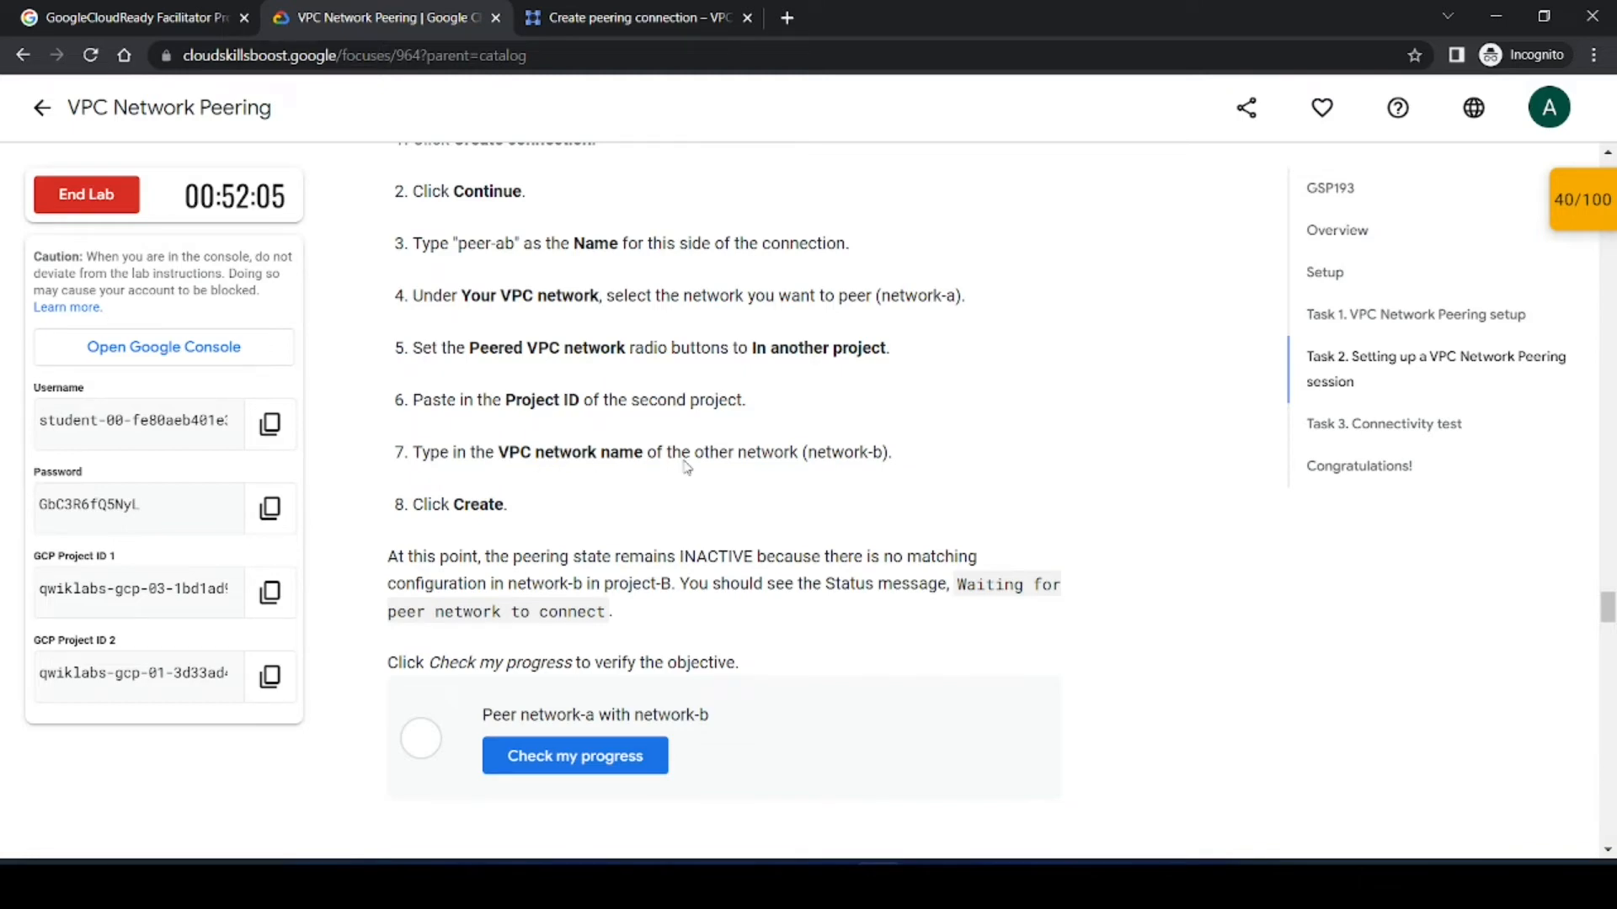
{"action": "left_click", "coordinate": [716, 17]}
{"action": "left_click", "coordinate": [409, 514]}
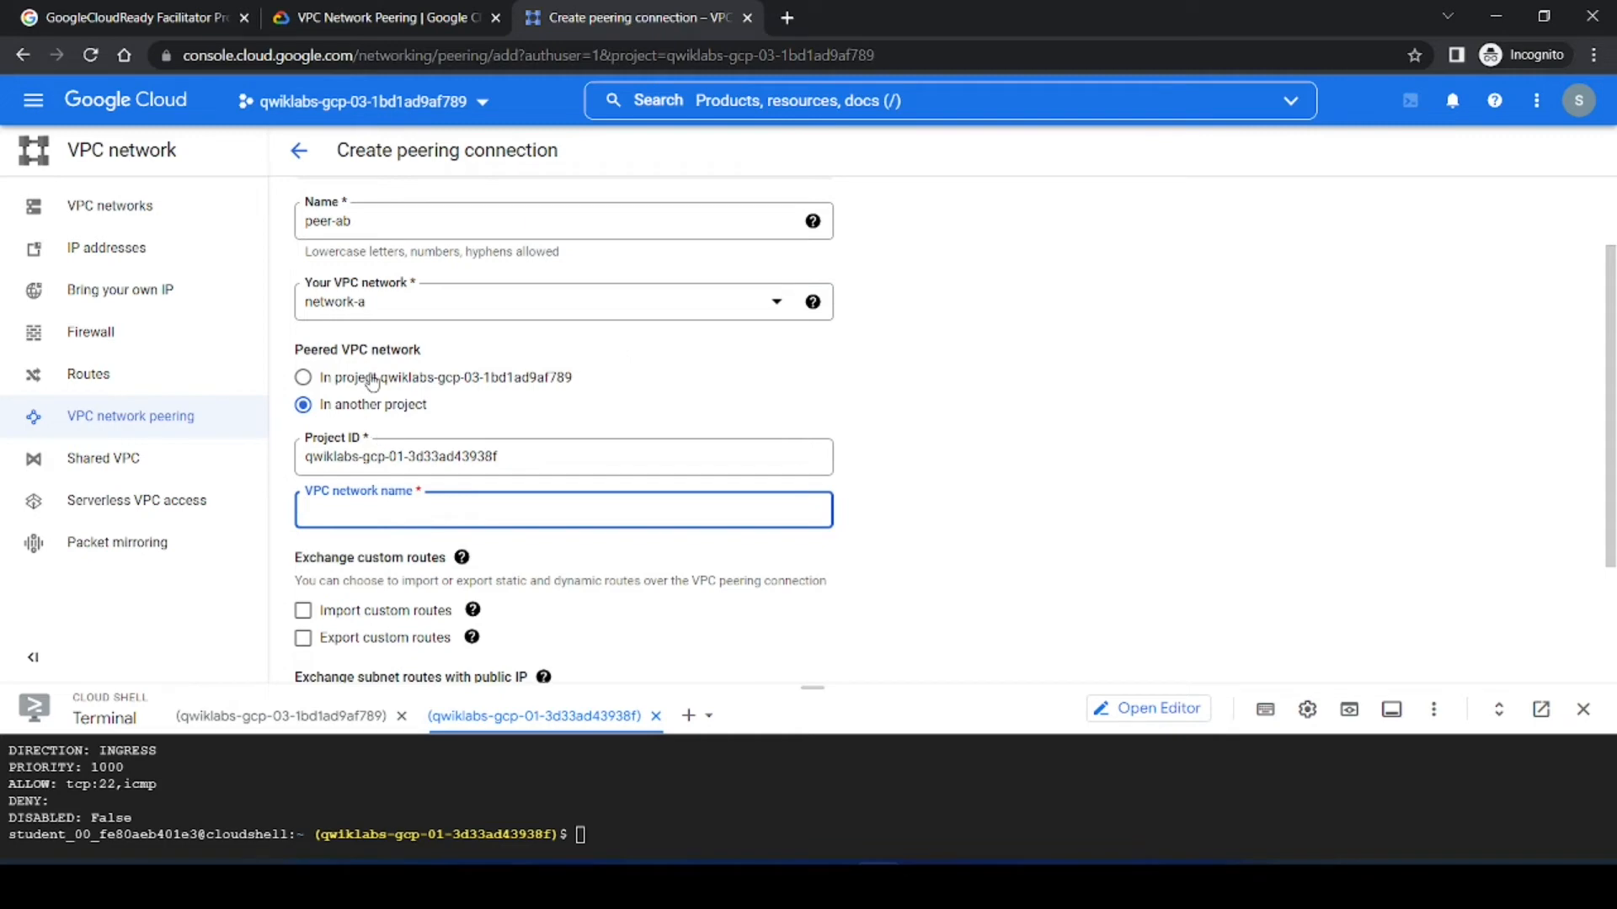
{"action": "left_click", "coordinate": [380, 10]}
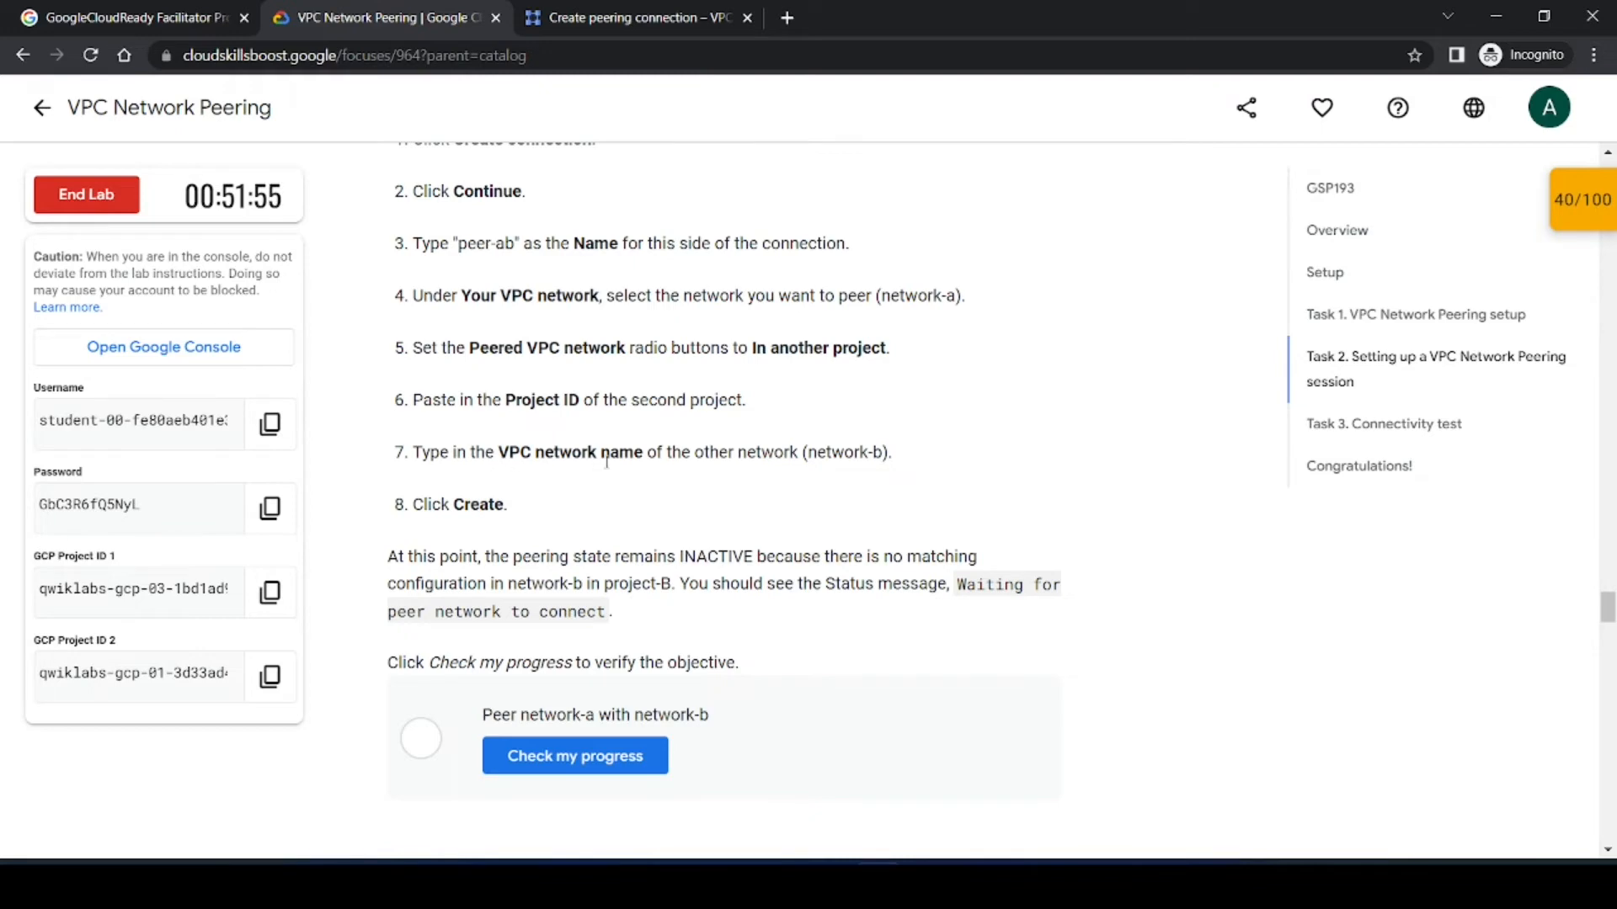
{"action": "left_click_drag", "start_coordinate": [884, 453], "coordinate": [808, 453]}
{"action": "left_click", "coordinate": [633, 17]}
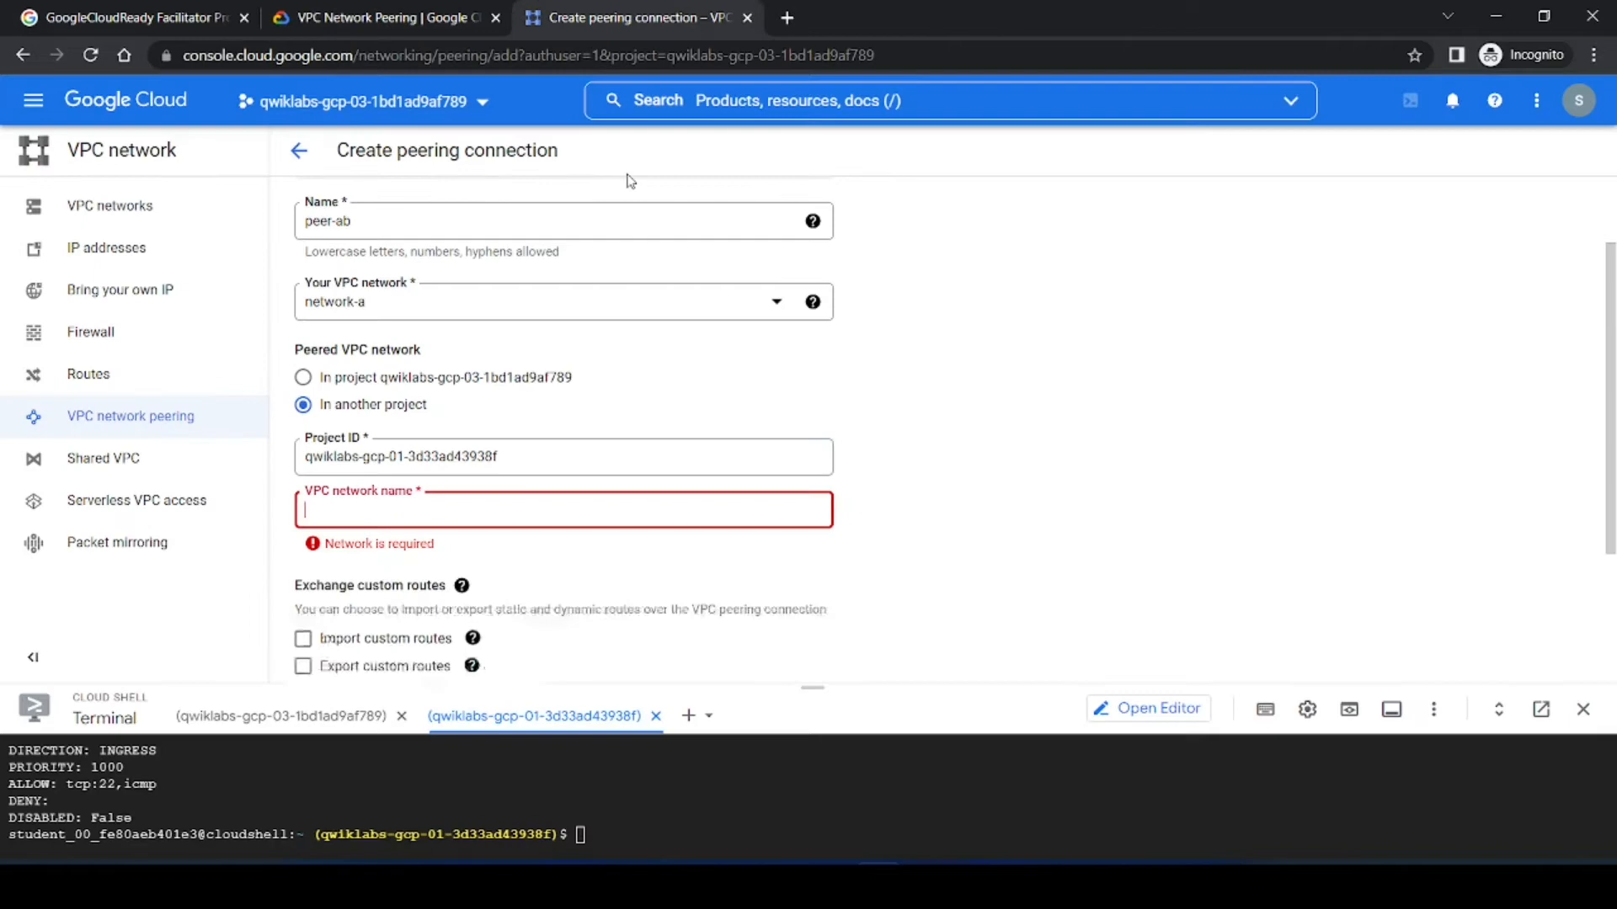
{"action": "key", "text": "ctrl+v"}
{"action": "left_click", "coordinate": [632, 568]}
Step: Create the peer-ab peering connection
{"action": "left_click", "coordinate": [355, 24]}
{"action": "left_click", "coordinate": [798, 495]}
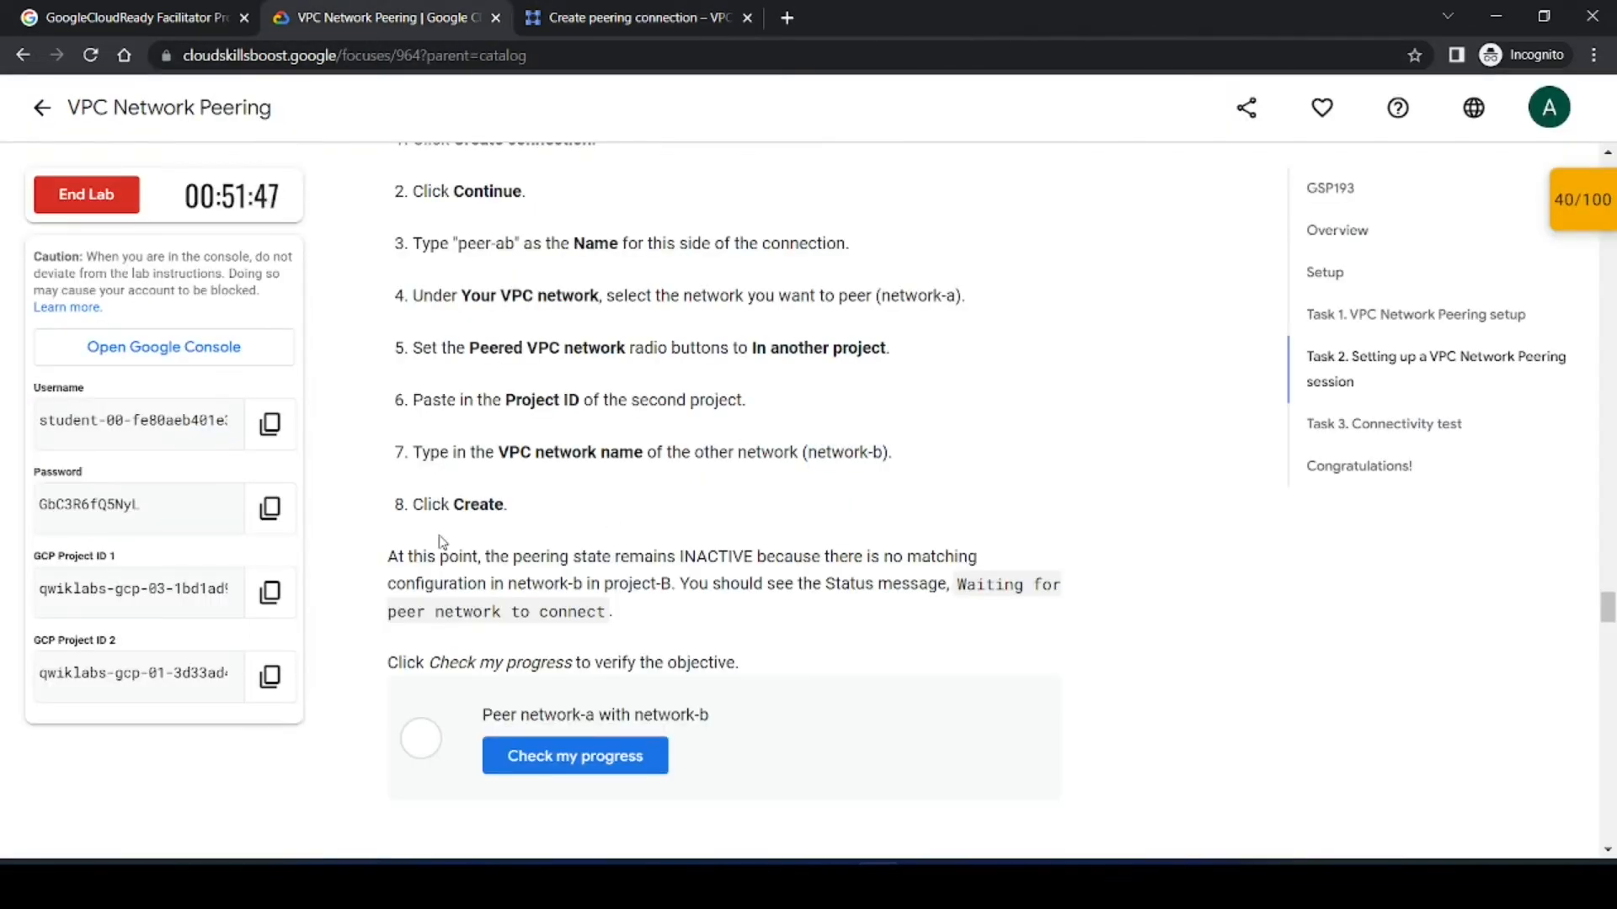
{"action": "left_click", "coordinate": [587, 10]}
{"action": "scroll", "coordinate": [552, 614], "scroll_direction": "down", "scroll_amount": 2}
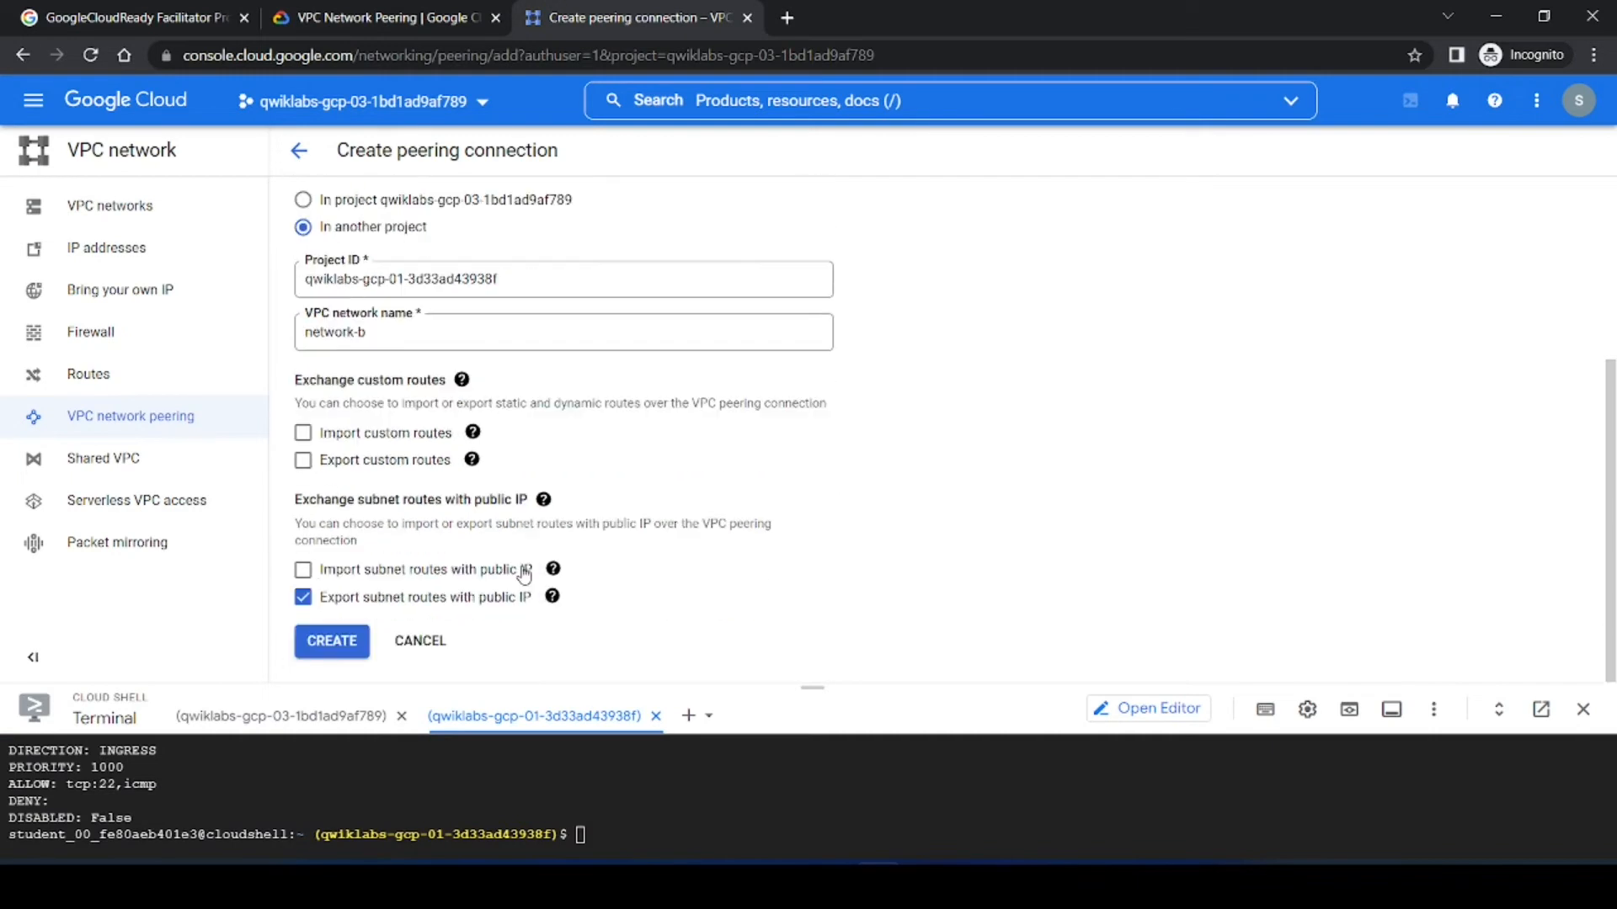
{"action": "left_click", "coordinate": [331, 644]}
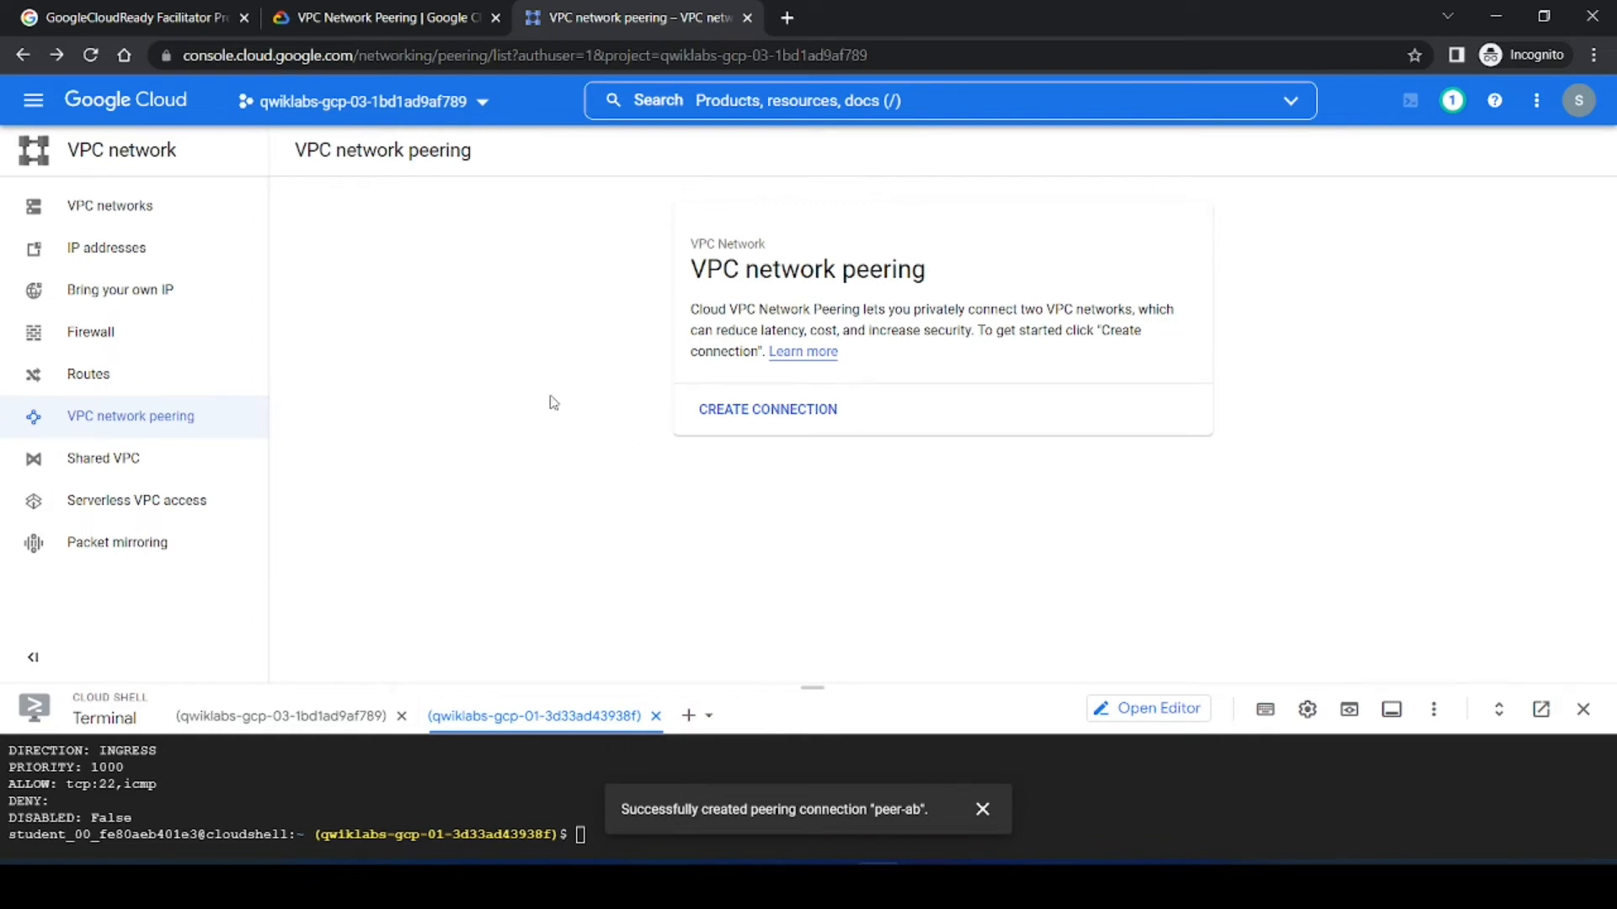
Step: Run the lab's progress check for peering network-a with network-b
{"action": "left_click", "coordinate": [352, 10]}
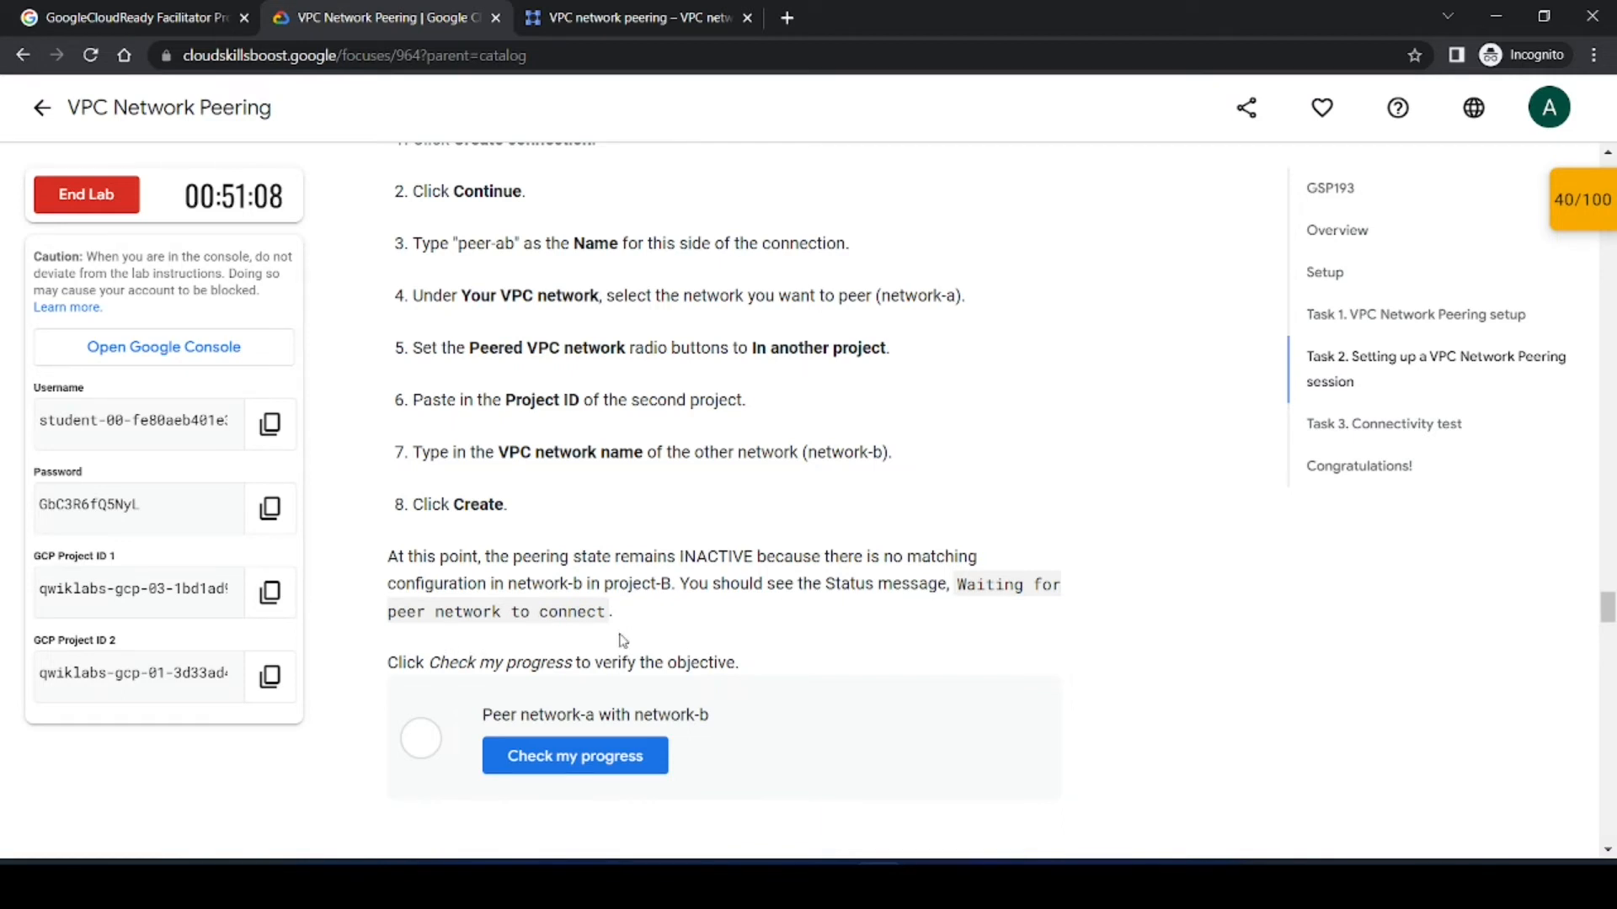
{"action": "scroll", "coordinate": [617, 639], "scroll_direction": "down", "scroll_amount": 3}
{"action": "left_click", "coordinate": [585, 555]}
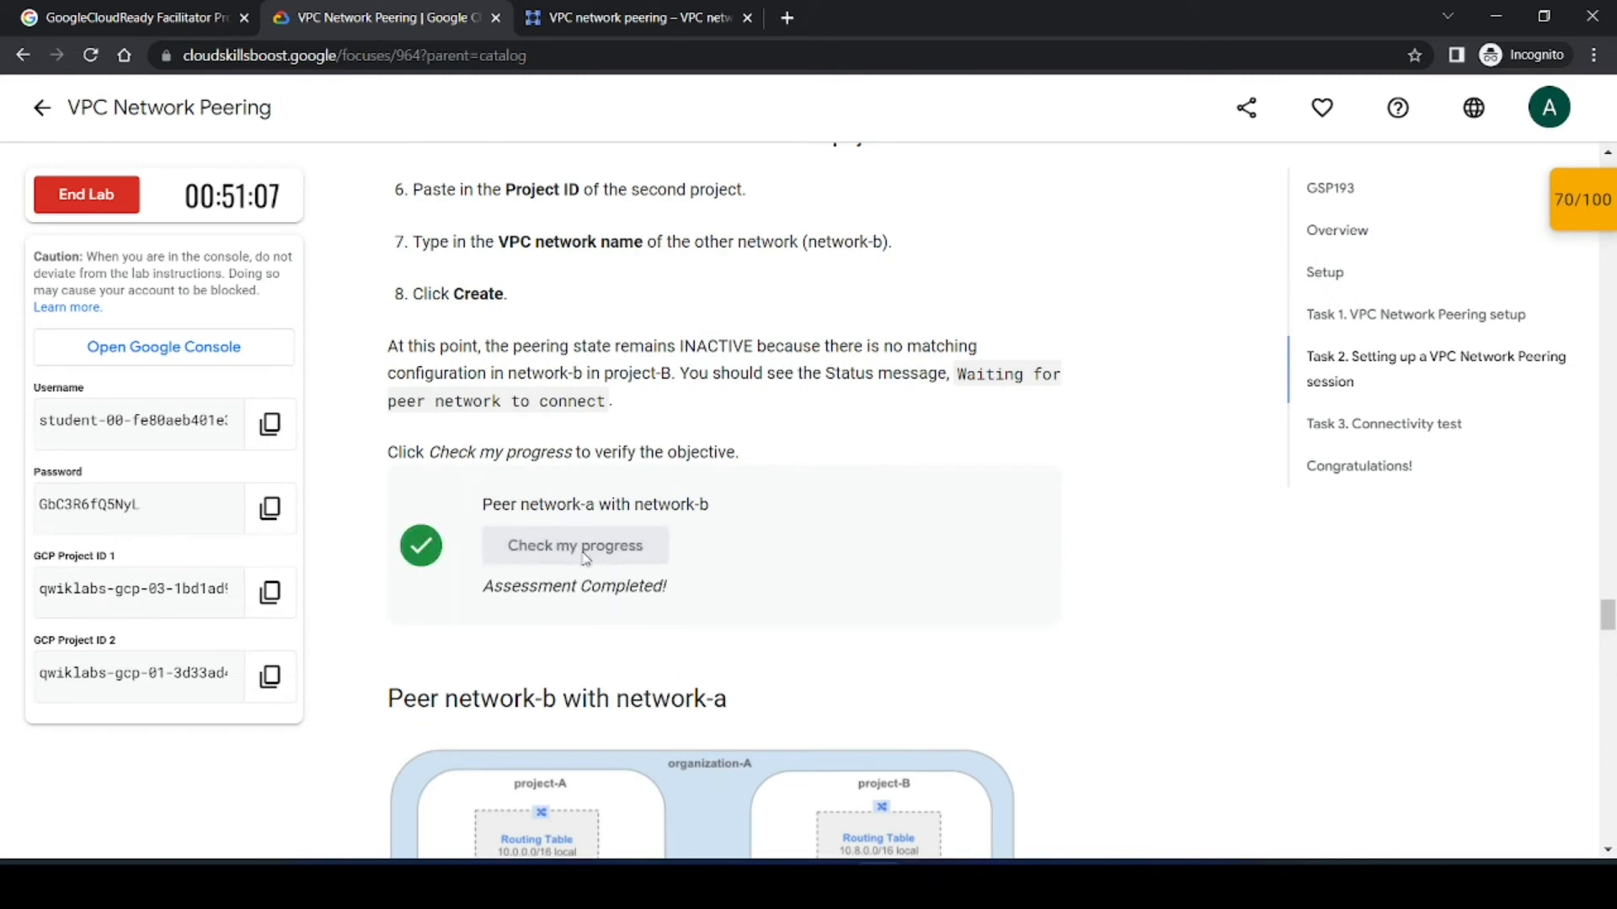
Step: Read the instructions for peering network-b with network-a from project B
{"action": "scroll", "coordinate": [619, 649], "scroll_direction": "down", "scroll_amount": 4}
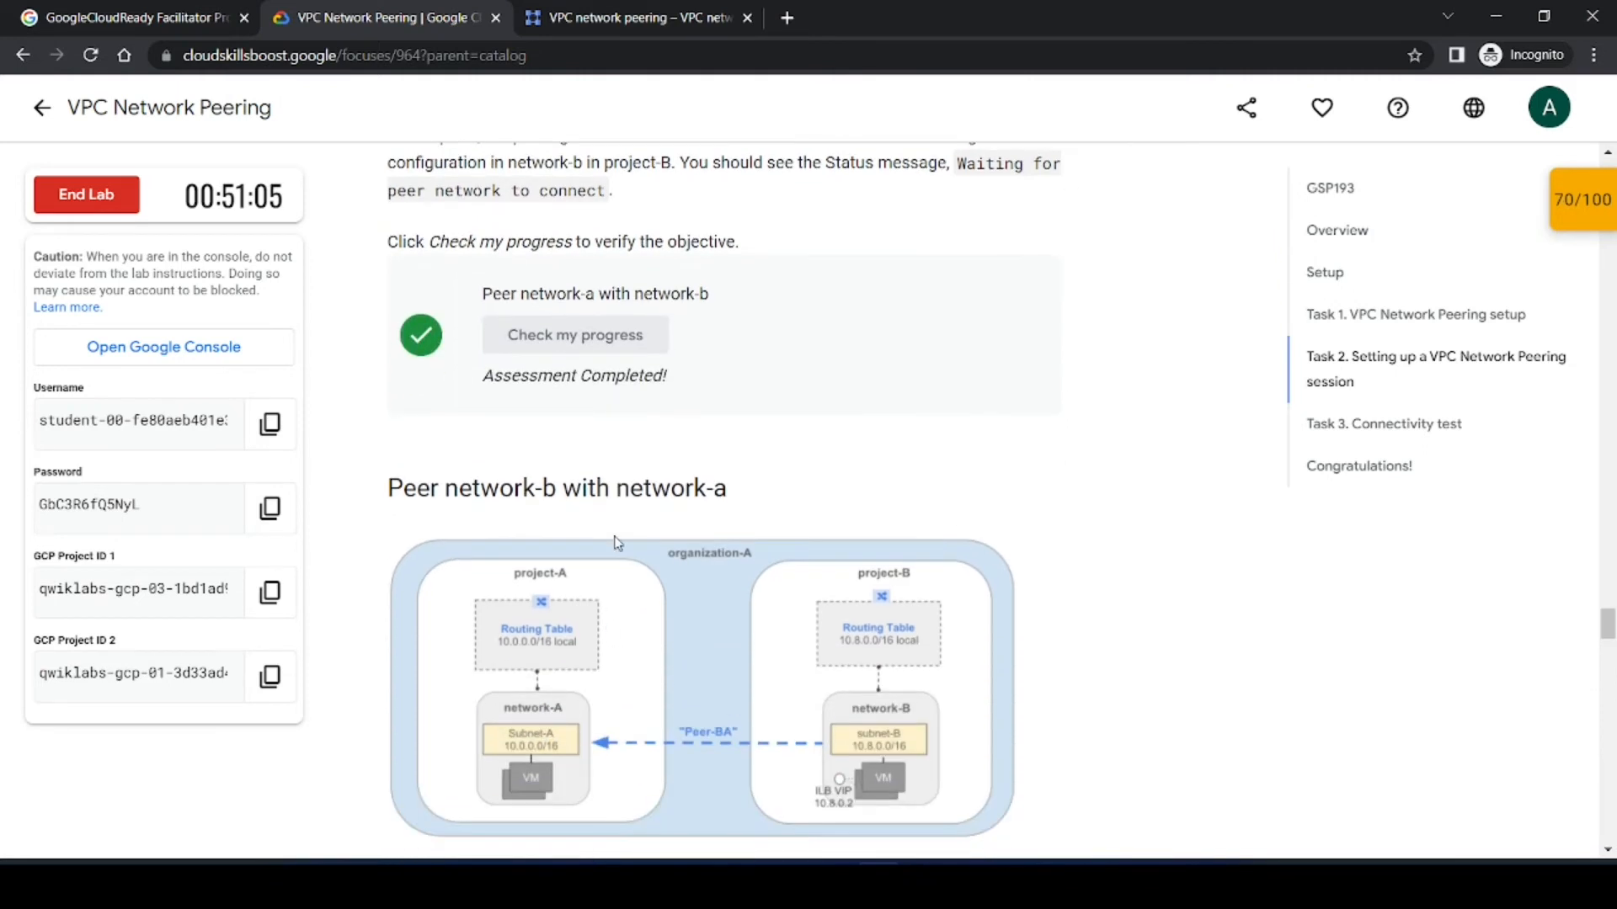
{"action": "scroll", "coordinate": [628, 451], "scroll_direction": "down", "scroll_amount": 4}
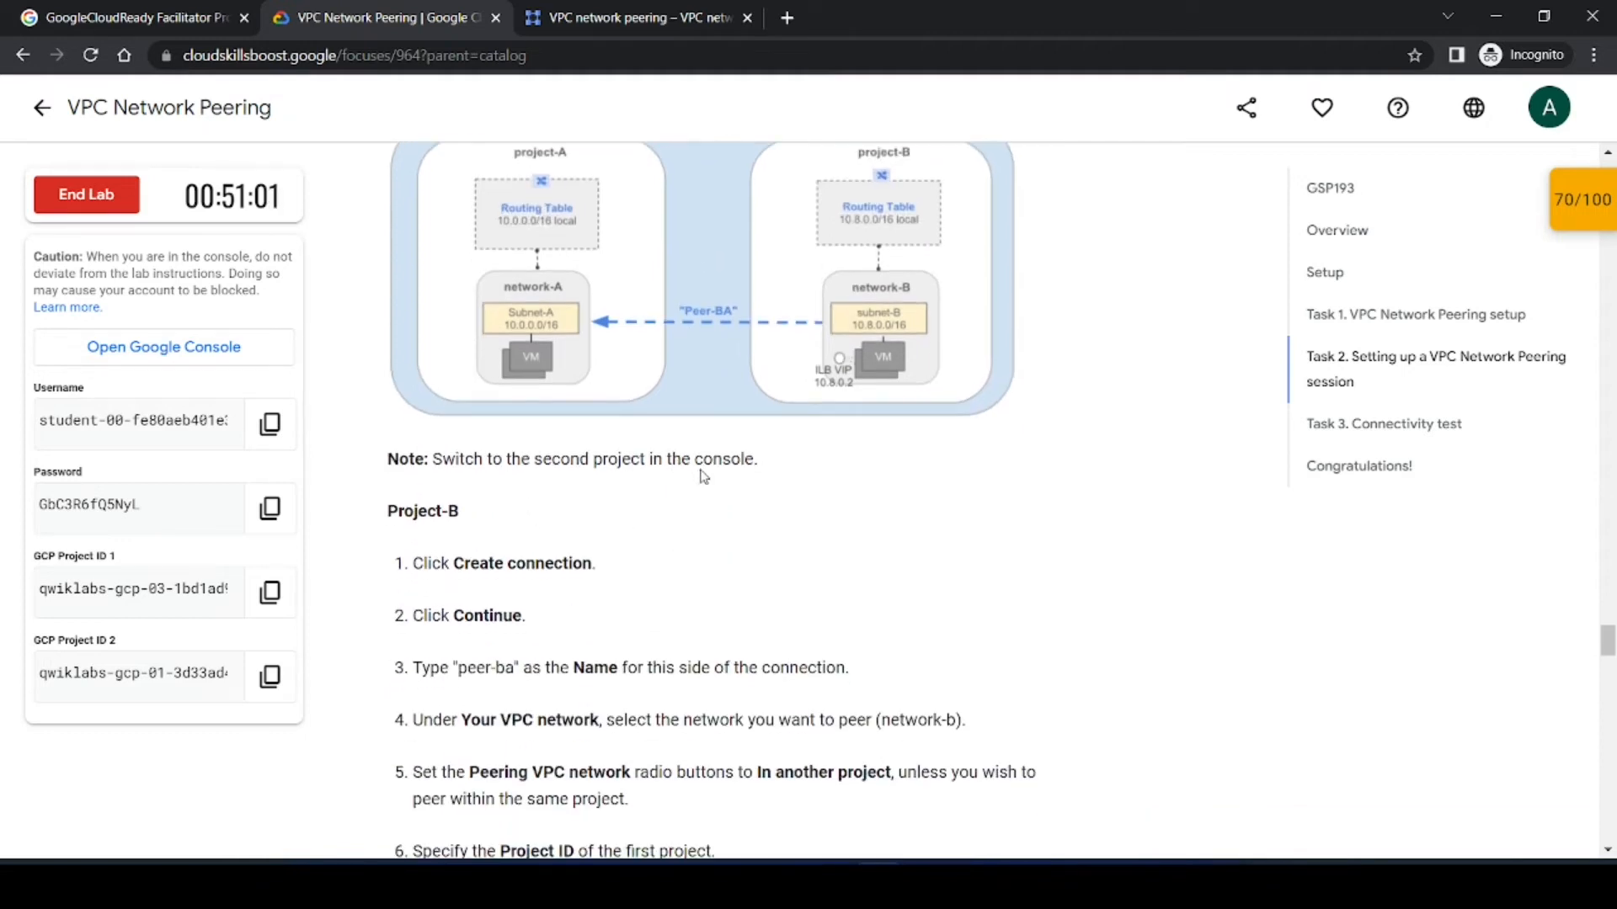
{"action": "scroll", "coordinate": [539, 497], "scroll_direction": "down", "scroll_amount": 4}
{"action": "scroll", "coordinate": [587, 492], "scroll_direction": "up", "scroll_amount": 1}
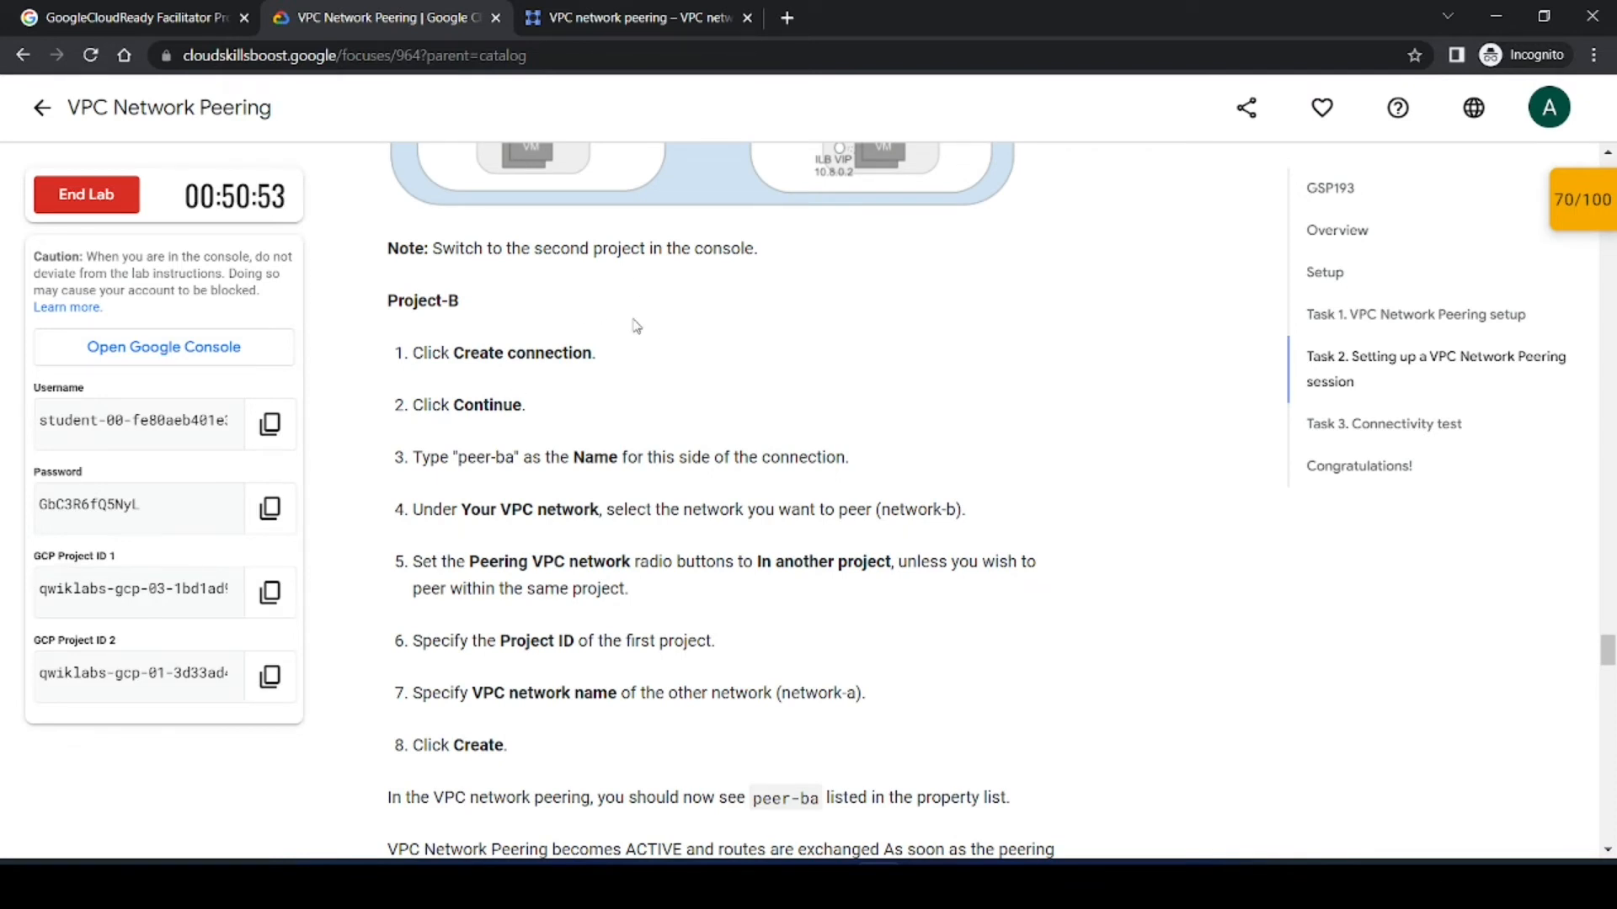
{"action": "left_click", "coordinate": [680, 6]}
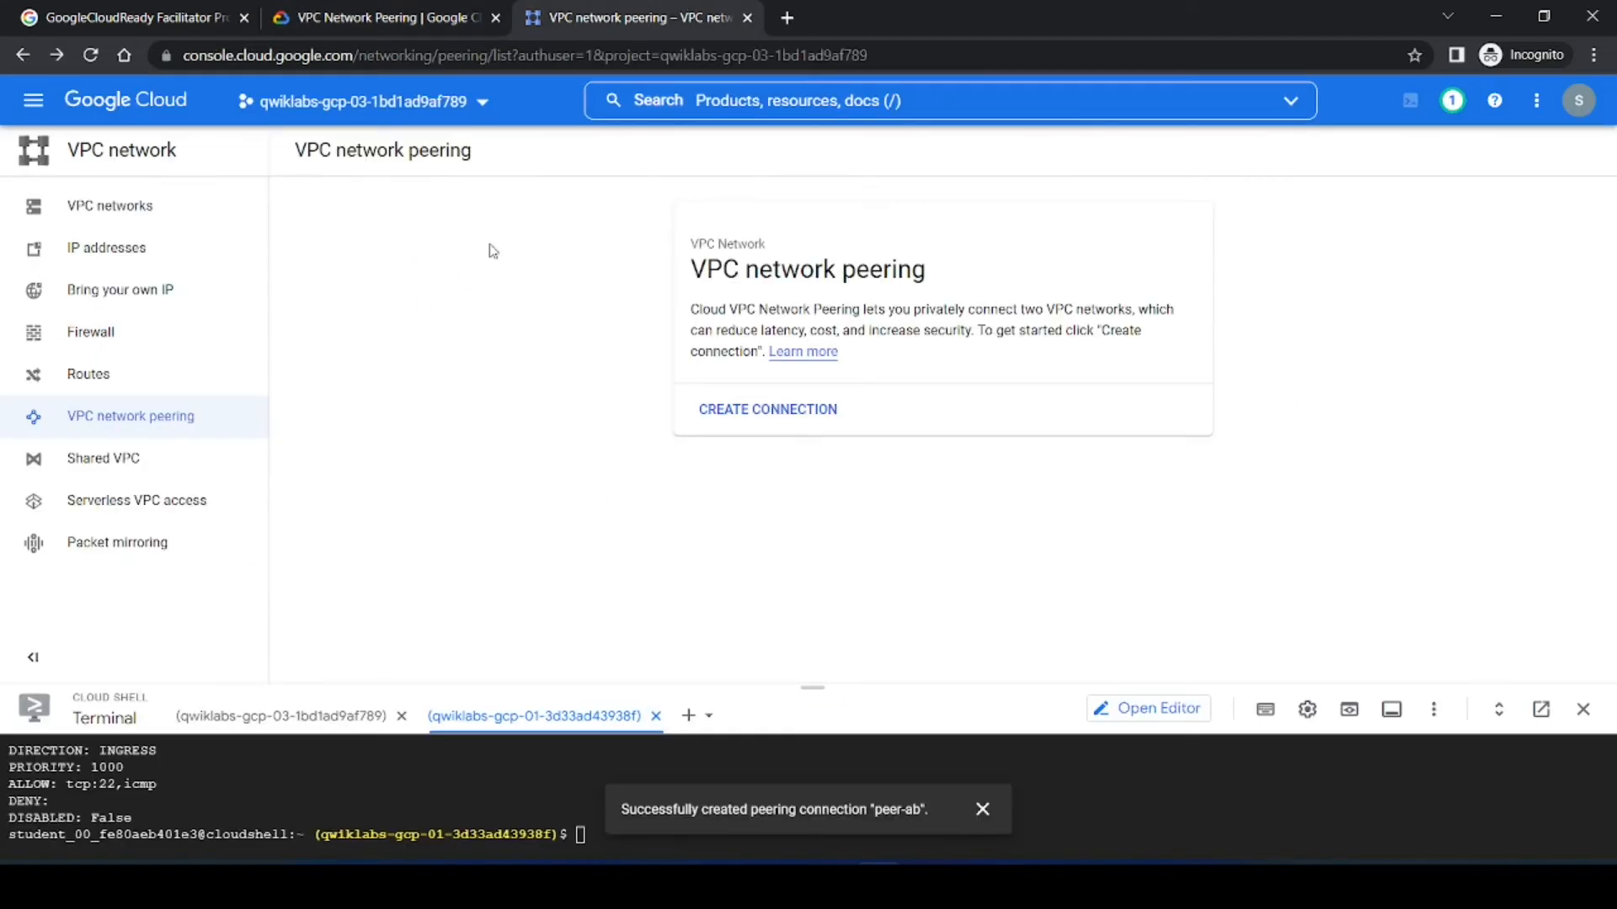
{"action": "left_click", "coordinate": [360, 102]}
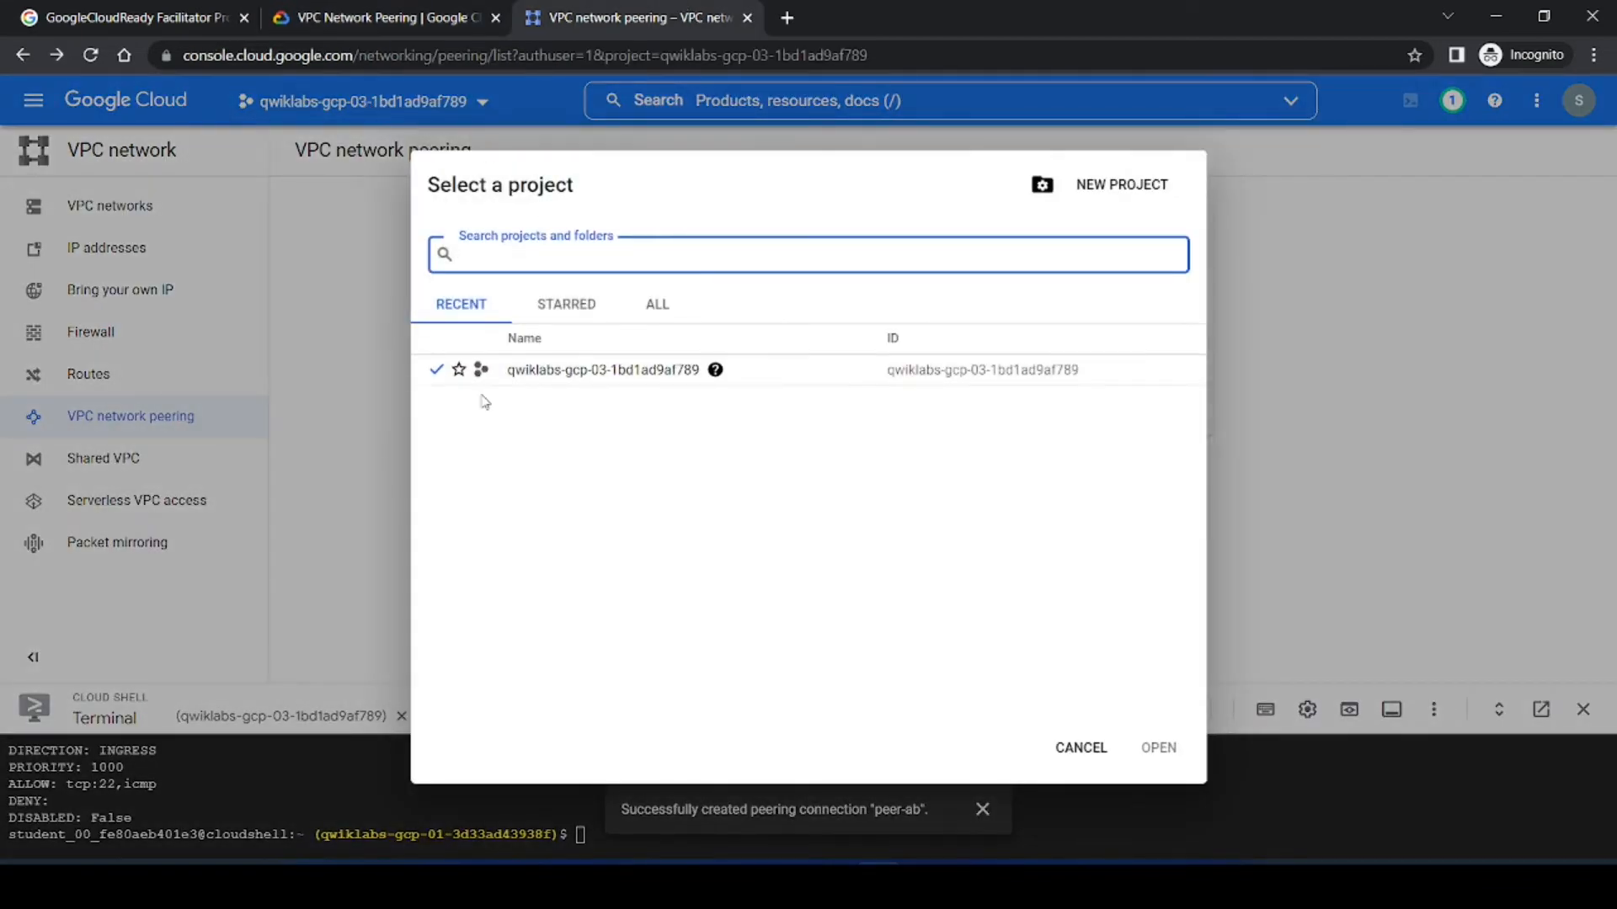
{"action": "left_click", "coordinate": [1145, 186]}
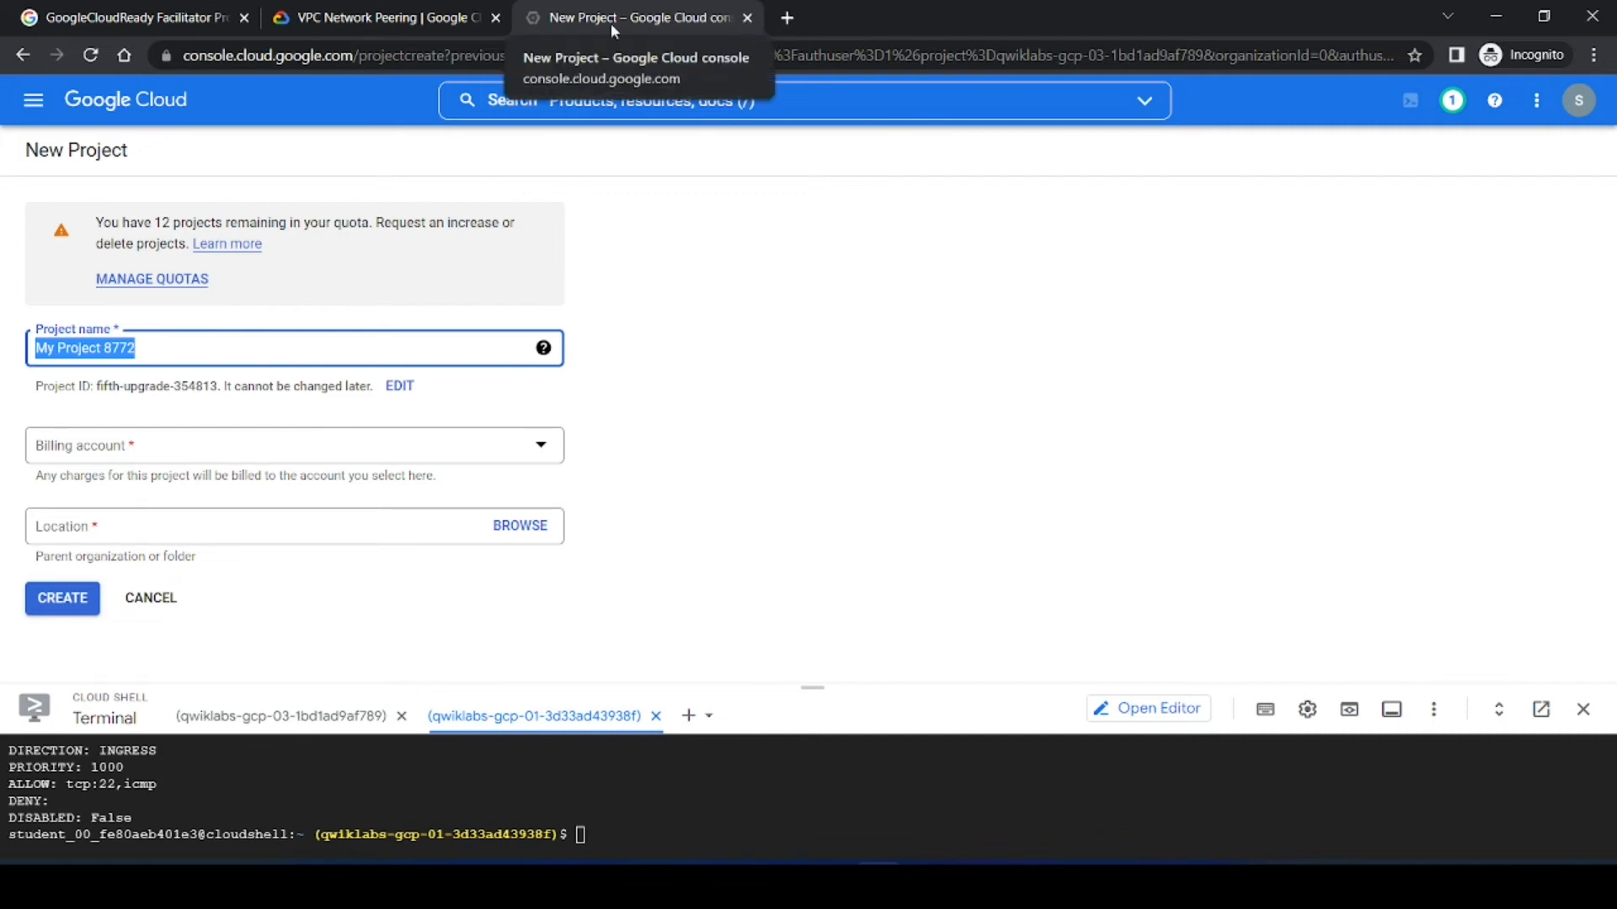
{"action": "left_click", "coordinate": [24, 54]}
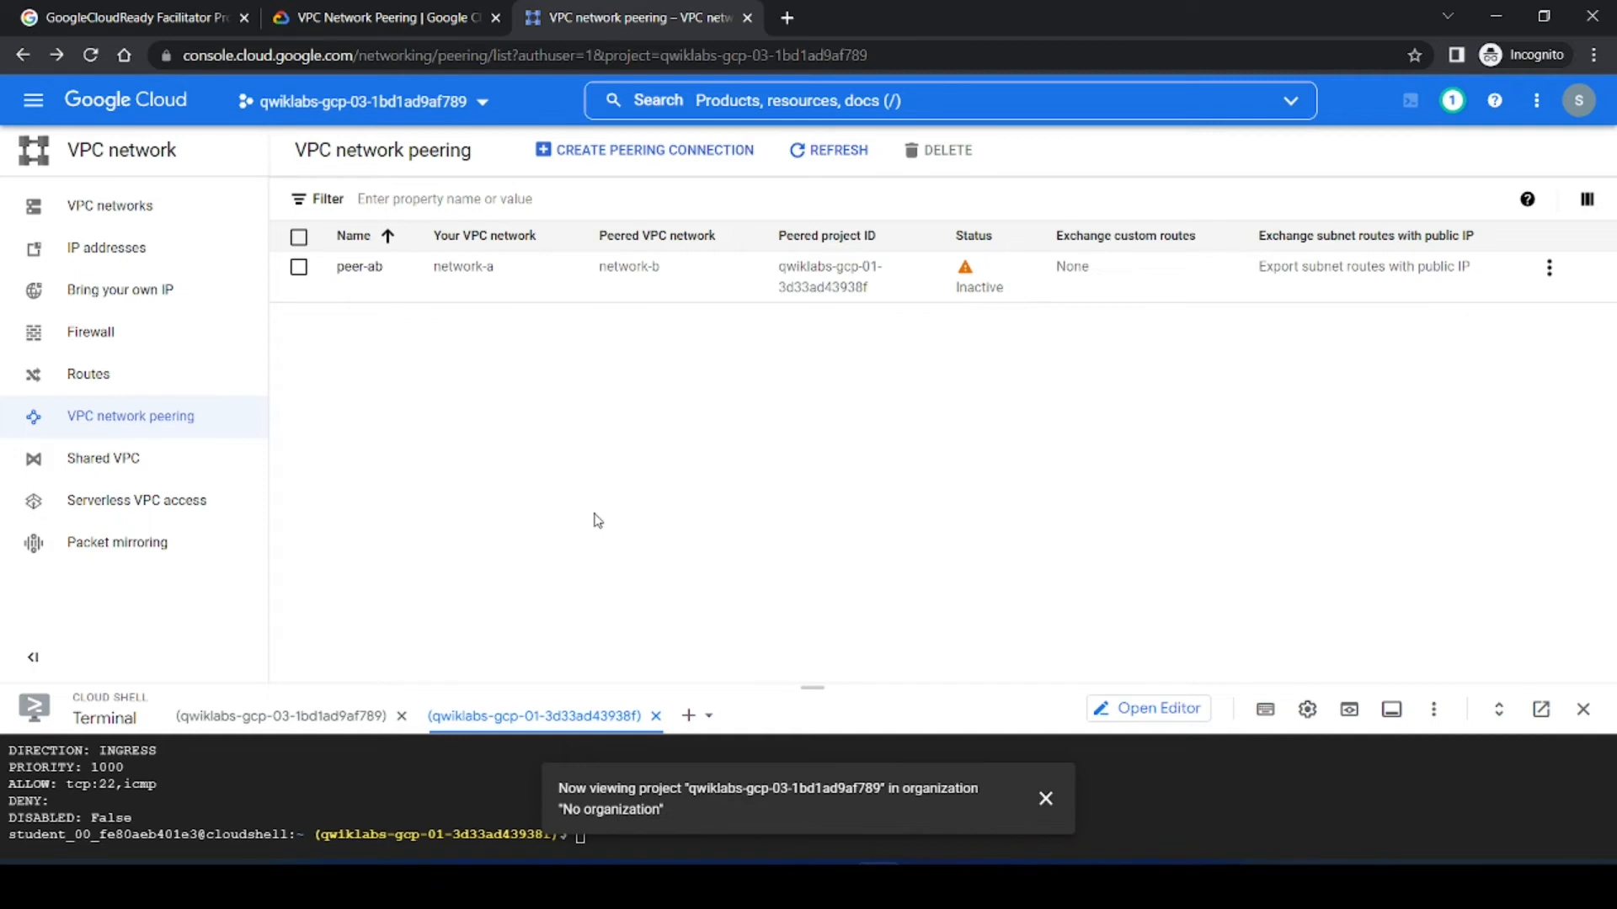
Step: Start creating another peering connection from the VPC network peering page
{"action": "left_click", "coordinate": [426, 15]}
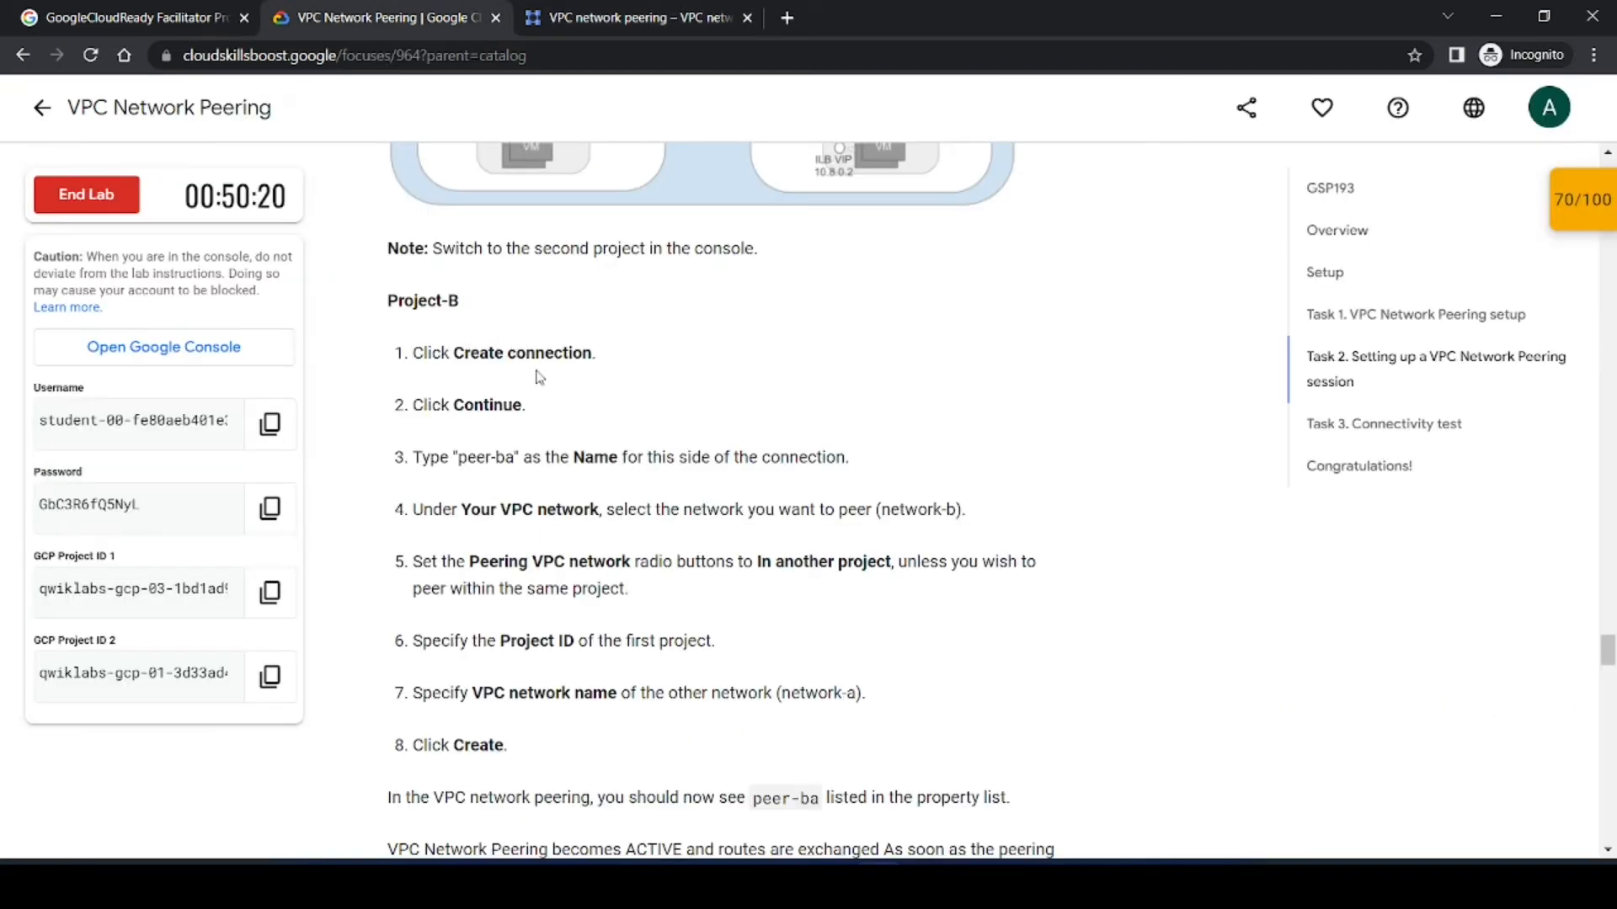
{"action": "left_click", "coordinate": [626, 10]}
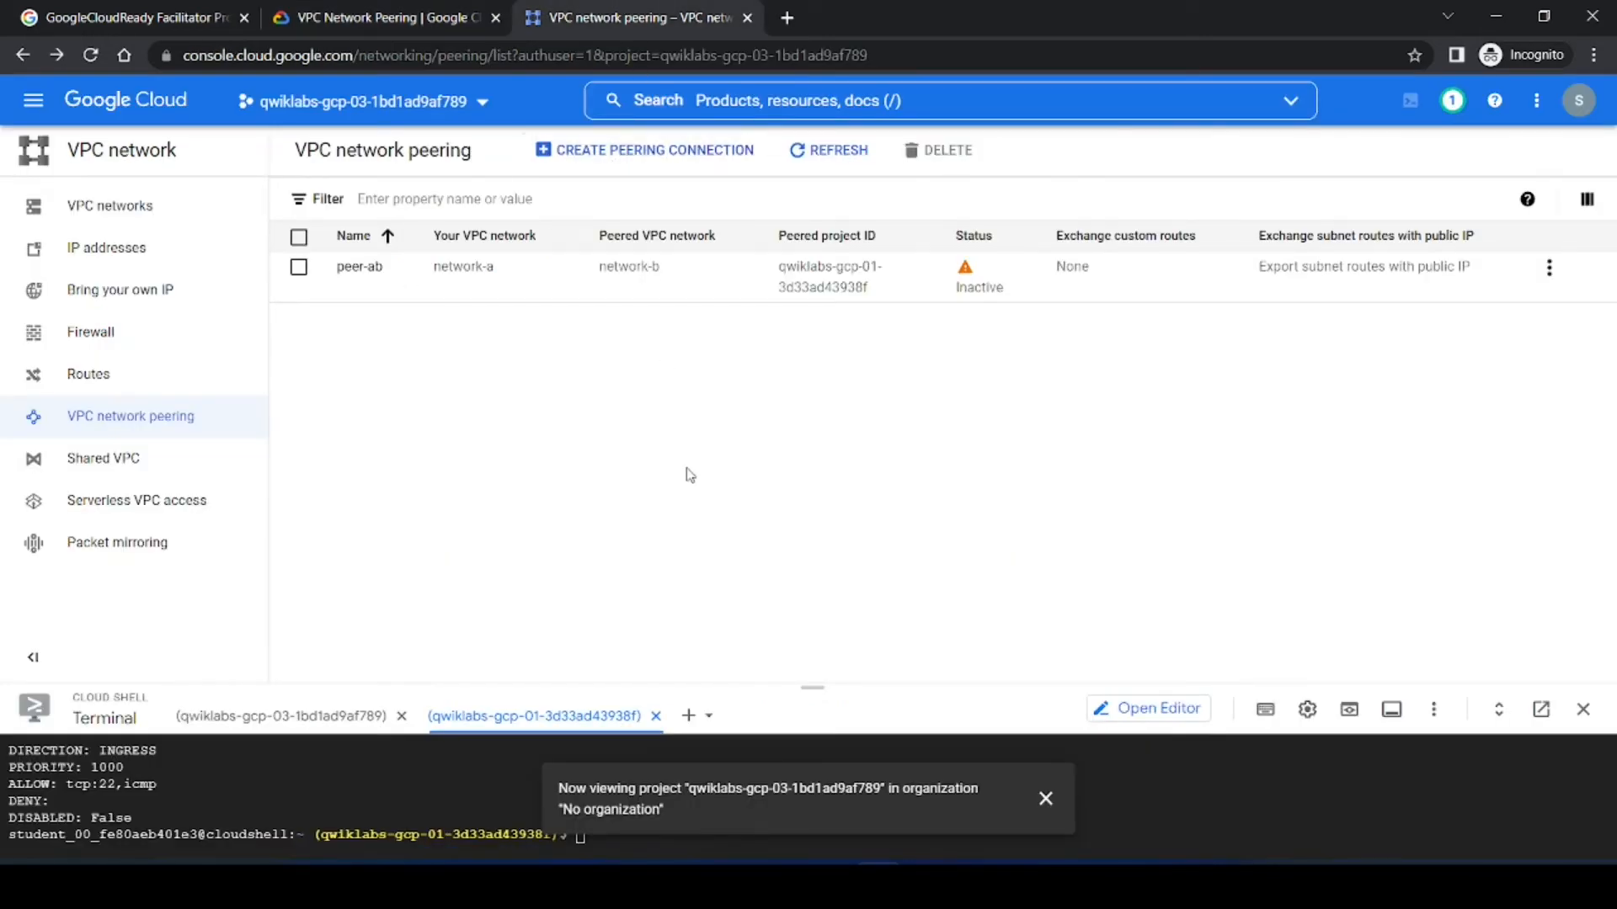
{"action": "left_click", "coordinate": [655, 152]}
{"action": "left_click", "coordinate": [338, 365]}
Step: Name the new peering connection peer-ba, copied from the lab instructions
{"action": "left_click", "coordinate": [445, 10]}
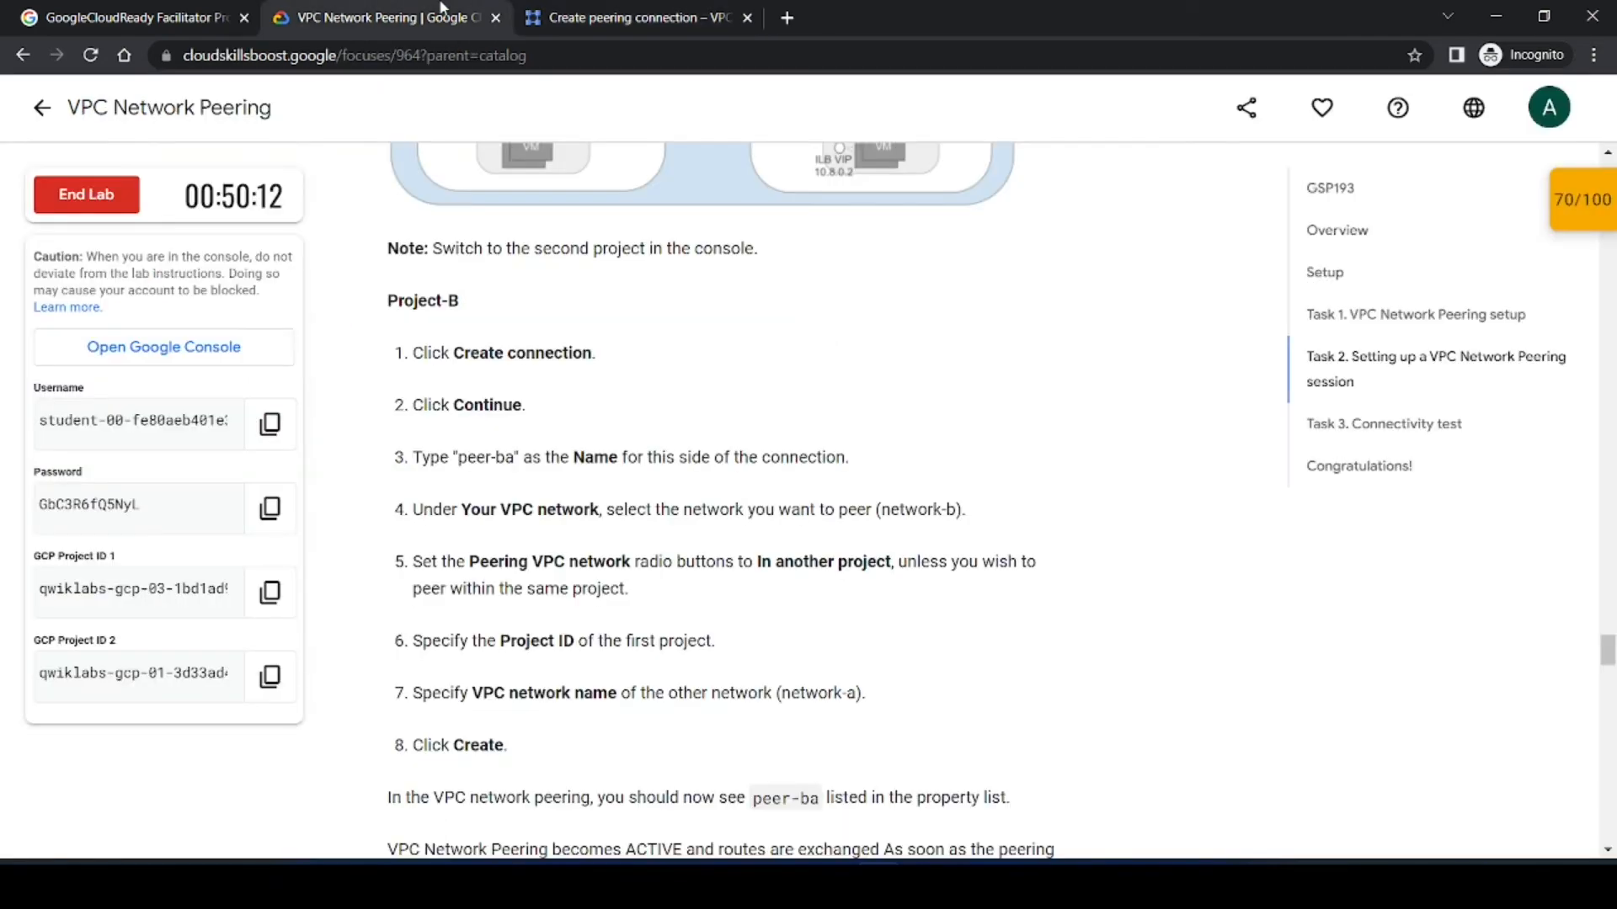
{"action": "left_click", "coordinate": [684, 9]}
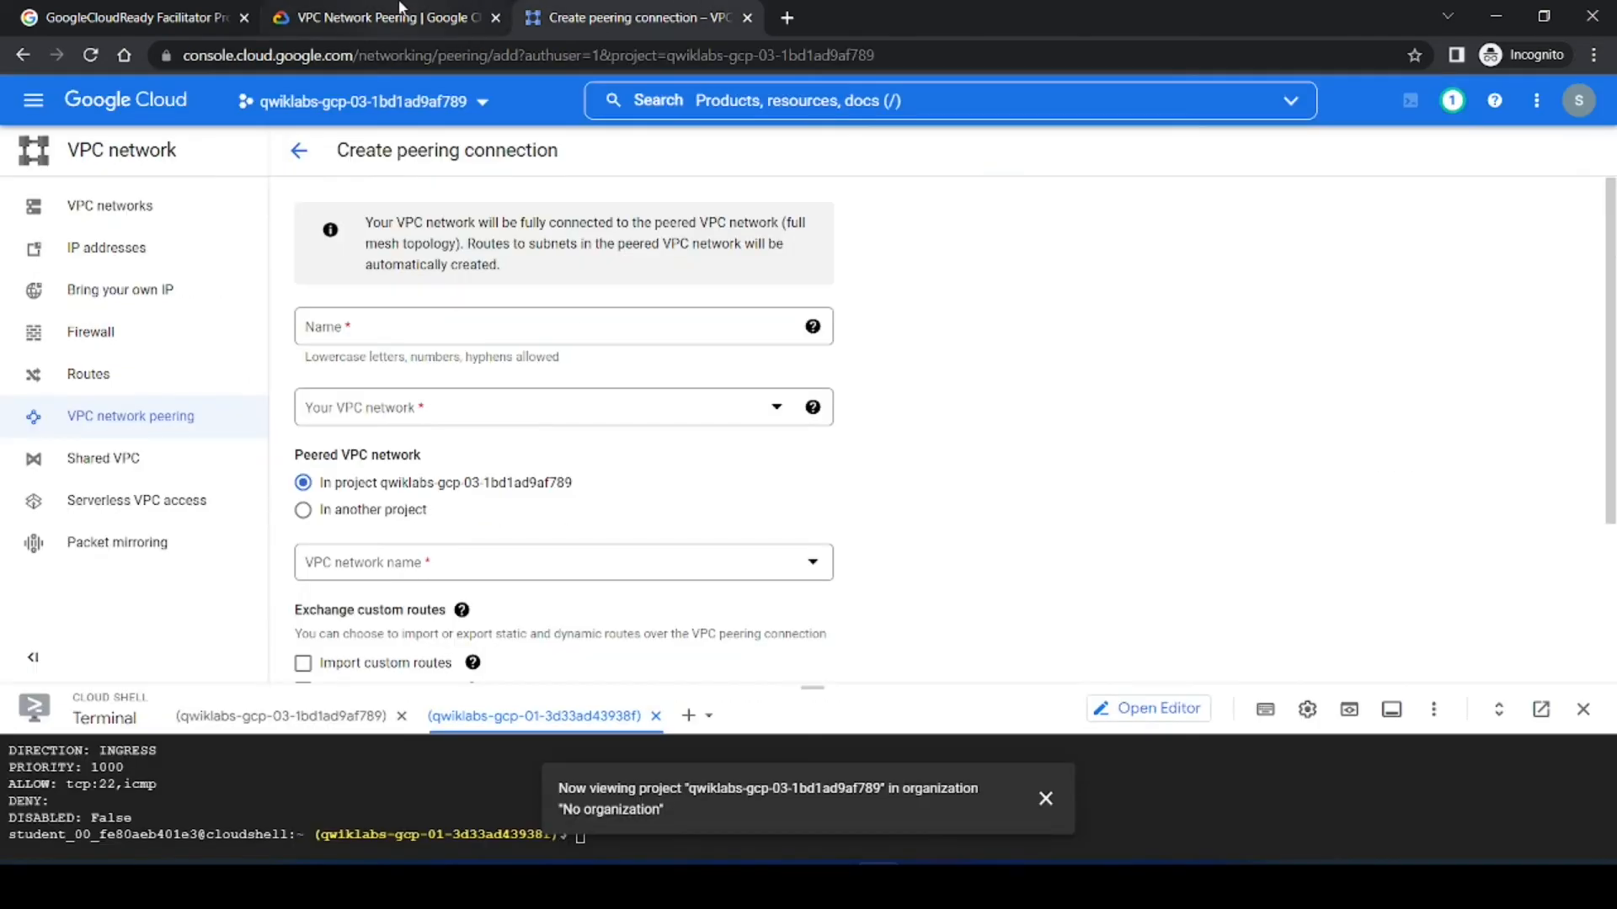
{"action": "left_click", "coordinate": [387, 17]}
{"action": "left_click_drag", "start_coordinate": [514, 460], "coordinate": [460, 464]}
{"action": "key", "text": "ctrl+c"}
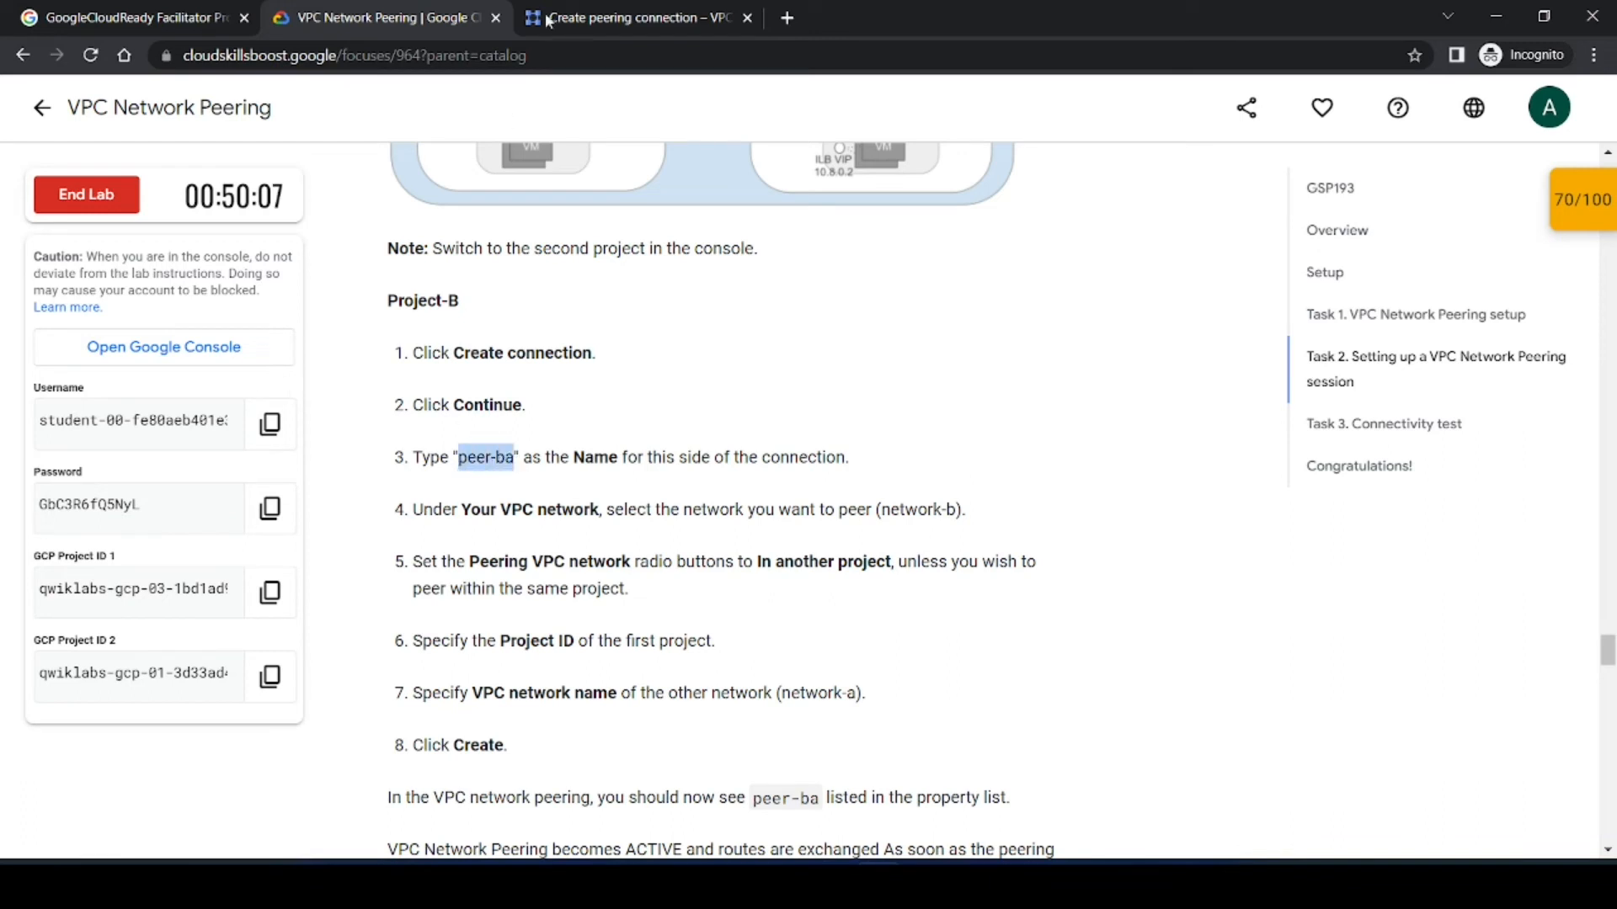
{"action": "left_click", "coordinate": [613, 18]}
{"action": "left_click", "coordinate": [446, 326]}
{"action": "key", "text": "ctrl+v"}
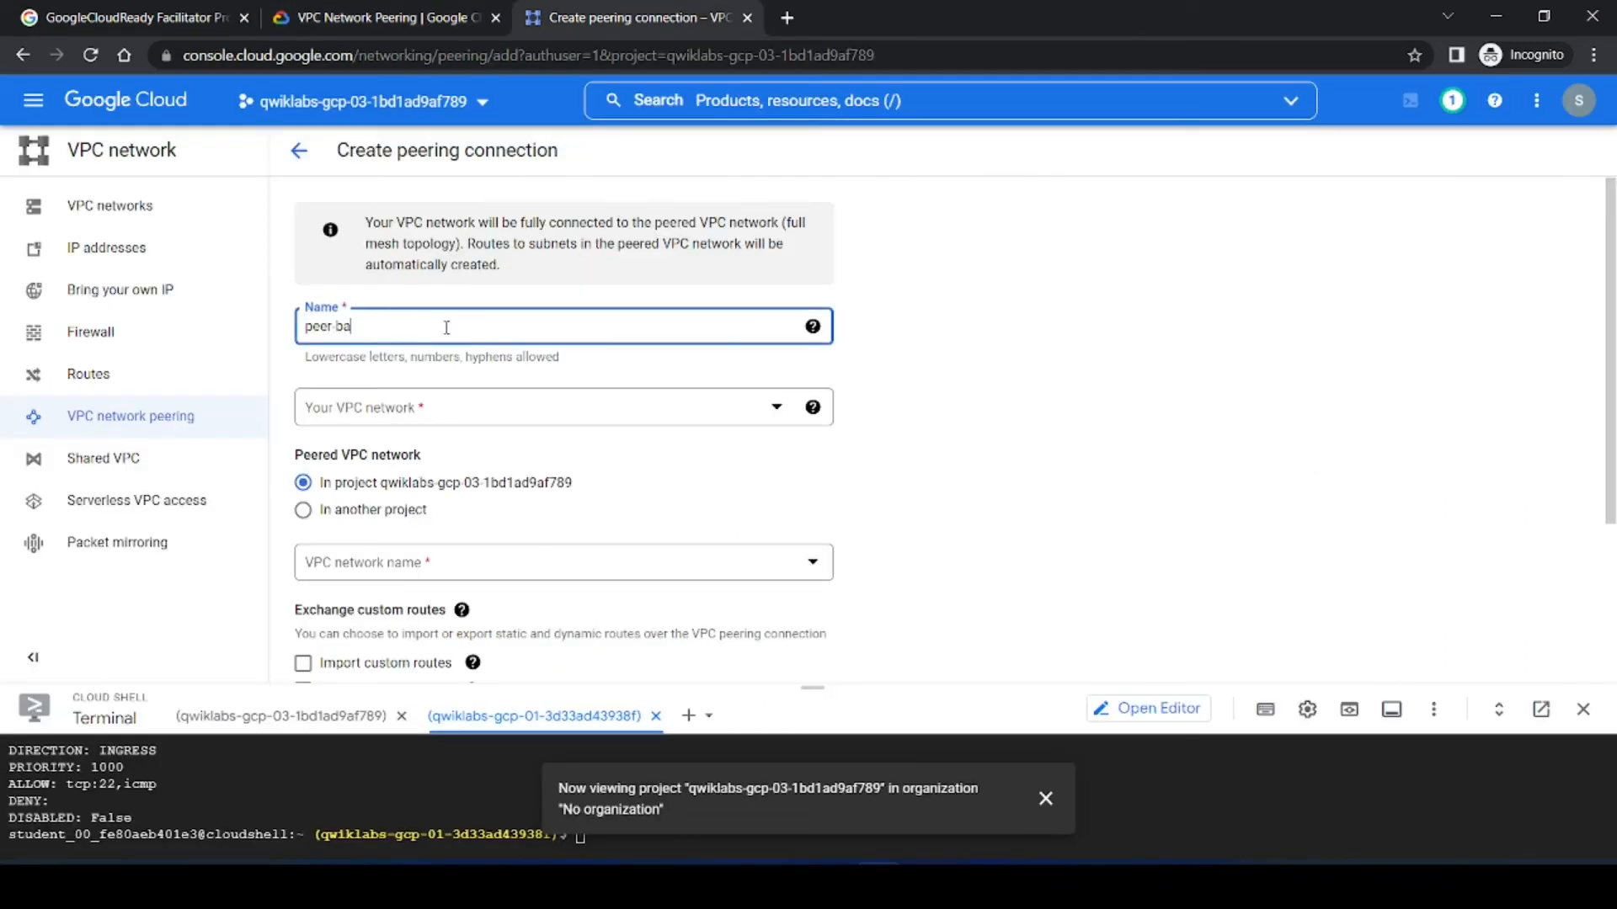
Step: Compare the networks offered for your VPC network with the lab instructions for project B
{"action": "left_click", "coordinate": [874, 413]}
{"action": "left_click", "coordinate": [371, 17]}
{"action": "left_click", "coordinate": [624, 490]}
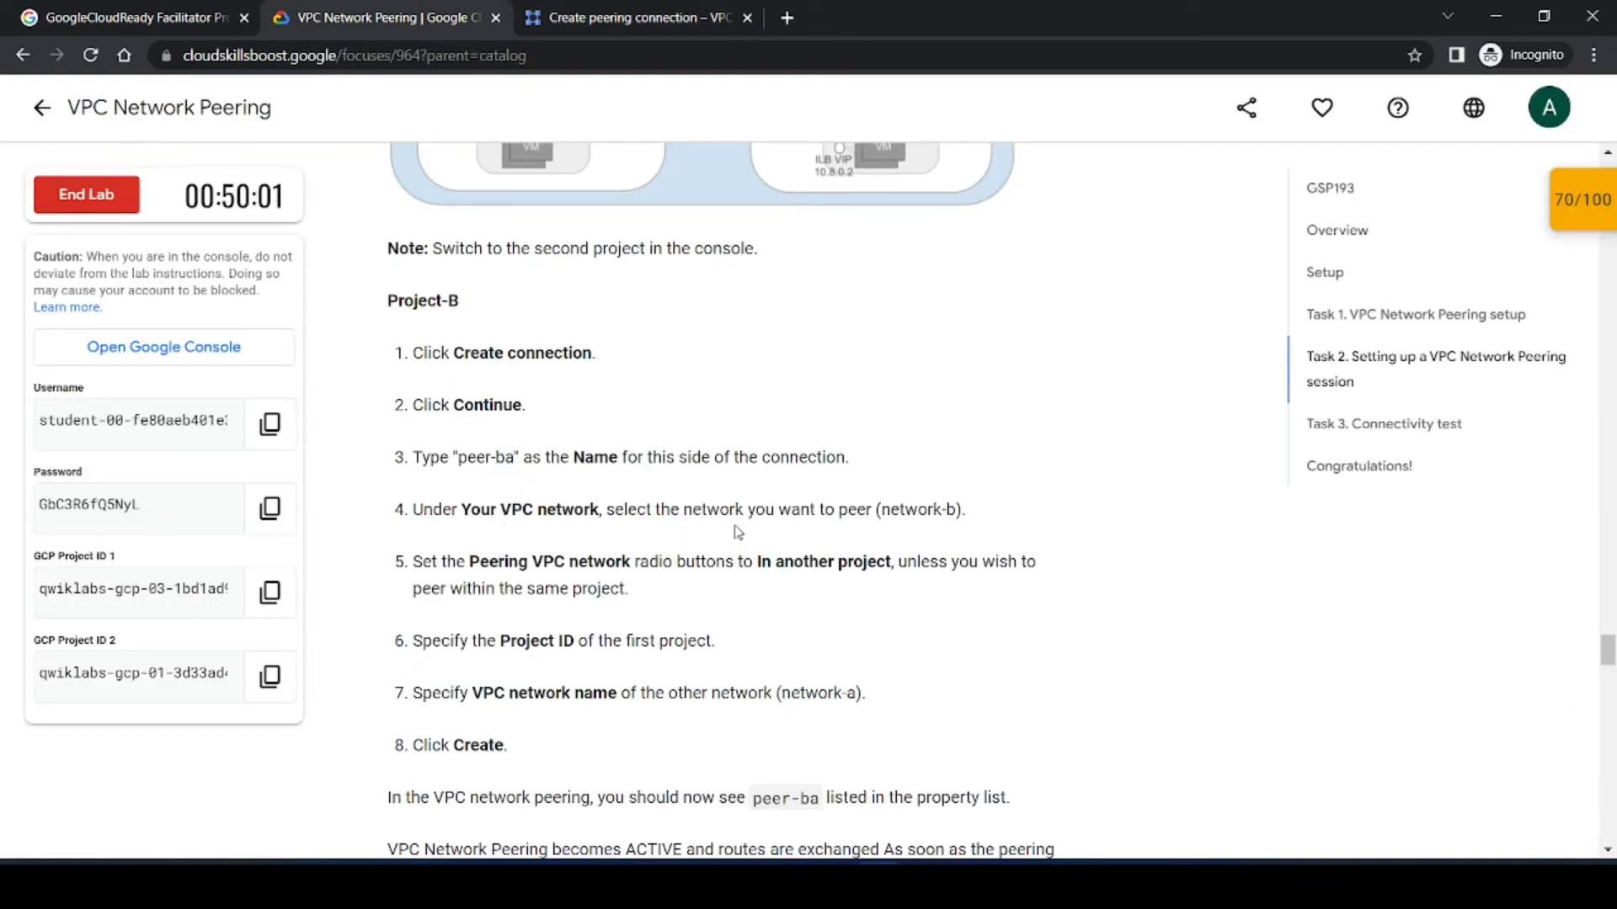
{"action": "left_click", "coordinate": [662, 11]}
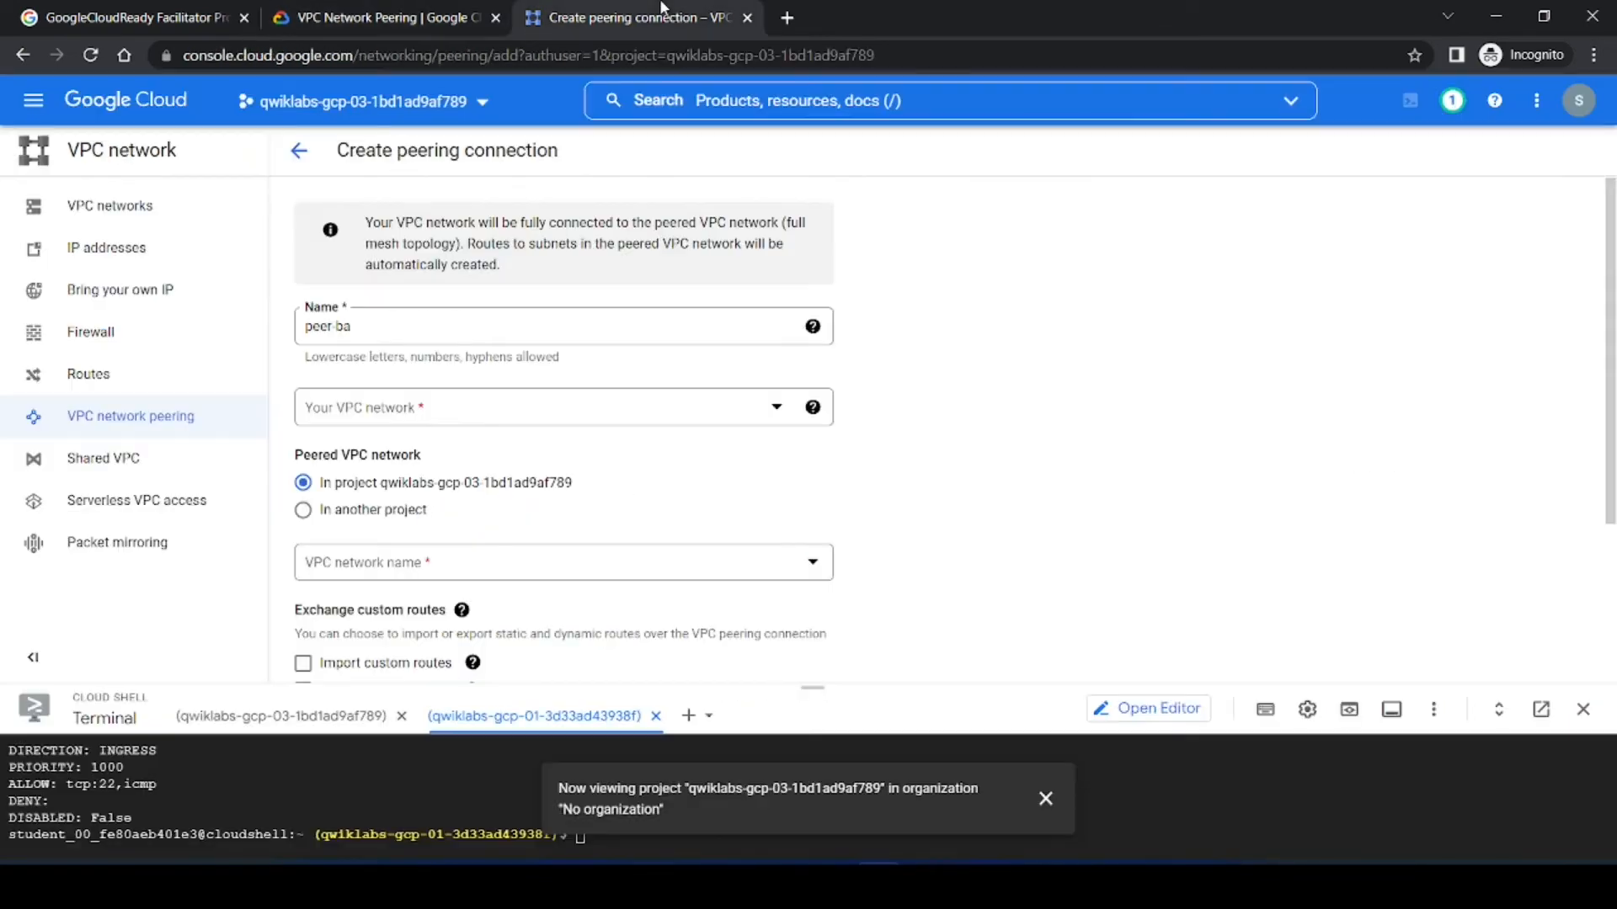
{"action": "left_click", "coordinate": [439, 412]}
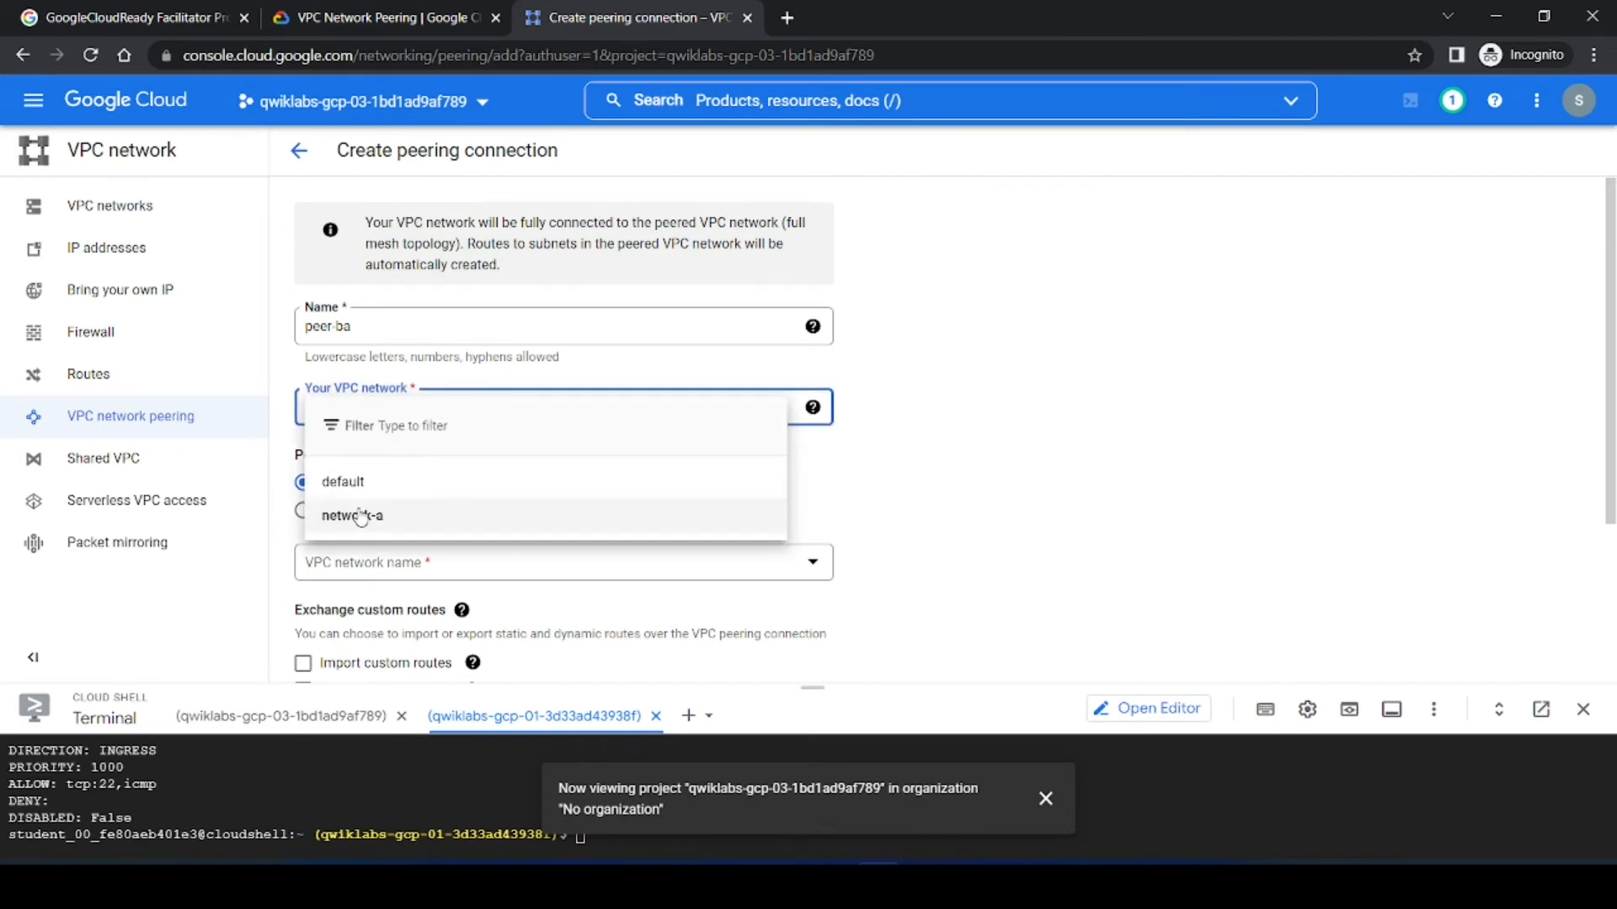
{"action": "left_click", "coordinate": [495, 376]}
{"action": "left_click", "coordinate": [379, 16]}
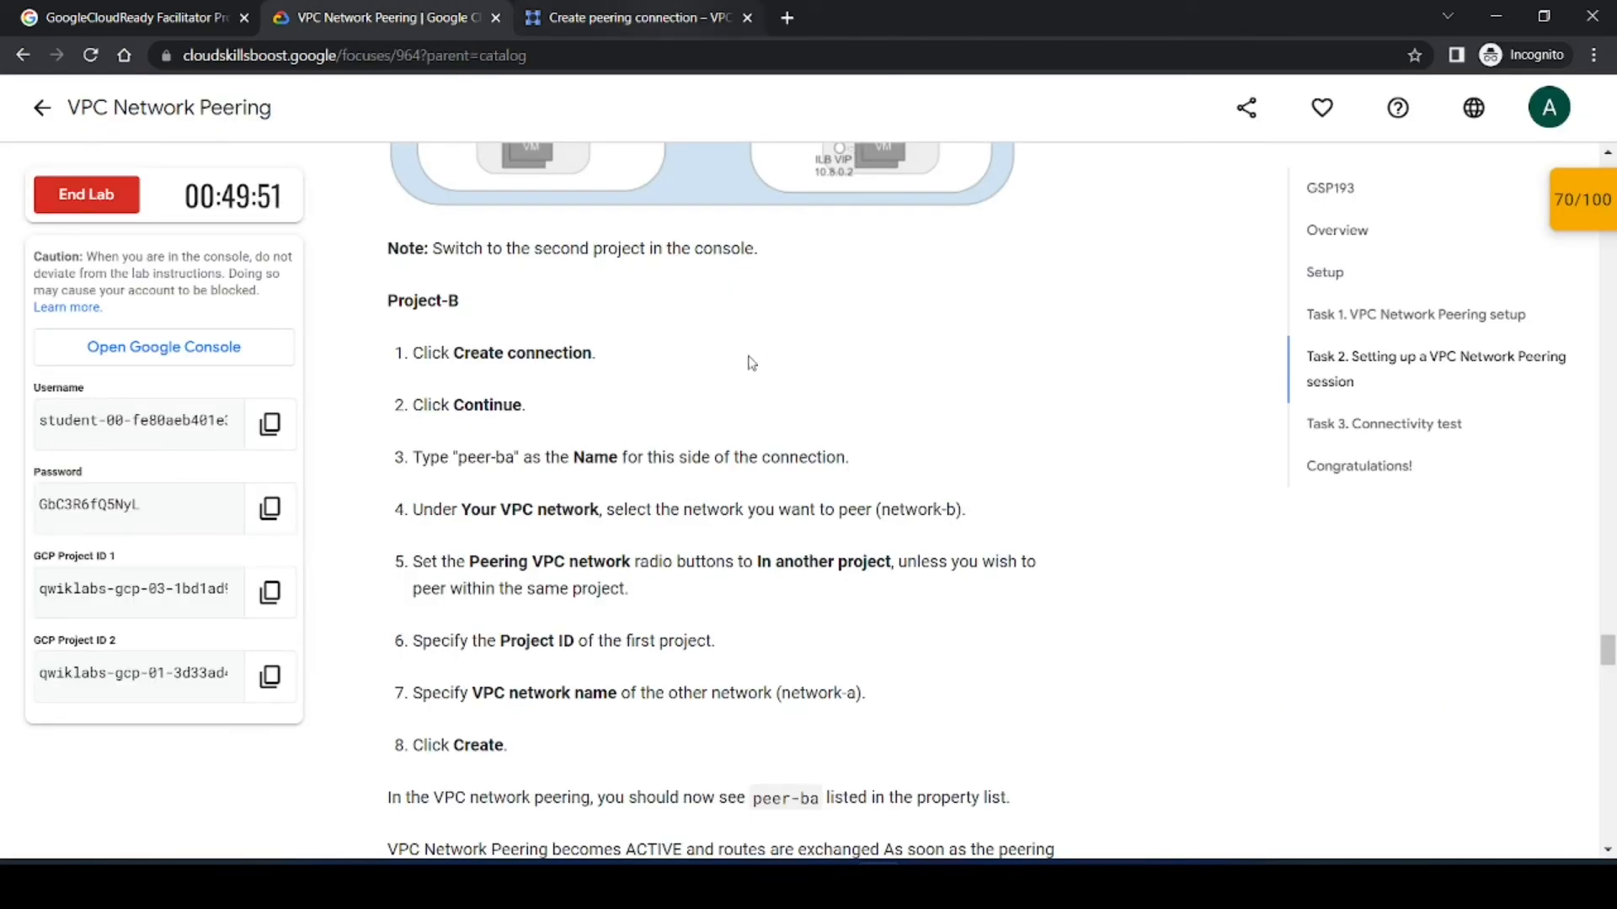
{"action": "left_click", "coordinate": [634, 17]}
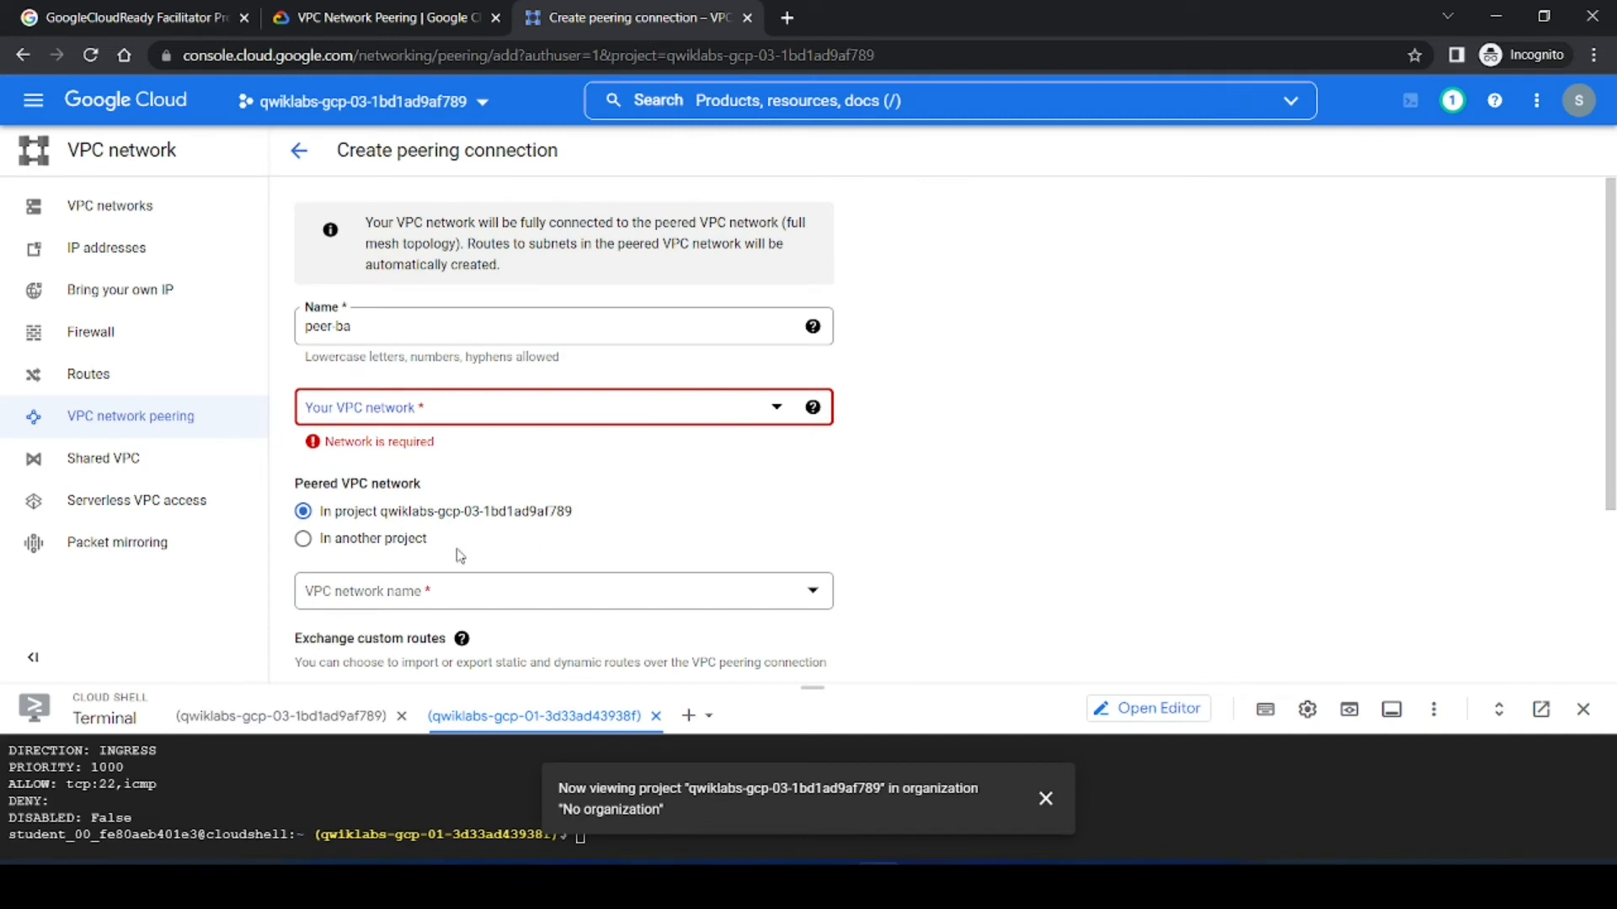
{"action": "left_click", "coordinate": [387, 412]}
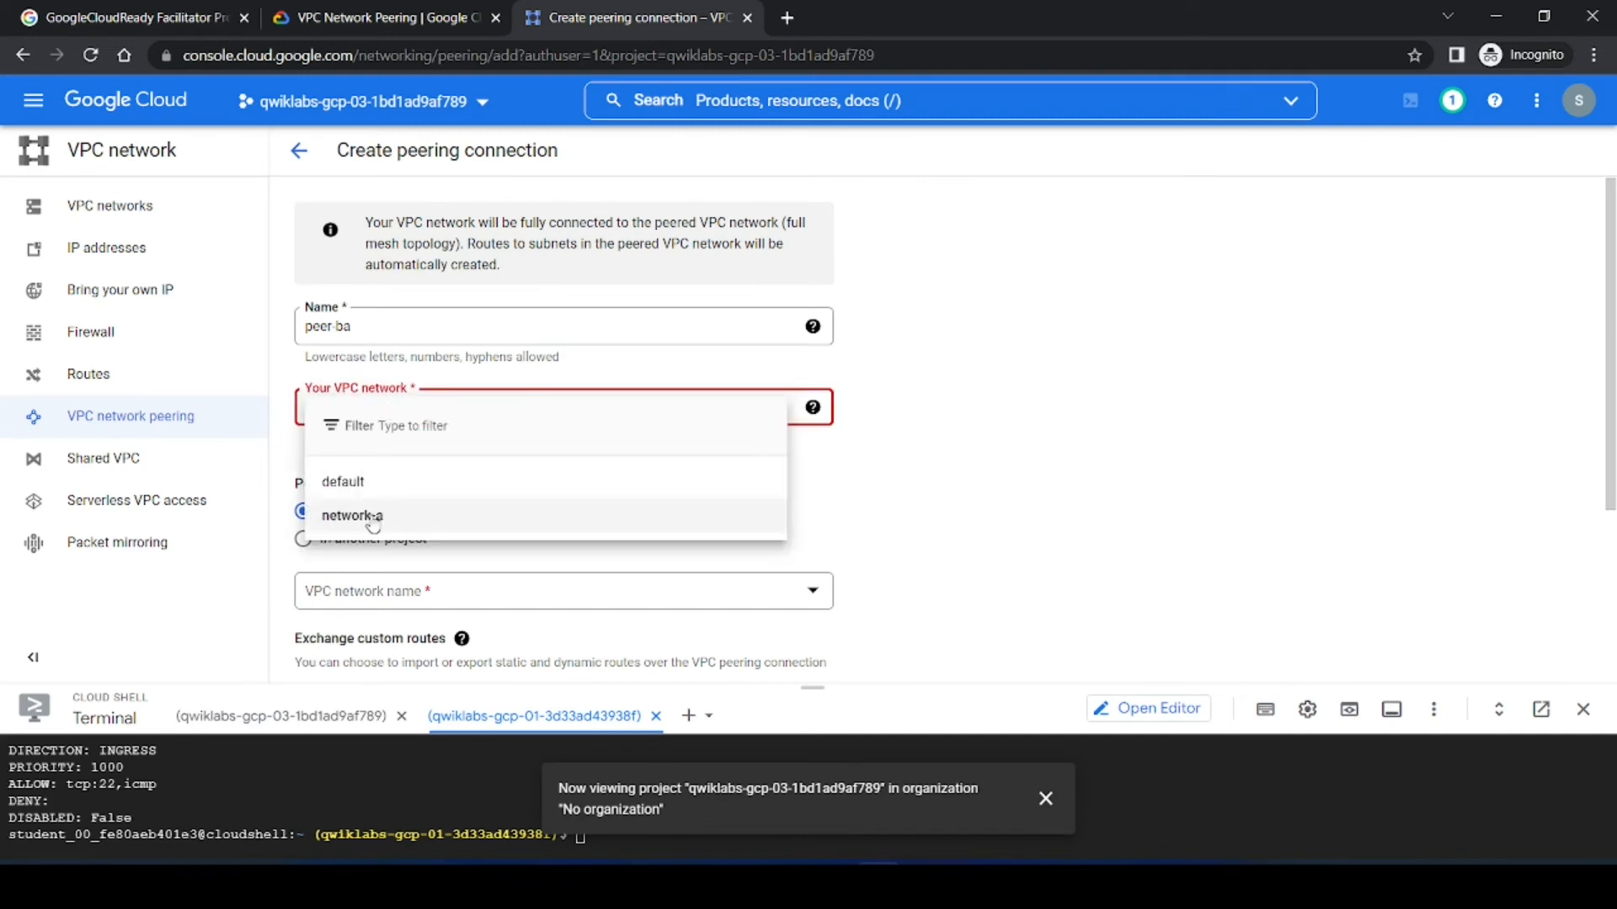
{"action": "left_click", "coordinate": [941, 467]}
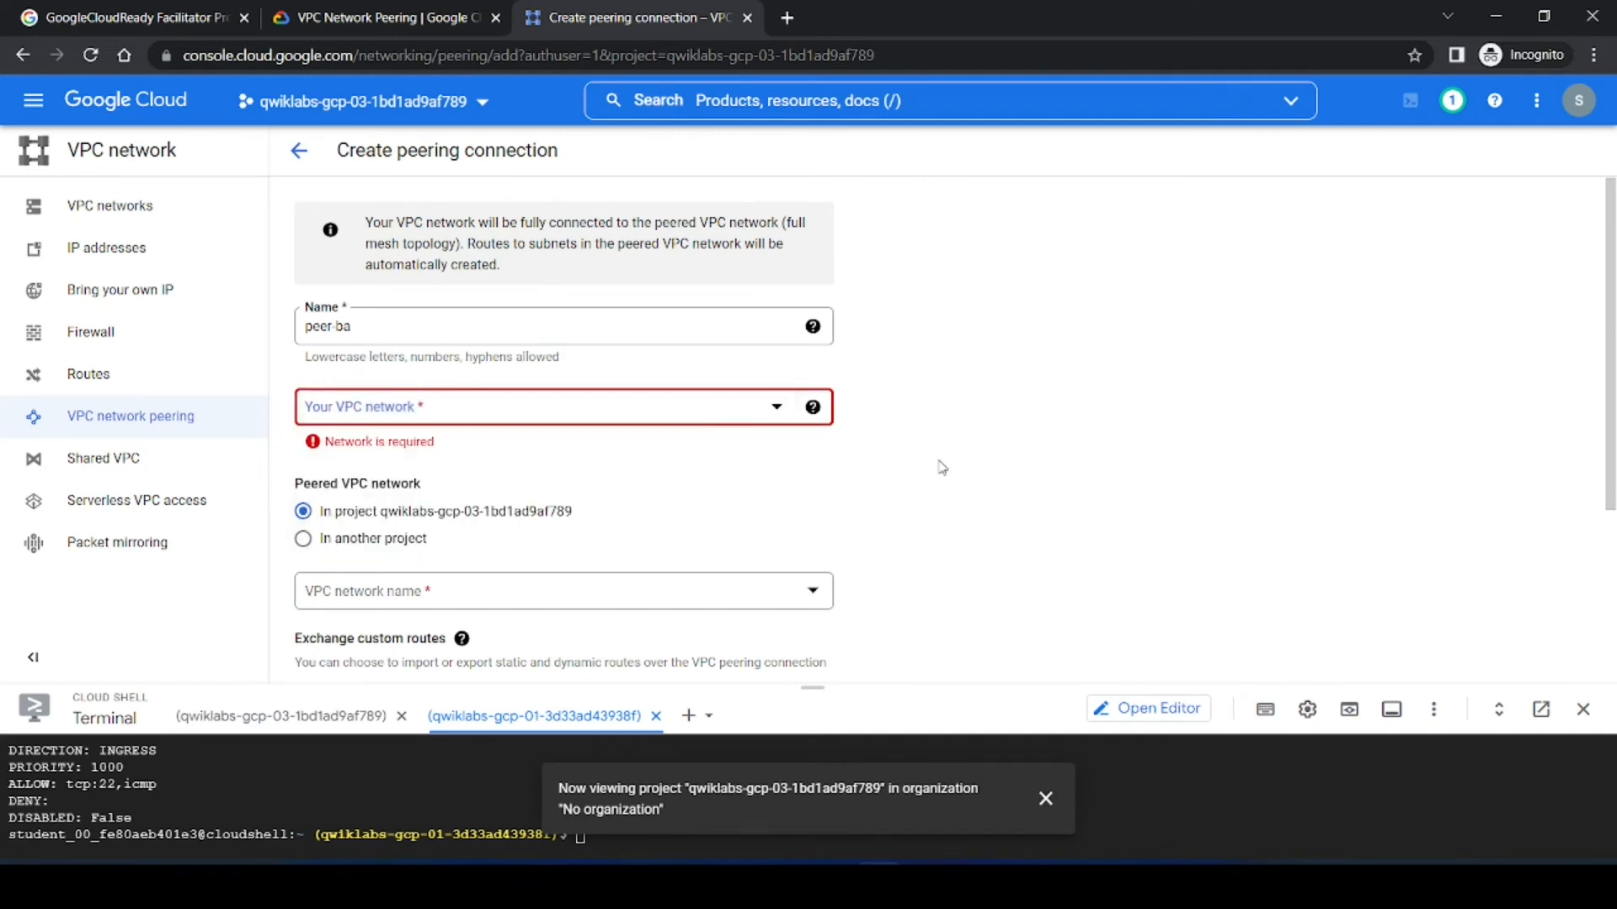
{"action": "left_click", "coordinate": [374, 12]}
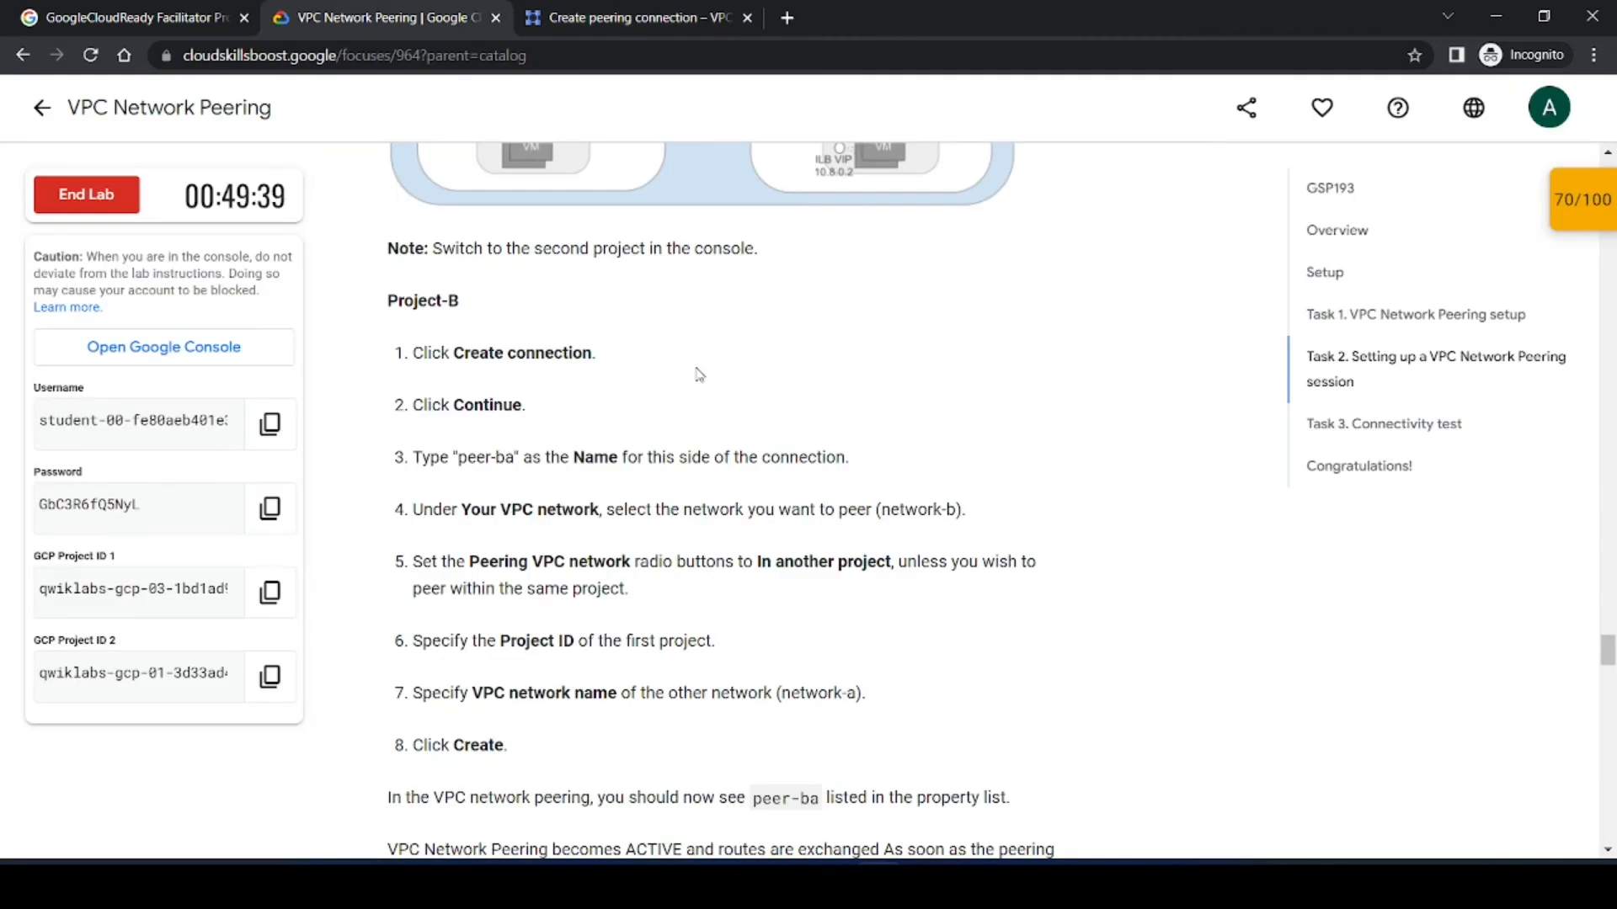
{"action": "left_click", "coordinate": [640, 12]}
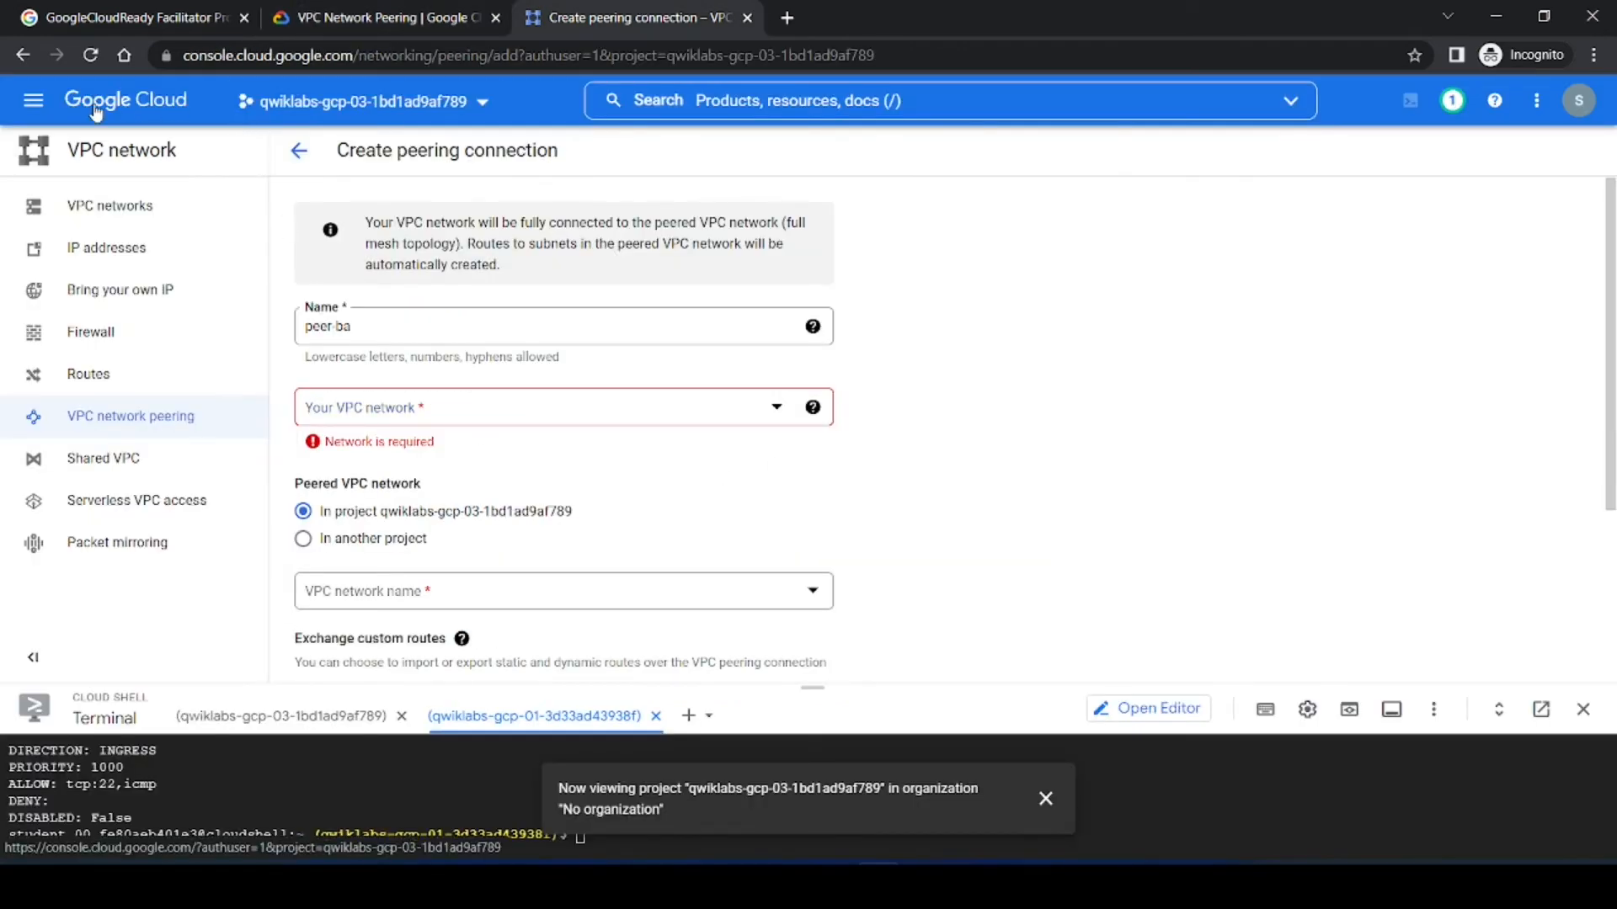
Step: Switch the console to the lab's second project using the project selector
{"action": "left_click", "coordinate": [342, 111]}
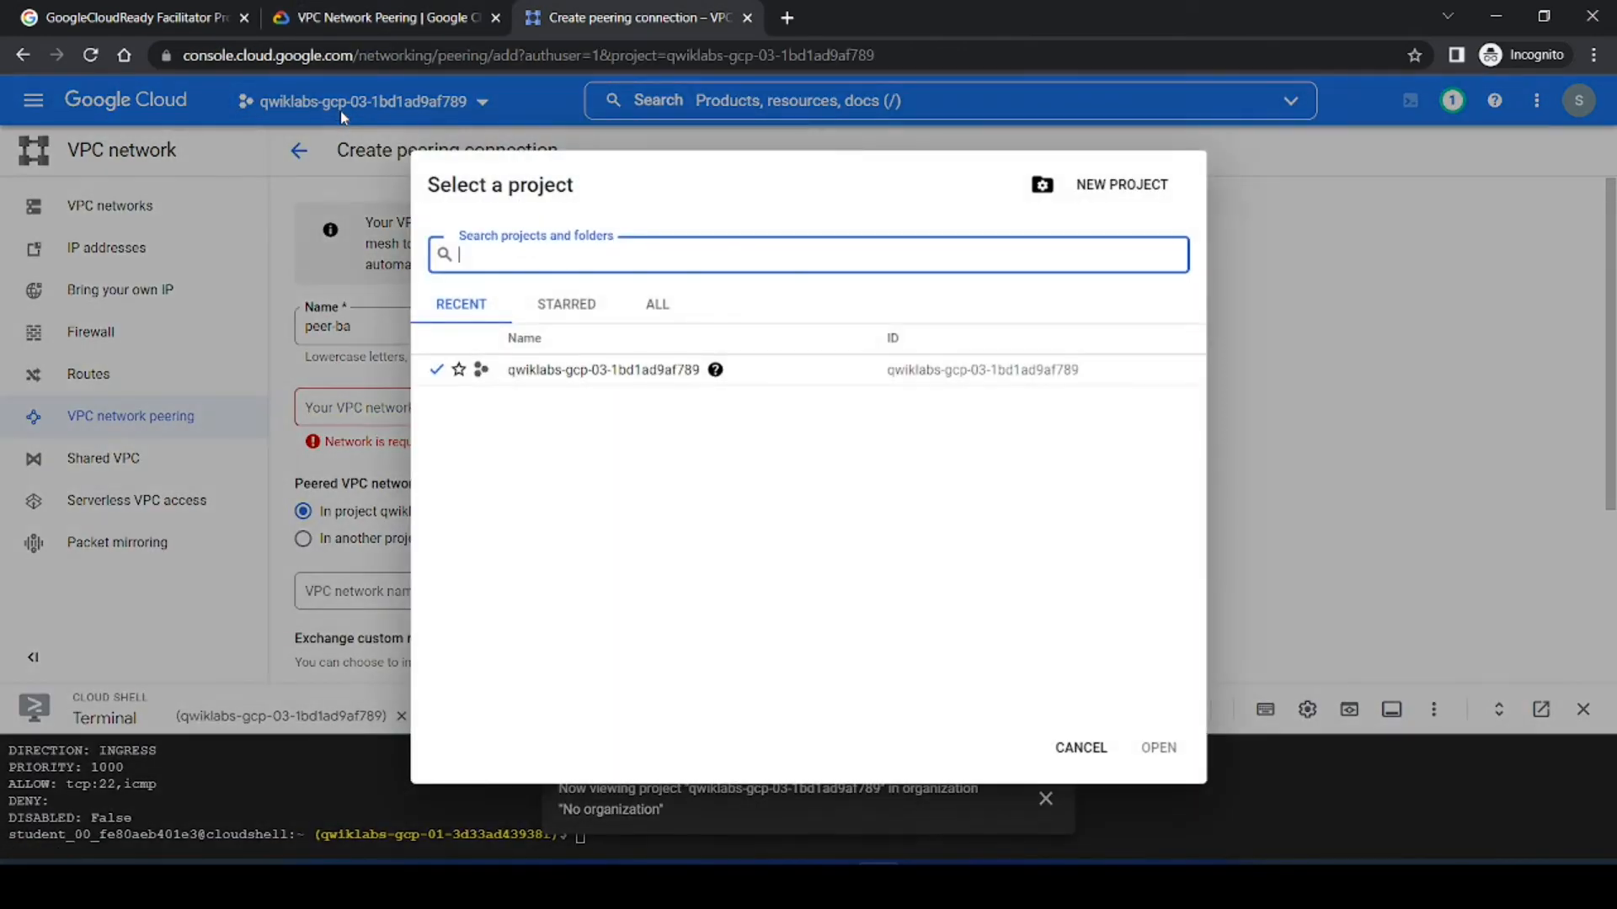
{"action": "left_click", "coordinate": [576, 327]}
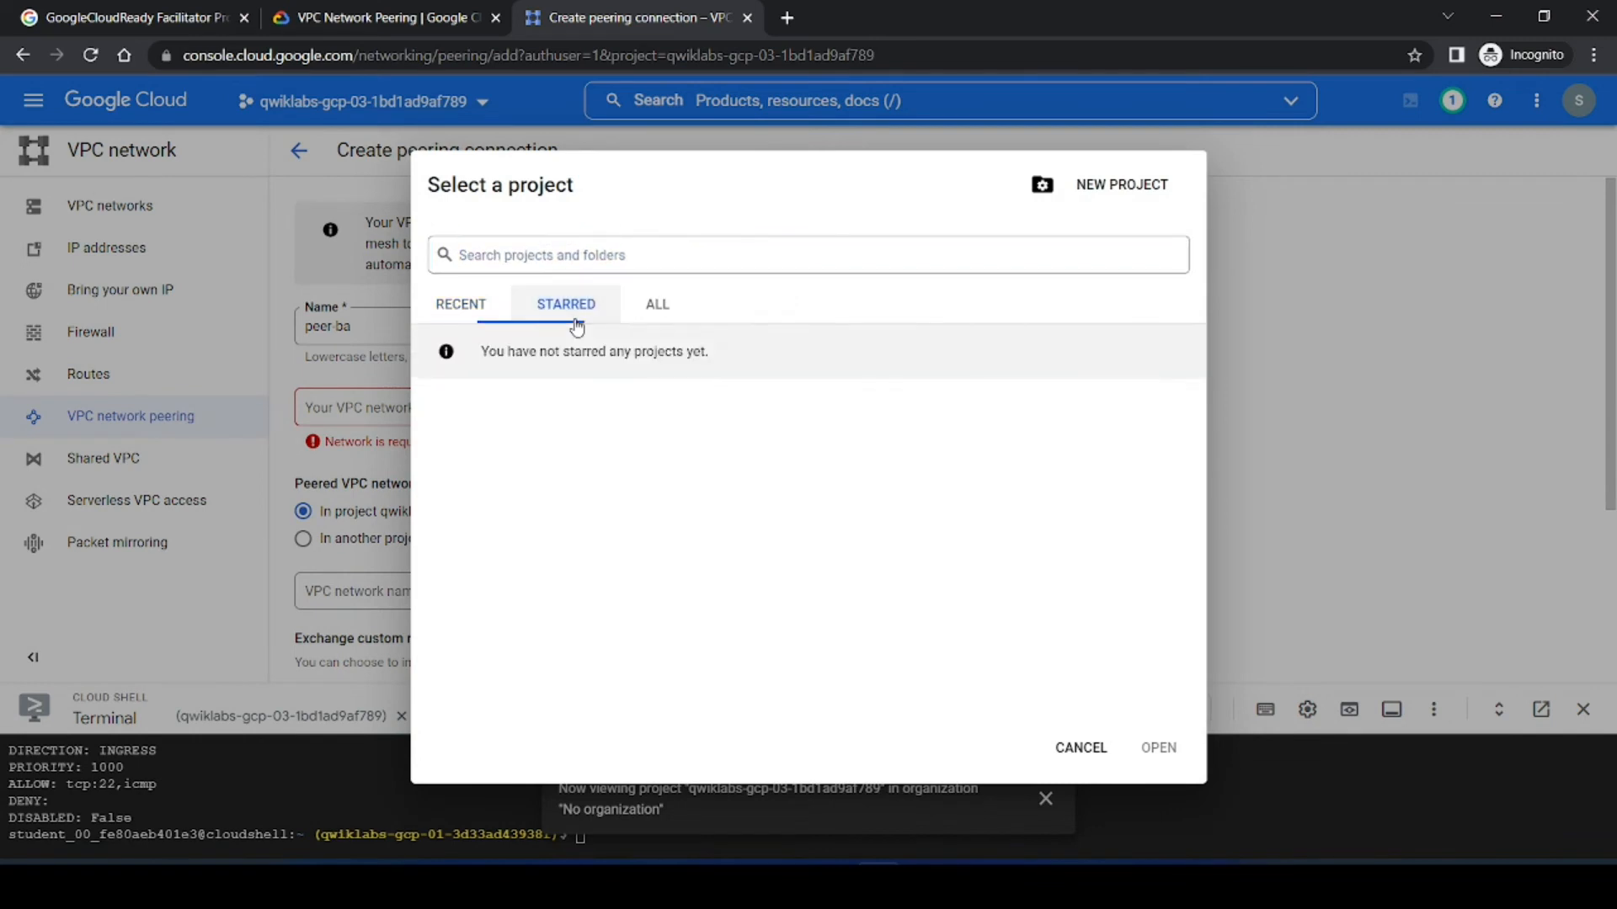
{"action": "left_click", "coordinate": [662, 318]}
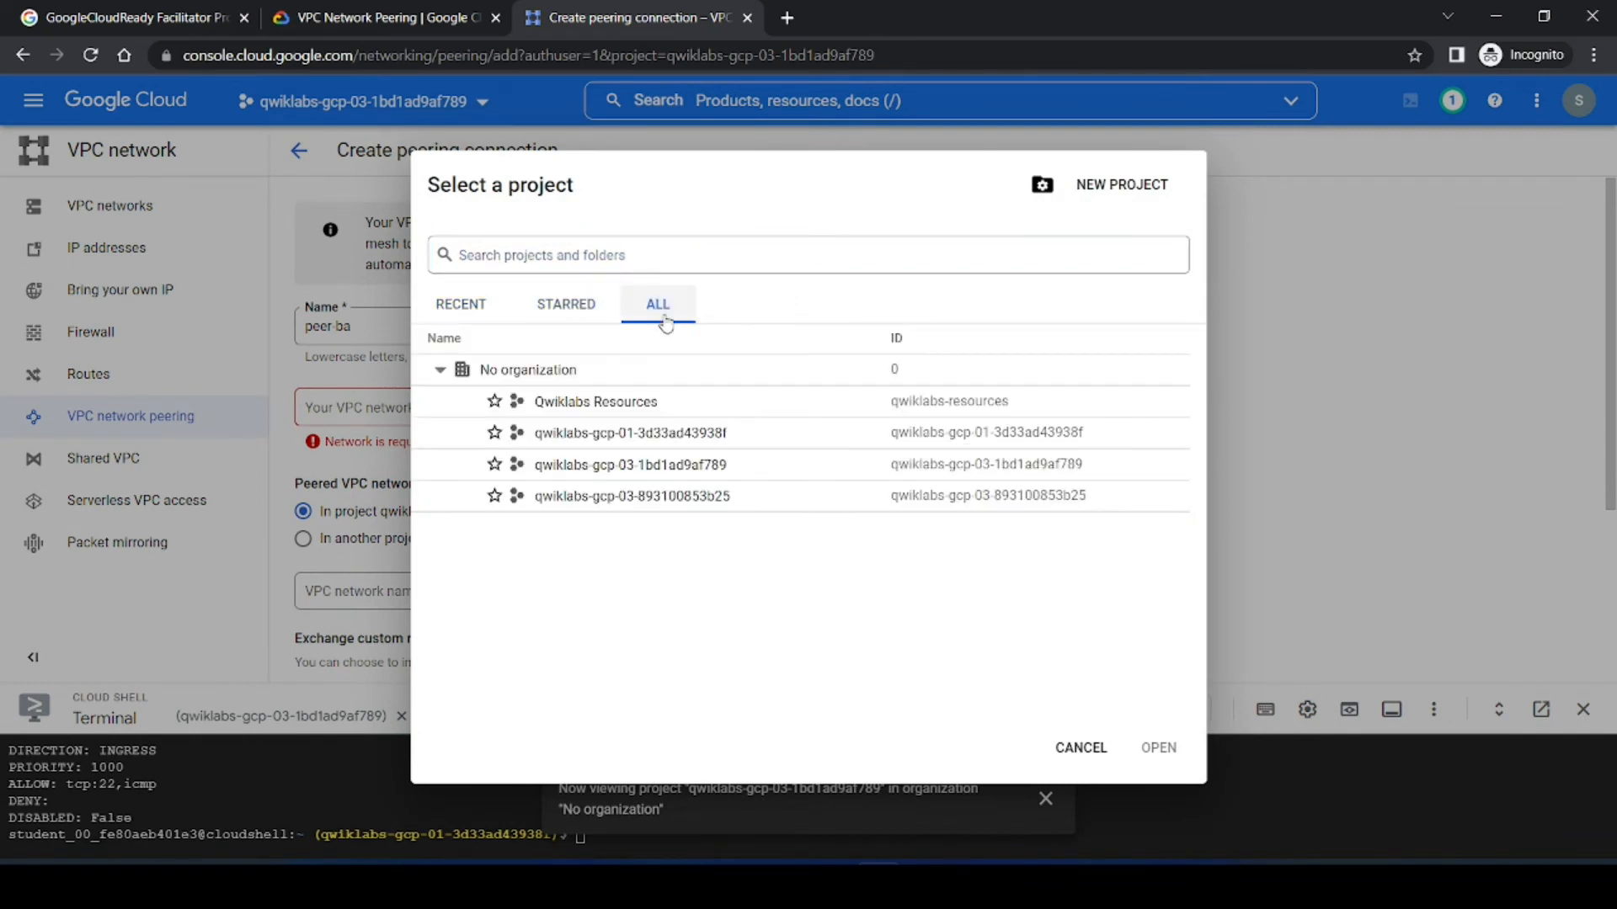
{"action": "left_click", "coordinate": [337, 19]}
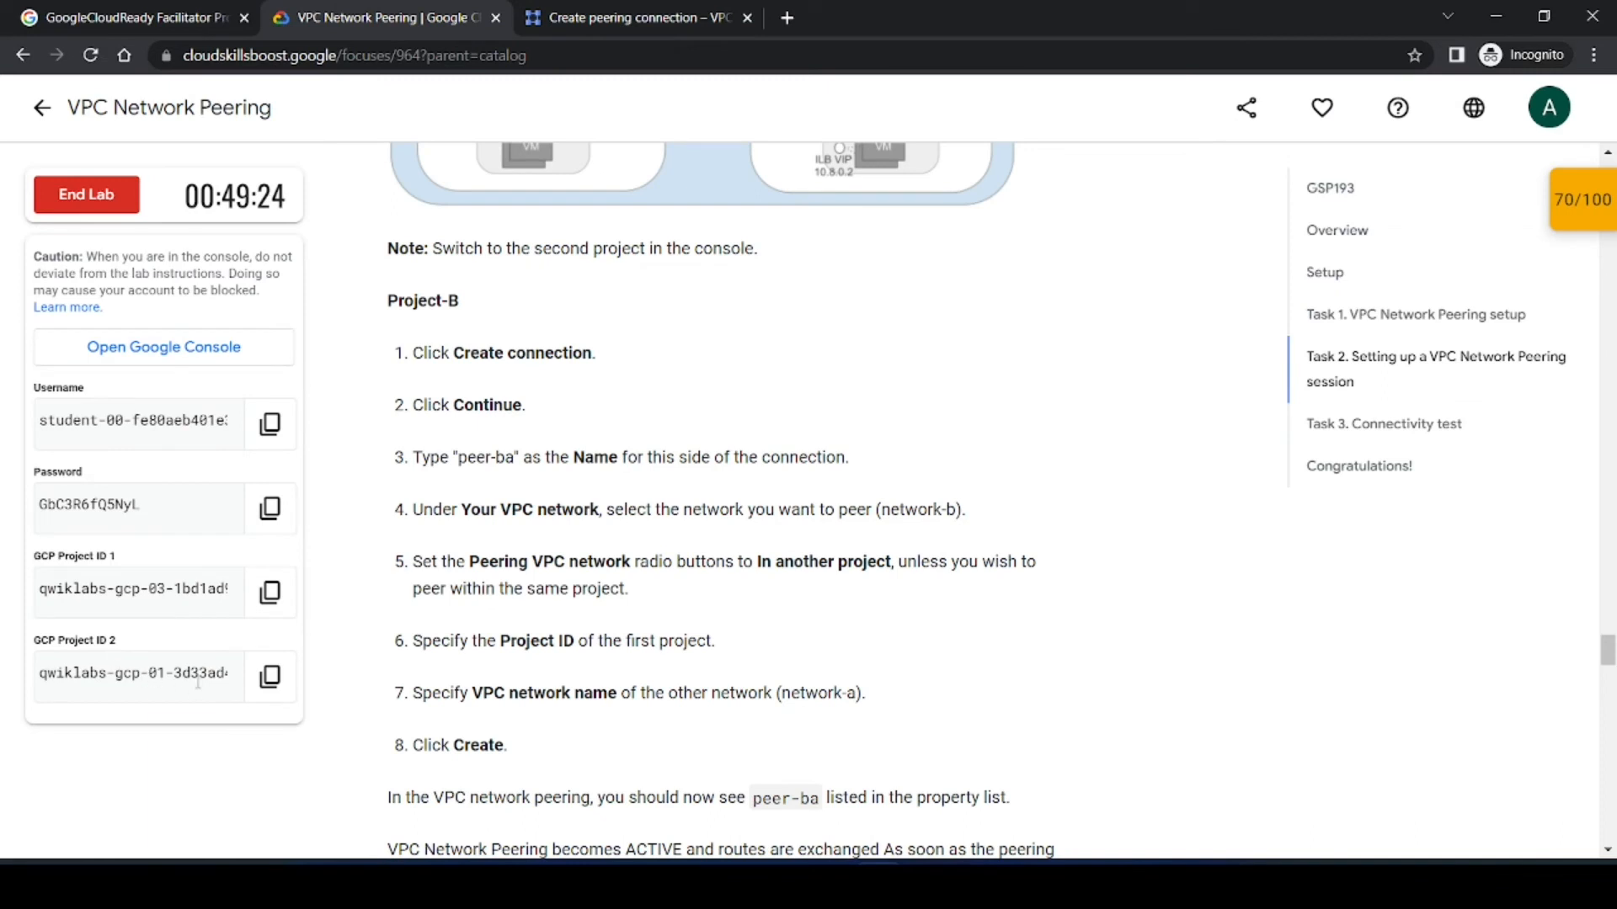
{"action": "left_click", "coordinate": [602, 15]}
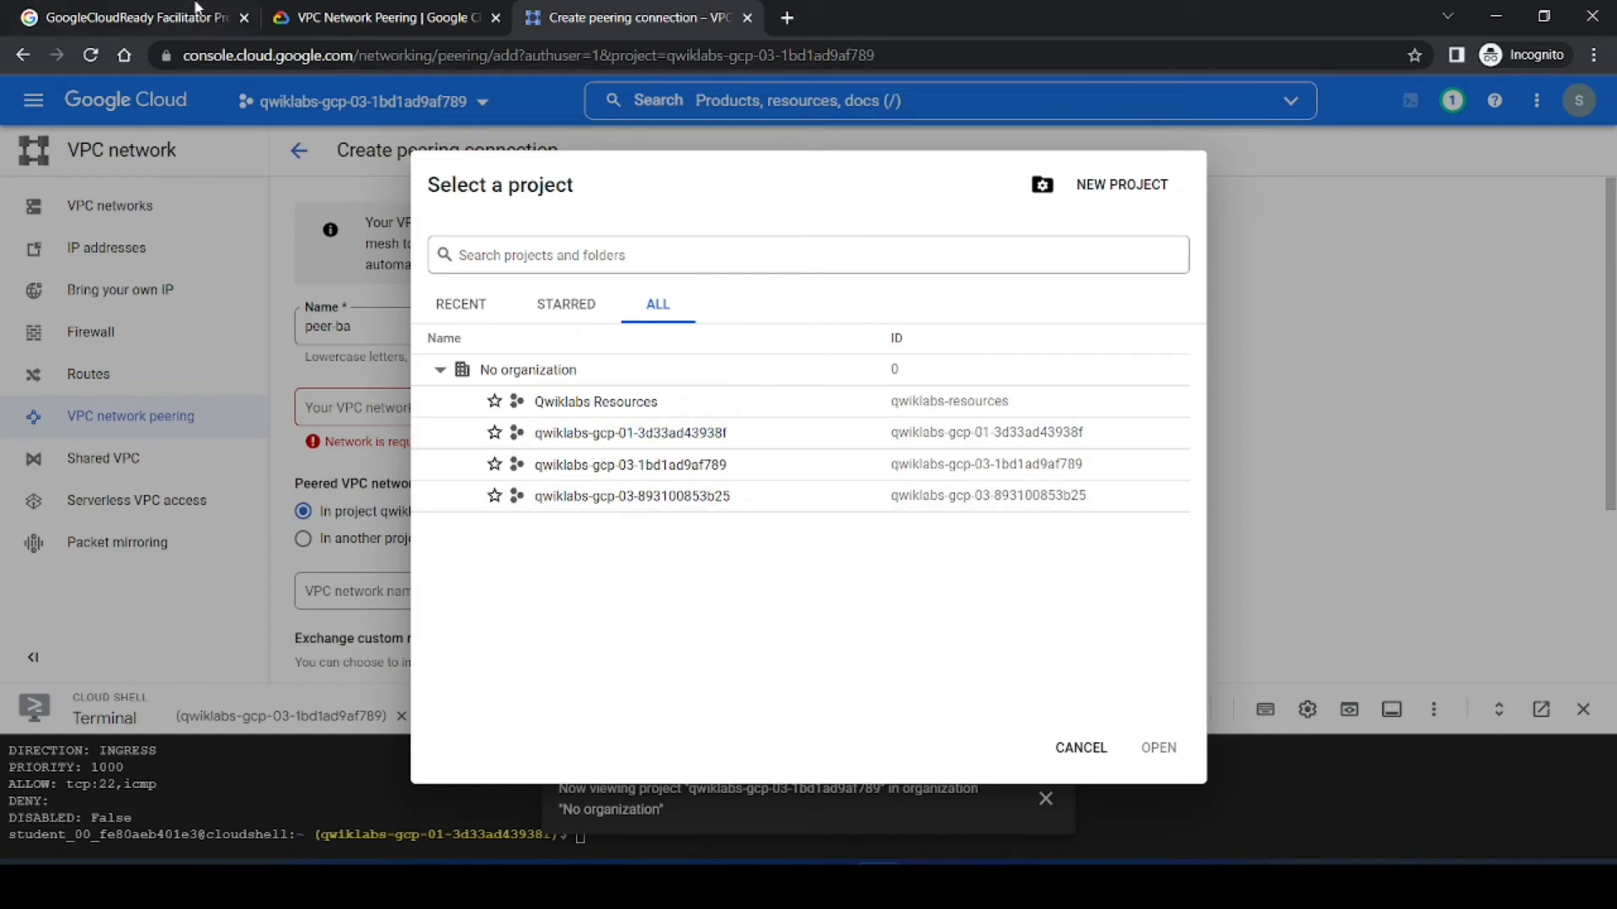
{"action": "left_click", "coordinate": [336, 10]}
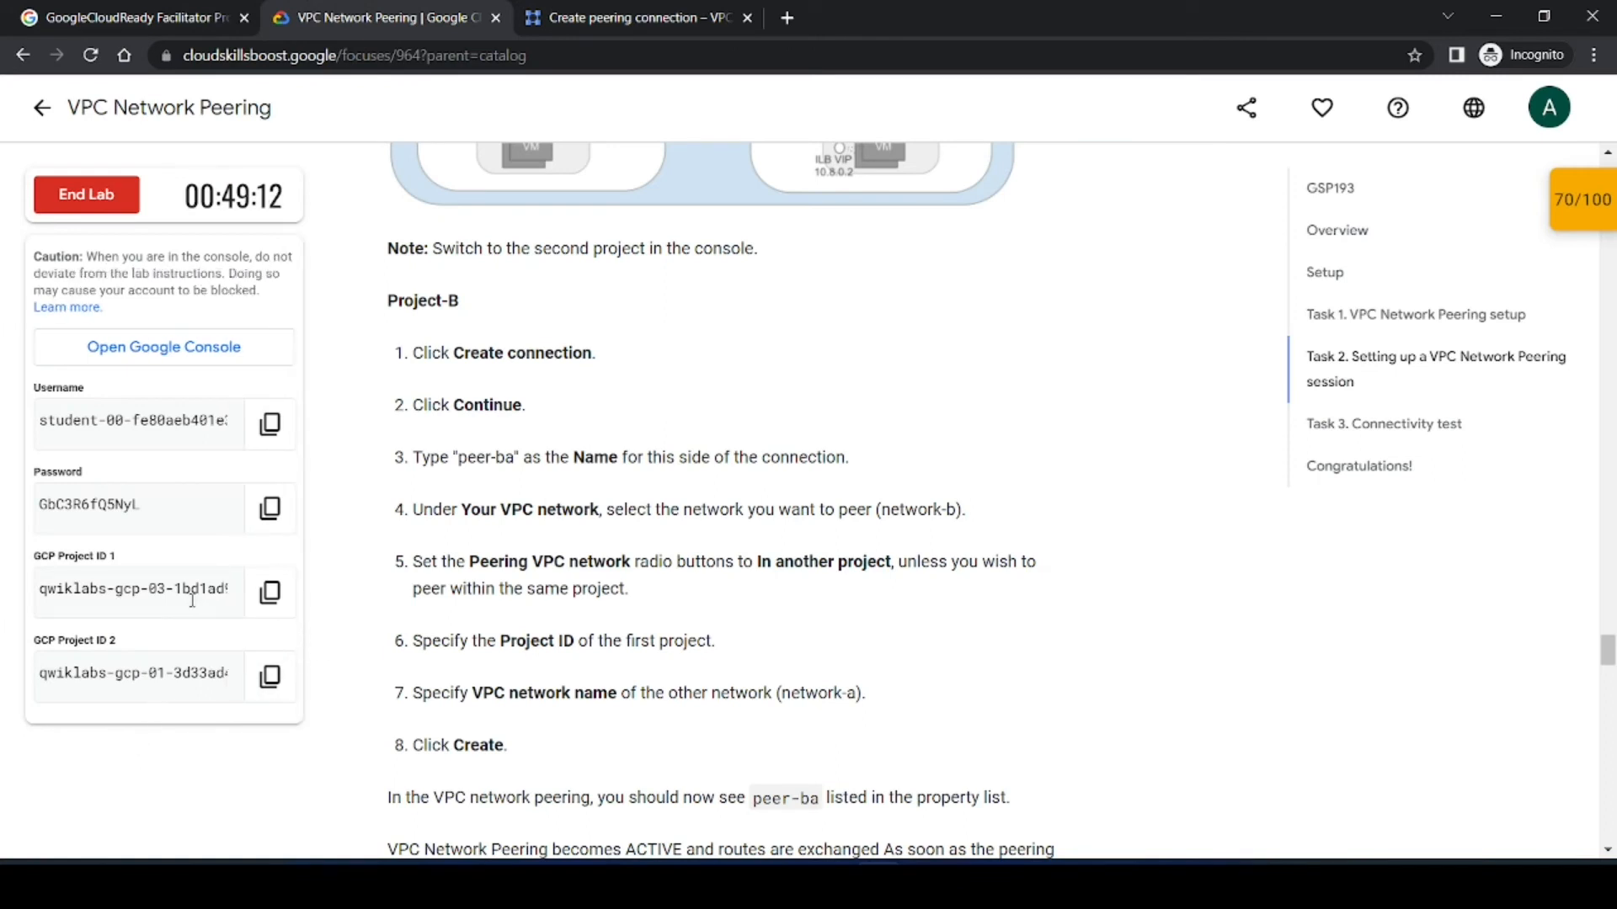
{"action": "left_click", "coordinate": [632, 17]}
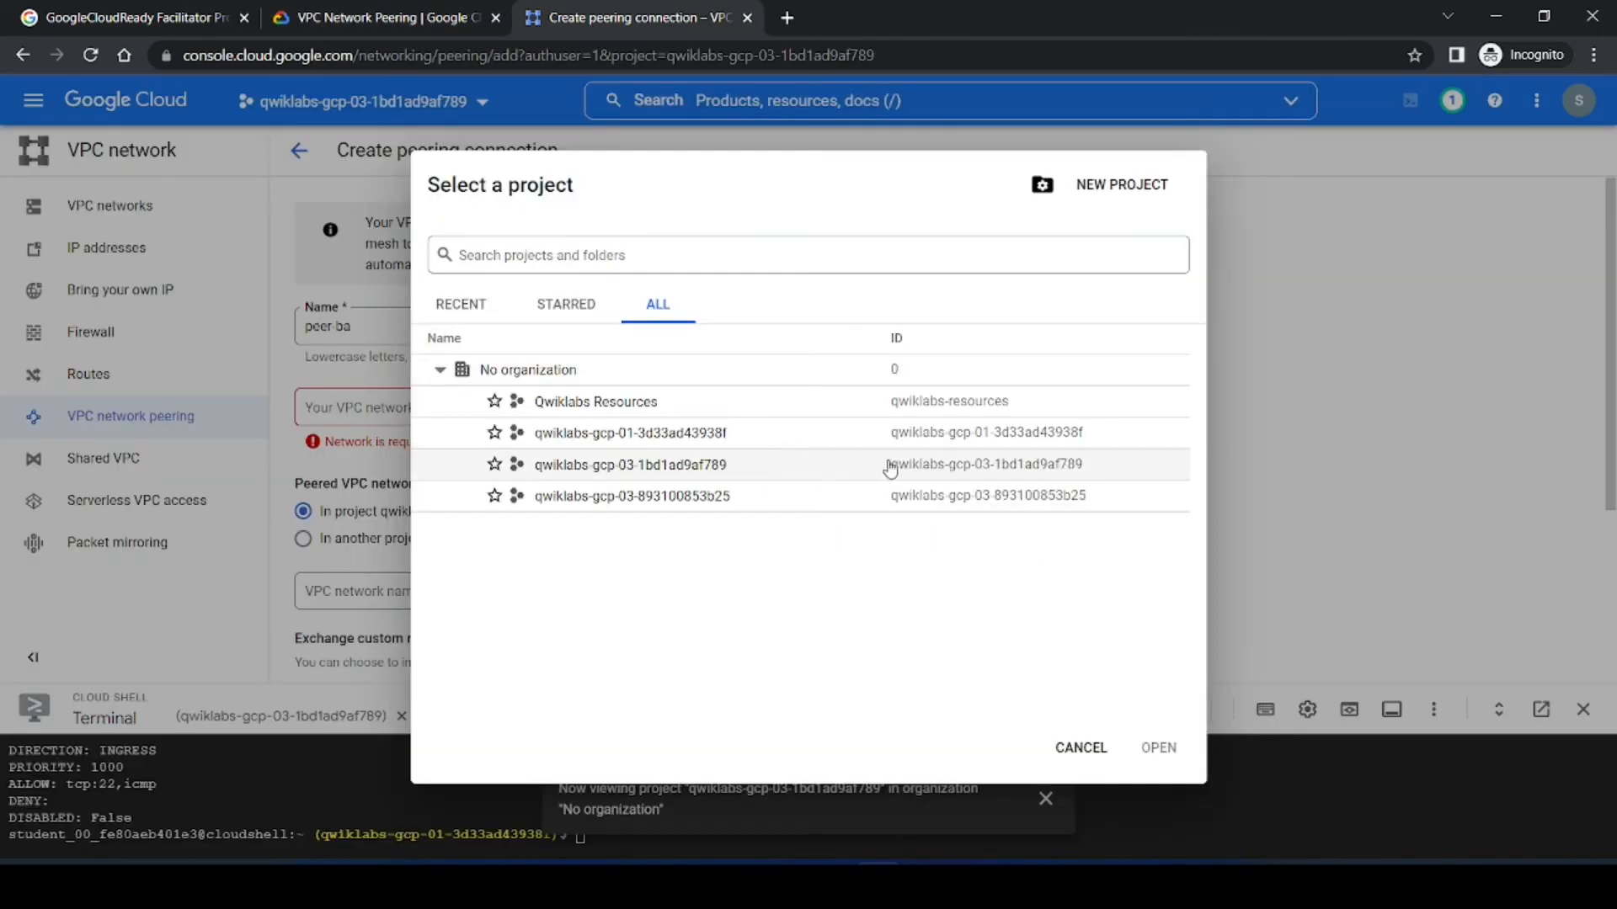
{"action": "left_click", "coordinate": [946, 435]}
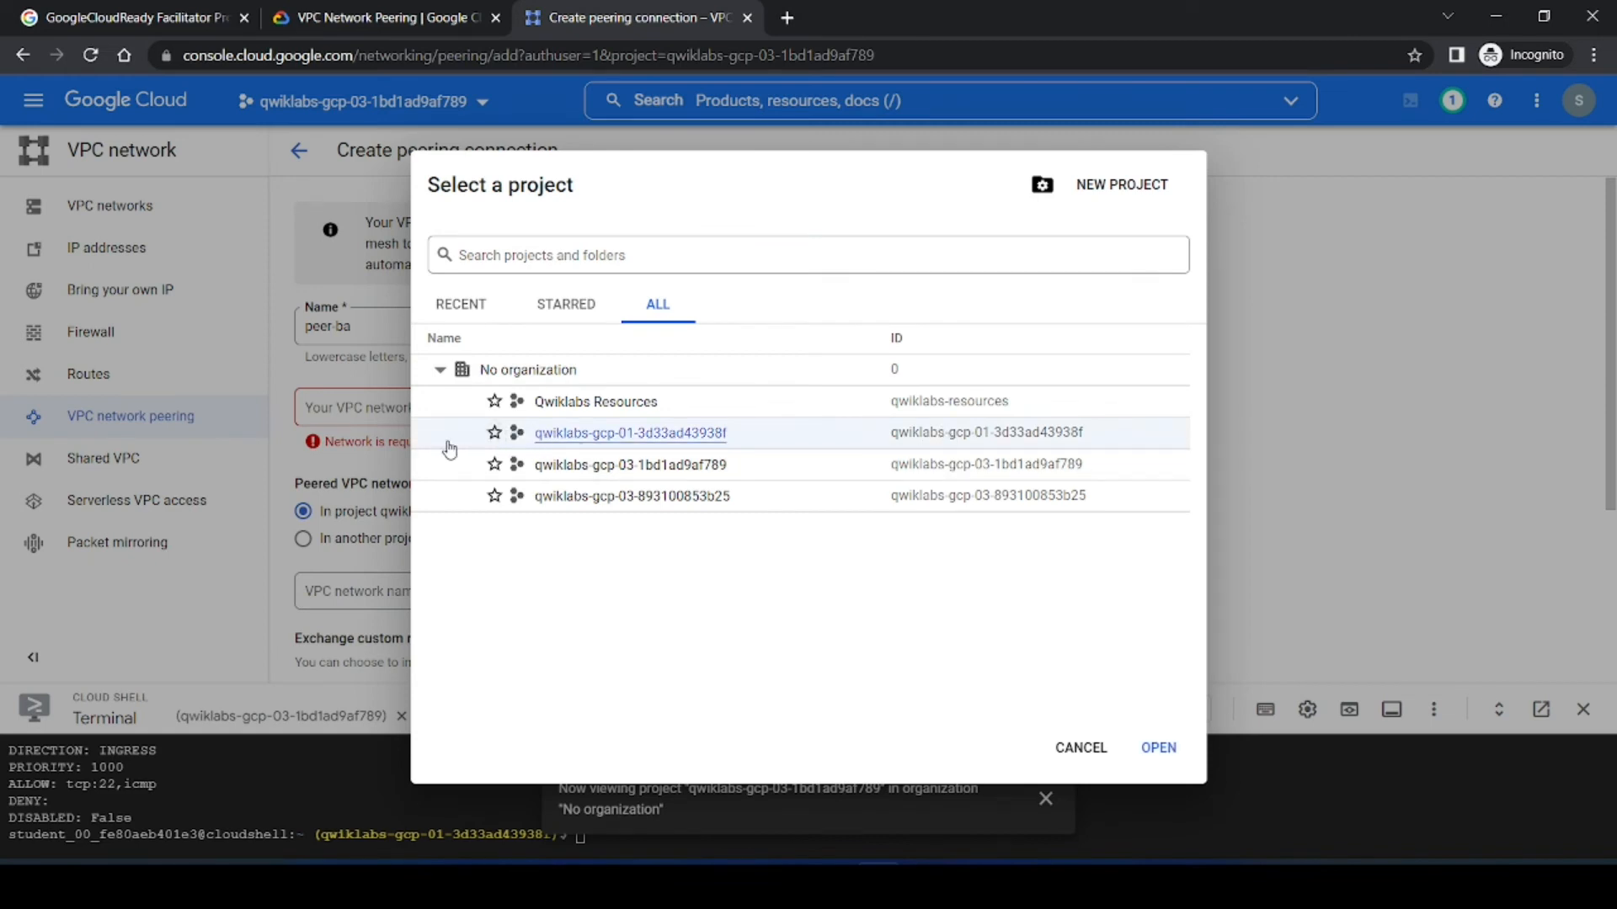
{"action": "left_click", "coordinate": [610, 432]}
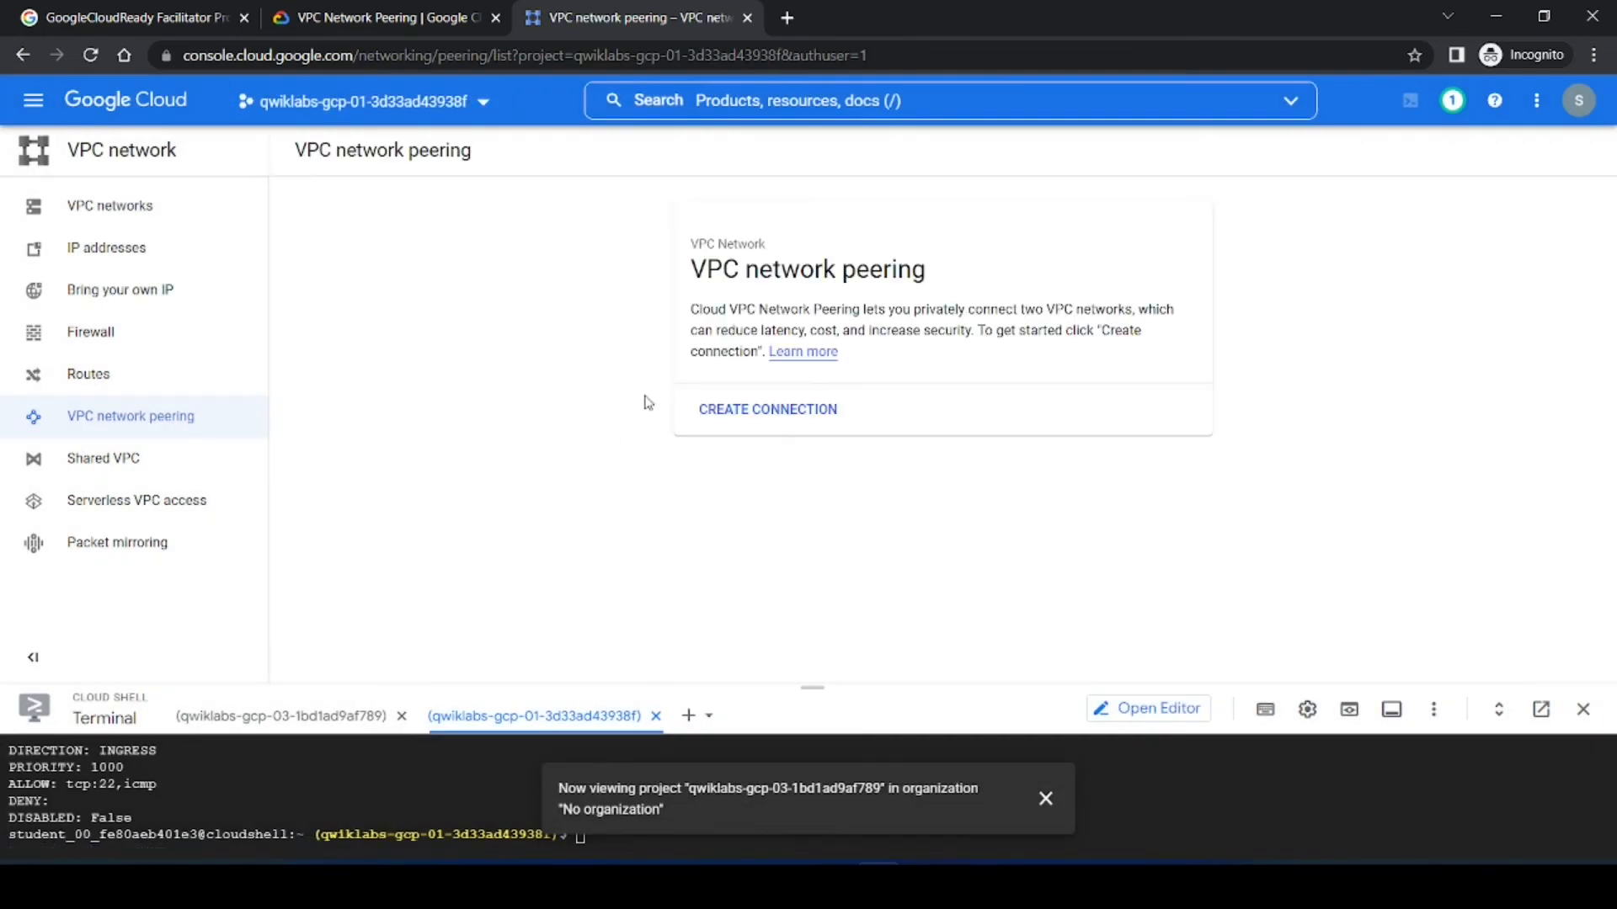
Step: Start a new peering connection in the second project and name it peer-ba, copied from the instructions
{"action": "left_click", "coordinate": [776, 409]}
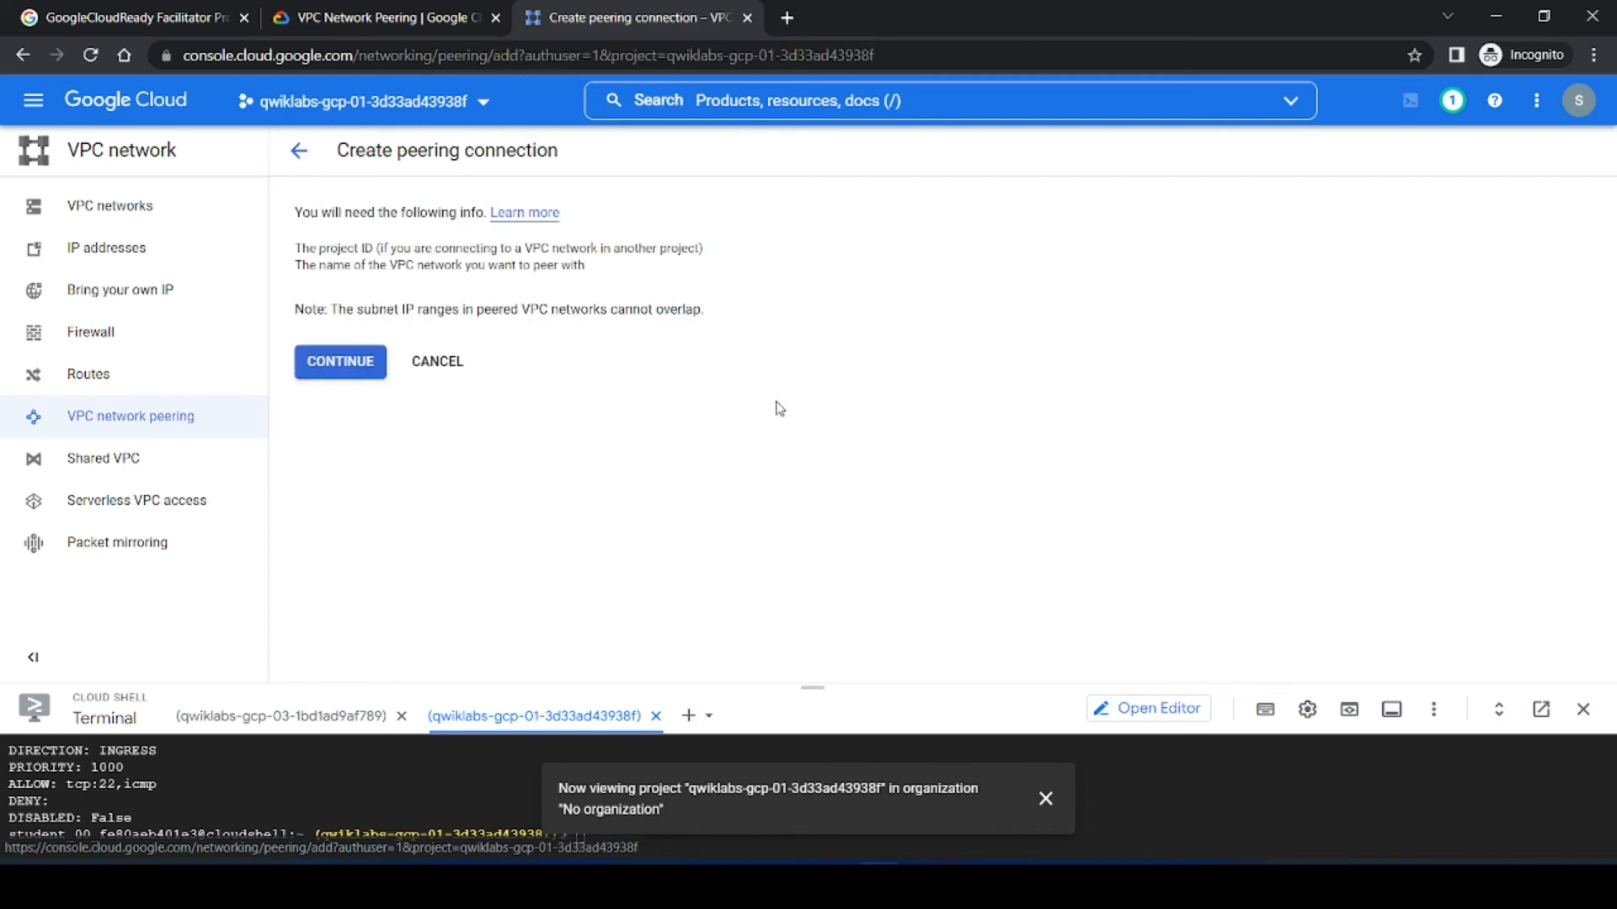
{"action": "left_click", "coordinate": [337, 360]}
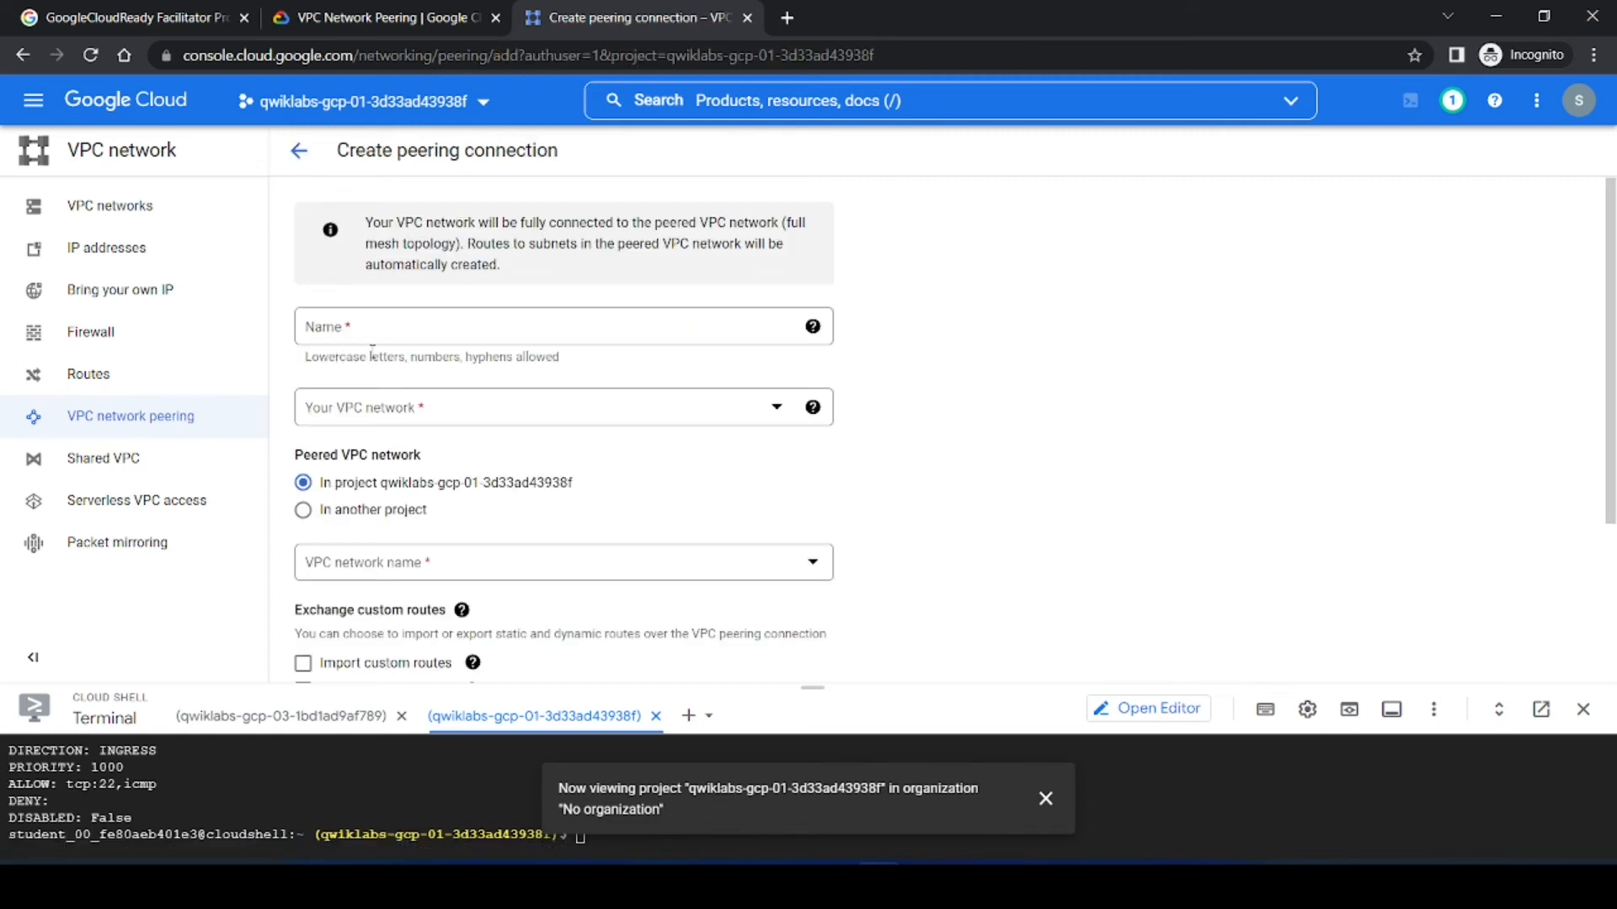
{"action": "left_click", "coordinate": [379, 17]}
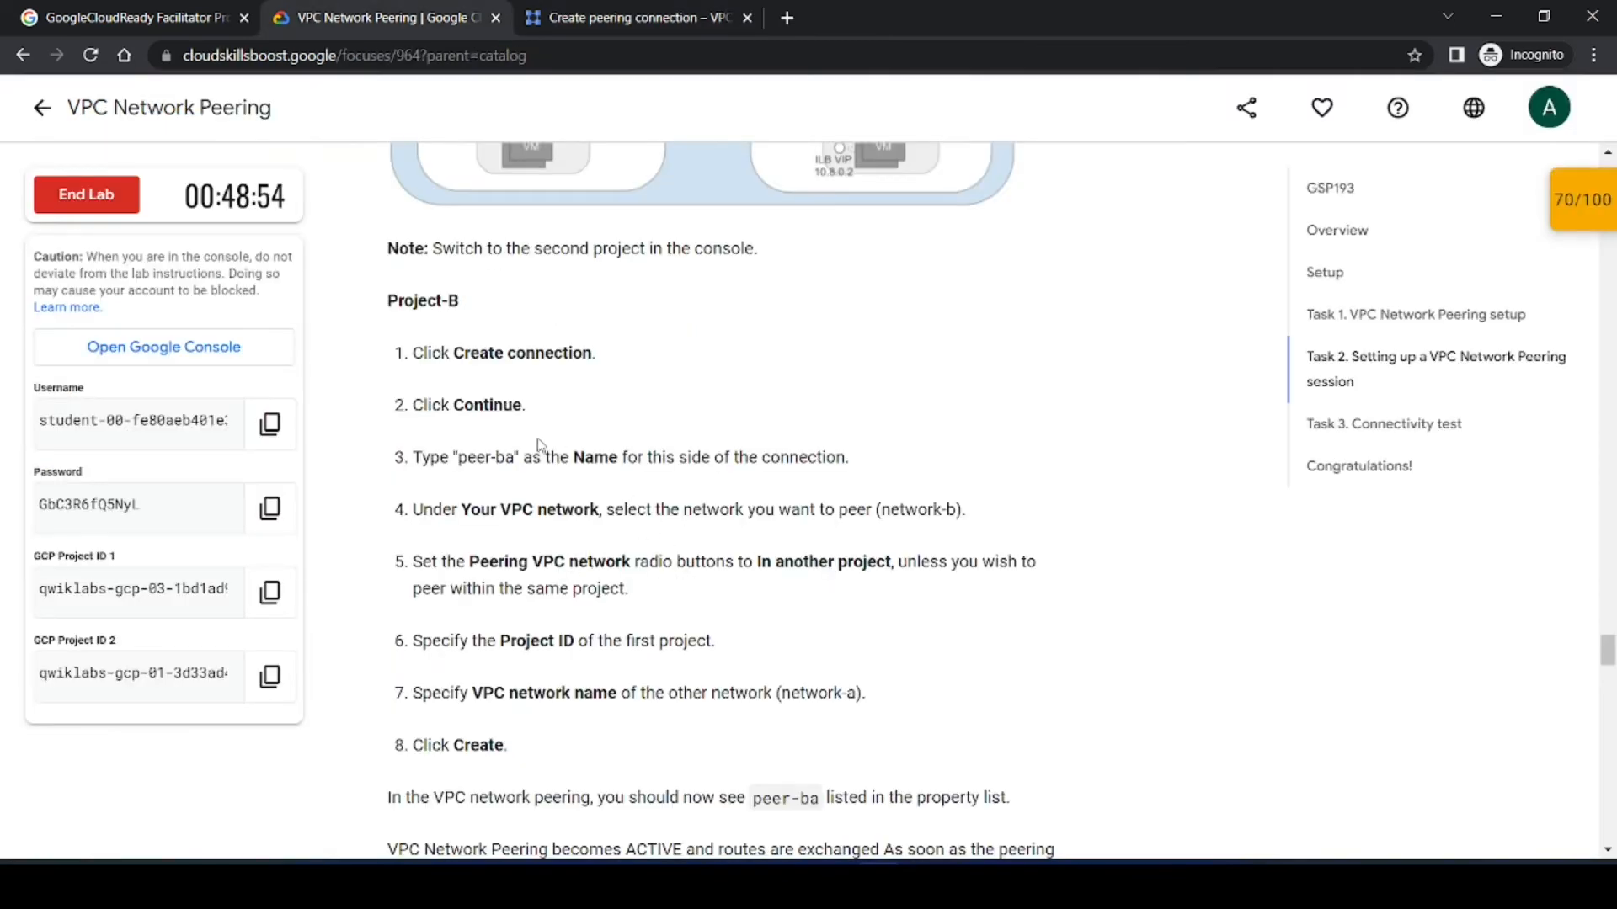
{"action": "left_click_drag", "start_coordinate": [517, 457], "coordinate": [458, 457]}
{"action": "key", "text": "ctrl+c"}
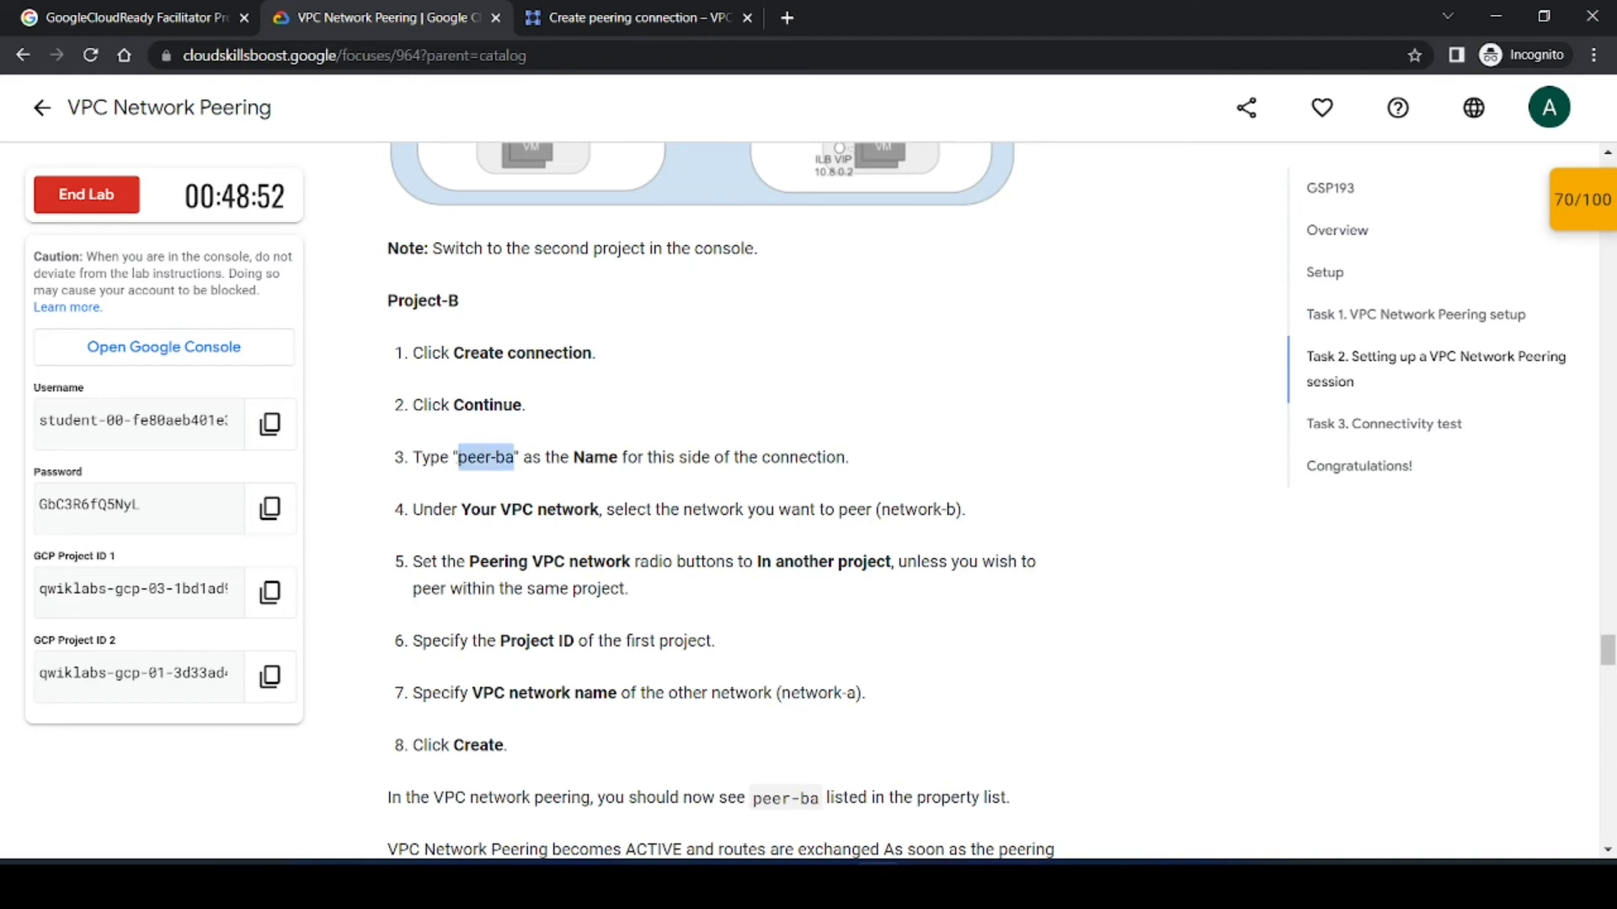
{"action": "left_click", "coordinate": [621, 30]}
{"action": "left_click", "coordinate": [463, 328]}
{"action": "key", "text": "ctrl+v"}
Step: Select network-b as your VPC network for the peering connection
{"action": "left_click", "coordinate": [534, 371]}
{"action": "left_click", "coordinate": [462, 406]}
{"action": "left_click", "coordinate": [367, 510]}
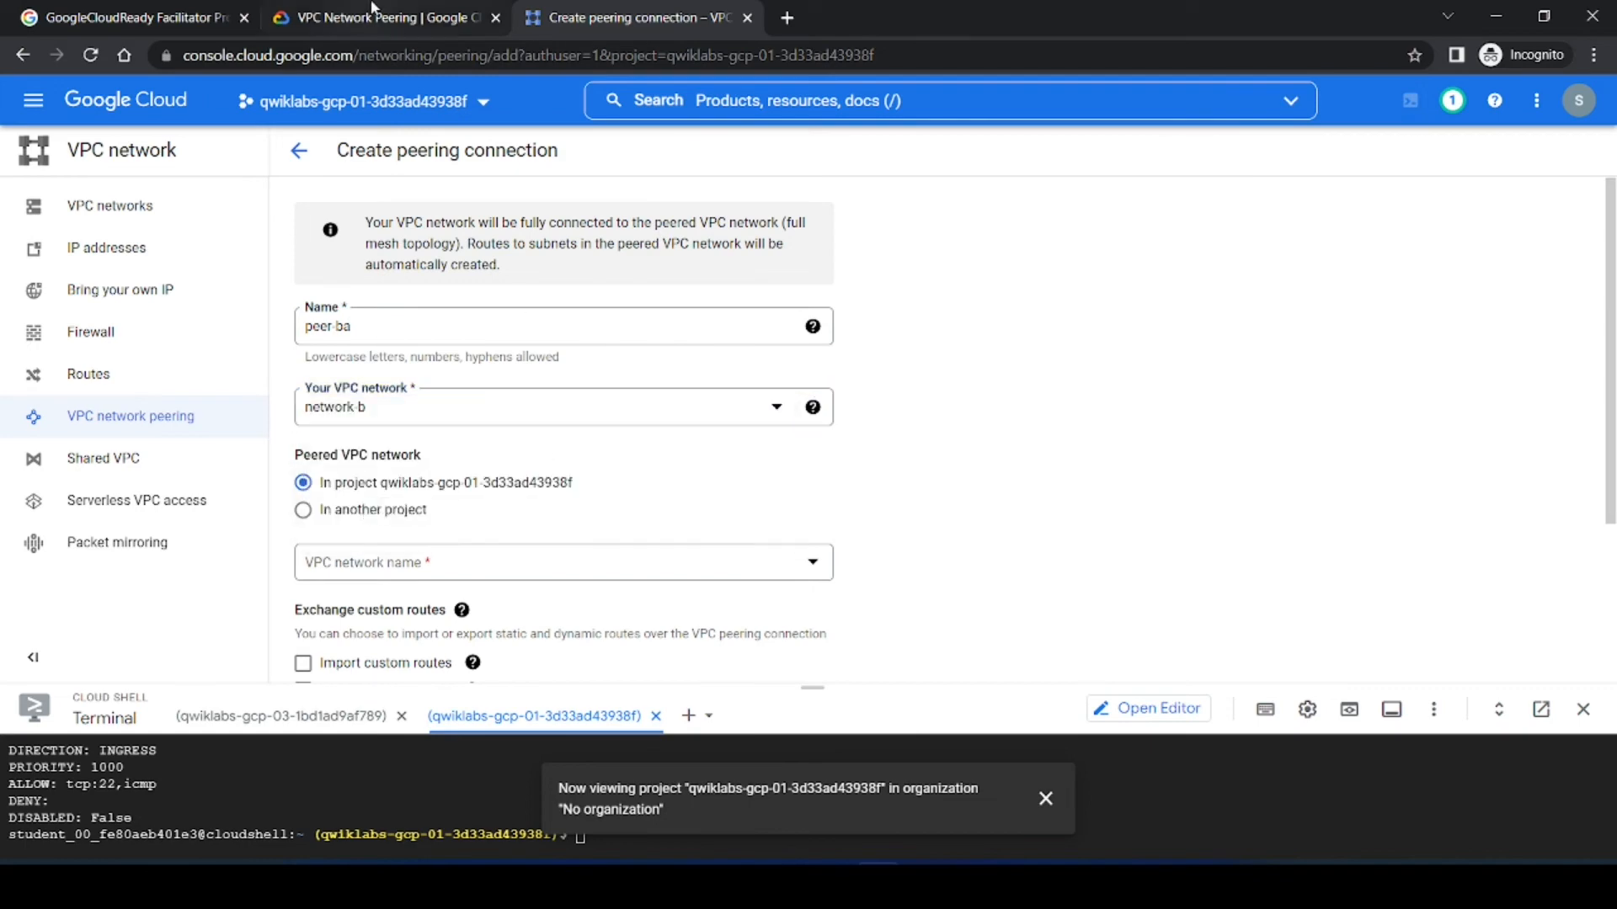
Step: Set the peered VPC network to be in another project
{"action": "left_click", "coordinate": [375, 17]}
{"action": "scroll", "coordinate": [687, 446], "scroll_direction": "down", "scroll_amount": 1}
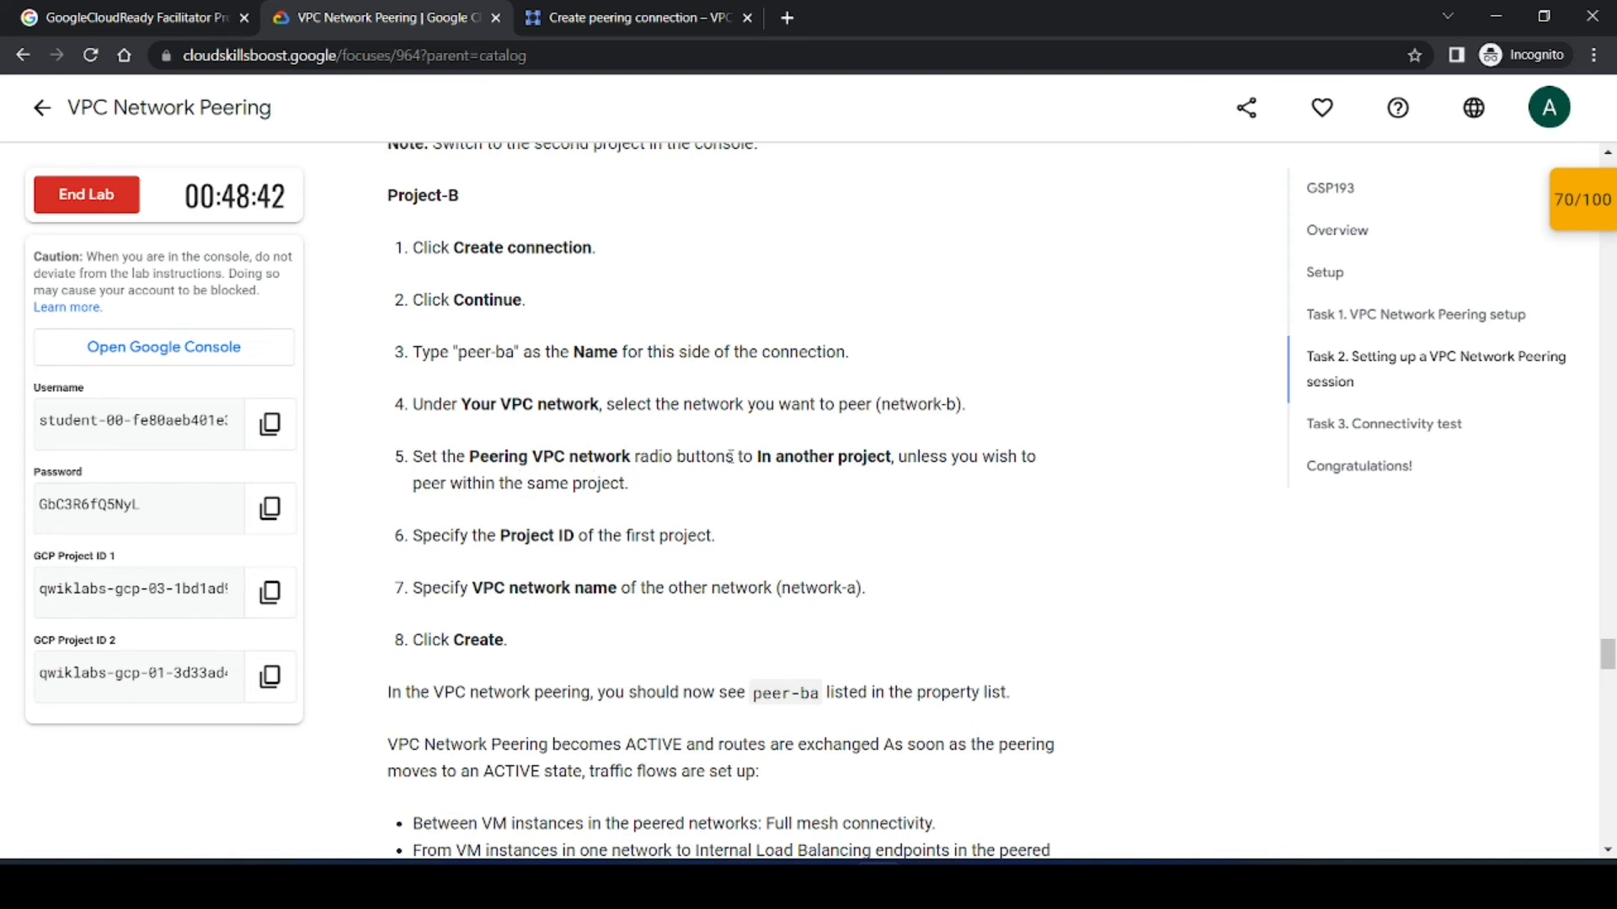
{"action": "left_click", "coordinate": [600, 16]}
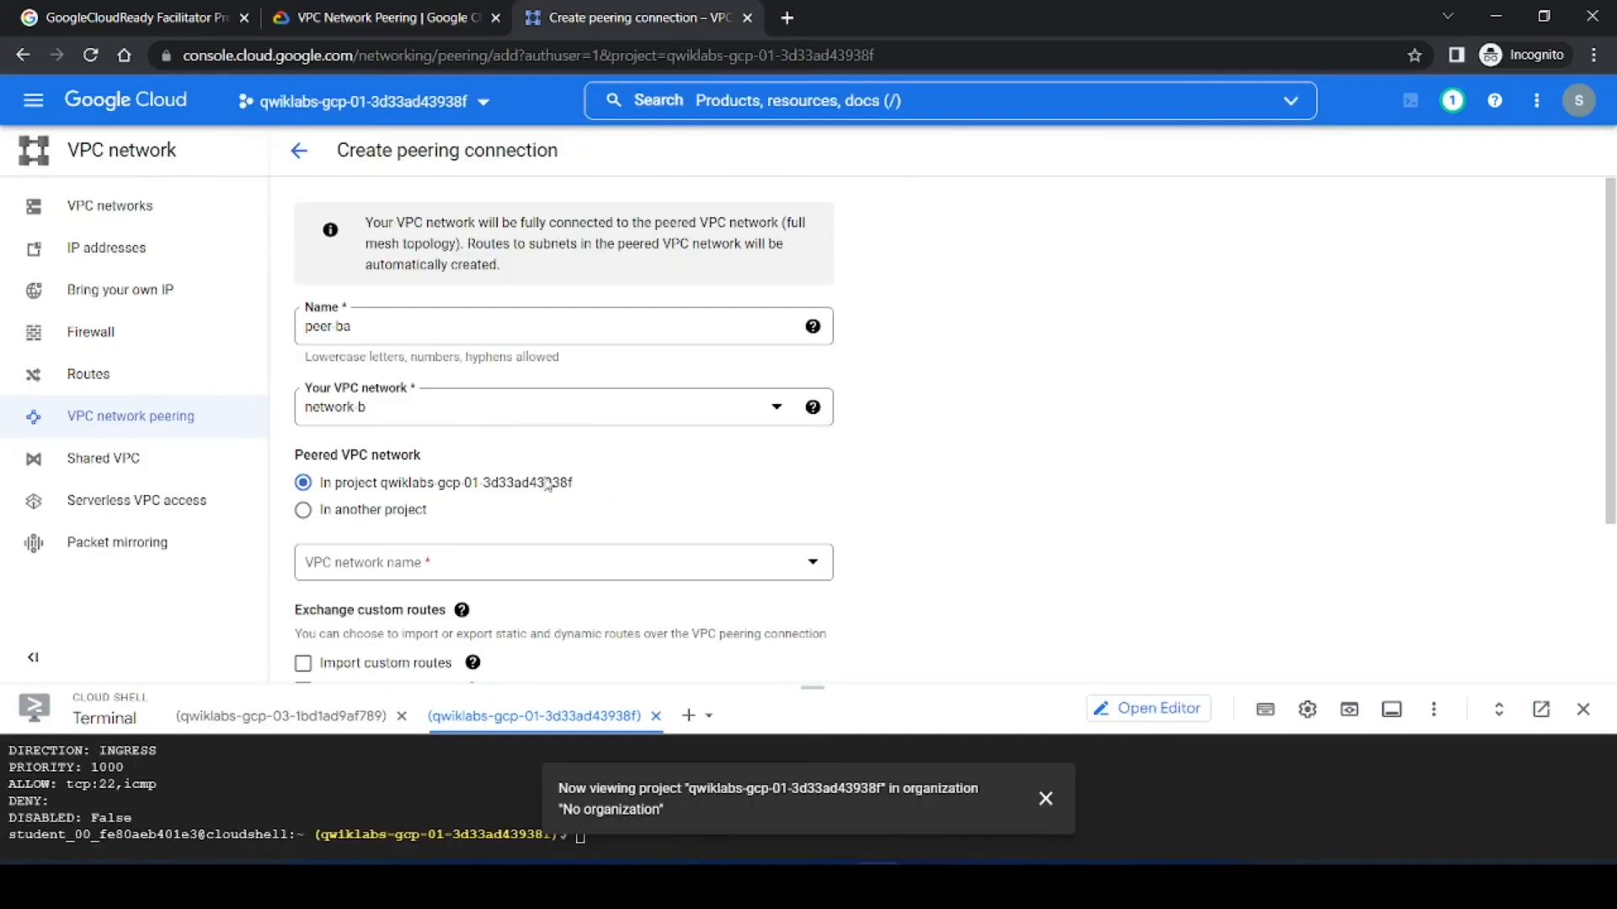
{"action": "left_click", "coordinate": [303, 512]}
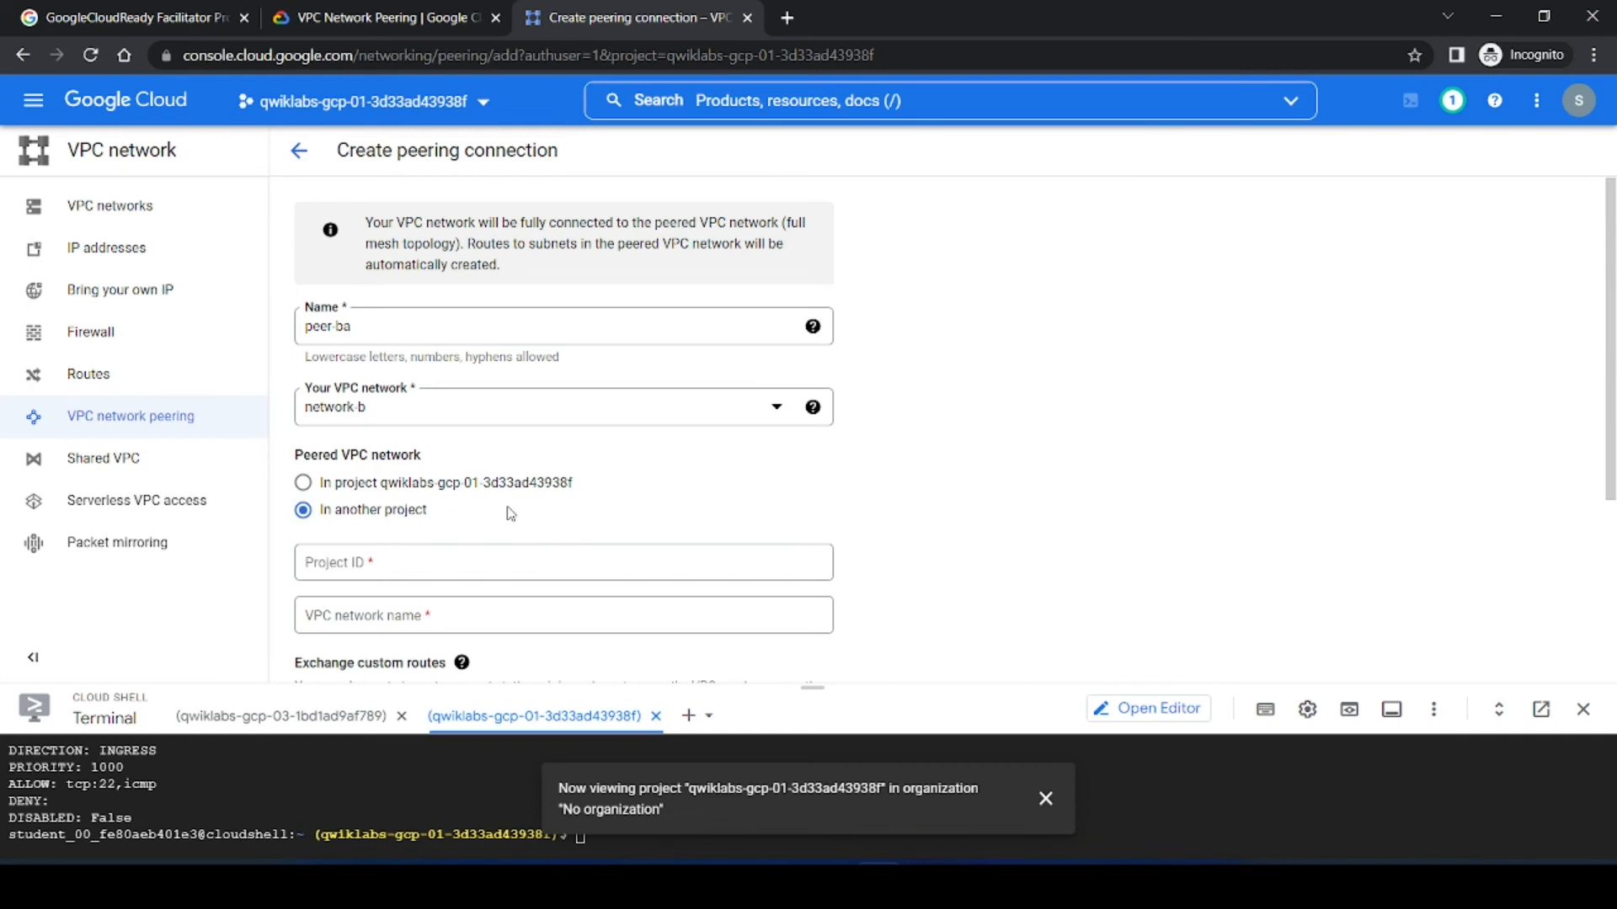
Step: Copy the first lab project's ID from the lab page and enter it as the peered Project ID
{"action": "left_click", "coordinate": [386, 20]}
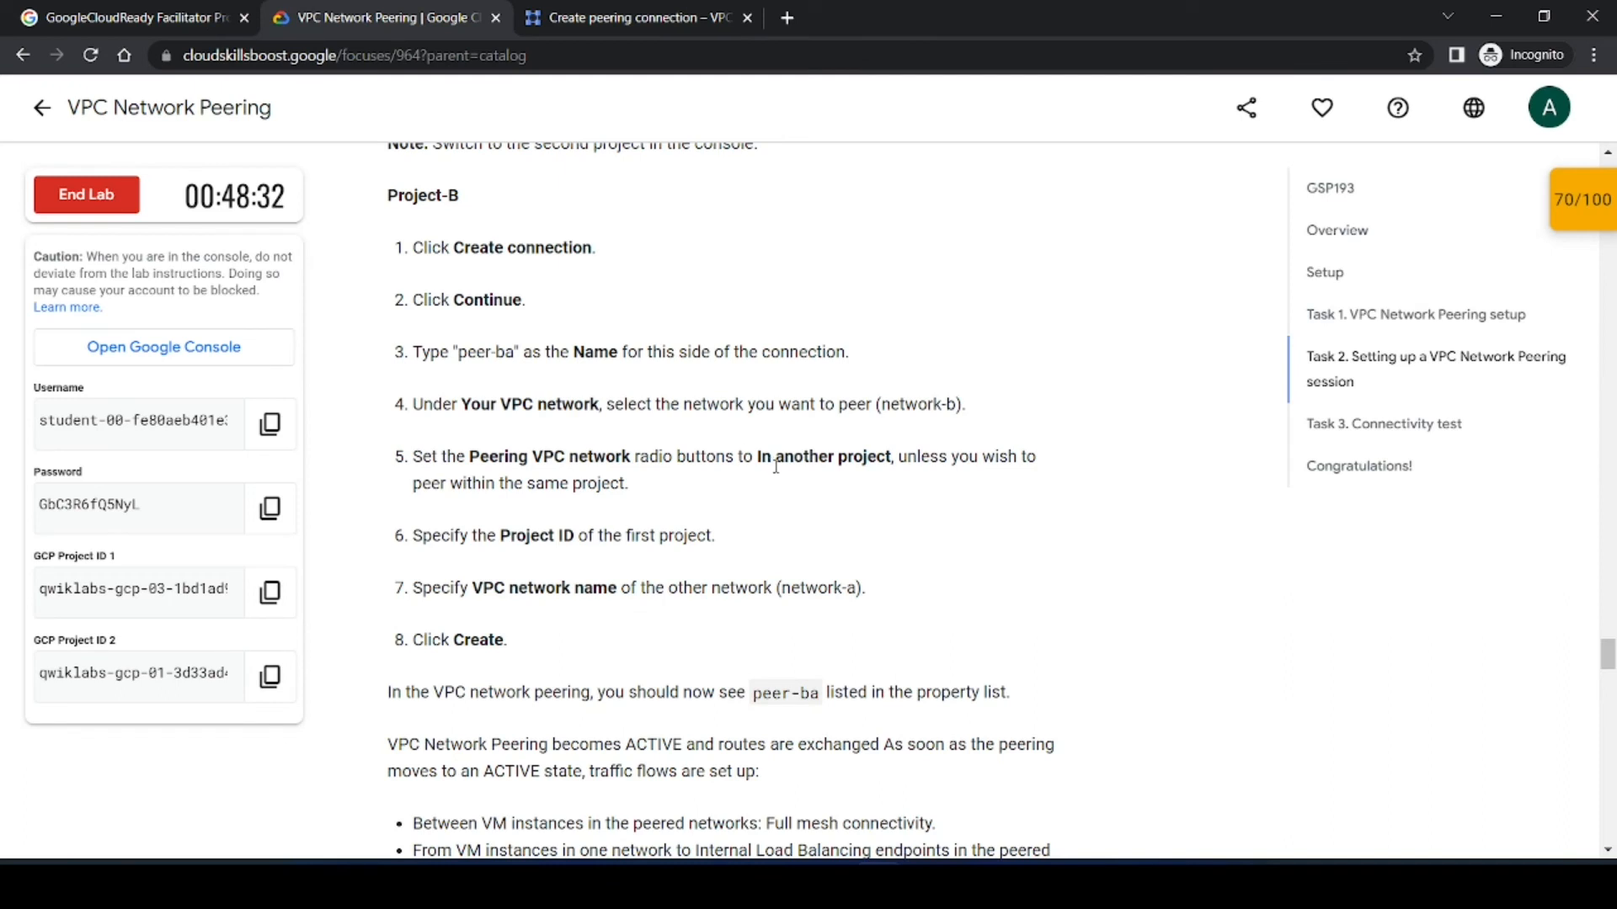
{"action": "scroll", "coordinate": [562, 506], "scroll_direction": "down", "scroll_amount": 1}
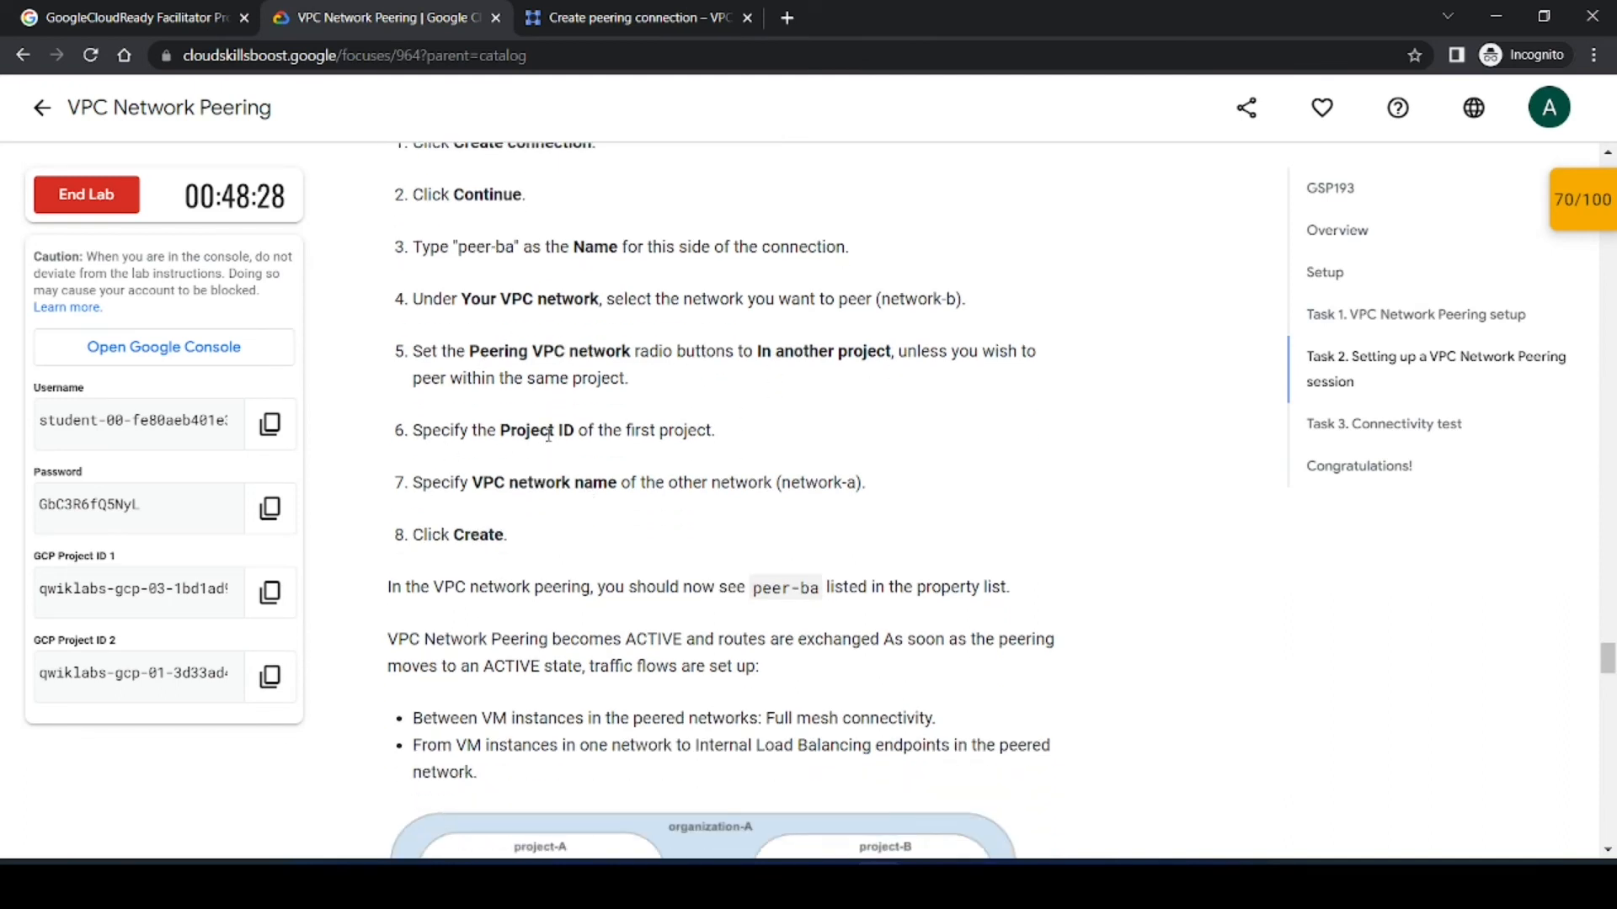
{"action": "left_click", "coordinate": [618, 22]}
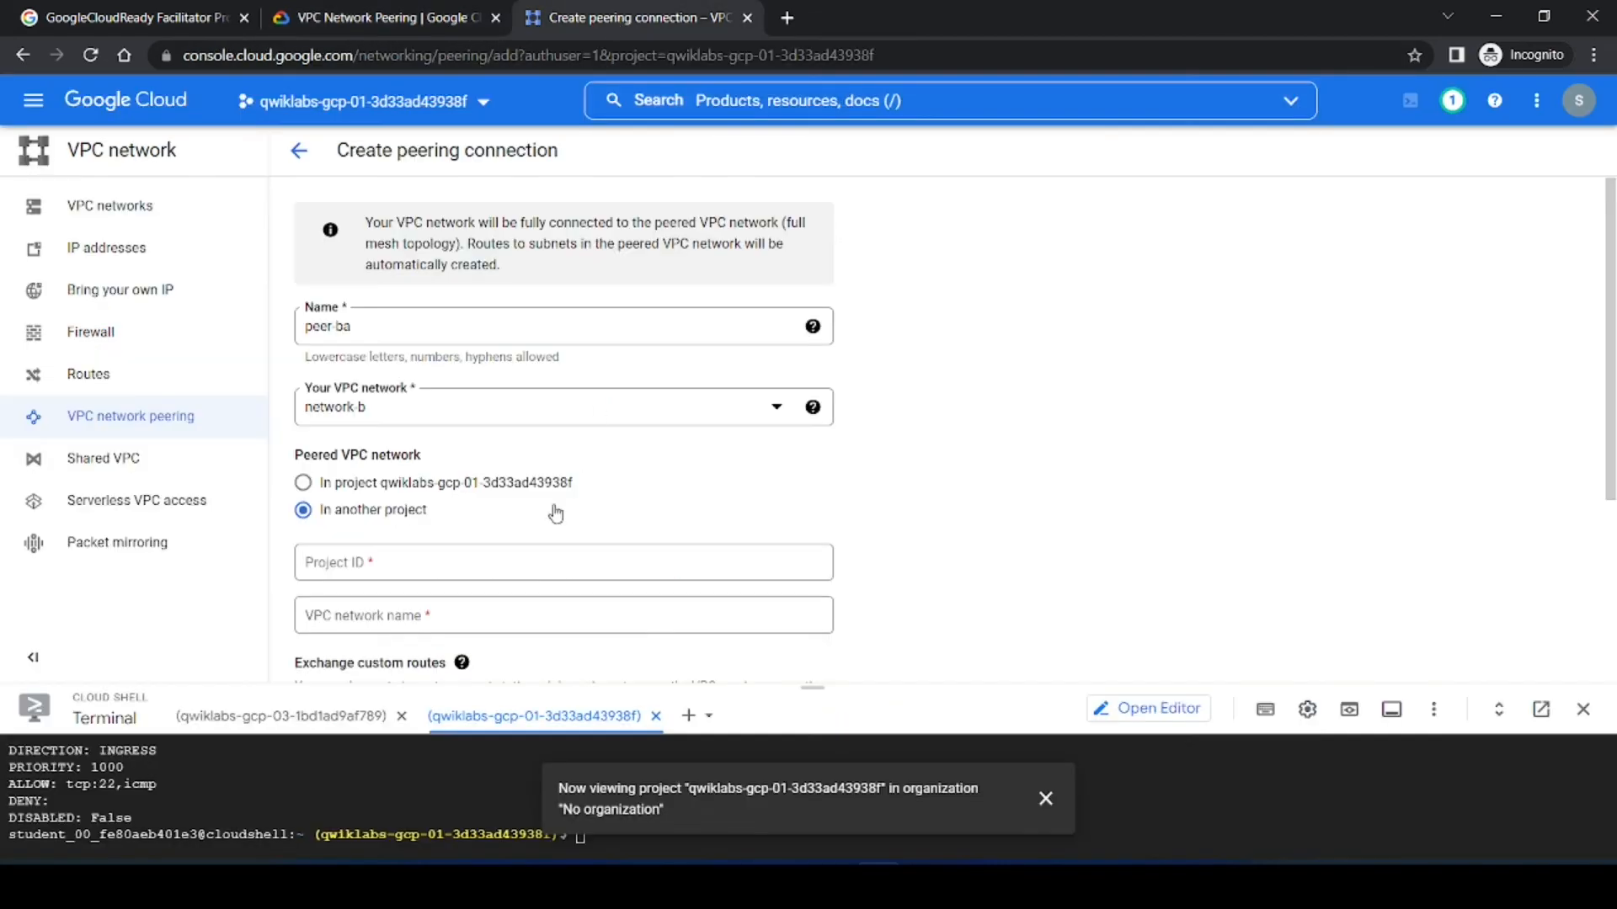
{"action": "left_click", "coordinate": [354, 16]}
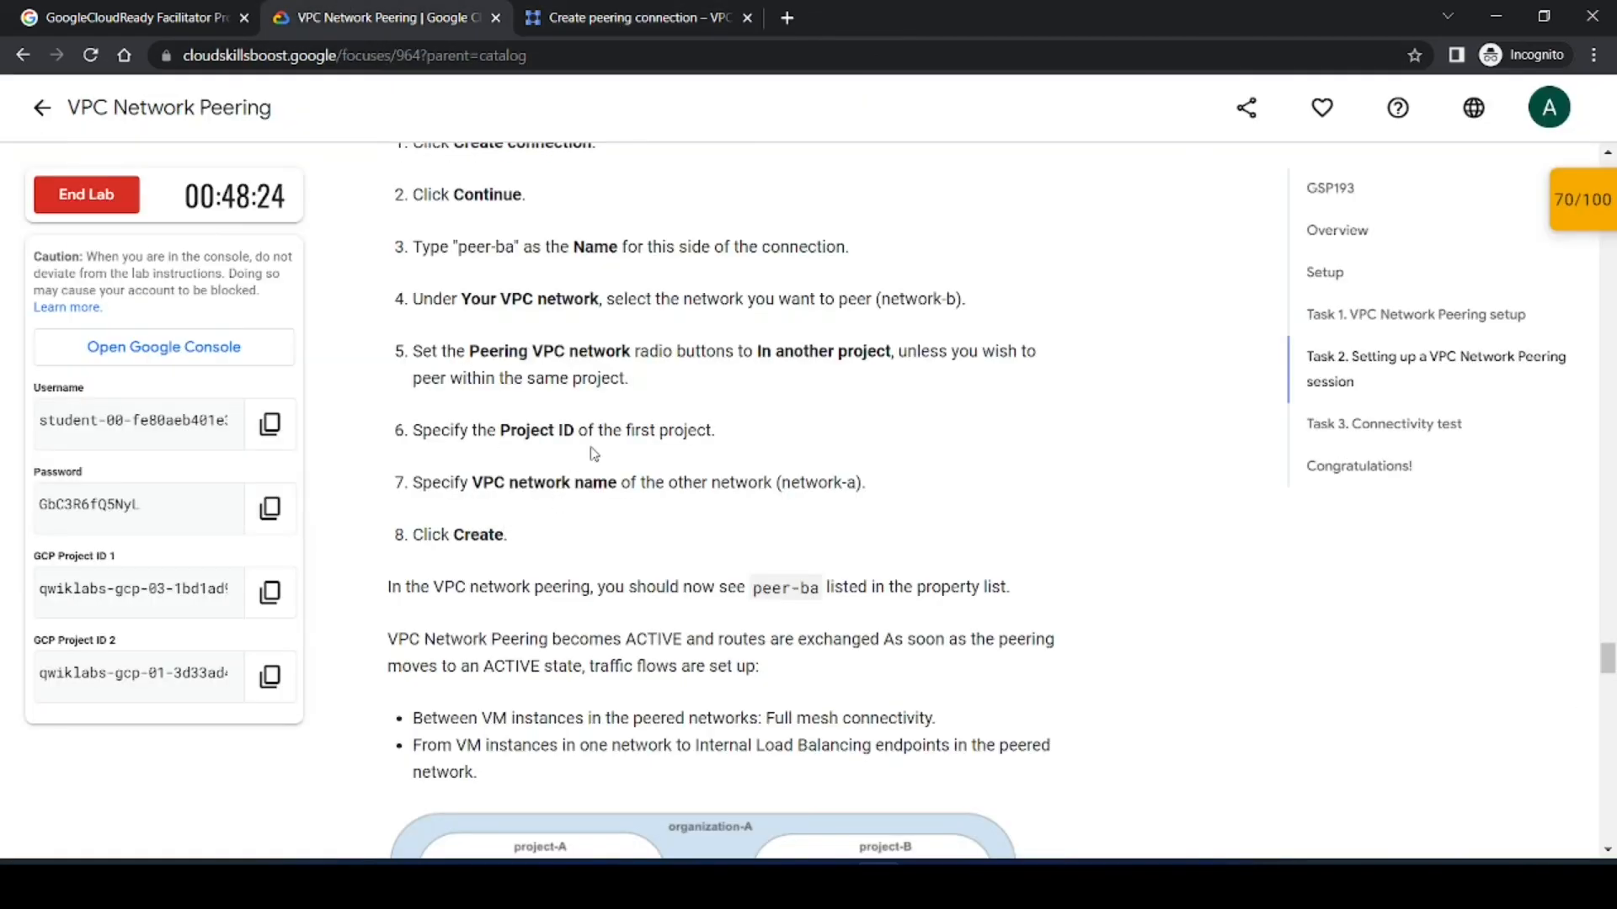
{"action": "left_click_drag", "start_coordinate": [744, 436], "coordinate": [421, 433]}
{"action": "left_click", "coordinate": [442, 458]}
{"action": "left_click", "coordinate": [269, 592]}
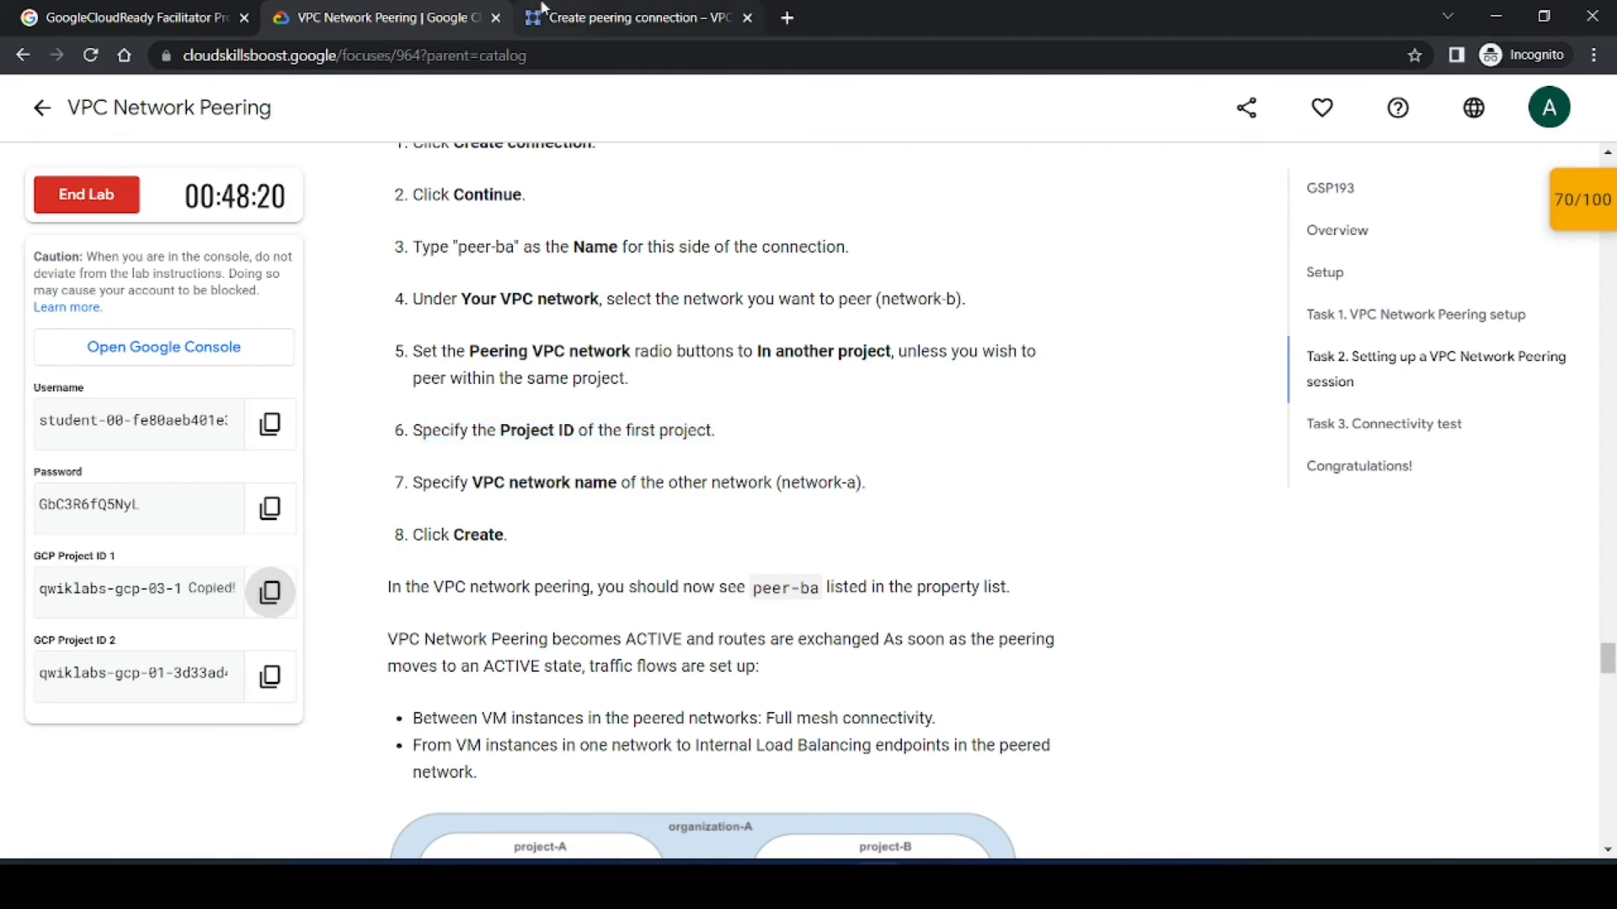
{"action": "left_click", "coordinate": [572, 17]}
{"action": "left_click", "coordinate": [578, 558]}
{"action": "key", "text": "ctrl+v"}
Step: Enter network-a as the peered VPC network name, copied from the instructions
{"action": "left_click", "coordinate": [941, 531]}
{"action": "left_click", "coordinate": [319, 9]}
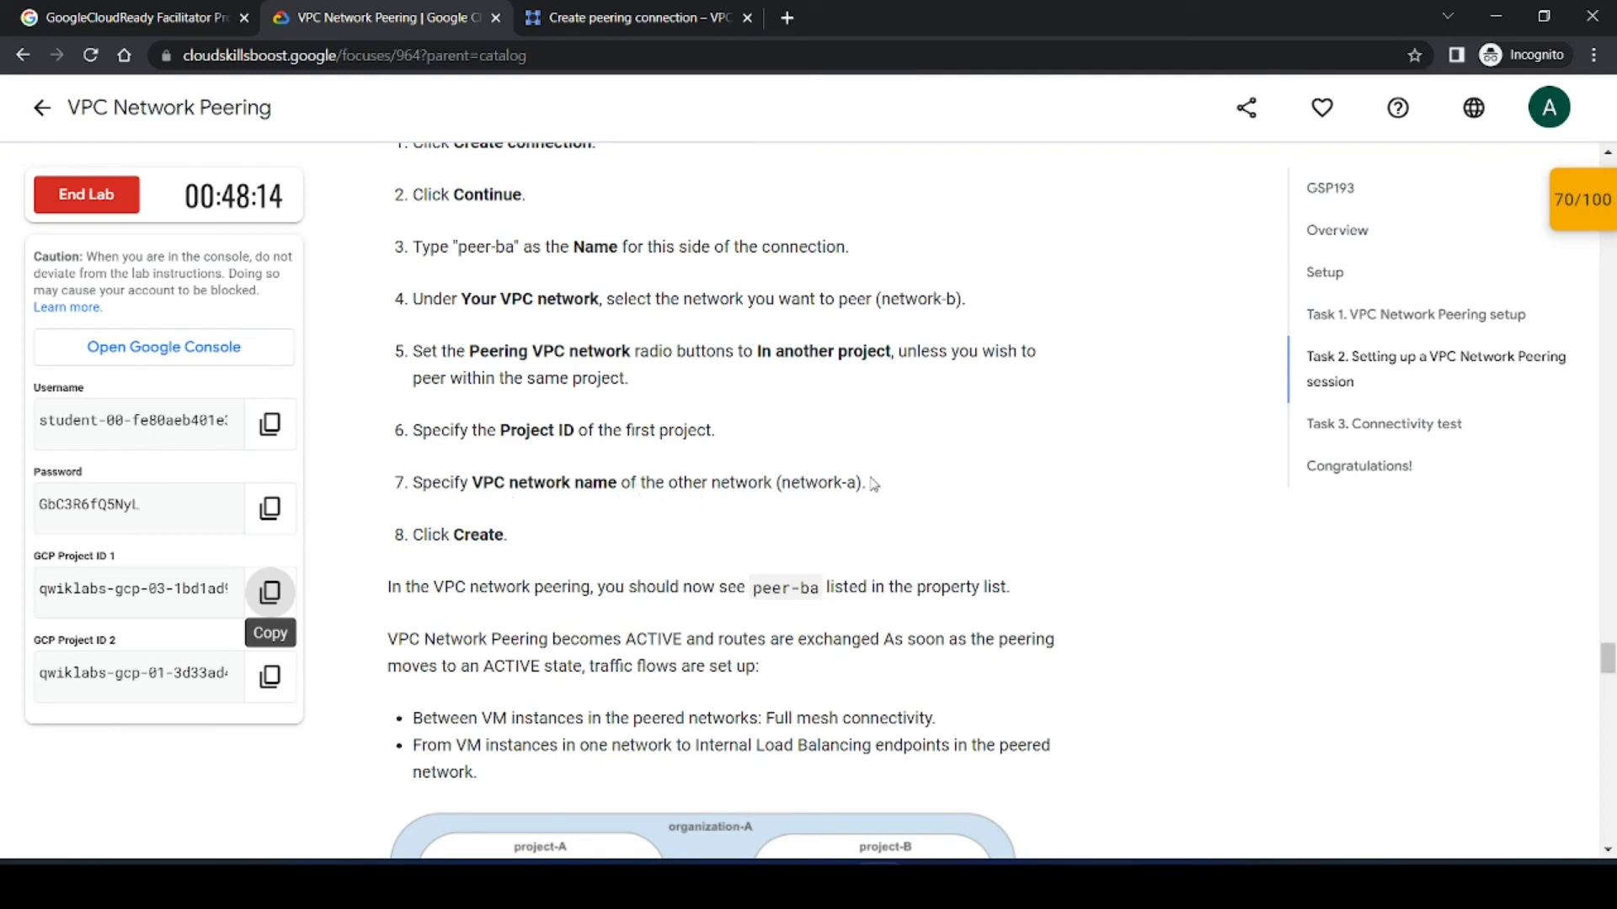
{"action": "left_click_drag", "start_coordinate": [859, 481], "coordinate": [782, 482]}
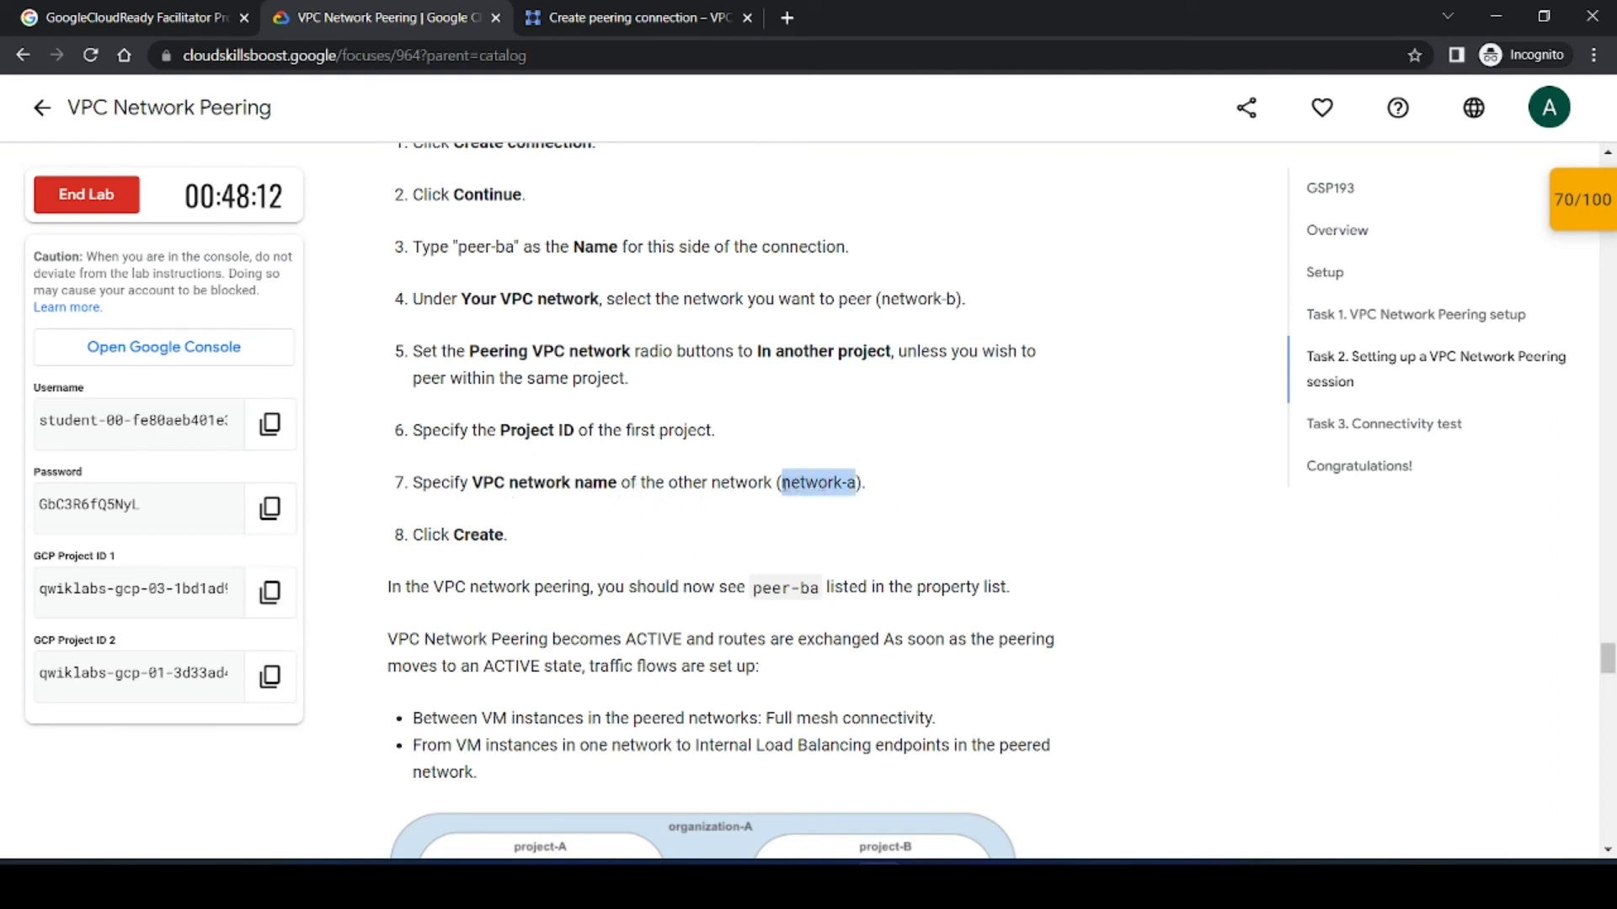
{"action": "left_click", "coordinate": [655, 13]}
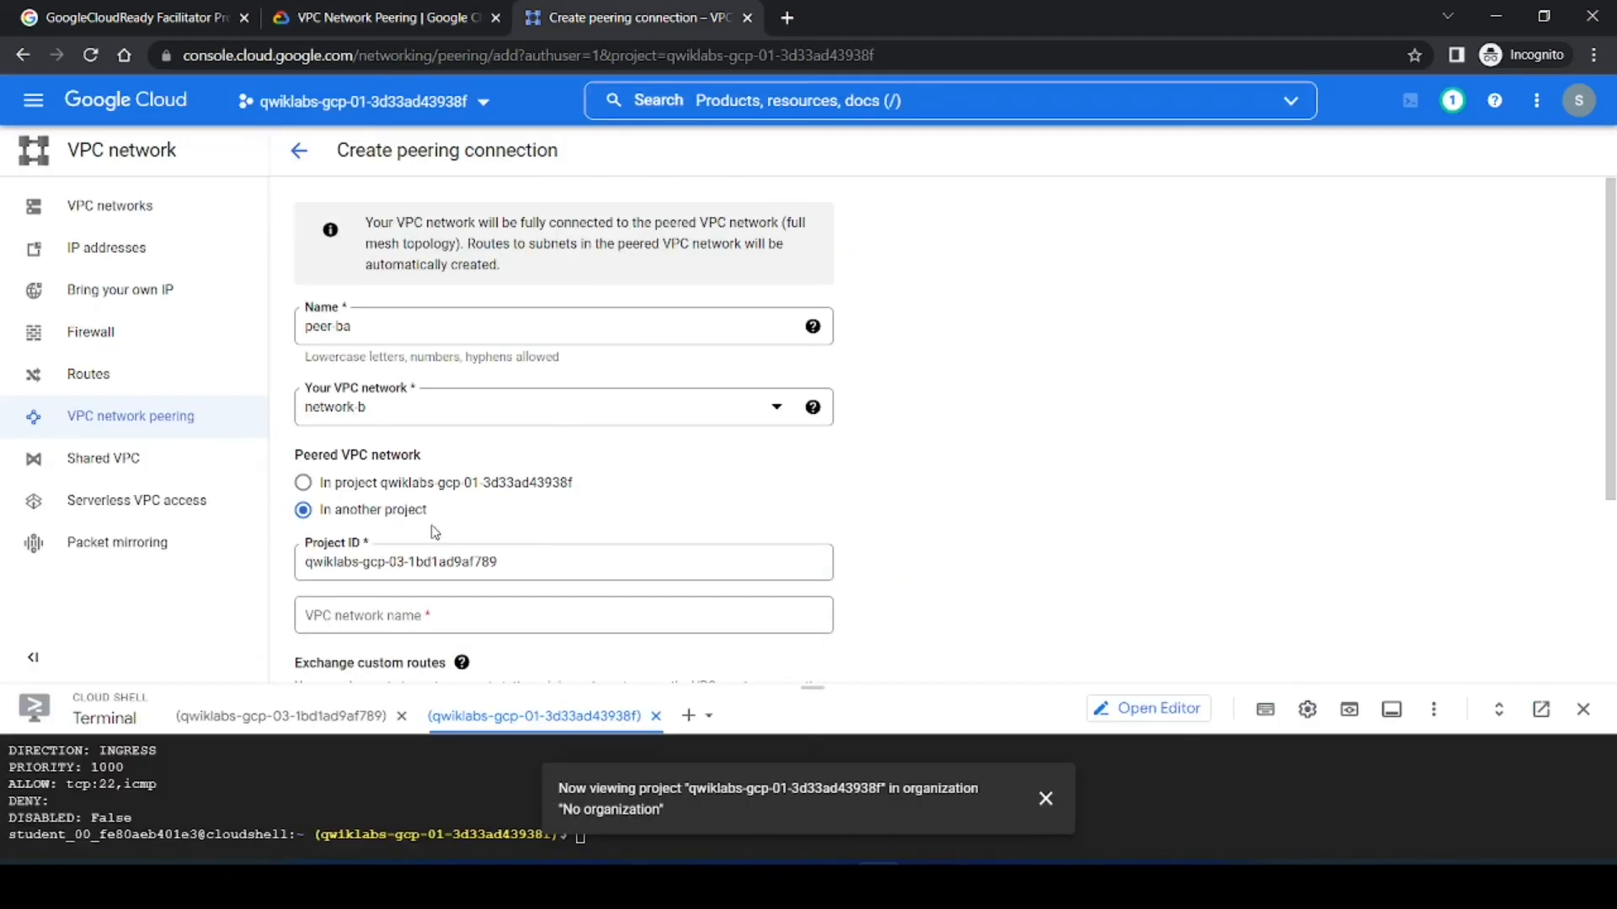
{"action": "left_click", "coordinate": [420, 608]}
{"action": "key", "text": "ctrl+v"}
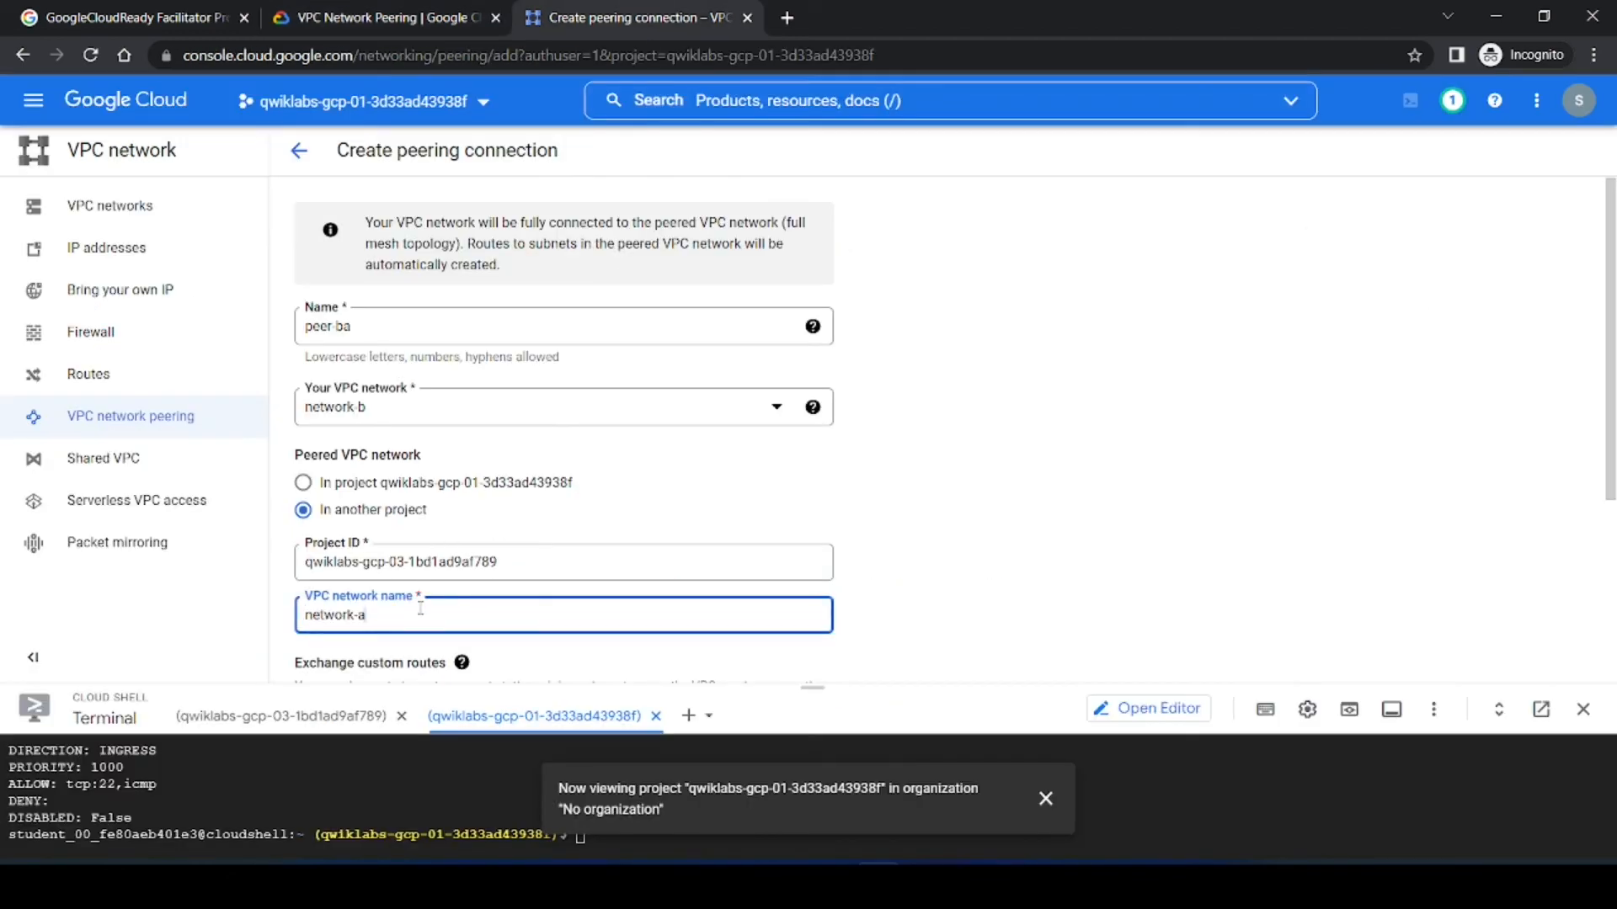
Step: Review the remaining instructions and create the peer-ba peering connection
{"action": "left_click", "coordinate": [370, 17]}
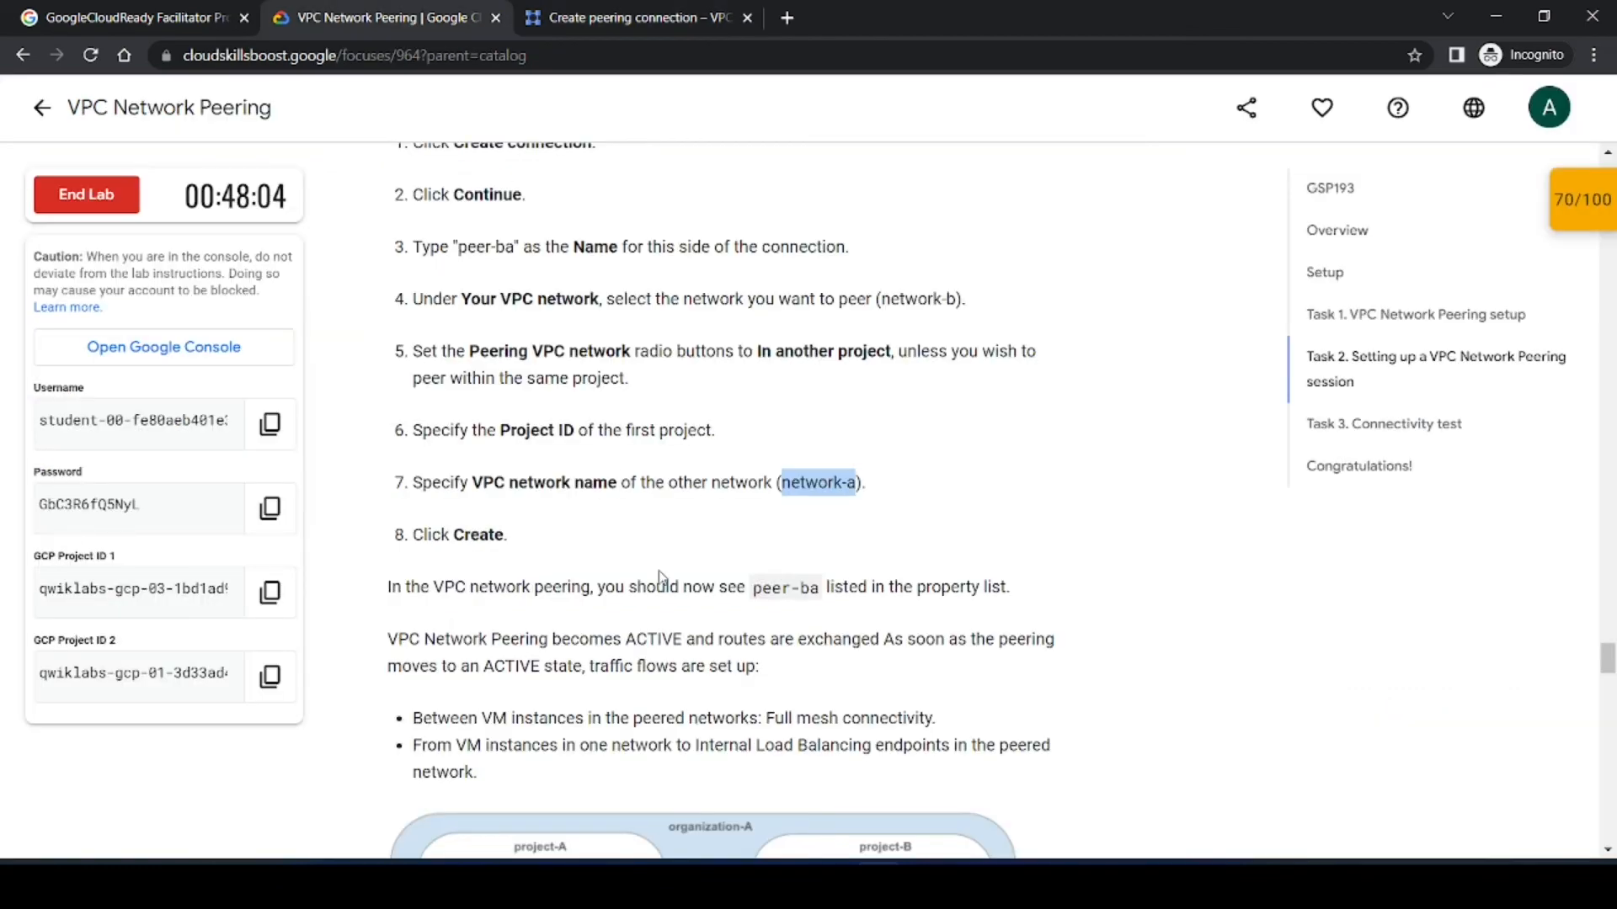
{"action": "left_click", "coordinate": [746, 563]}
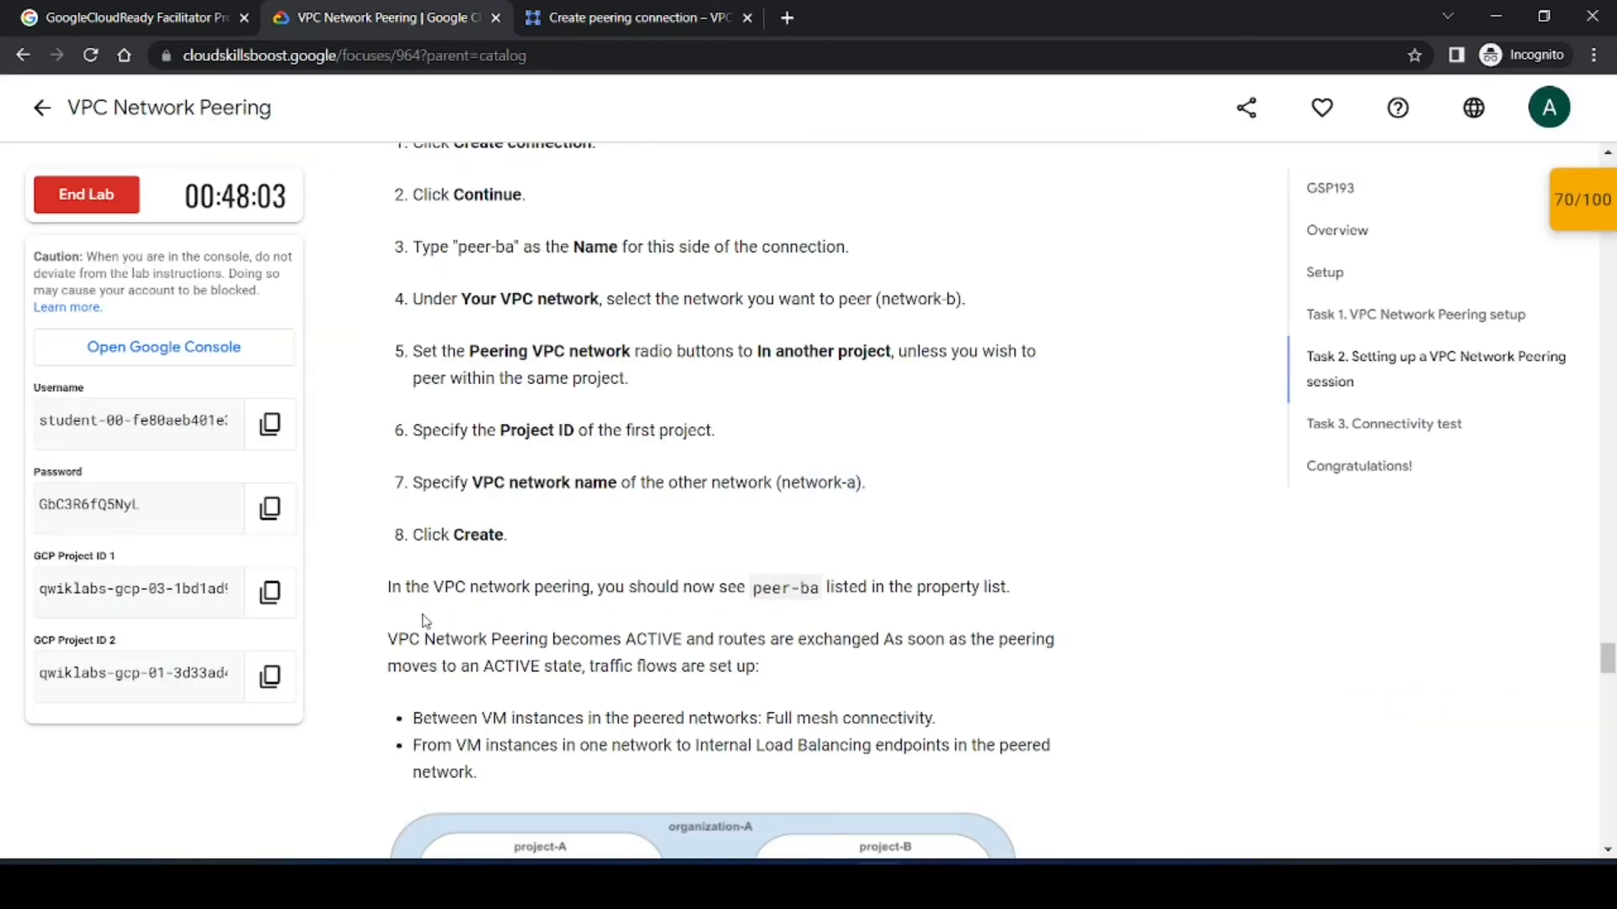
{"action": "left_click", "coordinate": [631, 17]}
{"action": "scroll", "coordinate": [409, 552], "scroll_direction": "down", "scroll_amount": 3}
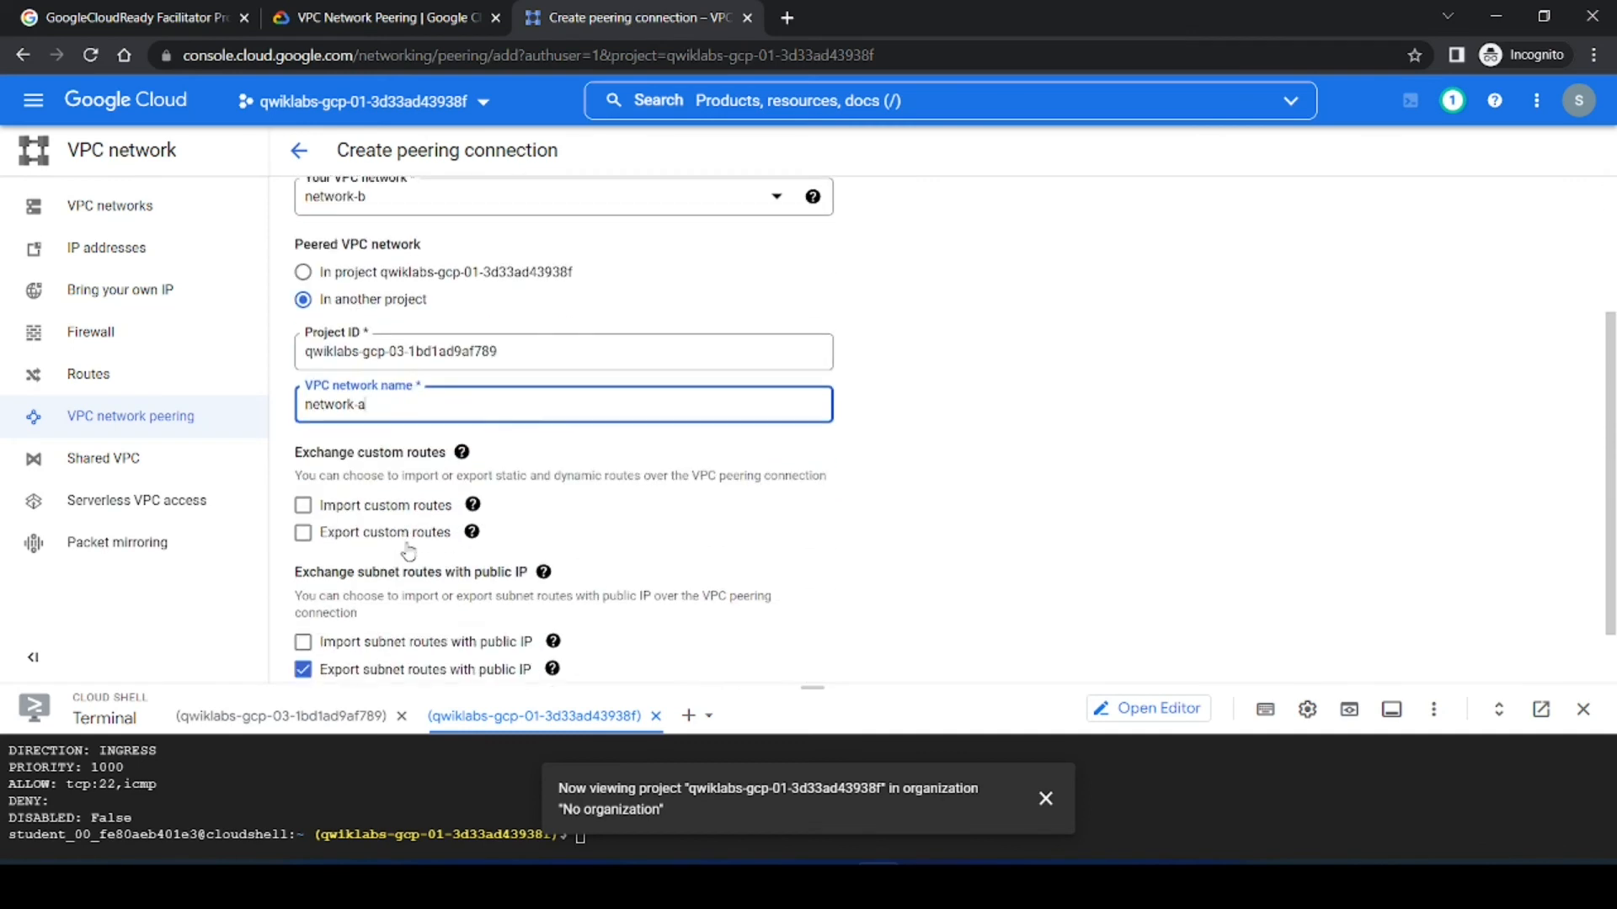
{"action": "left_click", "coordinate": [345, 644]}
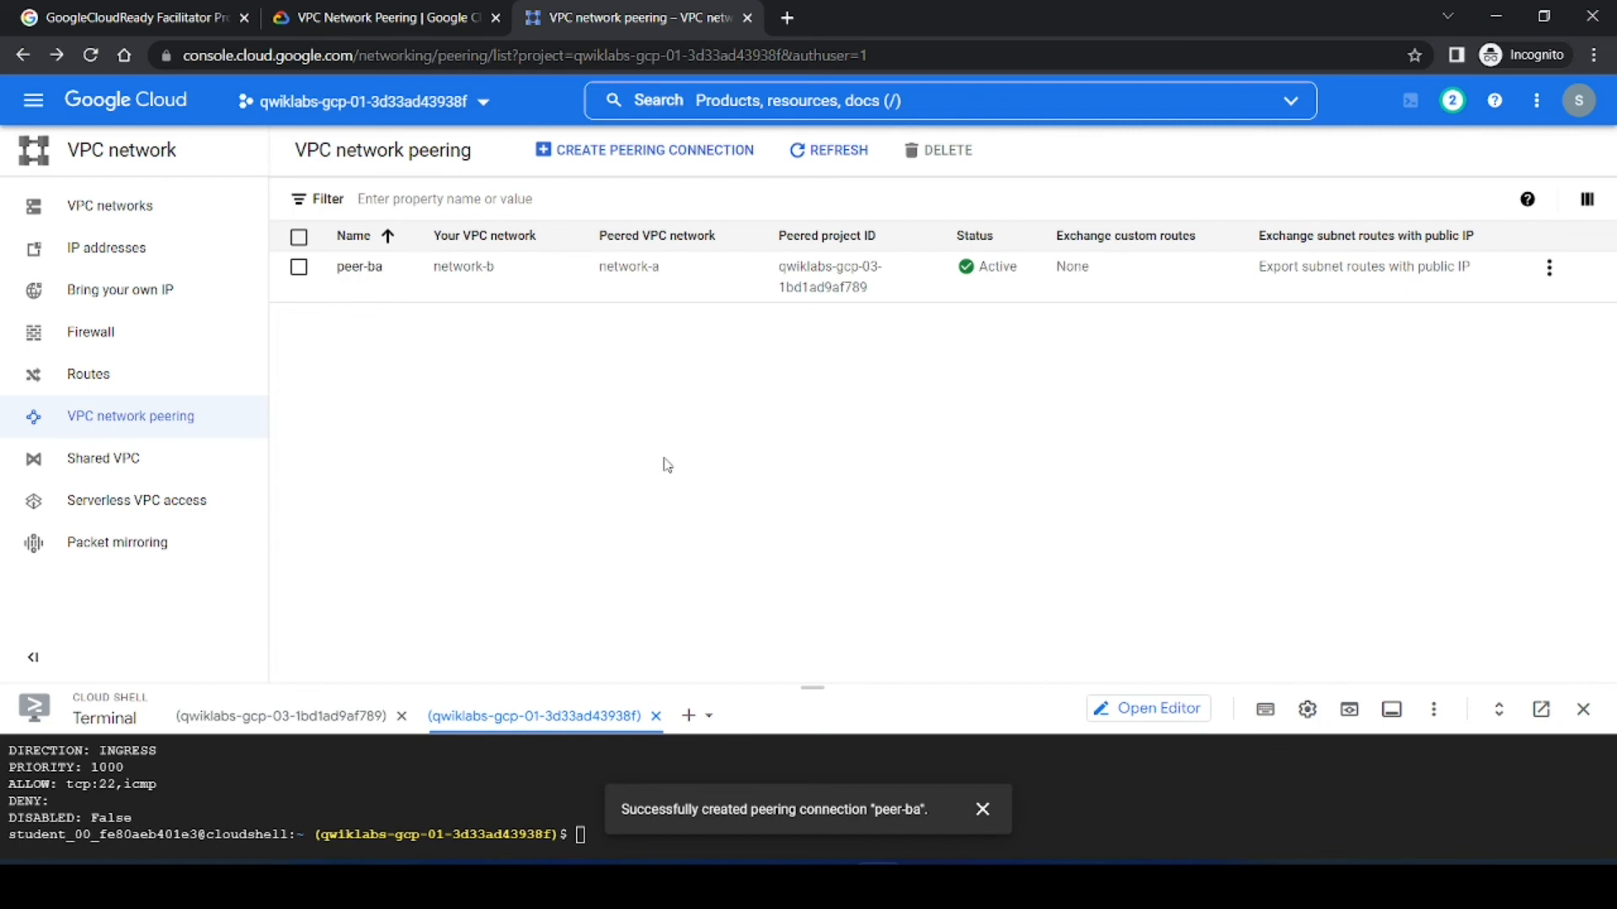
Step: Copy the gcloud compute routes list command from the lab instructions
{"action": "left_click", "coordinate": [373, 13]}
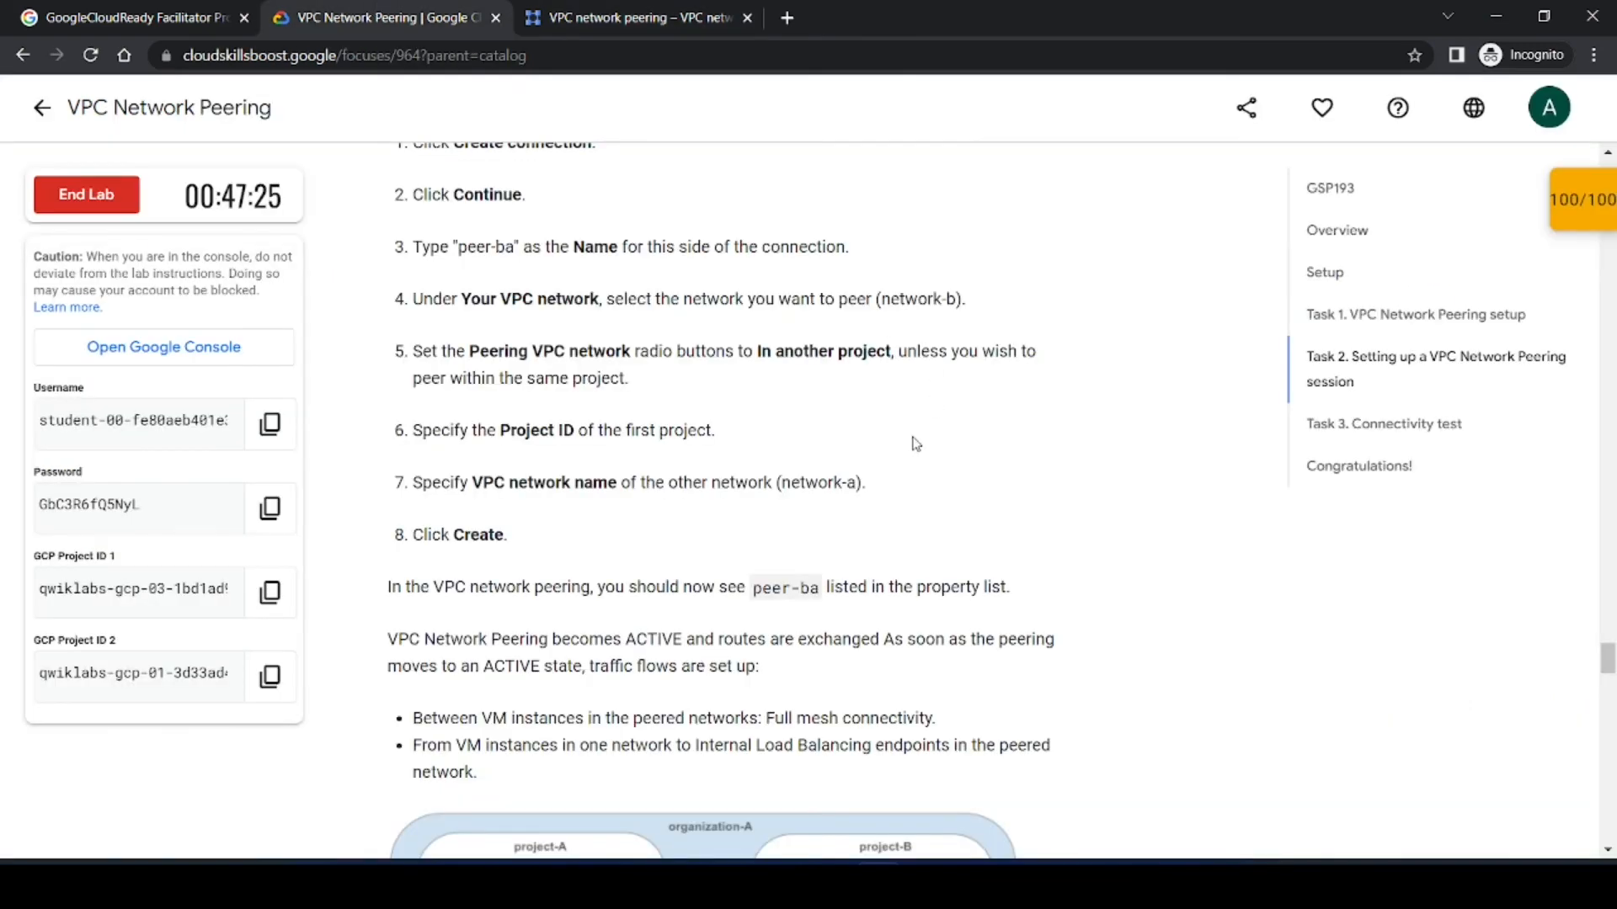
{"action": "scroll", "coordinate": [916, 440], "scroll_direction": "down", "scroll_amount": 3}
{"action": "scroll", "coordinate": [685, 367], "scroll_direction": "down", "scroll_amount": 8}
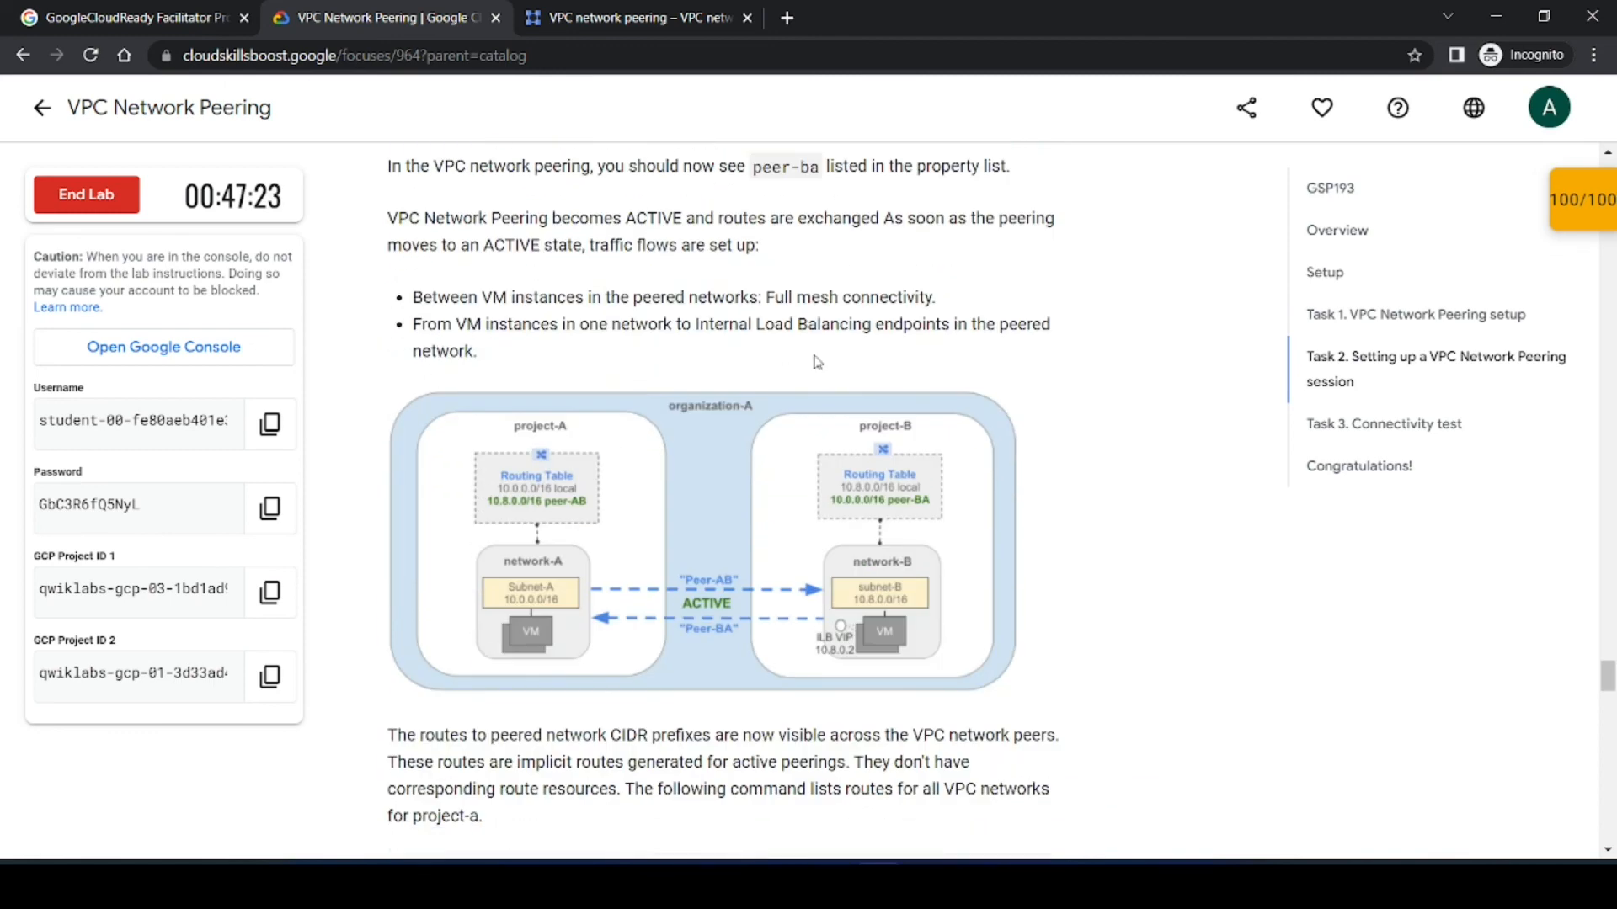
{"action": "scroll", "coordinate": [644, 427], "scroll_direction": "up", "scroll_amount": 1}
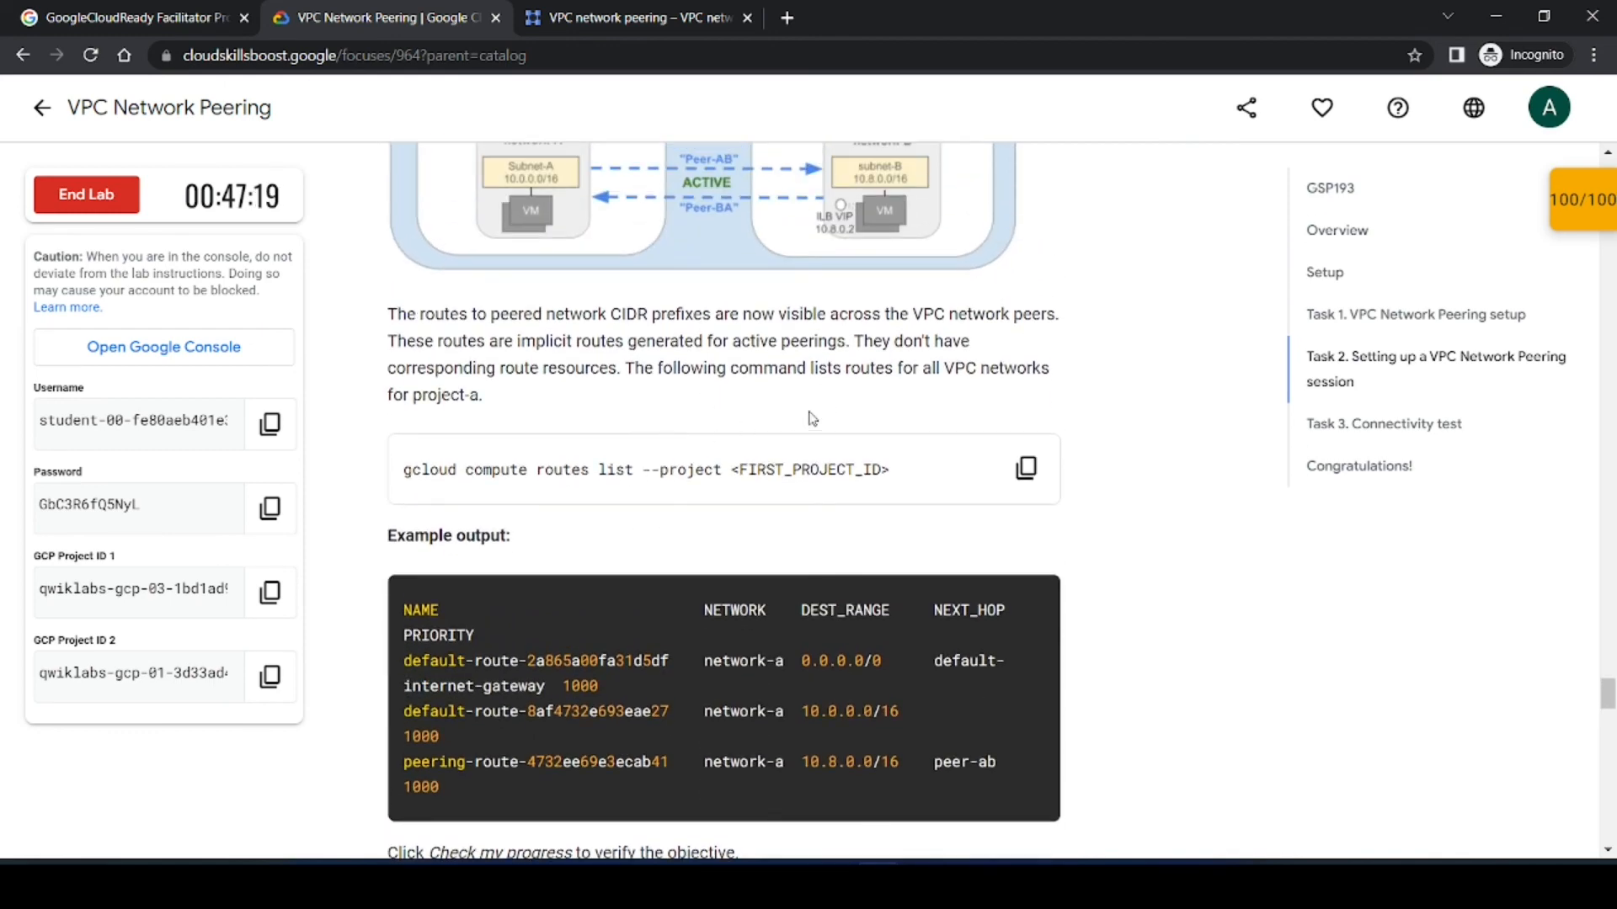
{"action": "scroll", "coordinate": [810, 419], "scroll_direction": "up", "scroll_amount": 1}
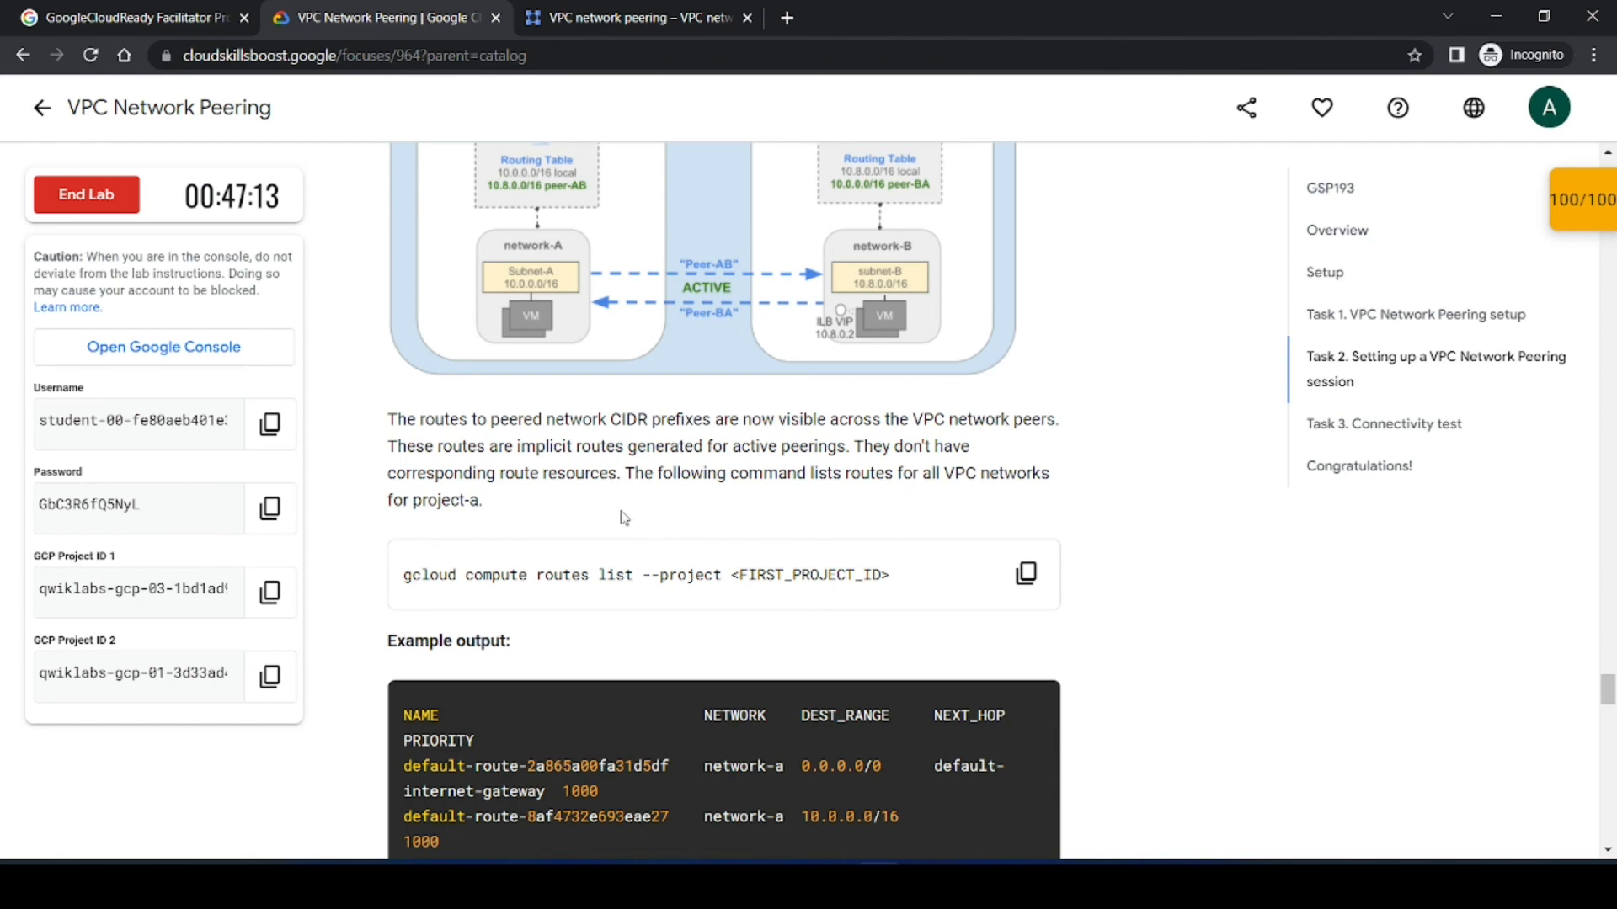
{"action": "left_click", "coordinate": [1025, 576]}
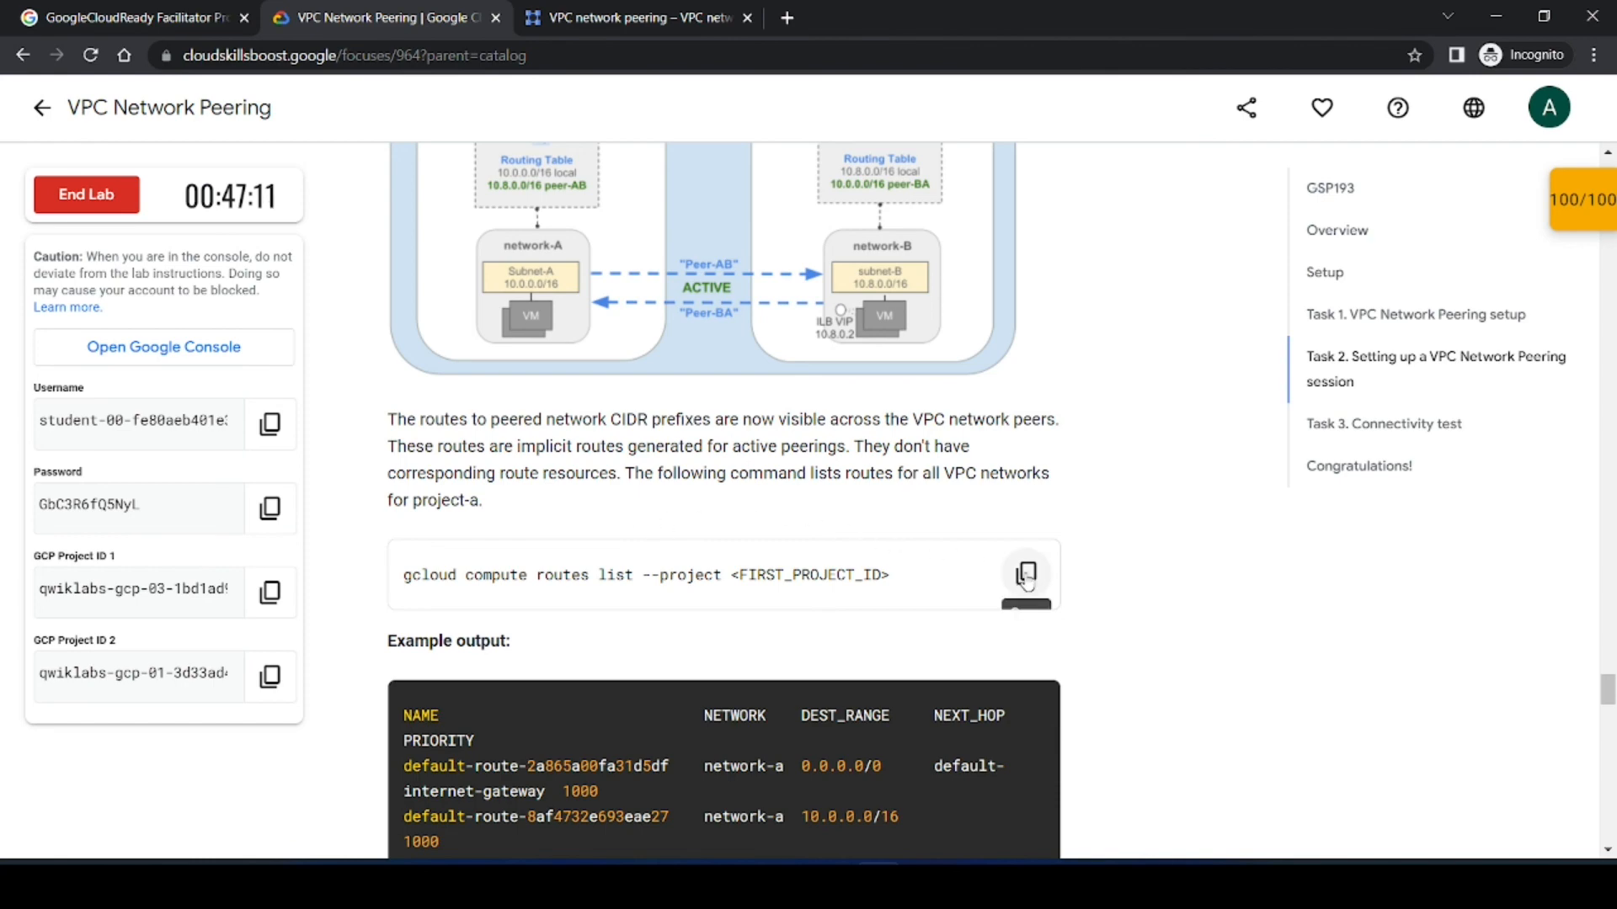
{"action": "left_click", "coordinate": [1025, 573]}
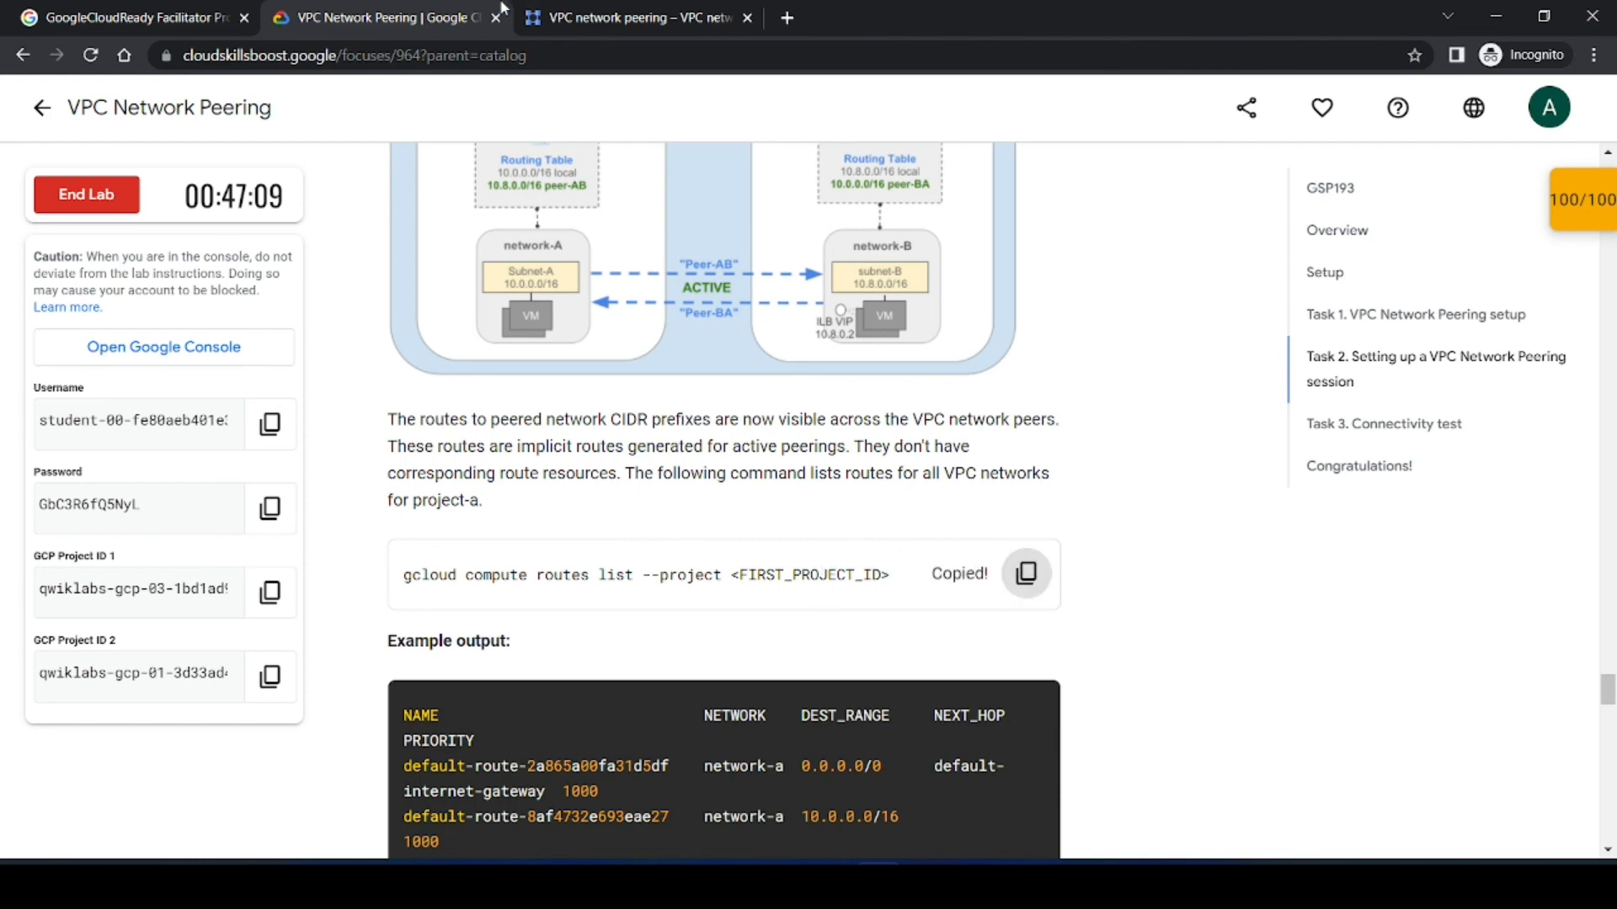
Step: Paste the routes list command into the first project's Cloud Shell terminal, enlarging the terminal
{"action": "left_click", "coordinate": [599, 10]}
{"action": "left_click", "coordinate": [212, 721]}
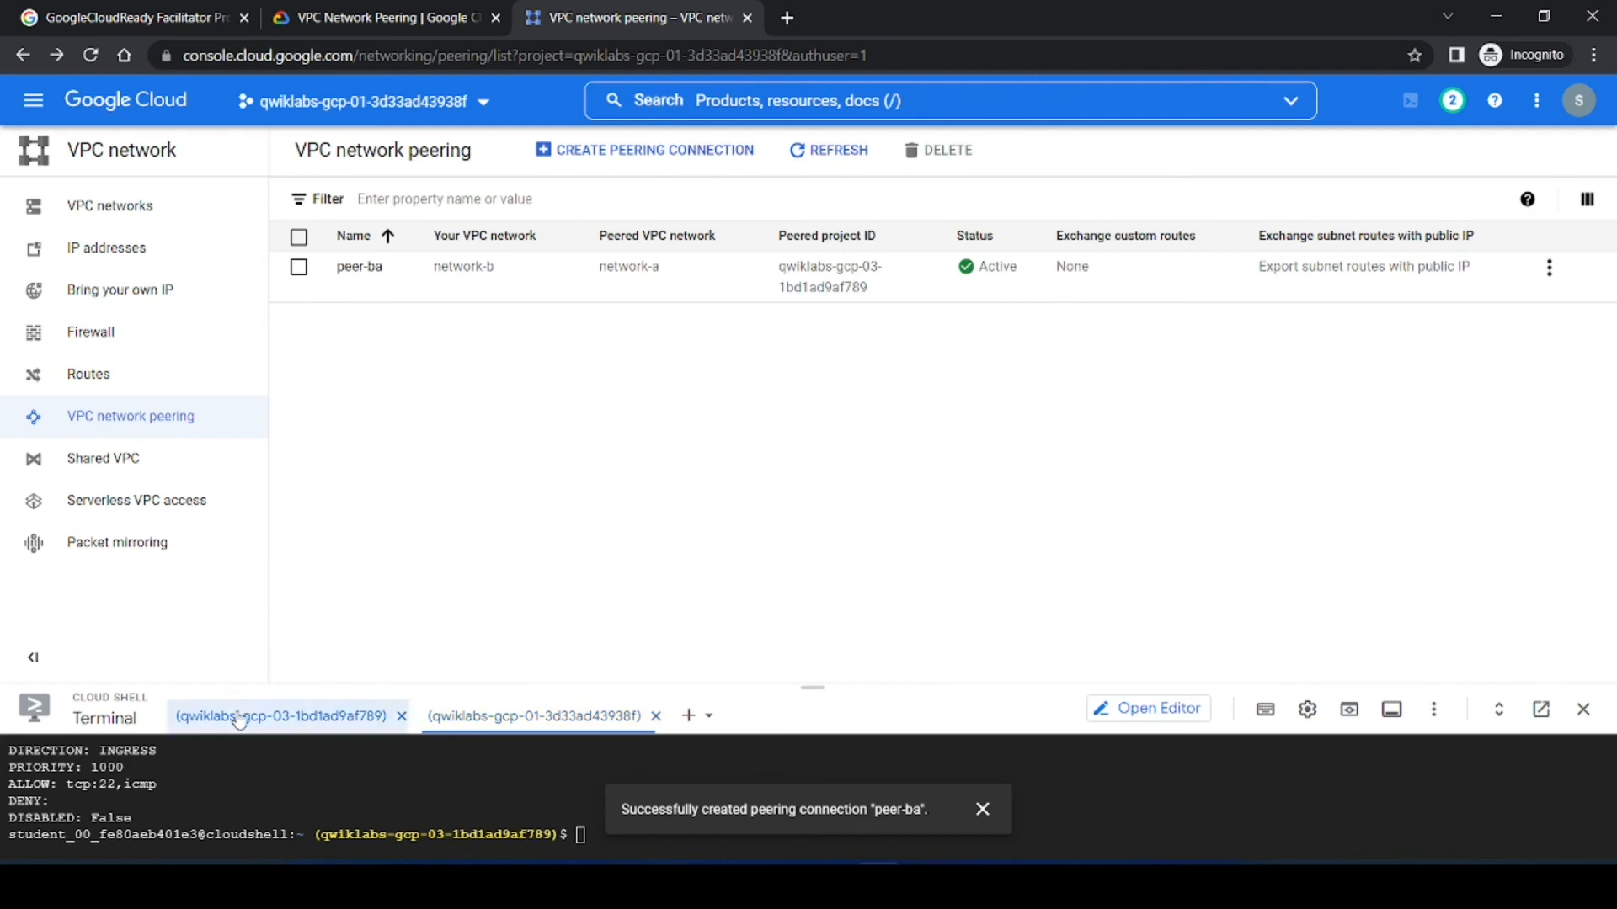
{"action": "left_click_drag", "start_coordinate": [813, 687], "coordinate": [802, 457]}
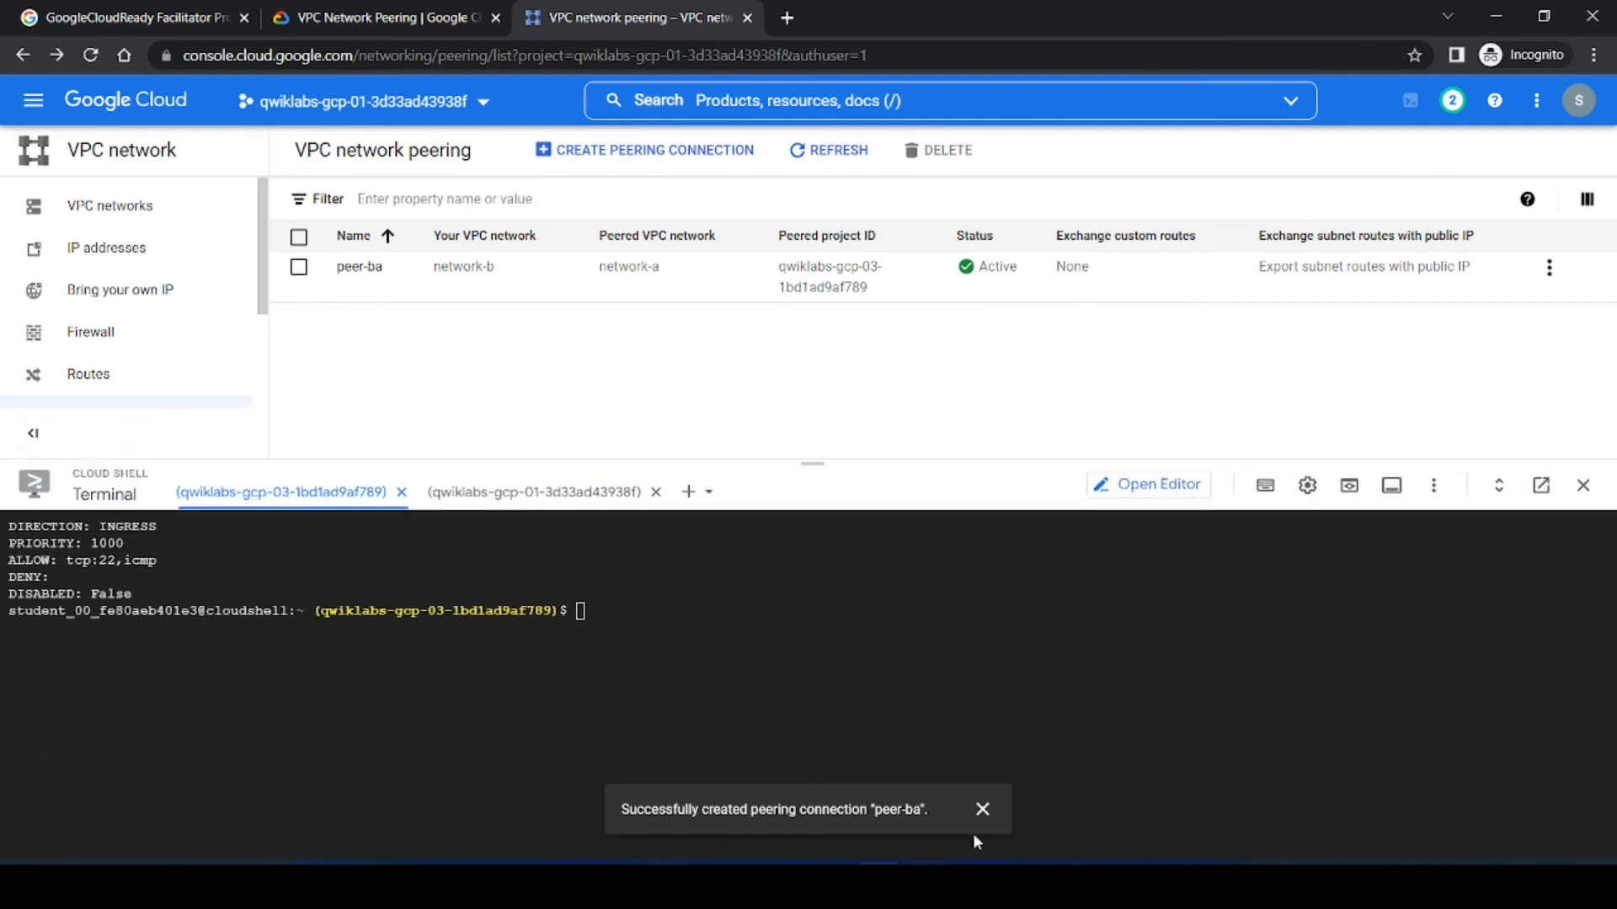
{"action": "left_click", "coordinate": [982, 809]}
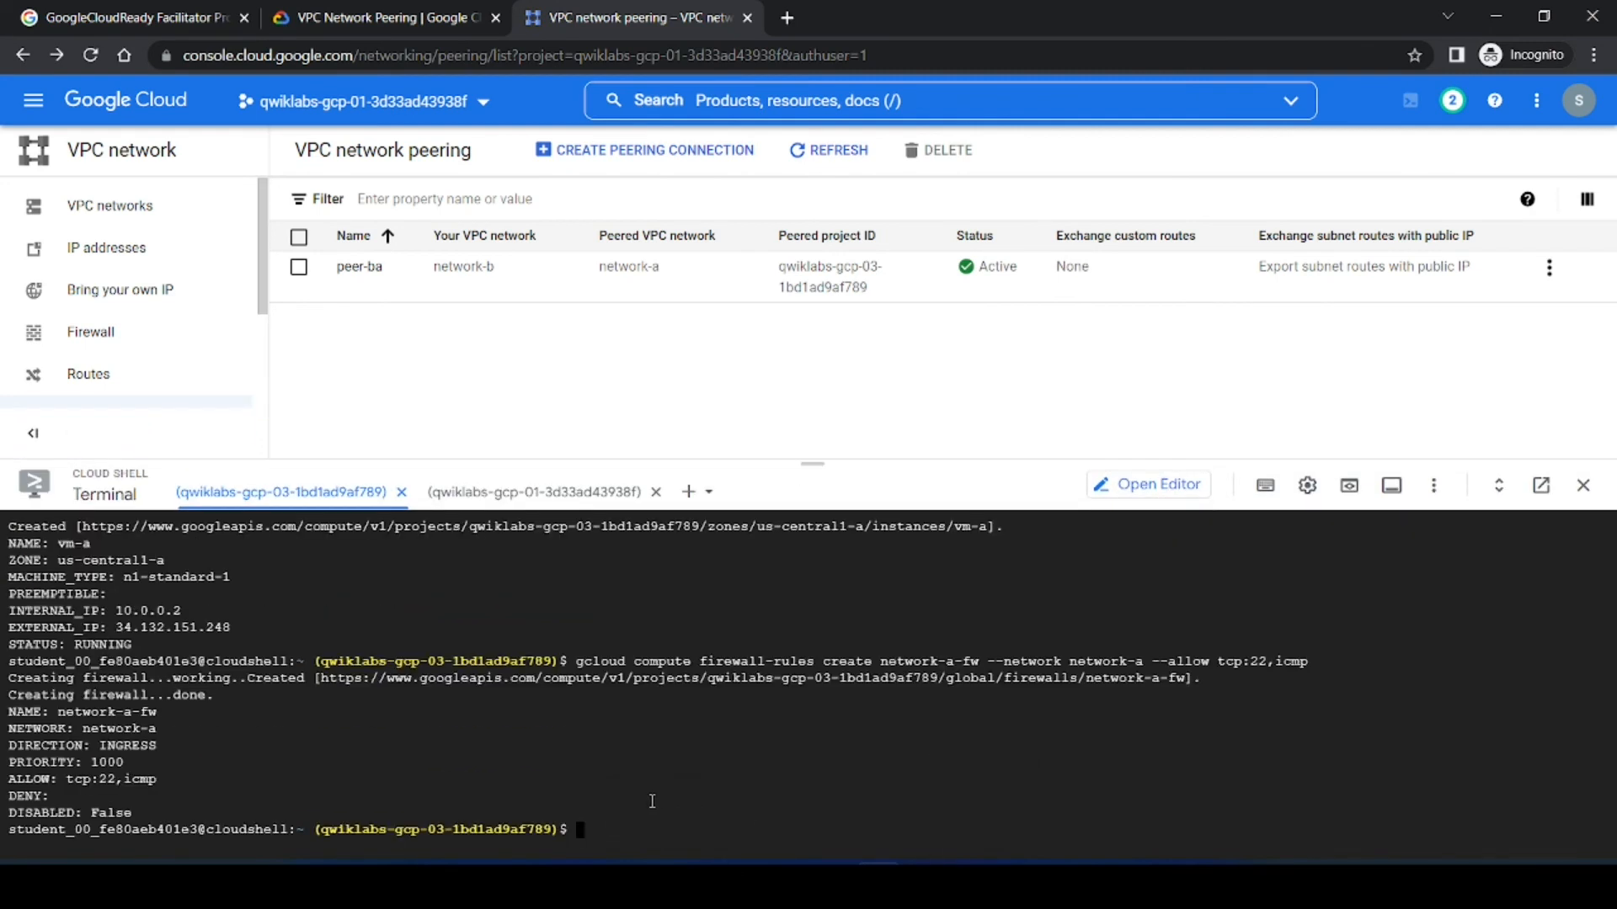
{"action": "key", "text": "ctrl+v"}
{"action": "key", "text": "Right"}
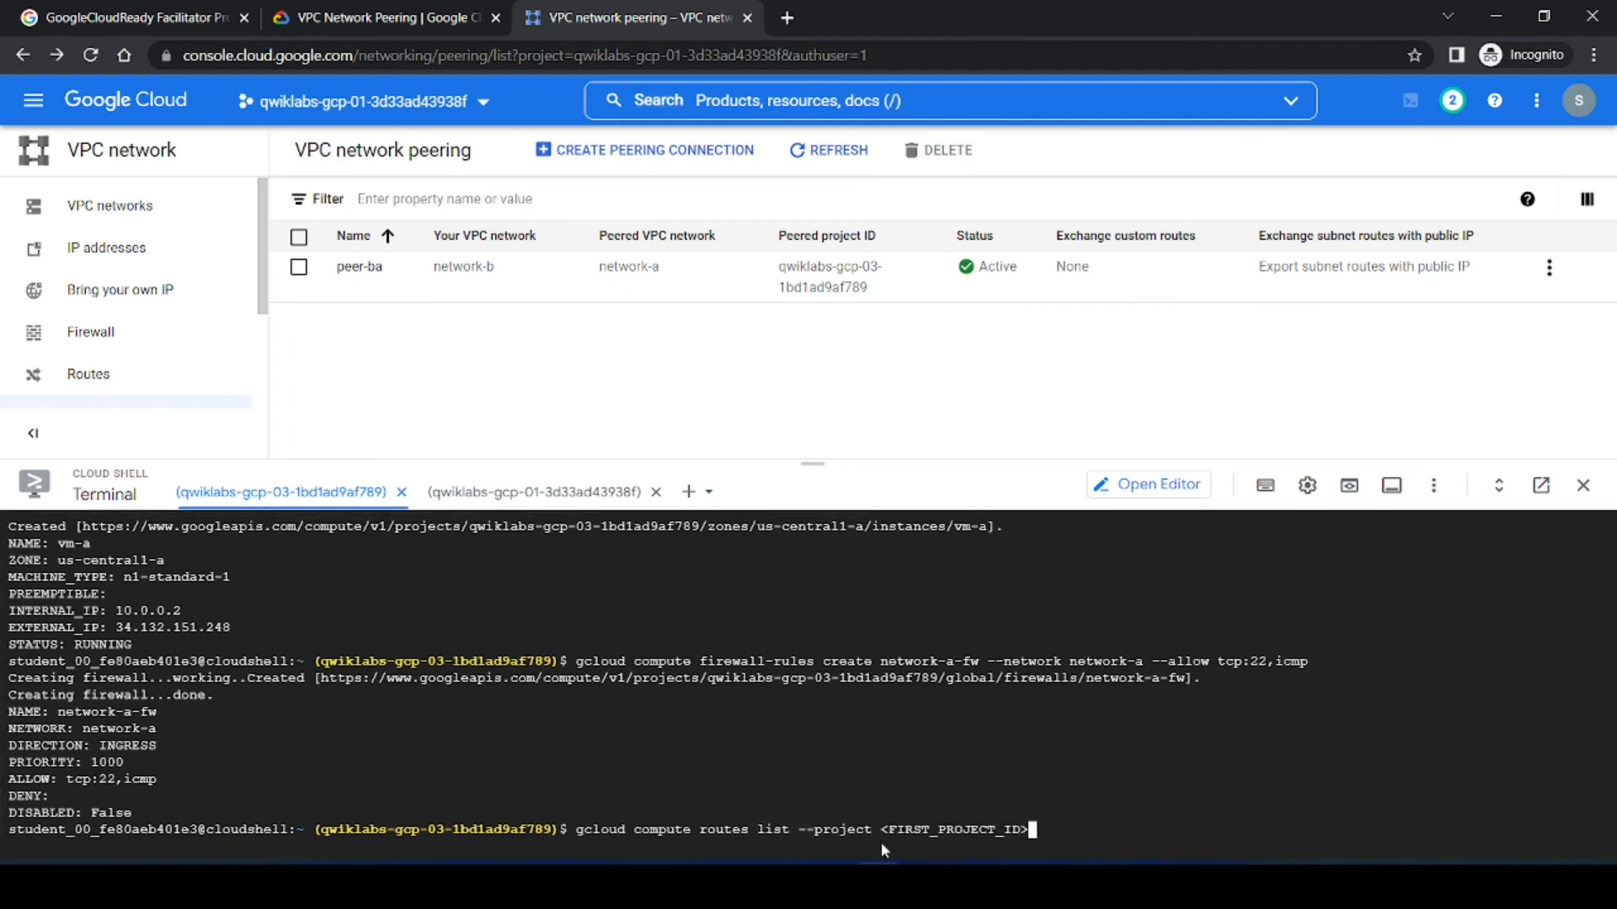
Step: Replace the project ID placeholder with the copied first project's ID and run the routes list command
{"action": "left_click", "coordinate": [349, 7]}
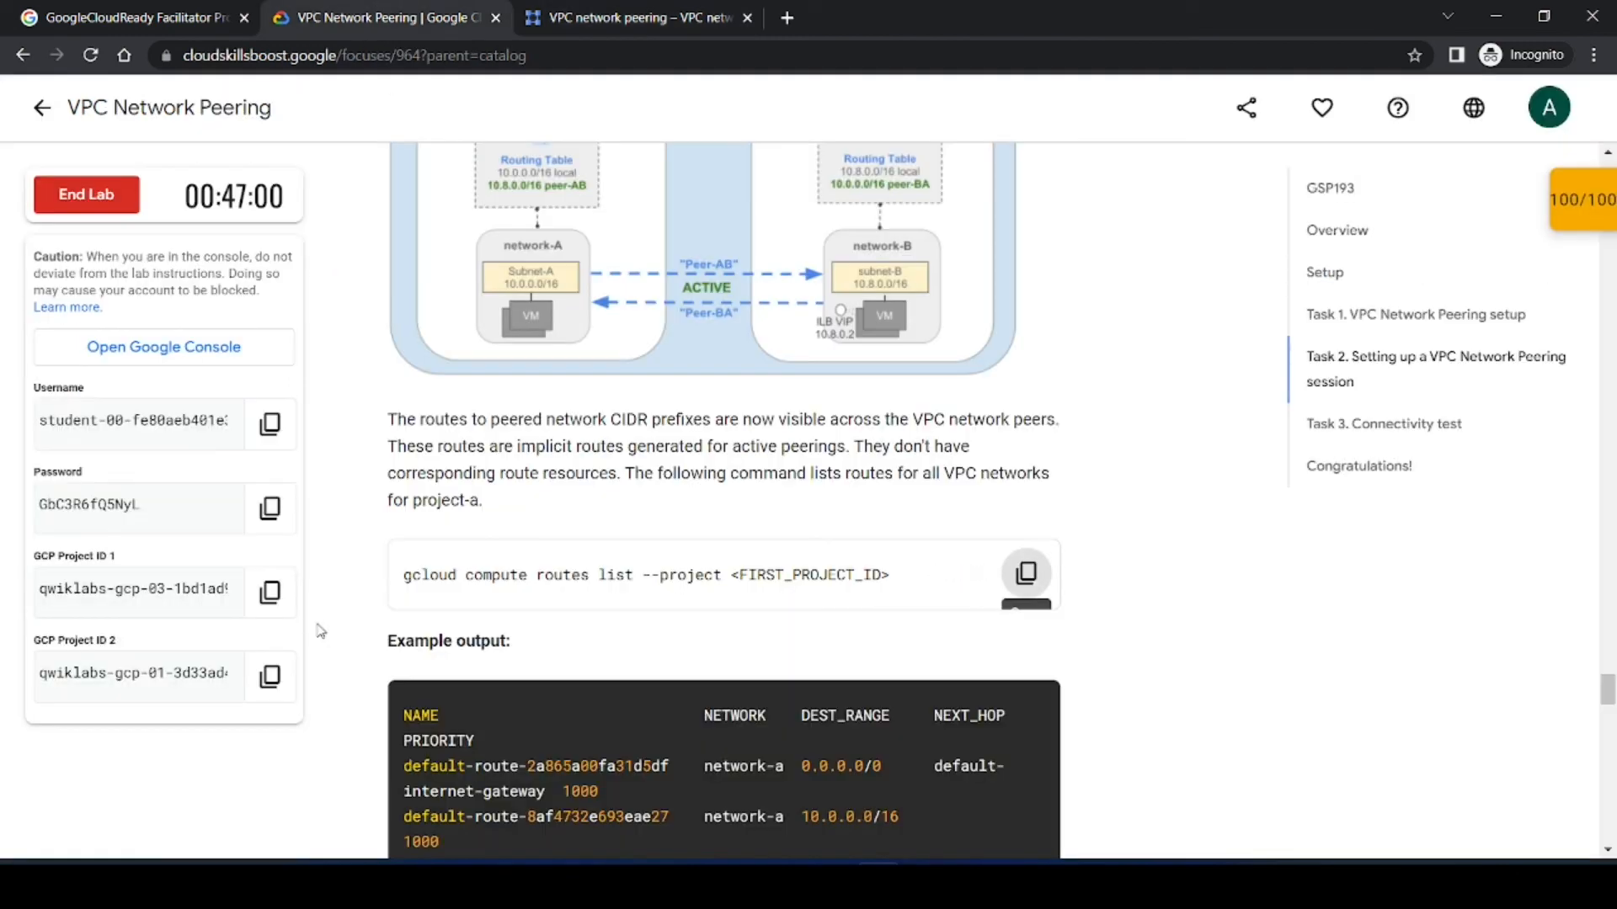
{"action": "left_click", "coordinate": [269, 591]}
{"action": "left_click", "coordinate": [703, 10]}
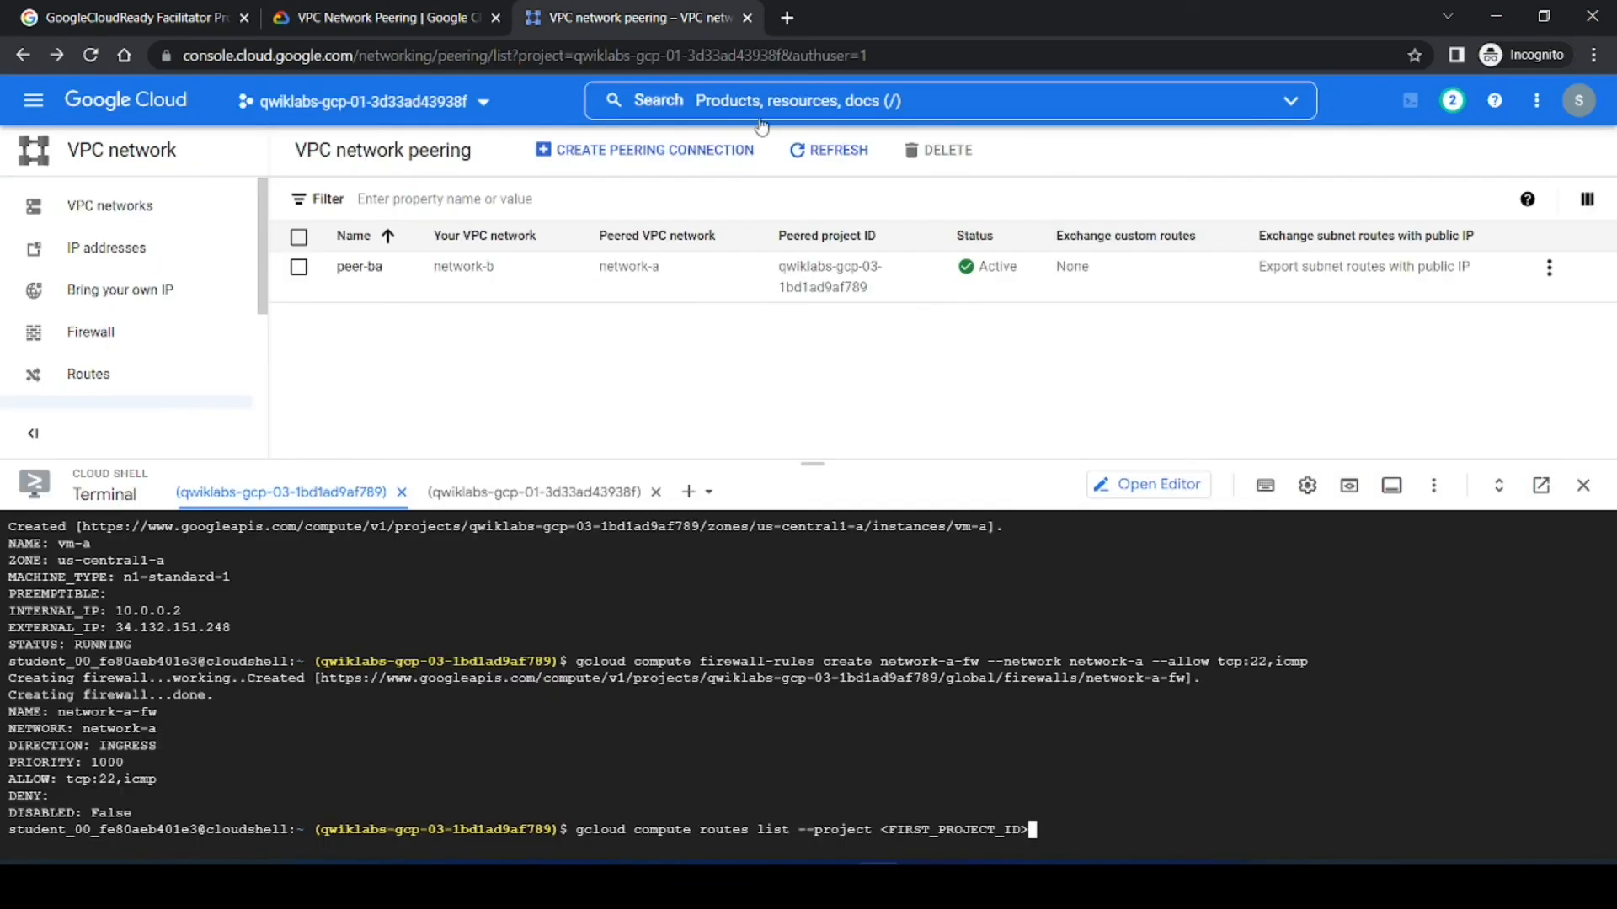
{"action": "key", "text": "BackSpace"}
{"action": "key", "text": "BackSpace"}
{"action": "key", "text": "BackSpace"}
{"action": "key", "text": "BackSpace"}
{"action": "key", "text": "BackSpace"}
{"action": "key", "text": "BackSpace"}
{"action": "key", "text": "BackSpace"}
{"action": "key", "text": "BackSpace"}
{"action": "key", "text": "BackSpace"}
{"action": "key", "text": "BackSpace"}
{"action": "key", "text": "BackSpace"}
{"action": "key", "text": "BackSpace"}
{"action": "key", "text": "BackSpace"}
{"action": "key", "text": "BackSpace"}
{"action": "key", "text": "BackSpace"}
{"action": "key", "text": "BackSpace"}
{"action": "key", "text": "ctrl+v"}
{"action": "key", "text": "Return"}
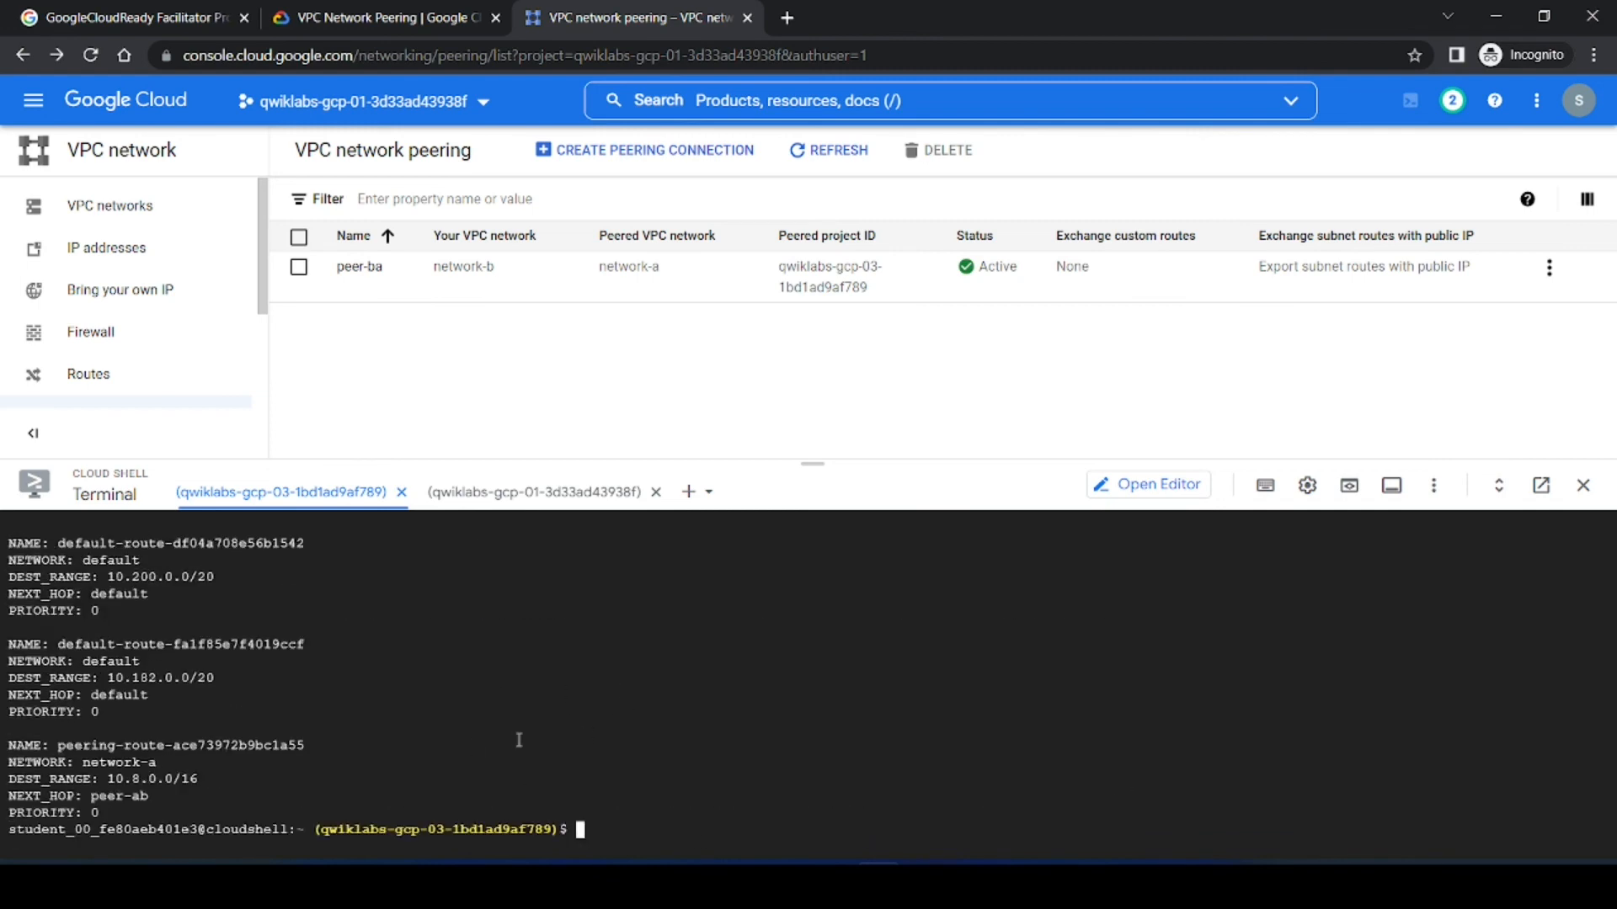
Step: Check progress on the Peer network-b with network-a objective in the lab instructions
{"action": "left_click", "coordinate": [421, 17]}
{"action": "scroll", "coordinate": [1147, 699], "scroll_direction": "down", "scroll_amount": 3}
{"action": "scroll", "coordinate": [1146, 700], "scroll_direction": "down", "scroll_amount": 1}
{"action": "scroll", "coordinate": [1139, 704], "scroll_direction": "up", "scroll_amount": 9}
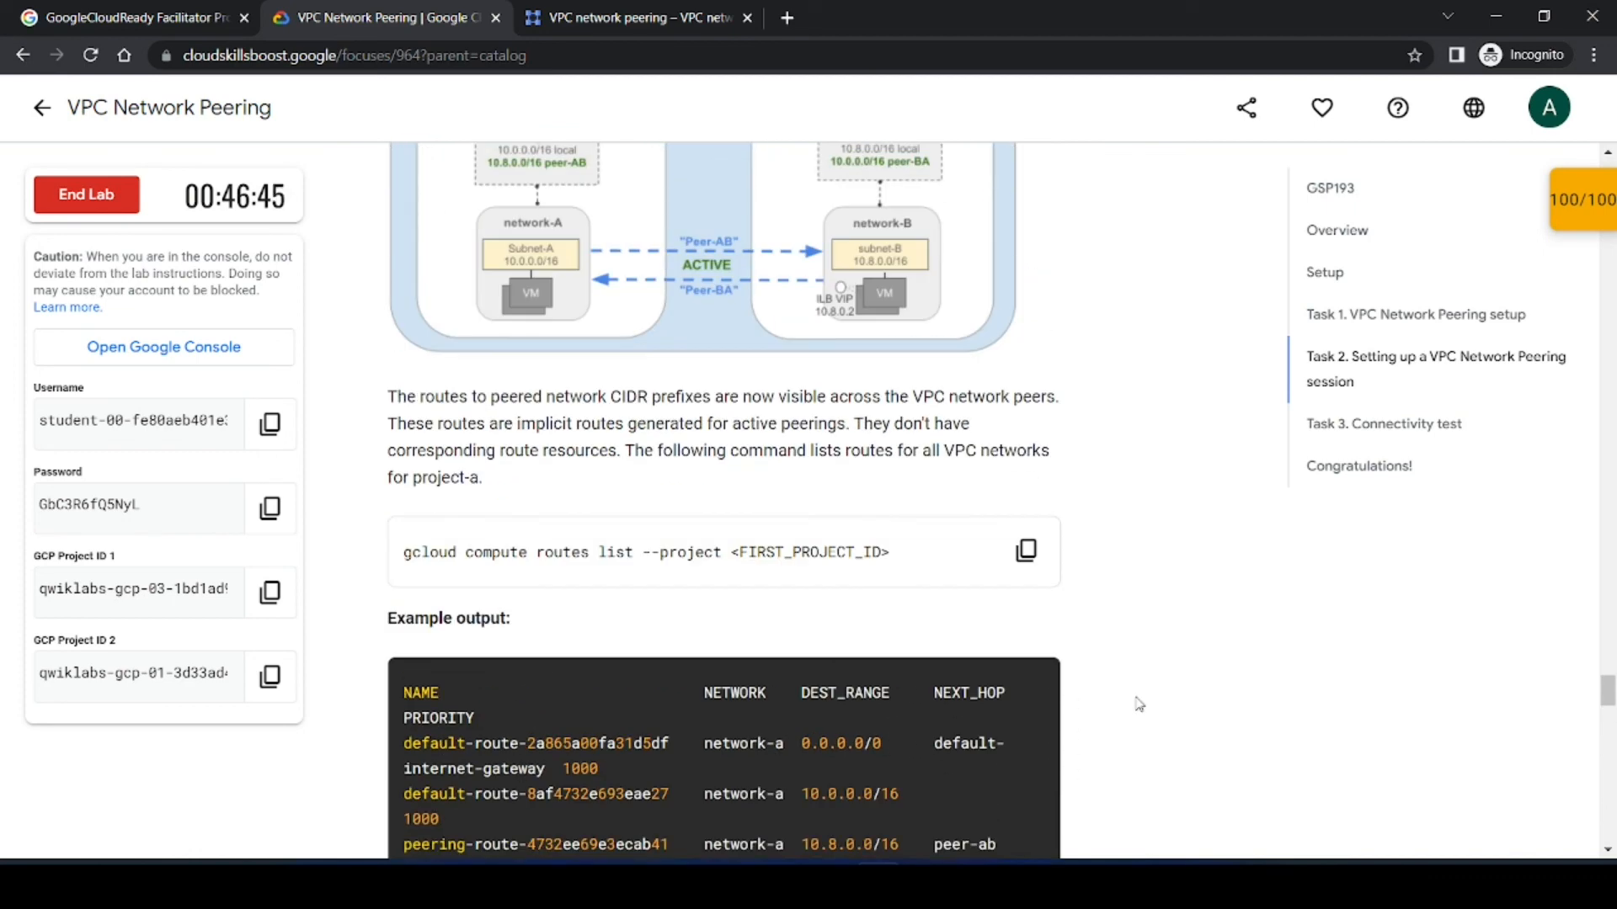
{"action": "scroll", "coordinate": [1138, 704], "scroll_direction": "down", "scroll_amount": 1}
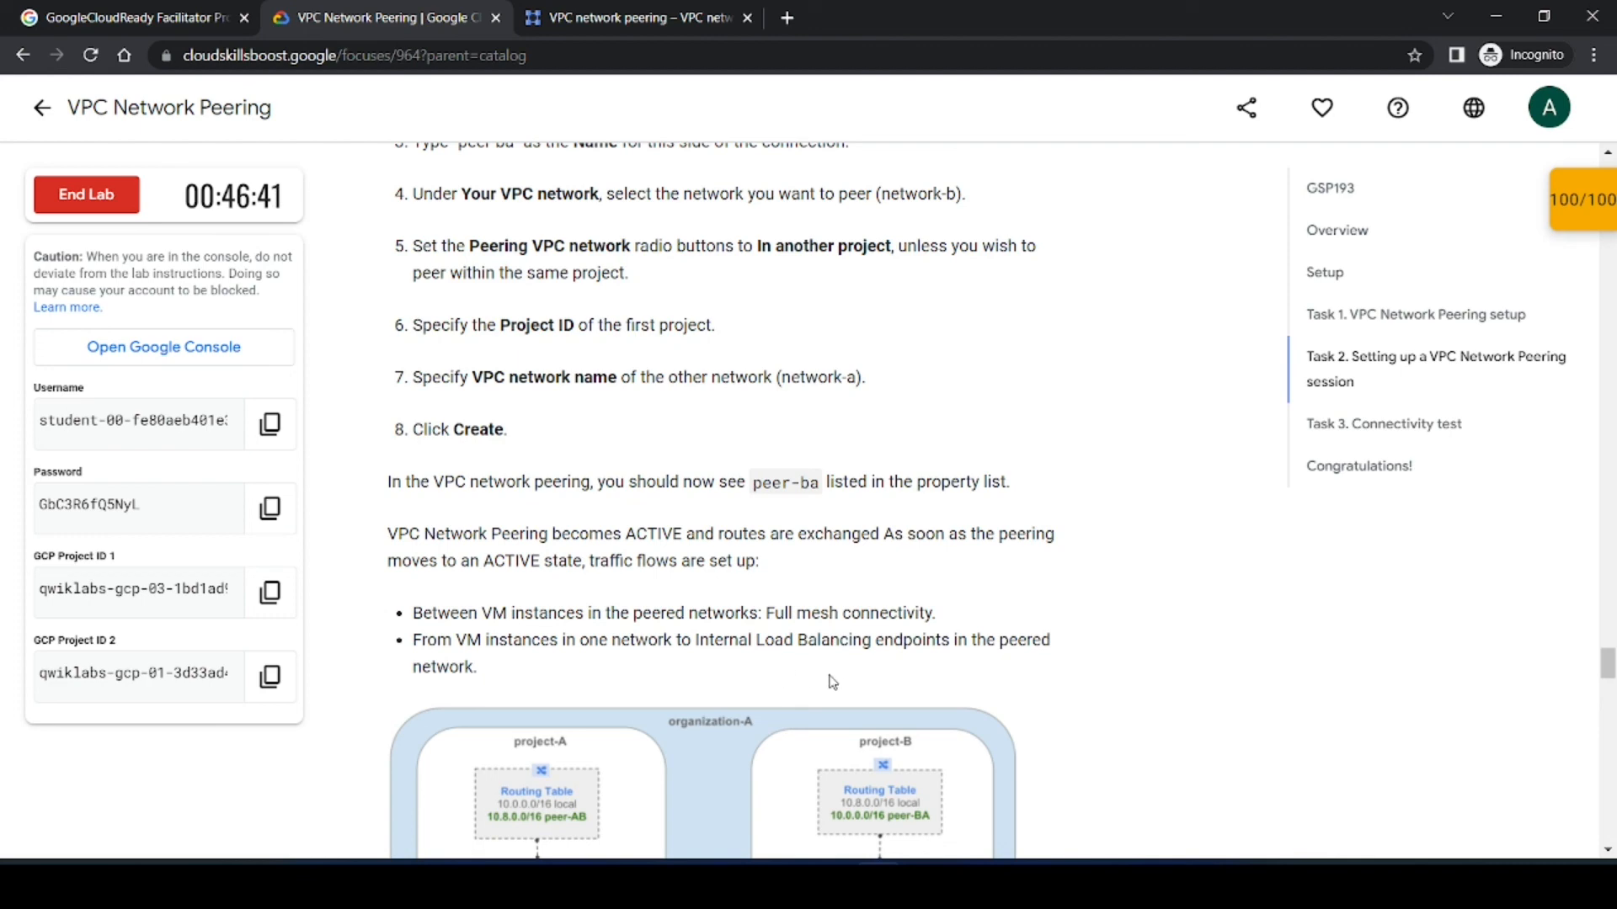
{"action": "scroll", "coordinate": [830, 682], "scroll_direction": "down", "scroll_amount": 6}
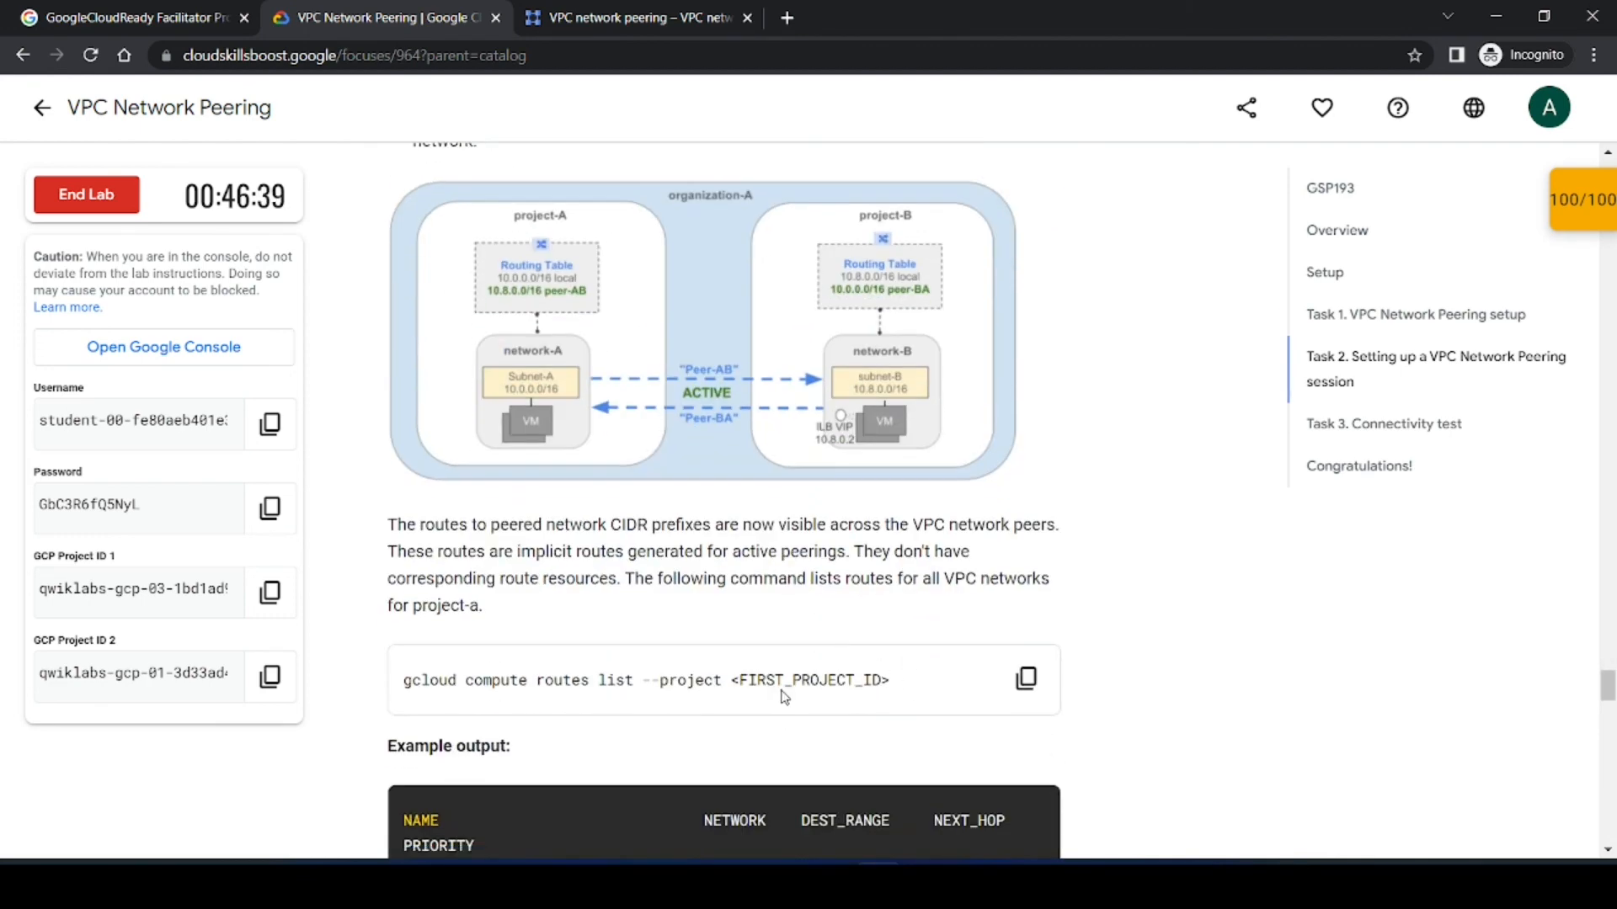
{"action": "scroll", "coordinate": [783, 696], "scroll_direction": "down", "scroll_amount": 7}
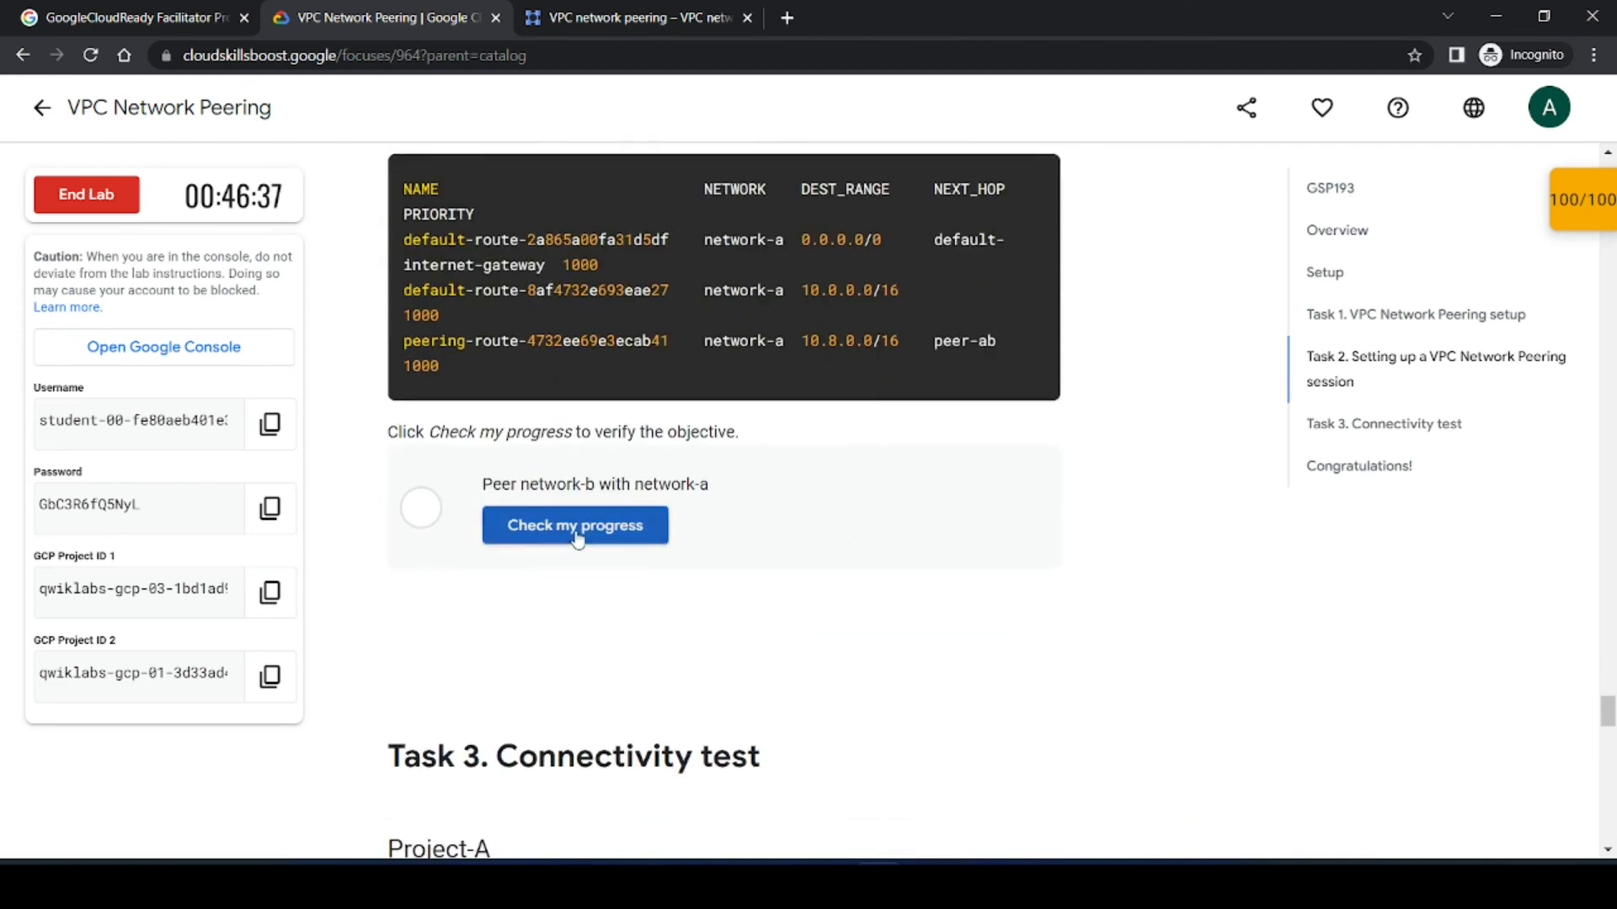
{"action": "left_click", "coordinate": [576, 527]}
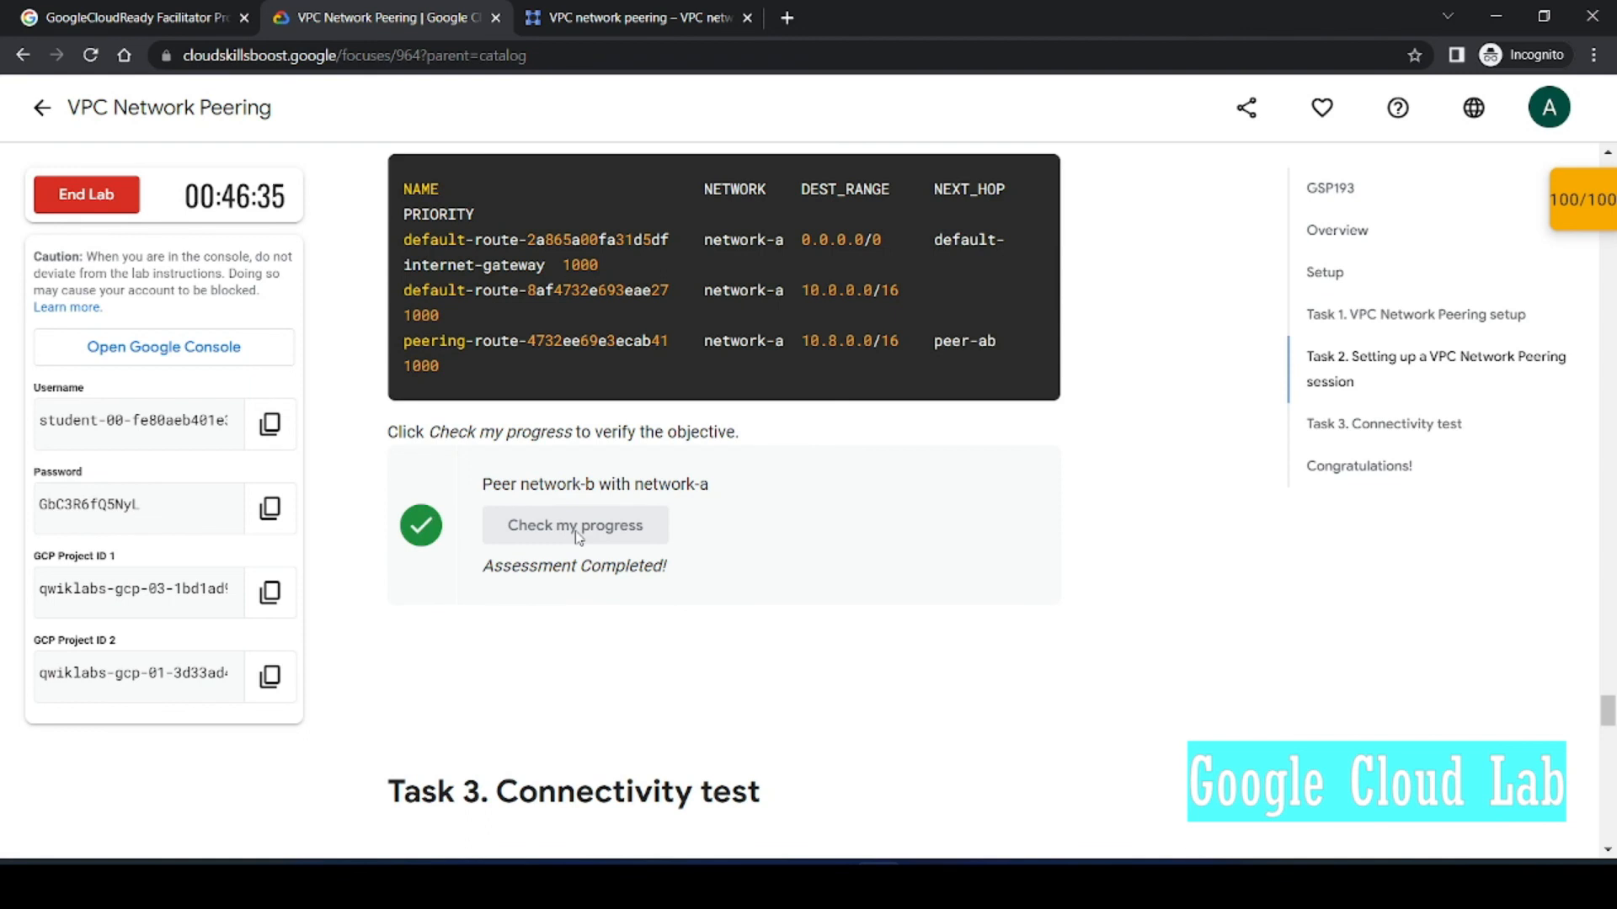
Step: Browse the lab instructions down through the connectivity test to the Congratulations section
{"action": "scroll", "coordinate": [873, 631], "scroll_direction": "up", "scroll_amount": 1}
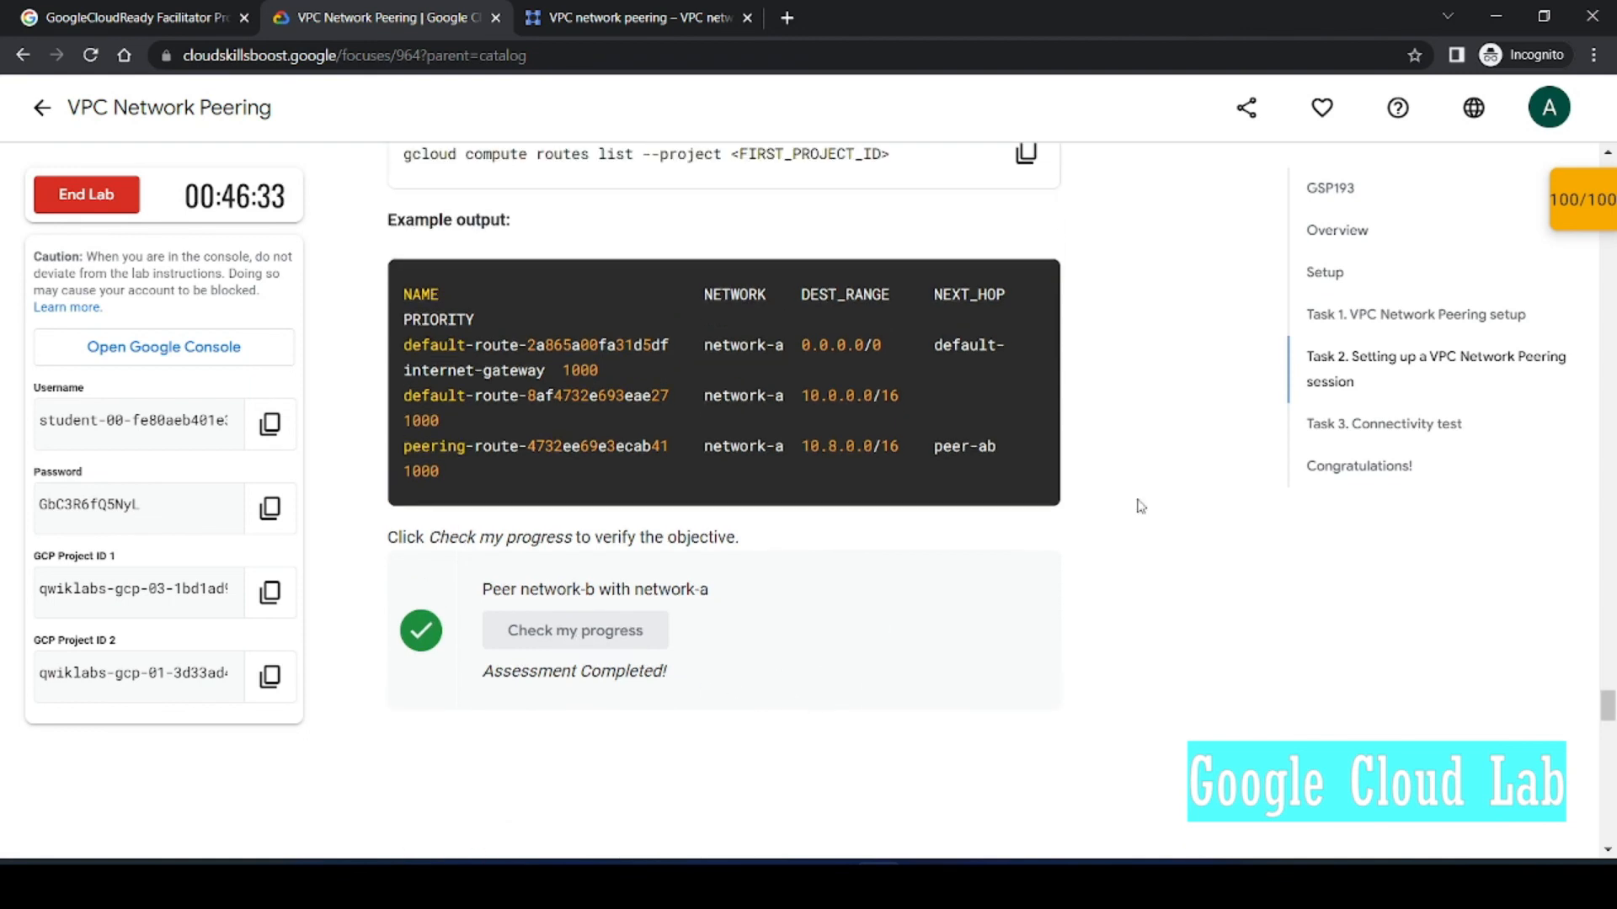
{"action": "left_click", "coordinate": [1597, 200]}
{"action": "scroll", "coordinate": [1547, 308], "scroll_direction": "down", "scroll_amount": 2}
{"action": "scroll", "coordinate": [1548, 308], "scroll_direction": "up", "scroll_amount": 2}
{"action": "left_click", "coordinate": [1559, 209]}
{"action": "left_click", "coordinate": [1389, 467]}
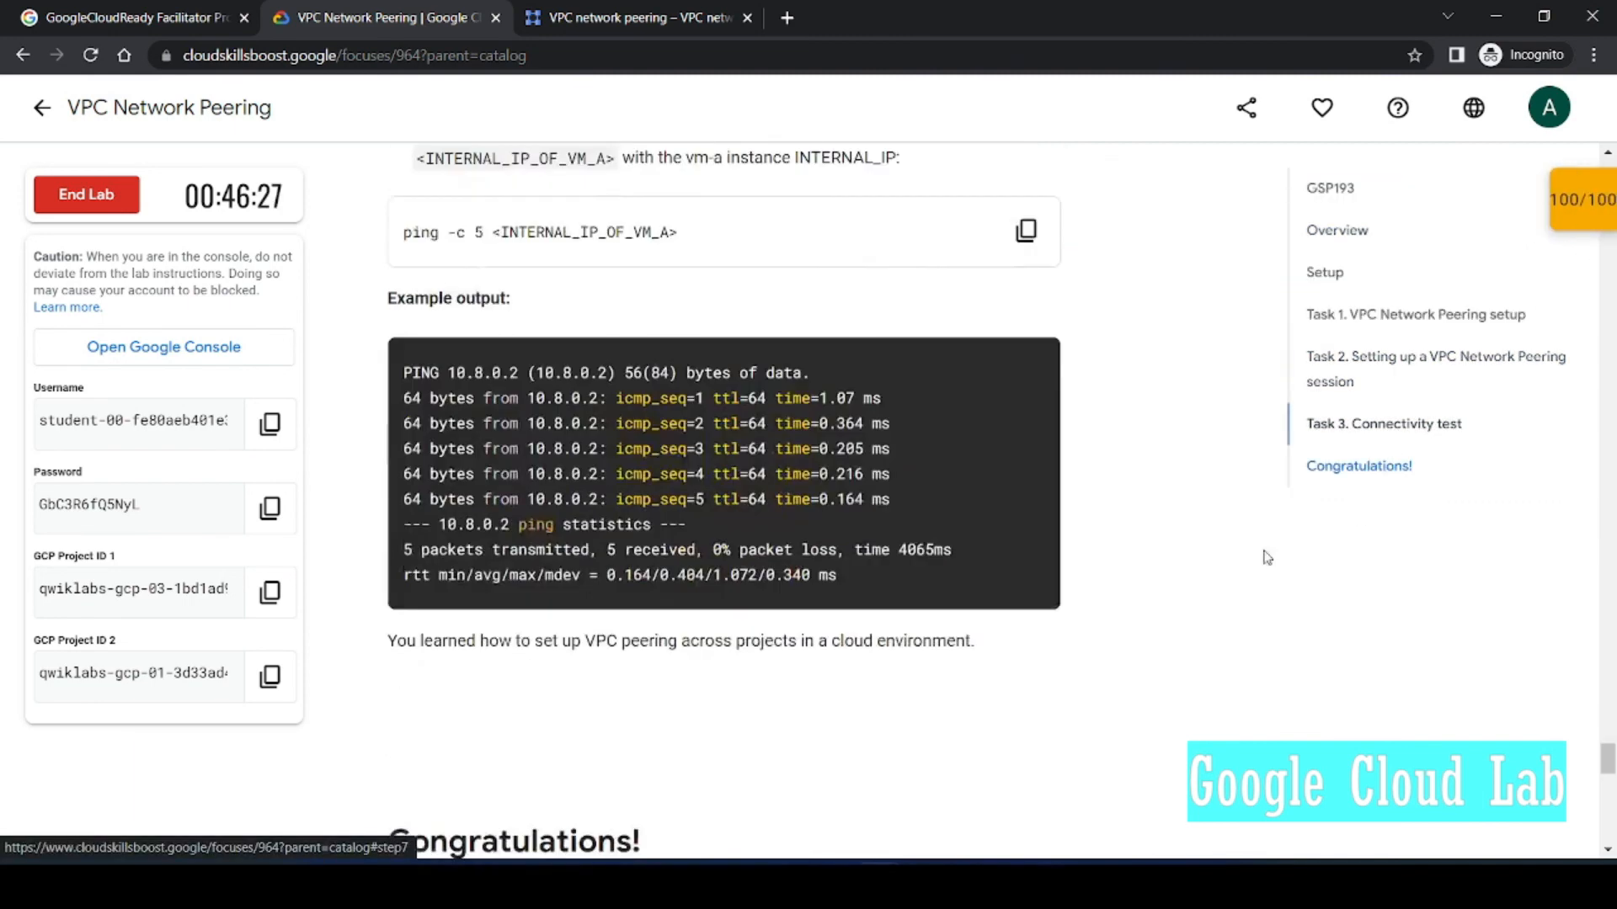
{"action": "scroll", "coordinate": [592, 220], "scroll_direction": "up", "scroll_amount": 3}
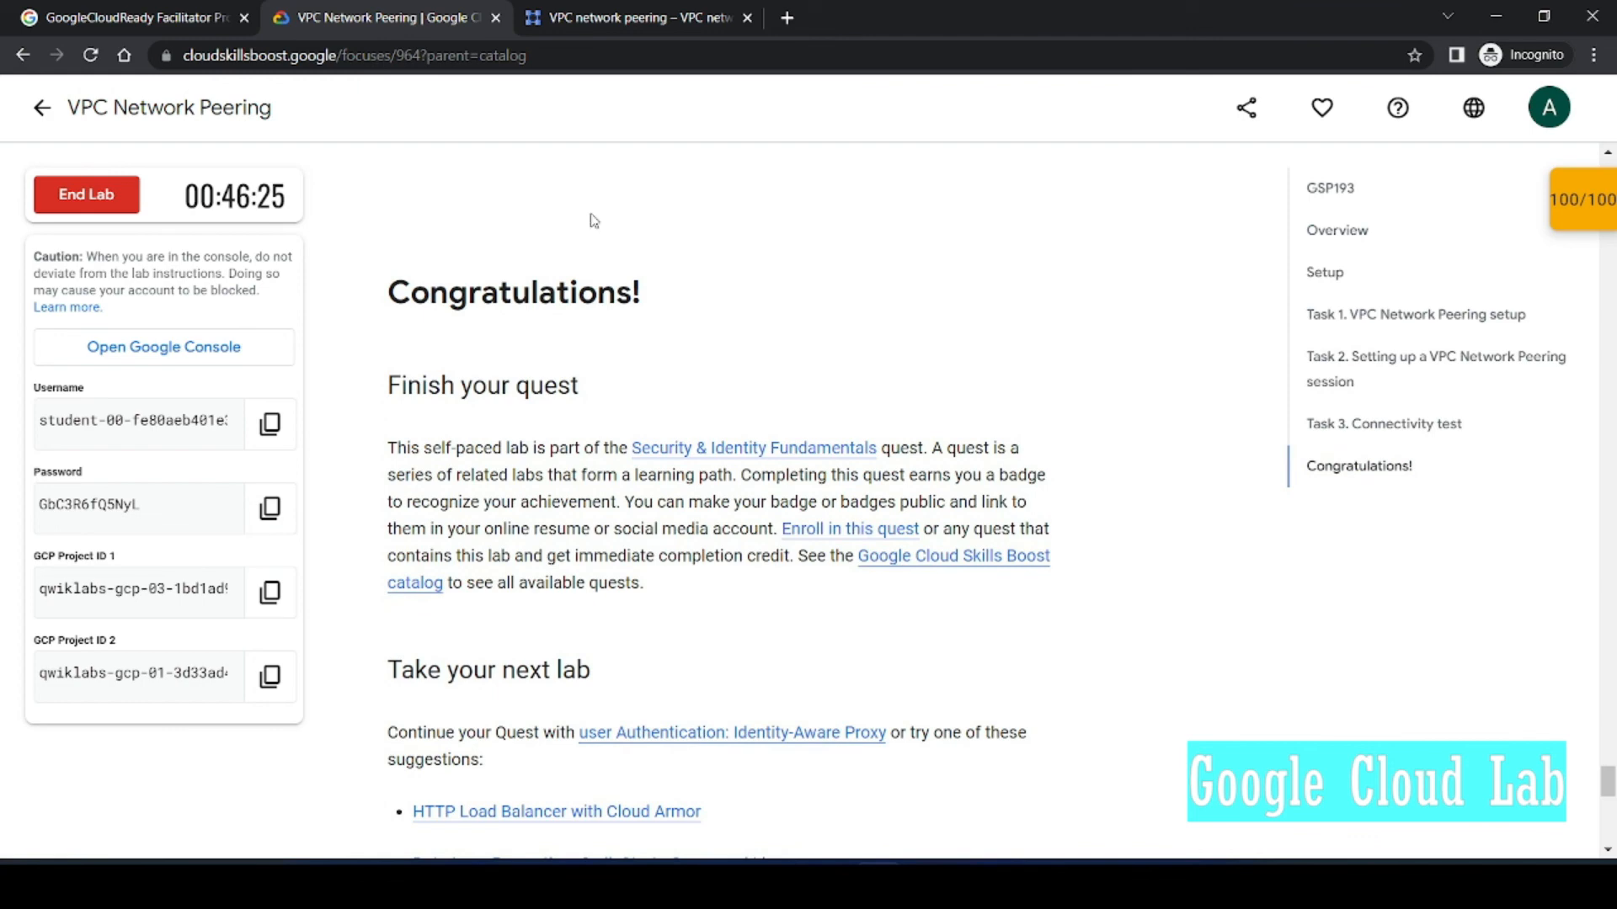
{"action": "scroll", "coordinate": [594, 220], "scroll_direction": "down", "scroll_amount": 2}
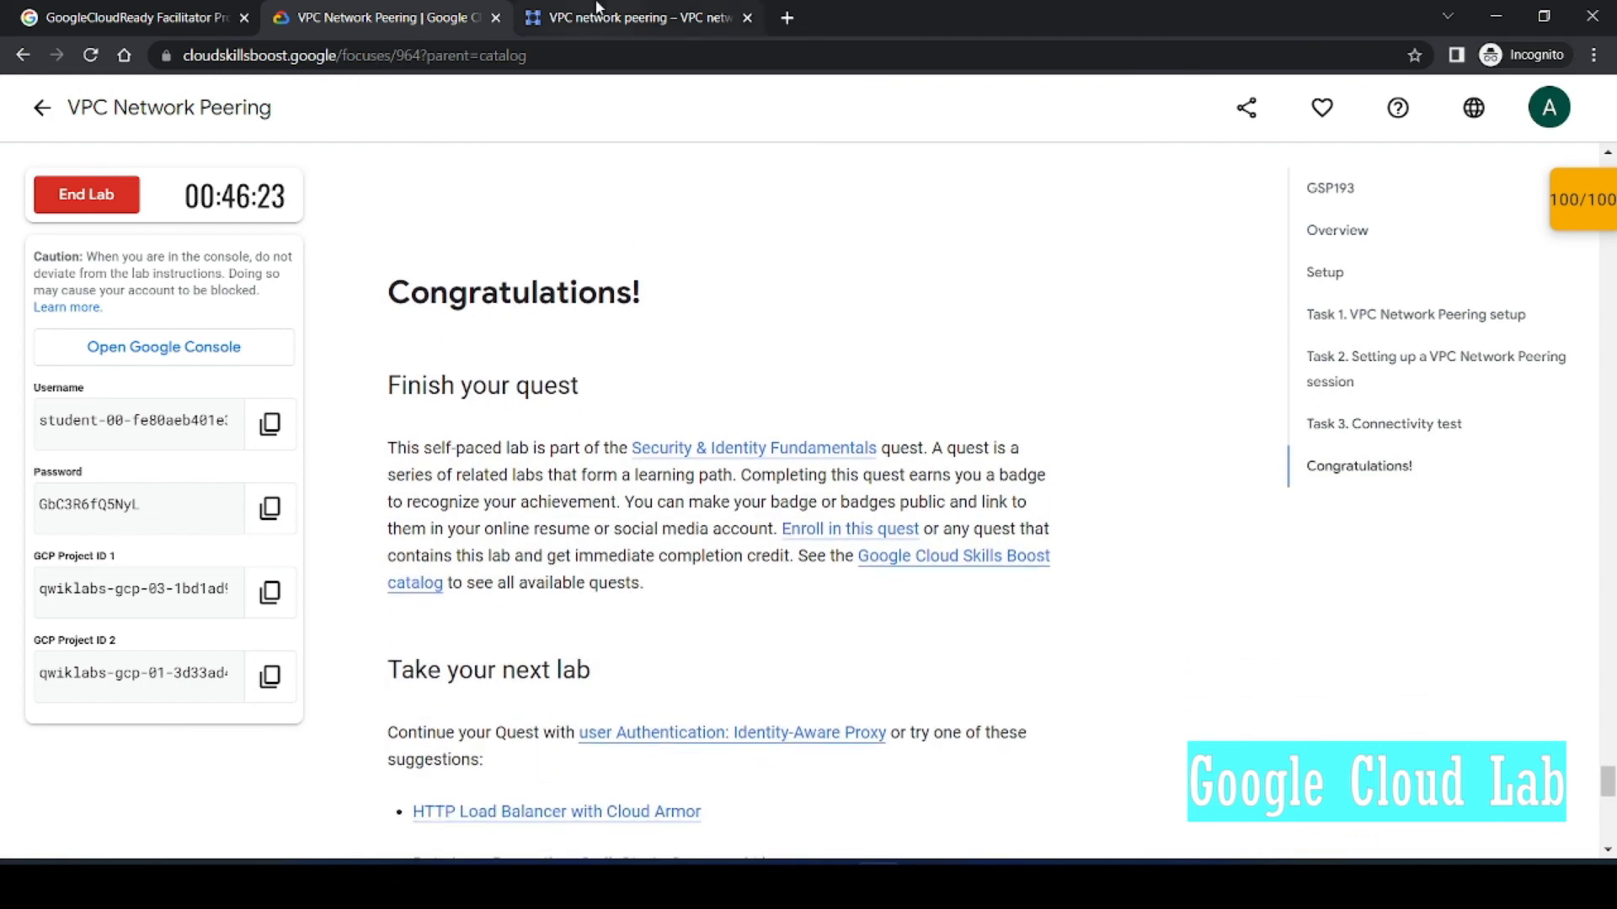
Step: End the lab and submit a five-star satisfaction rating
{"action": "left_click", "coordinate": [84, 195]}
{"action": "left_click", "coordinate": [1019, 551]}
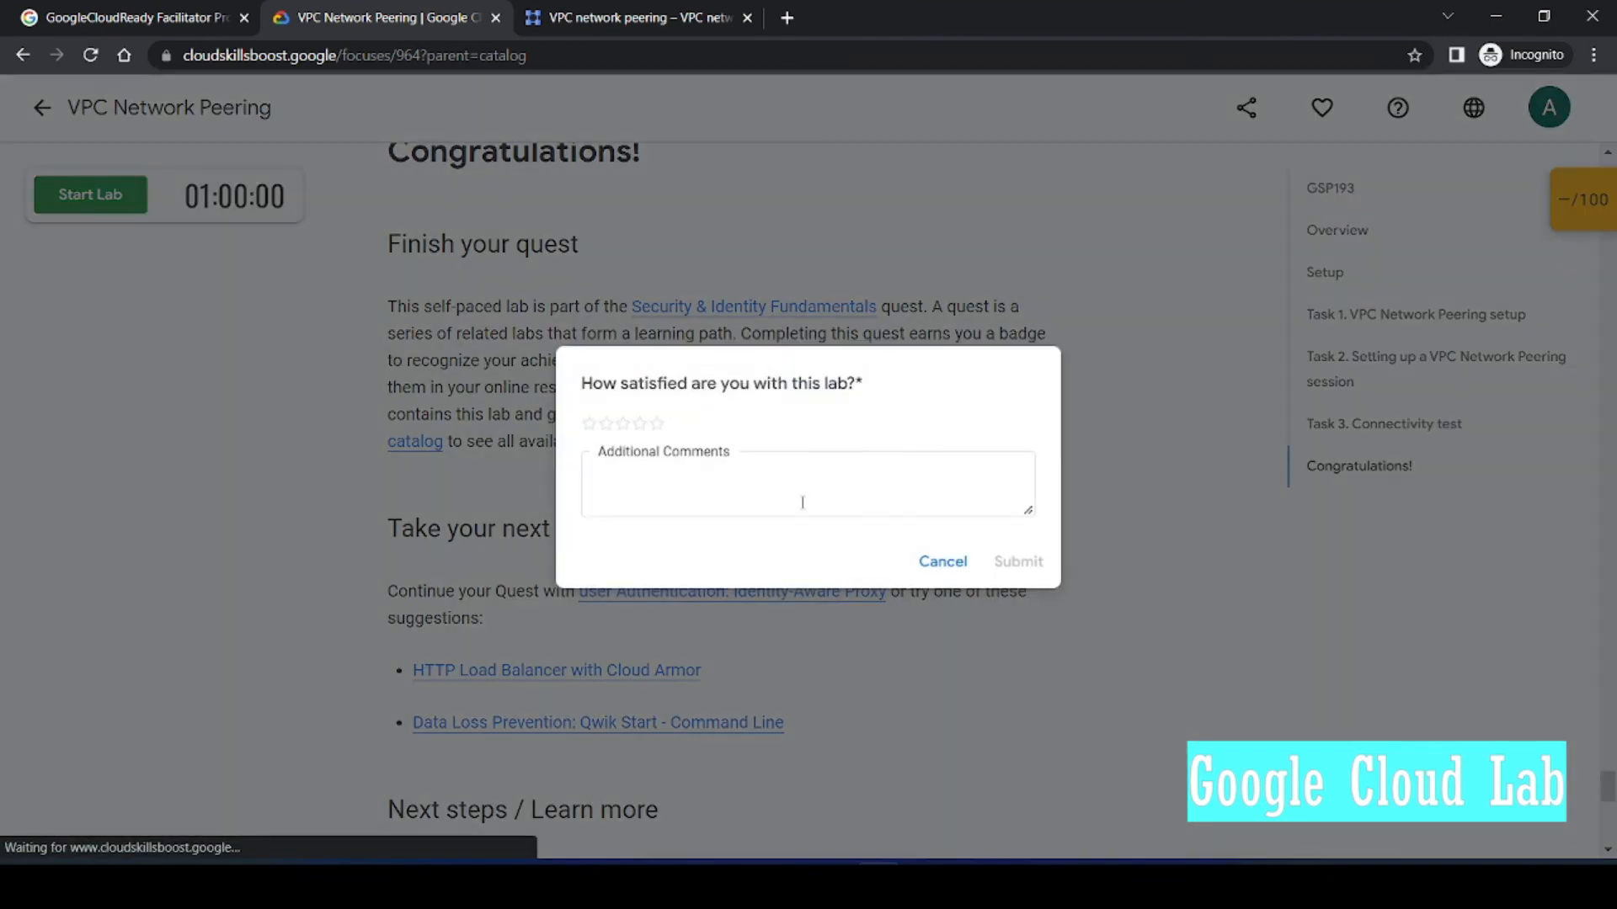
{"action": "left_click", "coordinate": [656, 424]}
{"action": "left_click", "coordinate": [1018, 560]}
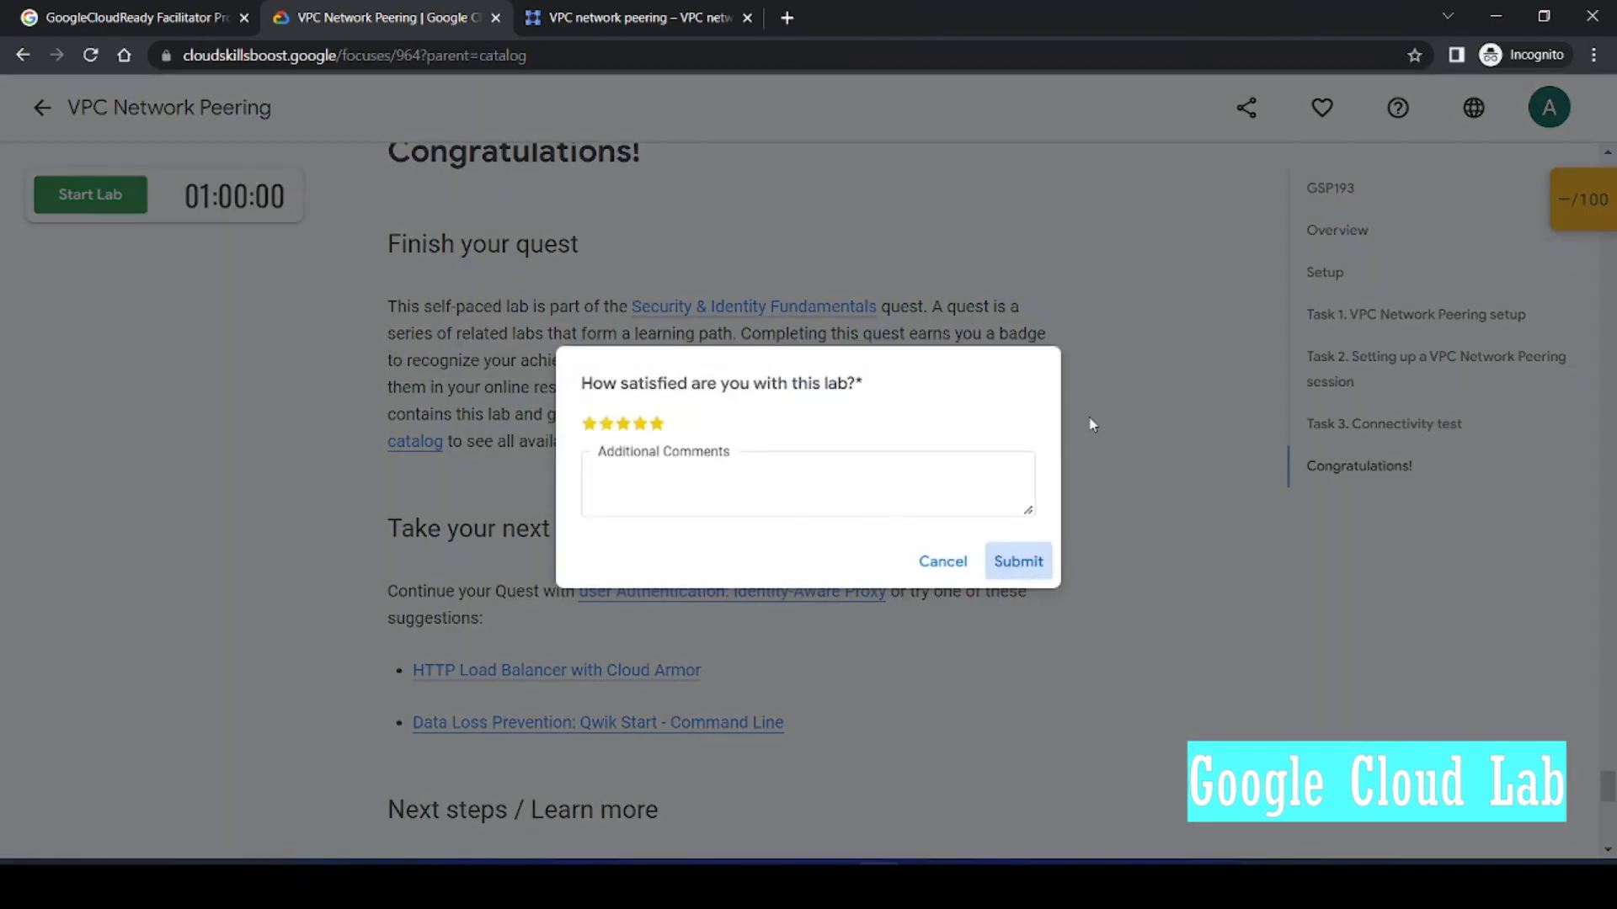
{"action": "scroll", "coordinate": [1093, 427], "scroll_direction": "up", "scroll_amount": 2}
{"action": "scroll", "coordinate": [1093, 431], "scroll_direction": "down", "scroll_amount": 1}
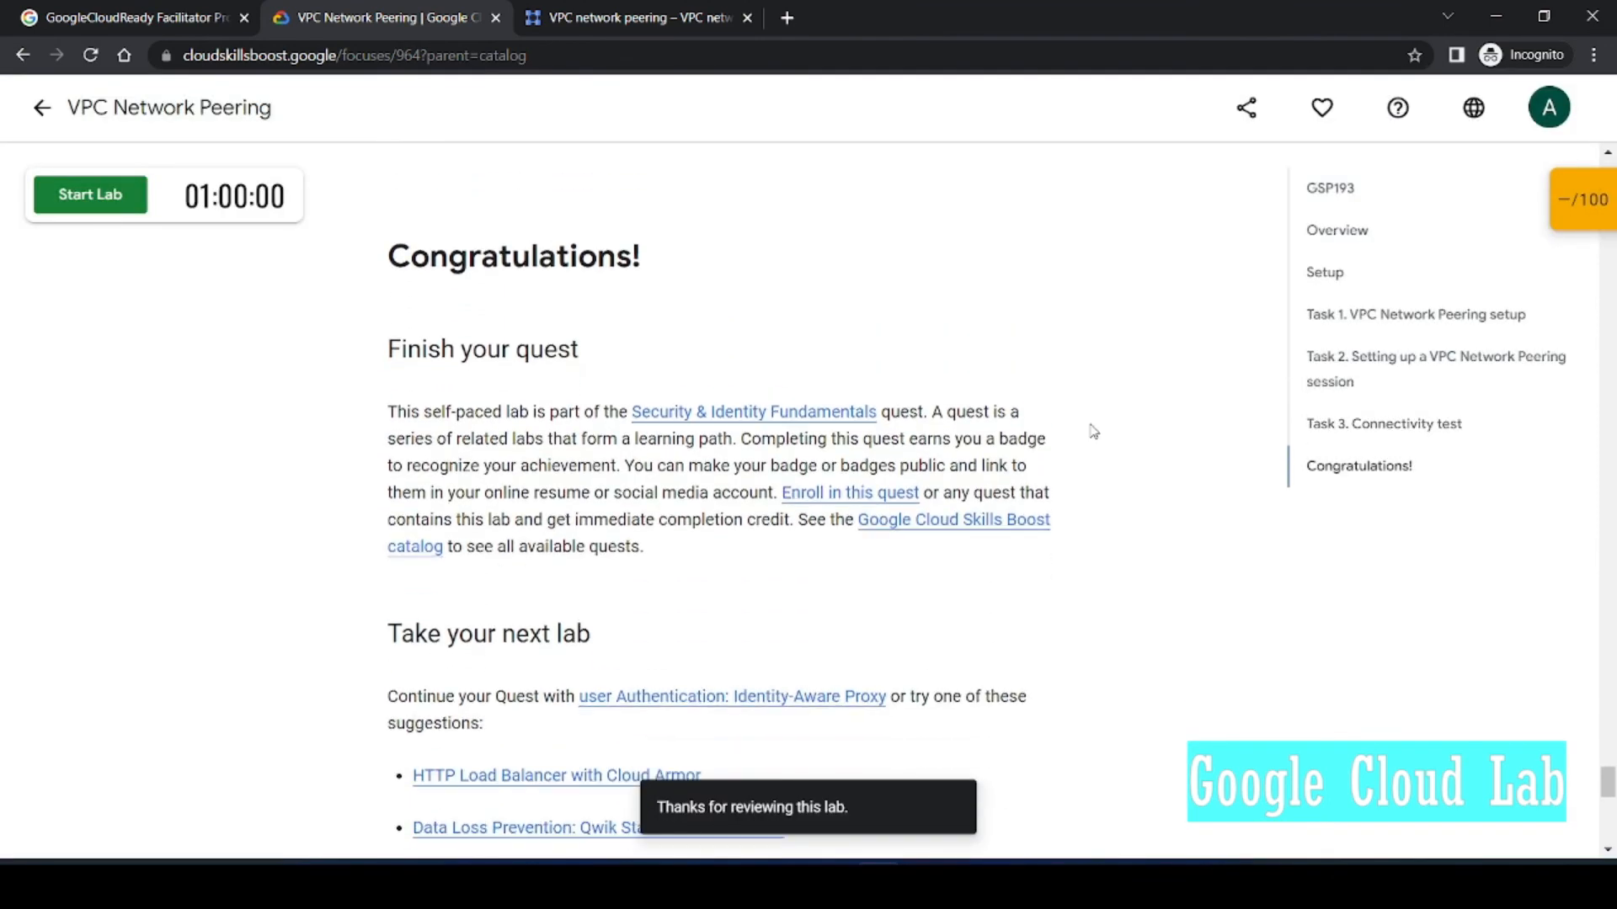